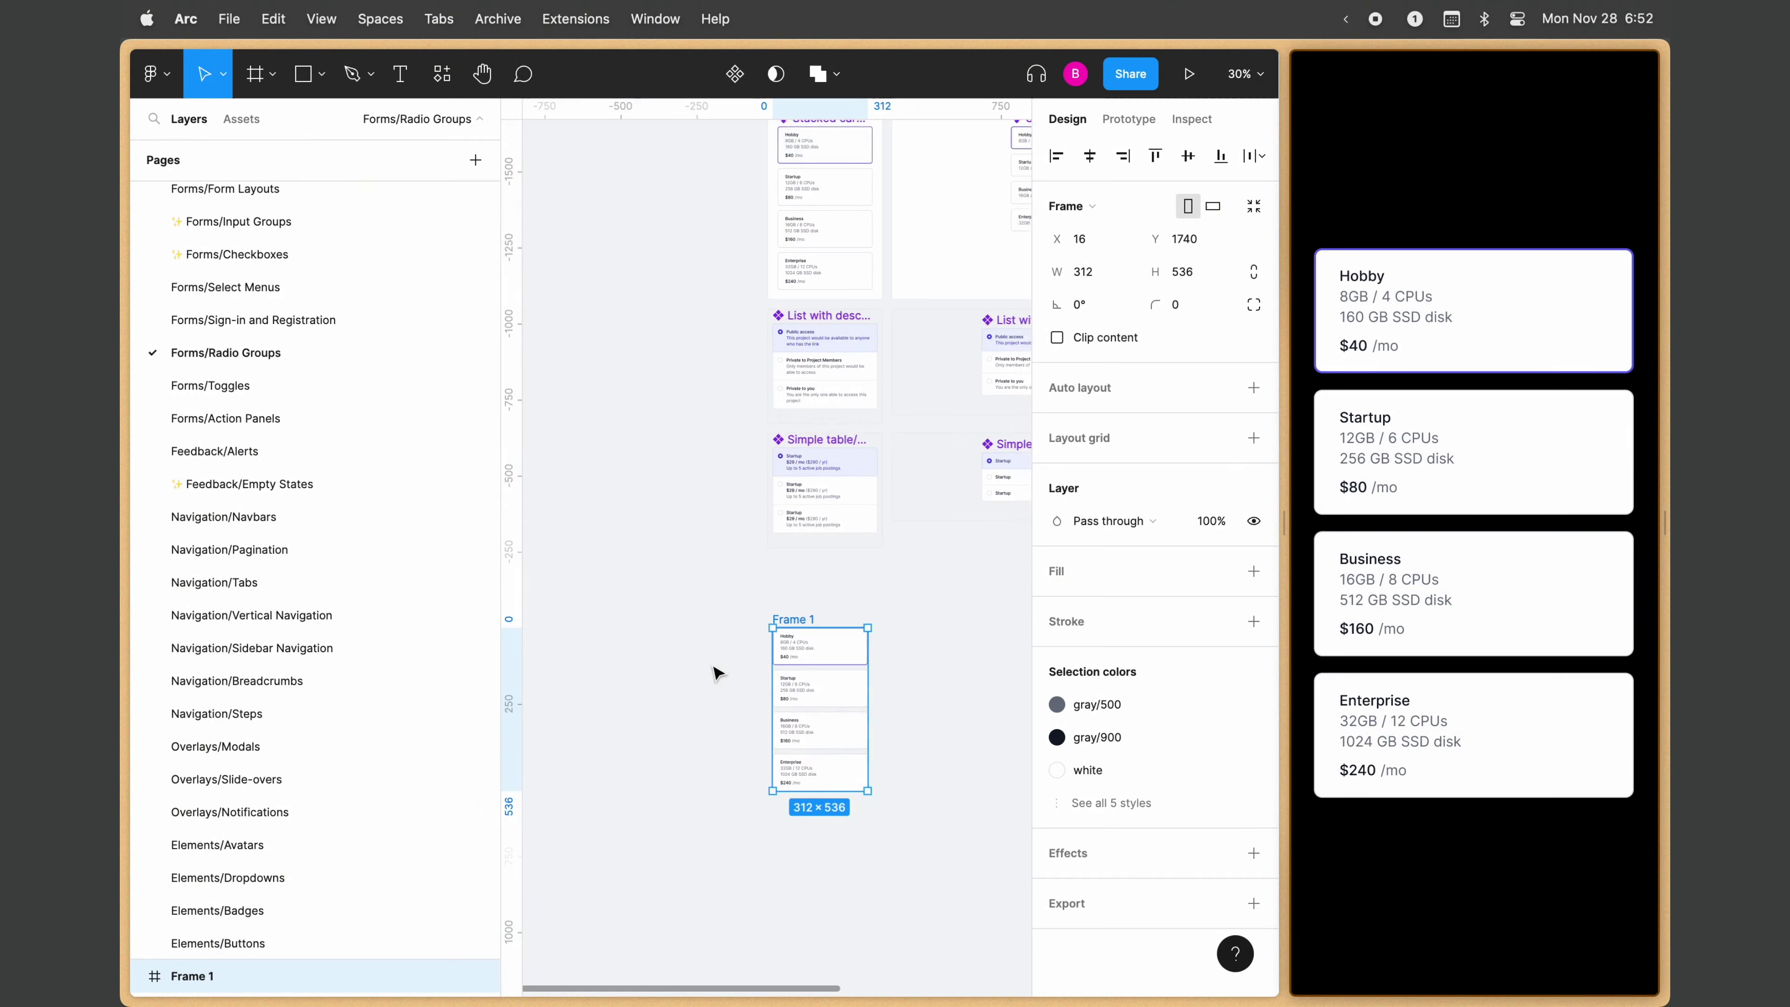
Change Frame 1's auto layout item spacing between the pricing cards from 16 to 24.
{"action": "scroll", "coordinate": [775, 688], "scroll_direction": "down", "scroll_amount": 1}
{"action": "scroll", "coordinate": [829, 700], "scroll_direction": "up", "scroll_amount": 5}
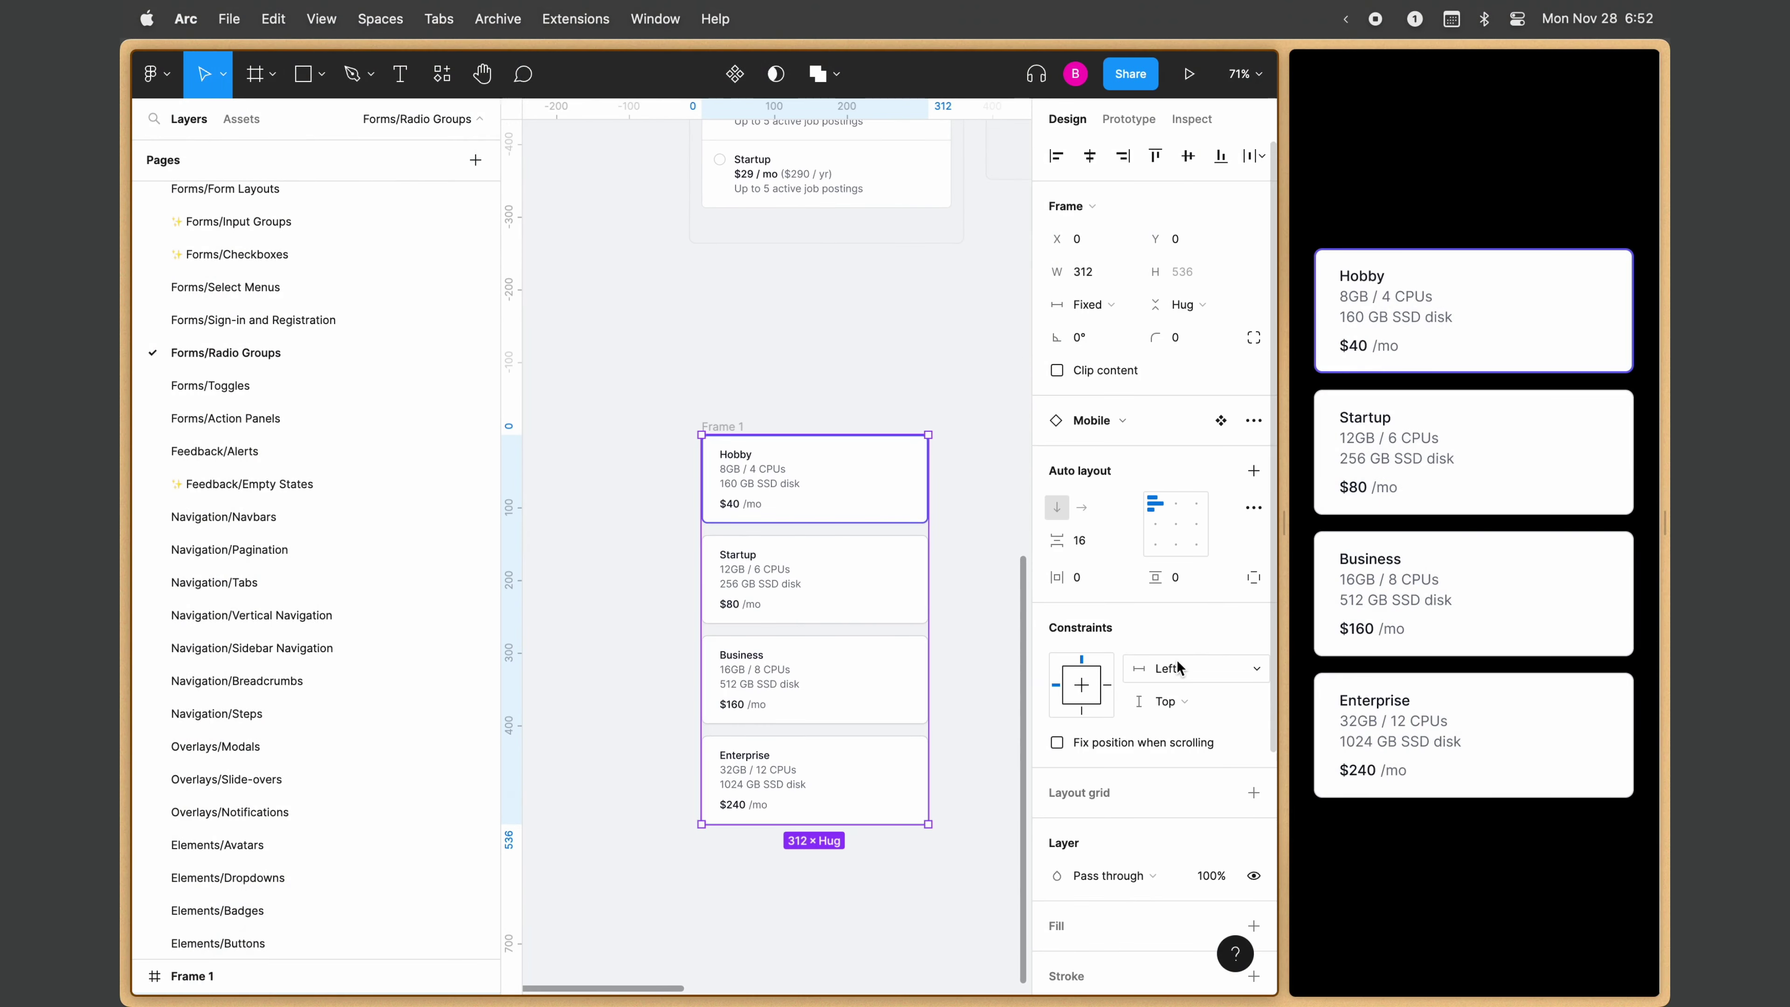
{"action": "left_click", "coordinate": [1089, 541]}
{"action": "type", "text": "24"}
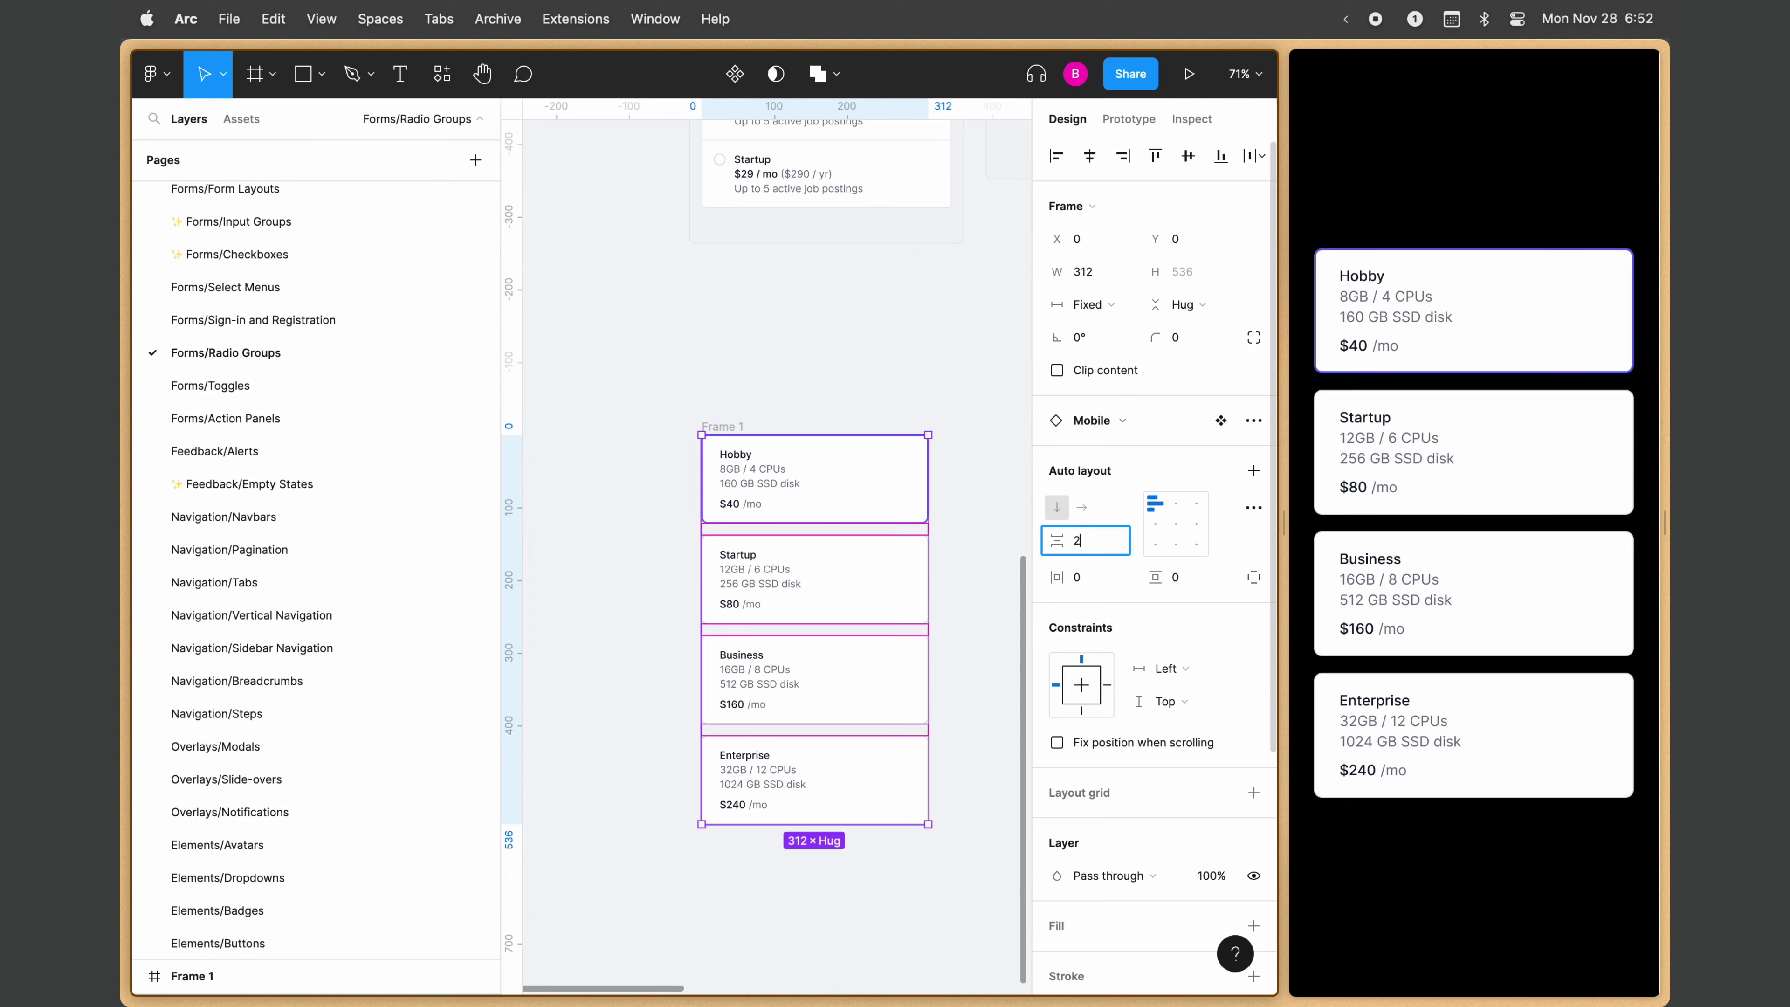
{"action": "key", "text": "Return"}
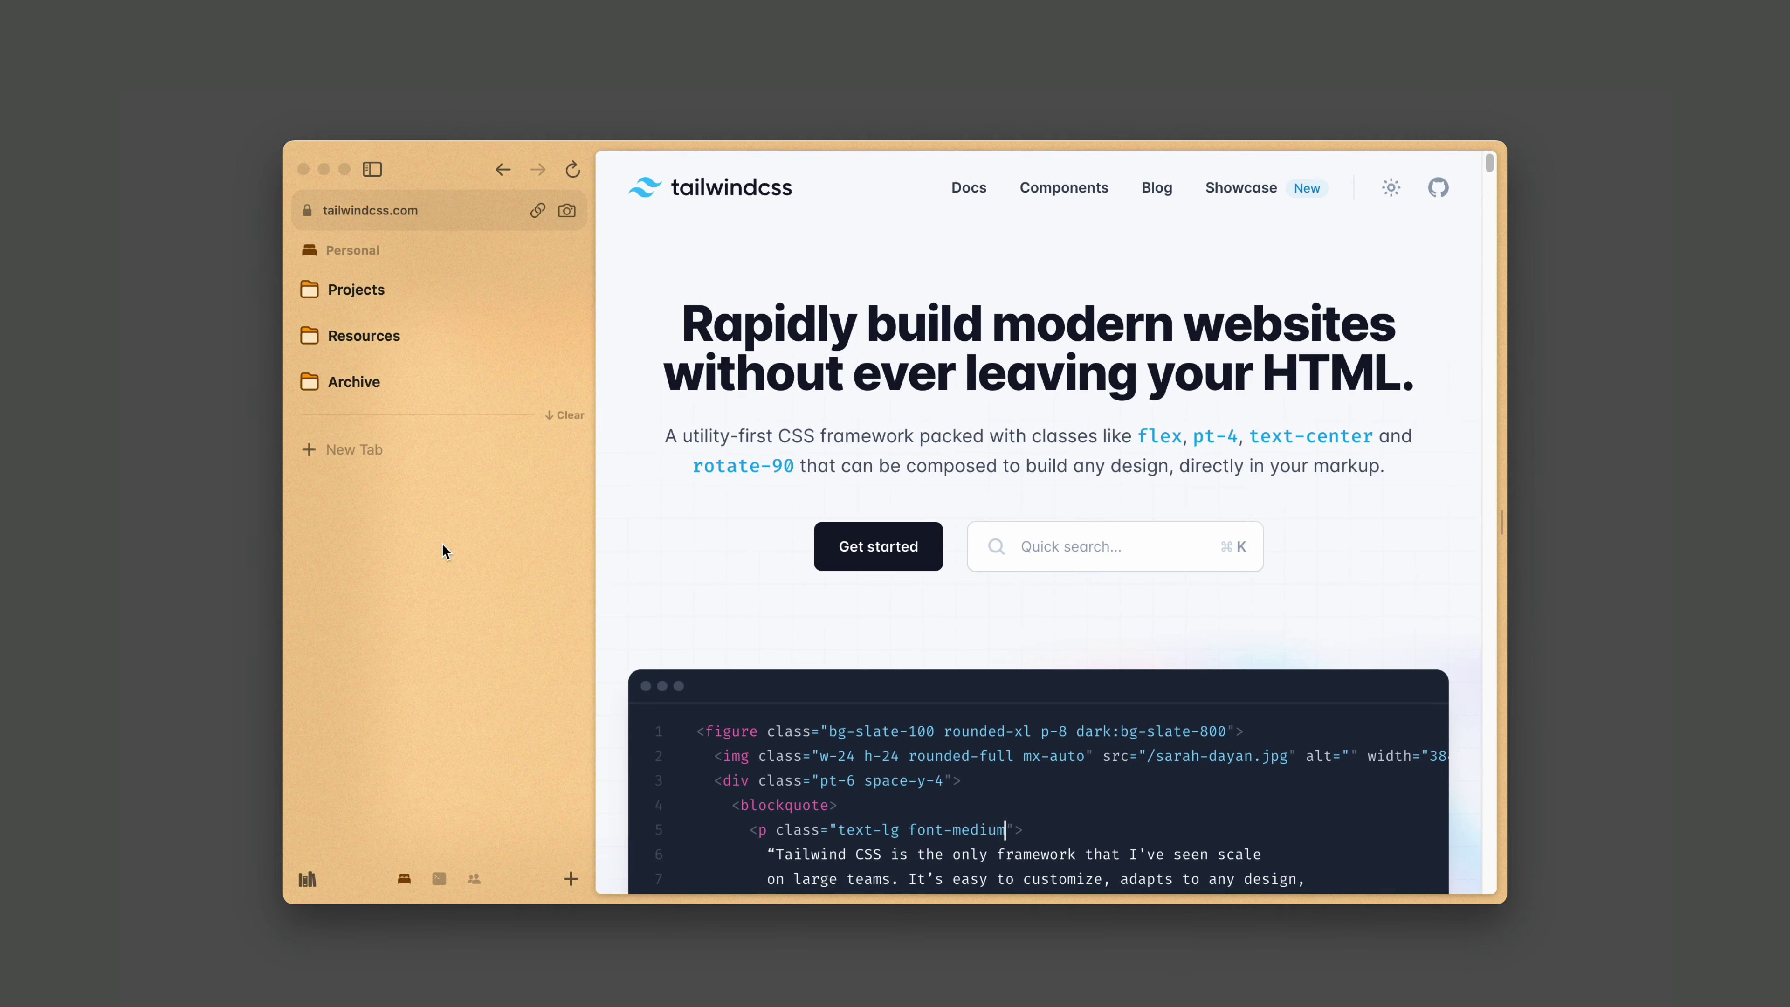
Drag the Tailwind CSS tab into the pinned section just below the Archive folder.
{"action": "left_click", "coordinate": [392, 299]}
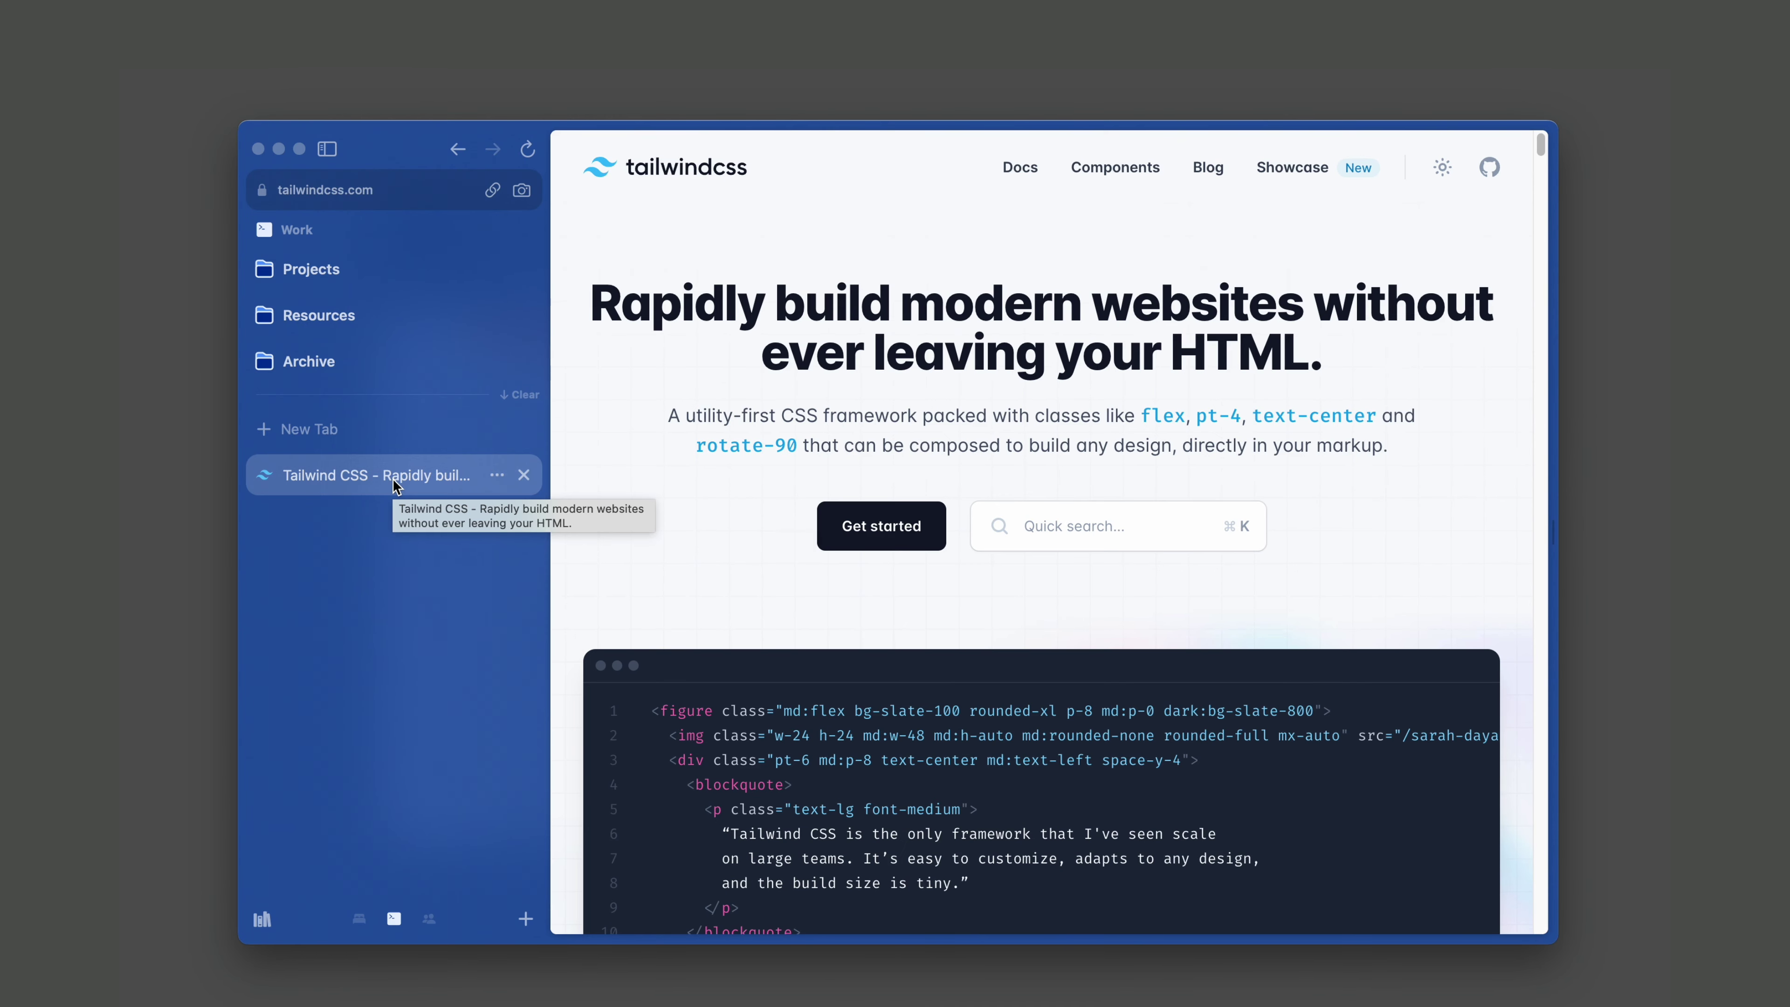
{"action": "left_click_drag", "start_coordinate": [393, 480], "coordinate": [397, 406]}
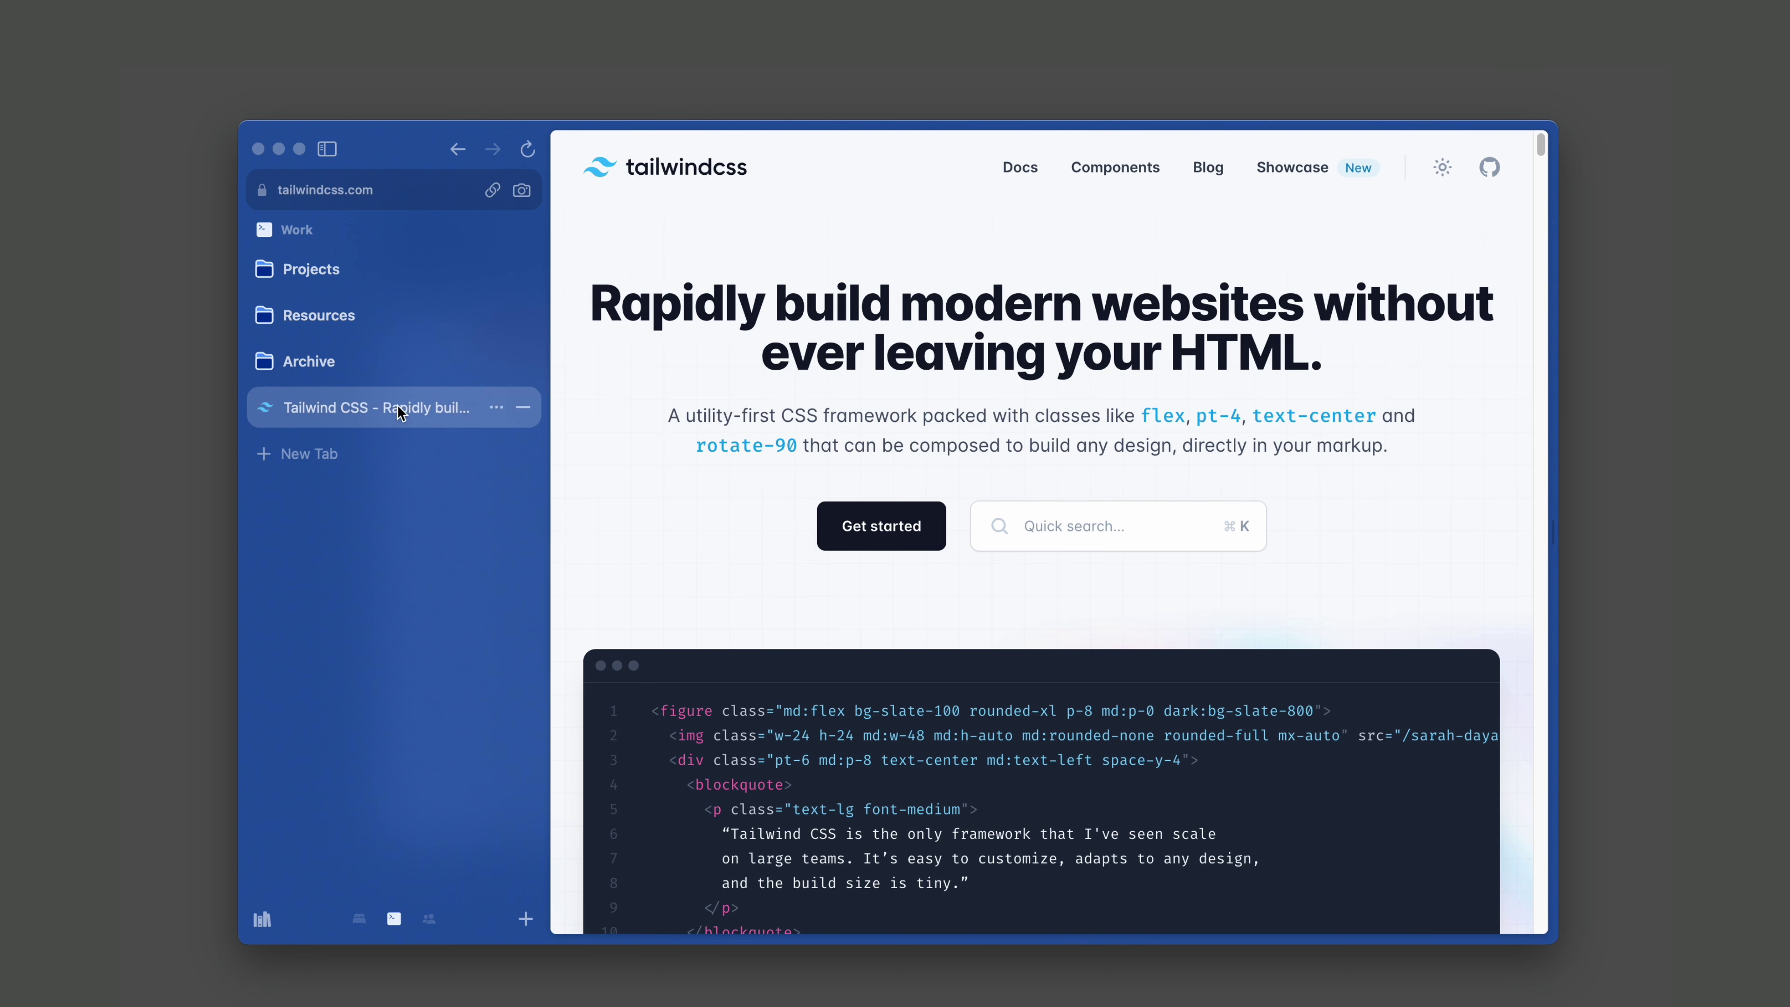
{"action": "mouse_move", "coordinate": [397, 404]}
{"action": "left_mouse_down"}
{"action": "mouse_move", "coordinate": [401, 357]}
{"action": "mouse_move", "coordinate": [408, 415]}
{"action": "left_mouse_up"}
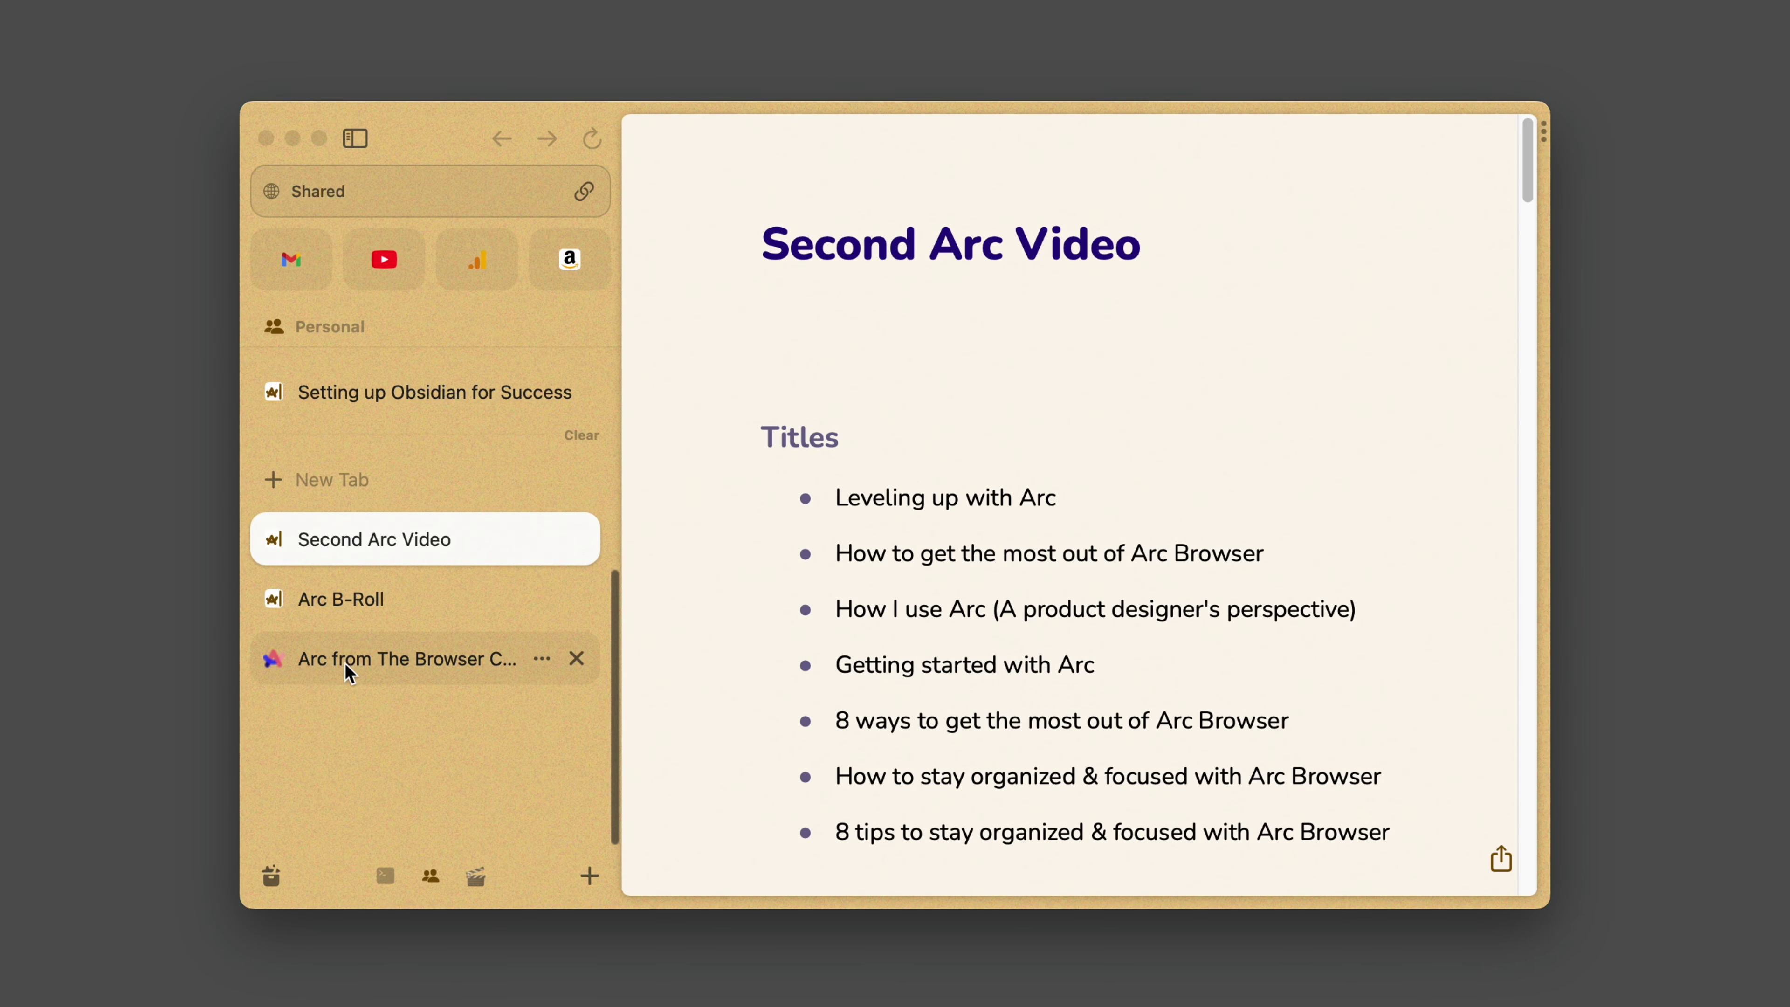
Group the three selected Arc video tabs into a folder named 'Second Arc Video' and collapse it.
{"action": "left_click", "coordinate": [353, 671], "text": "shift"}
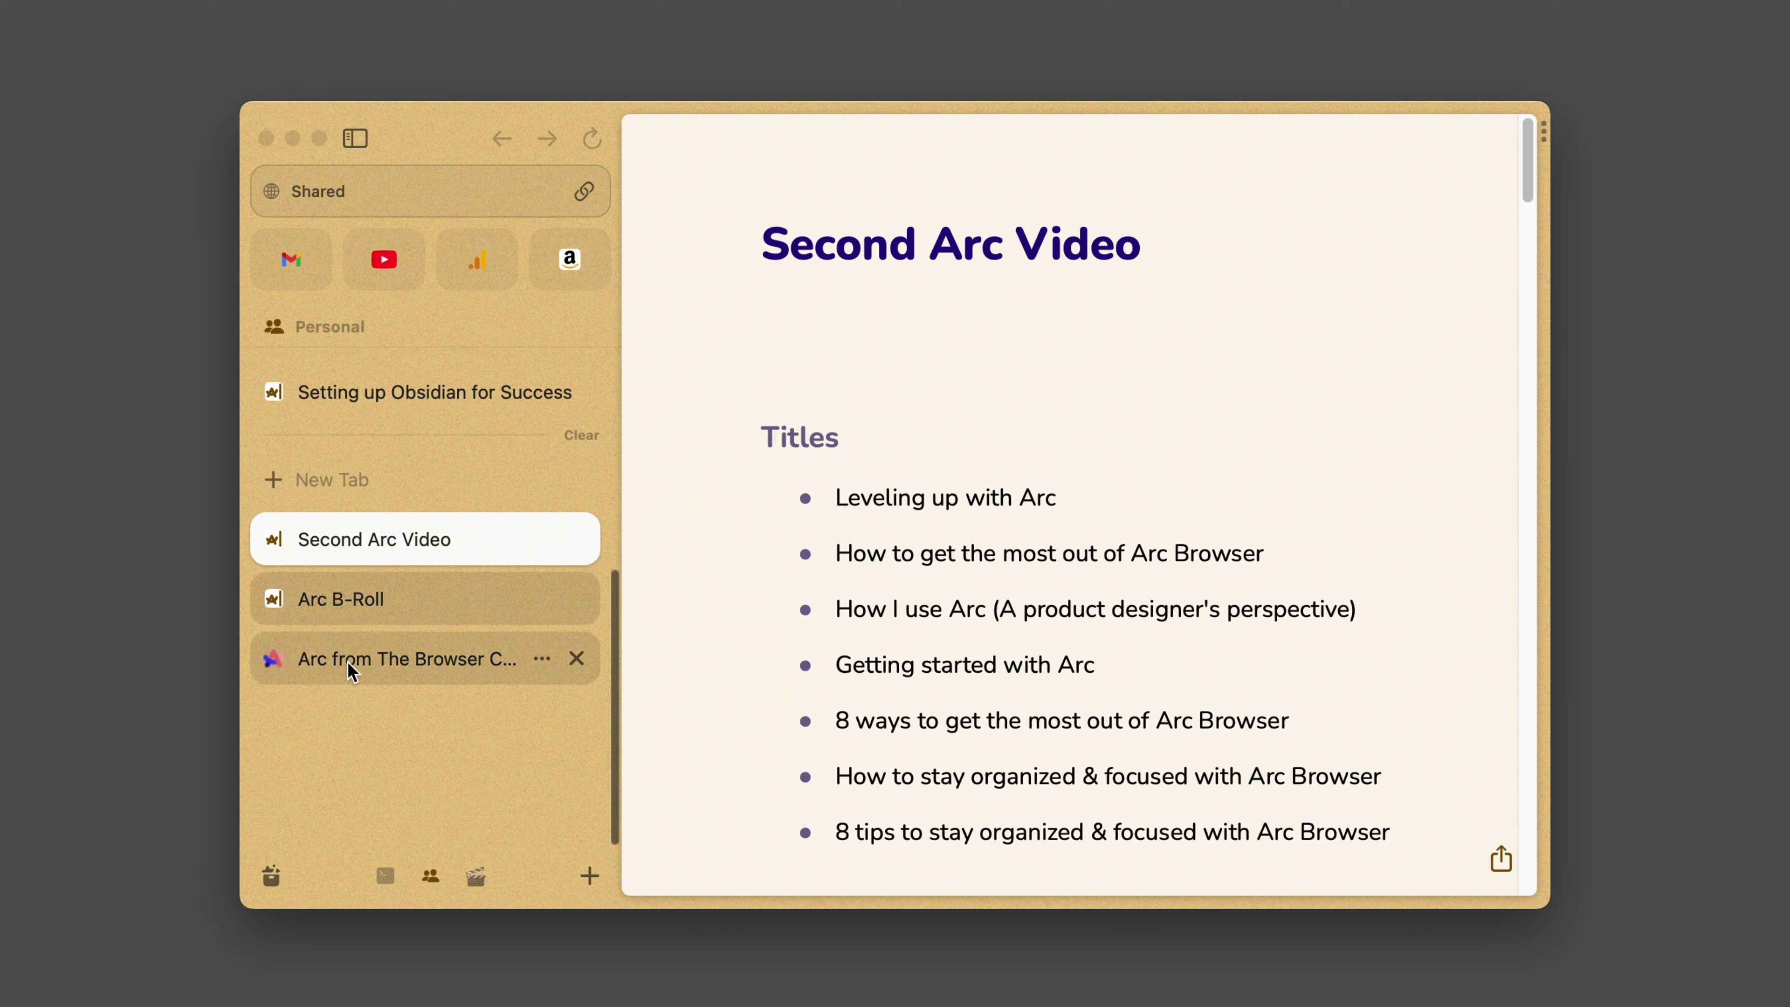
{"action": "right_click", "coordinate": [352, 670]}
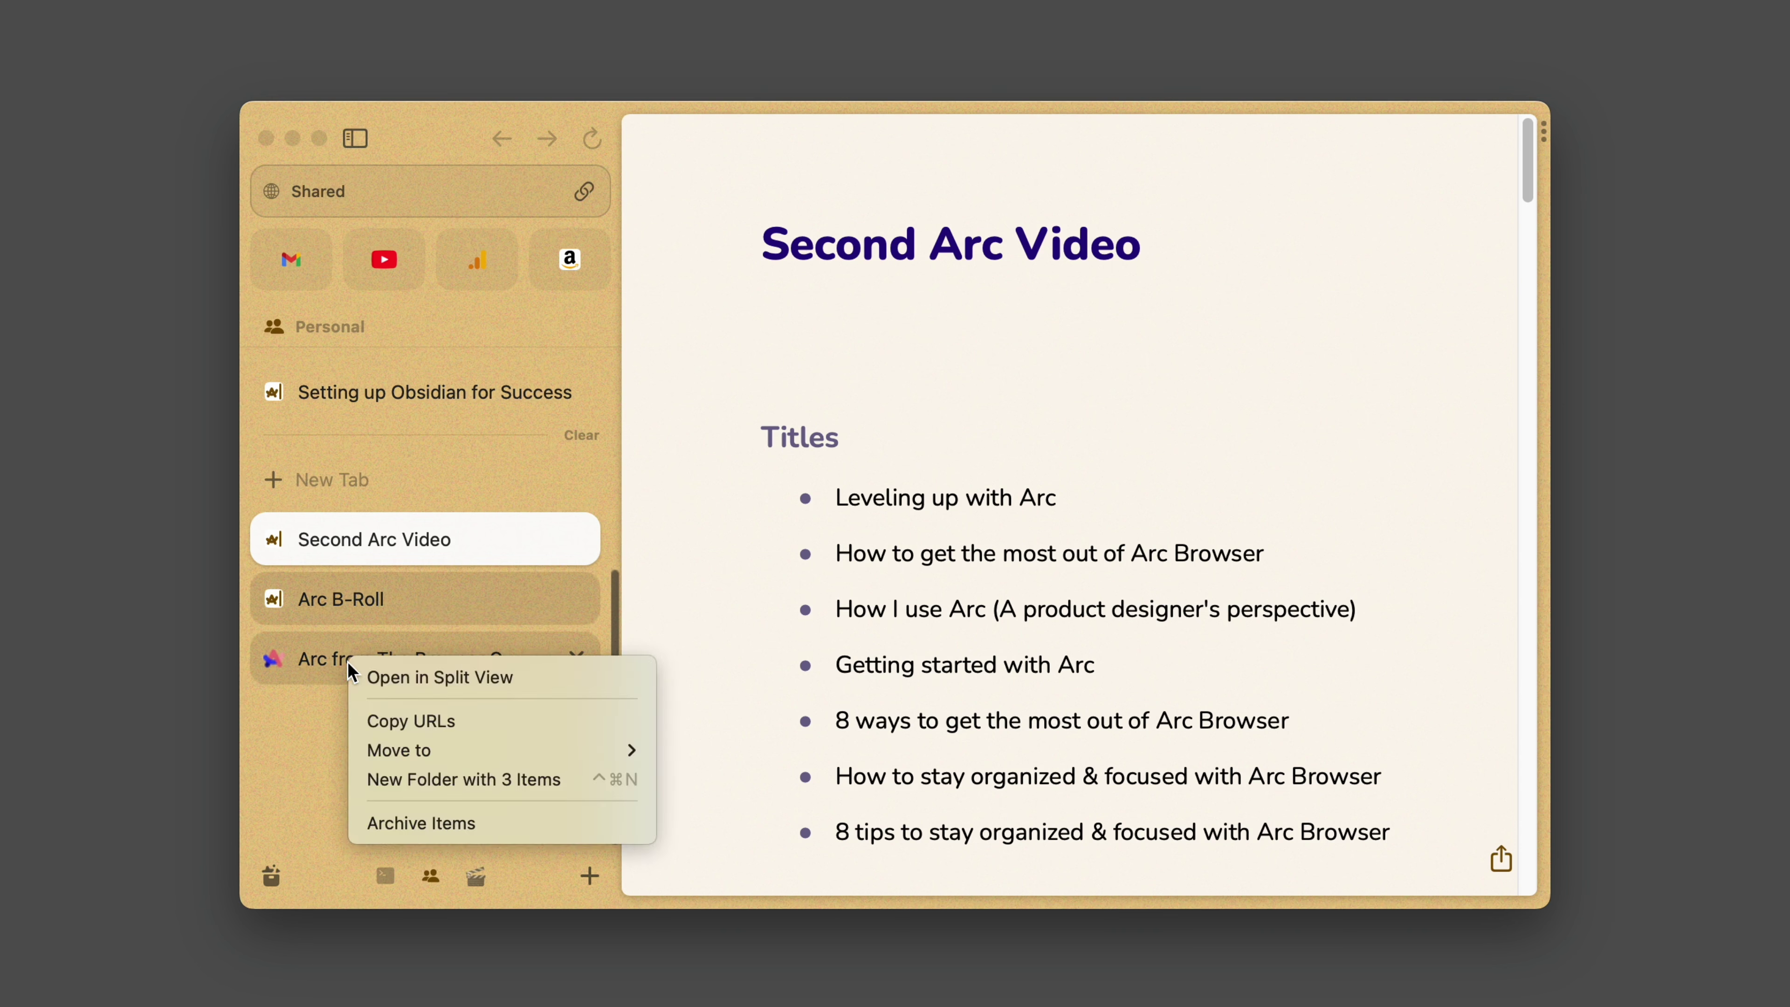
{"action": "left_click", "coordinate": [402, 779]}
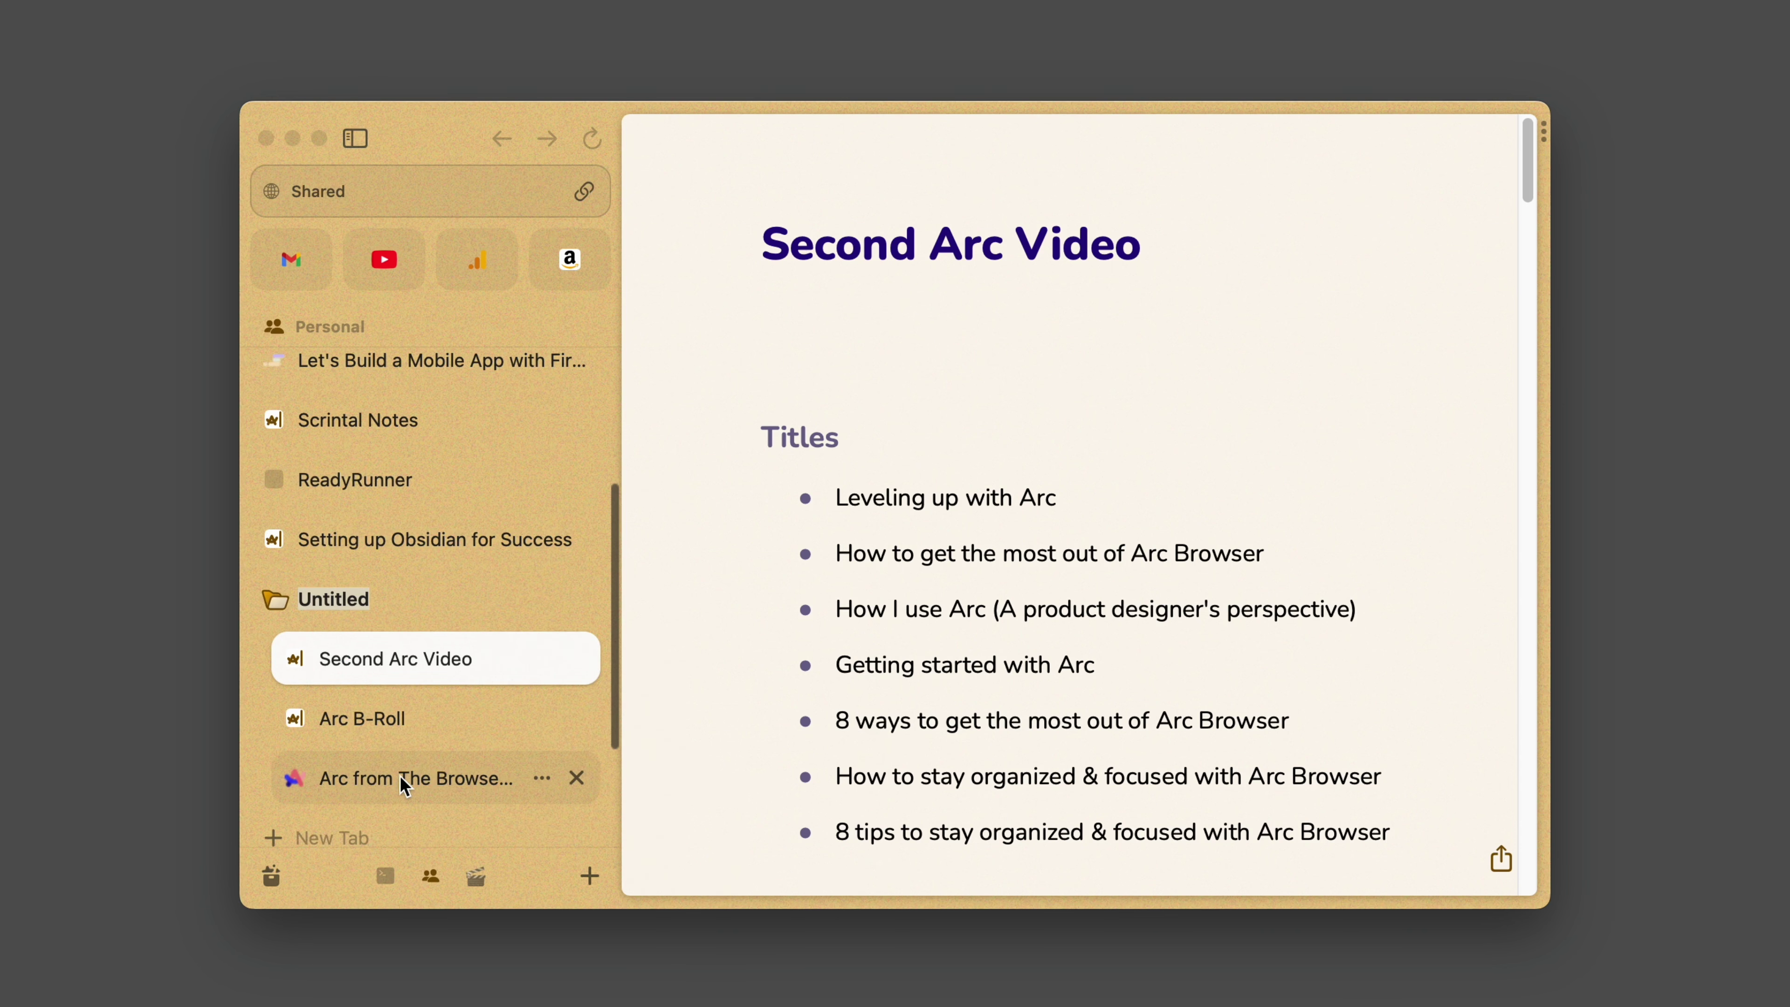
{"action": "type", "text": "Second Arc Video"}
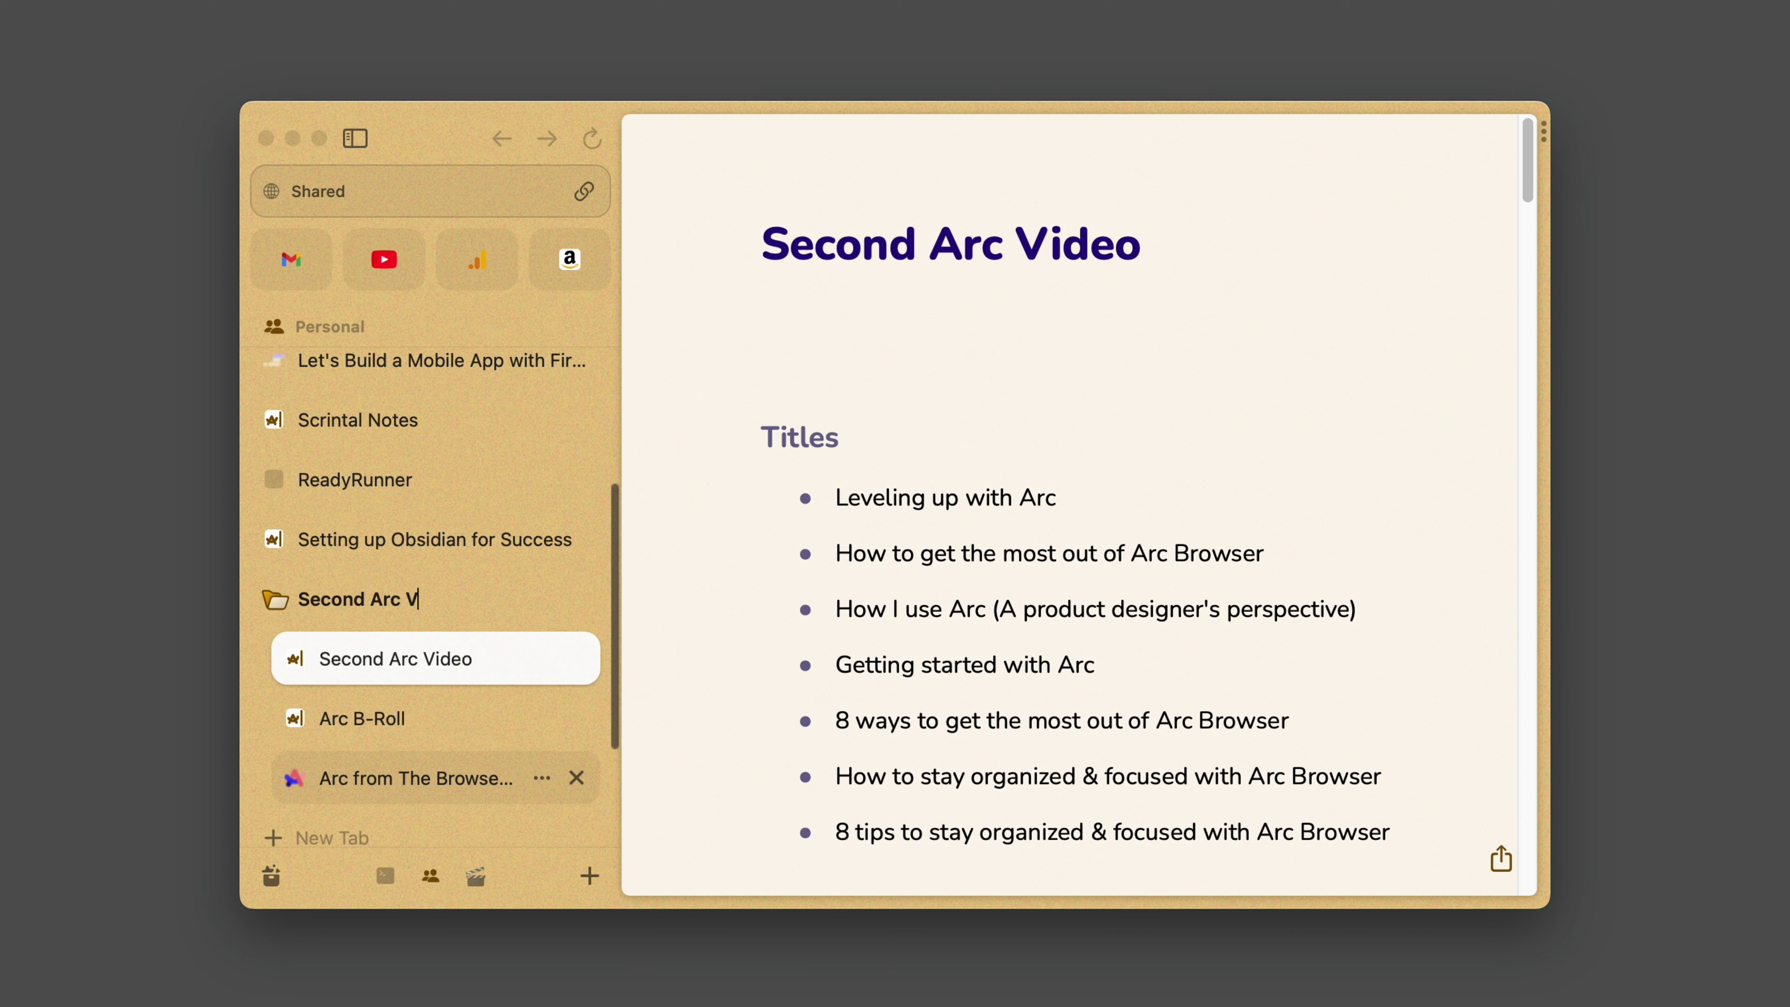
{"action": "left_click", "coordinate": [406, 591]}
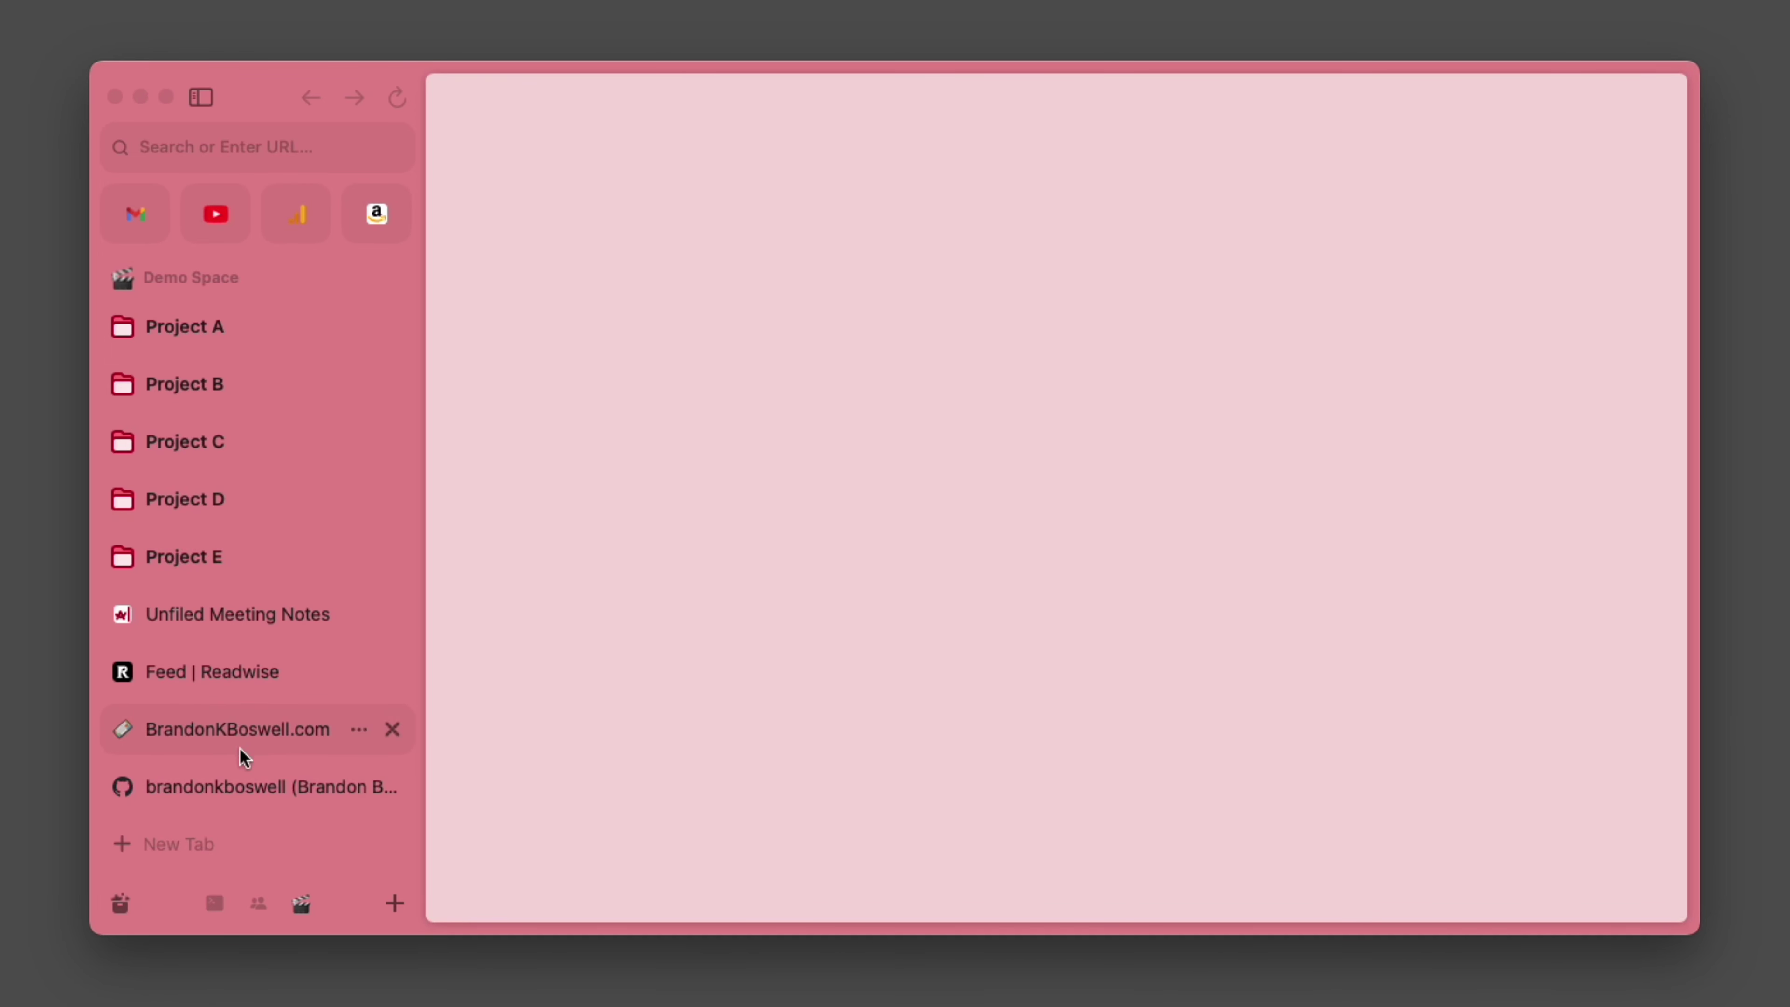
Create a sidebar folder named Projects, then start the next new folder.
{"action": "left_click", "coordinate": [395, 903]}
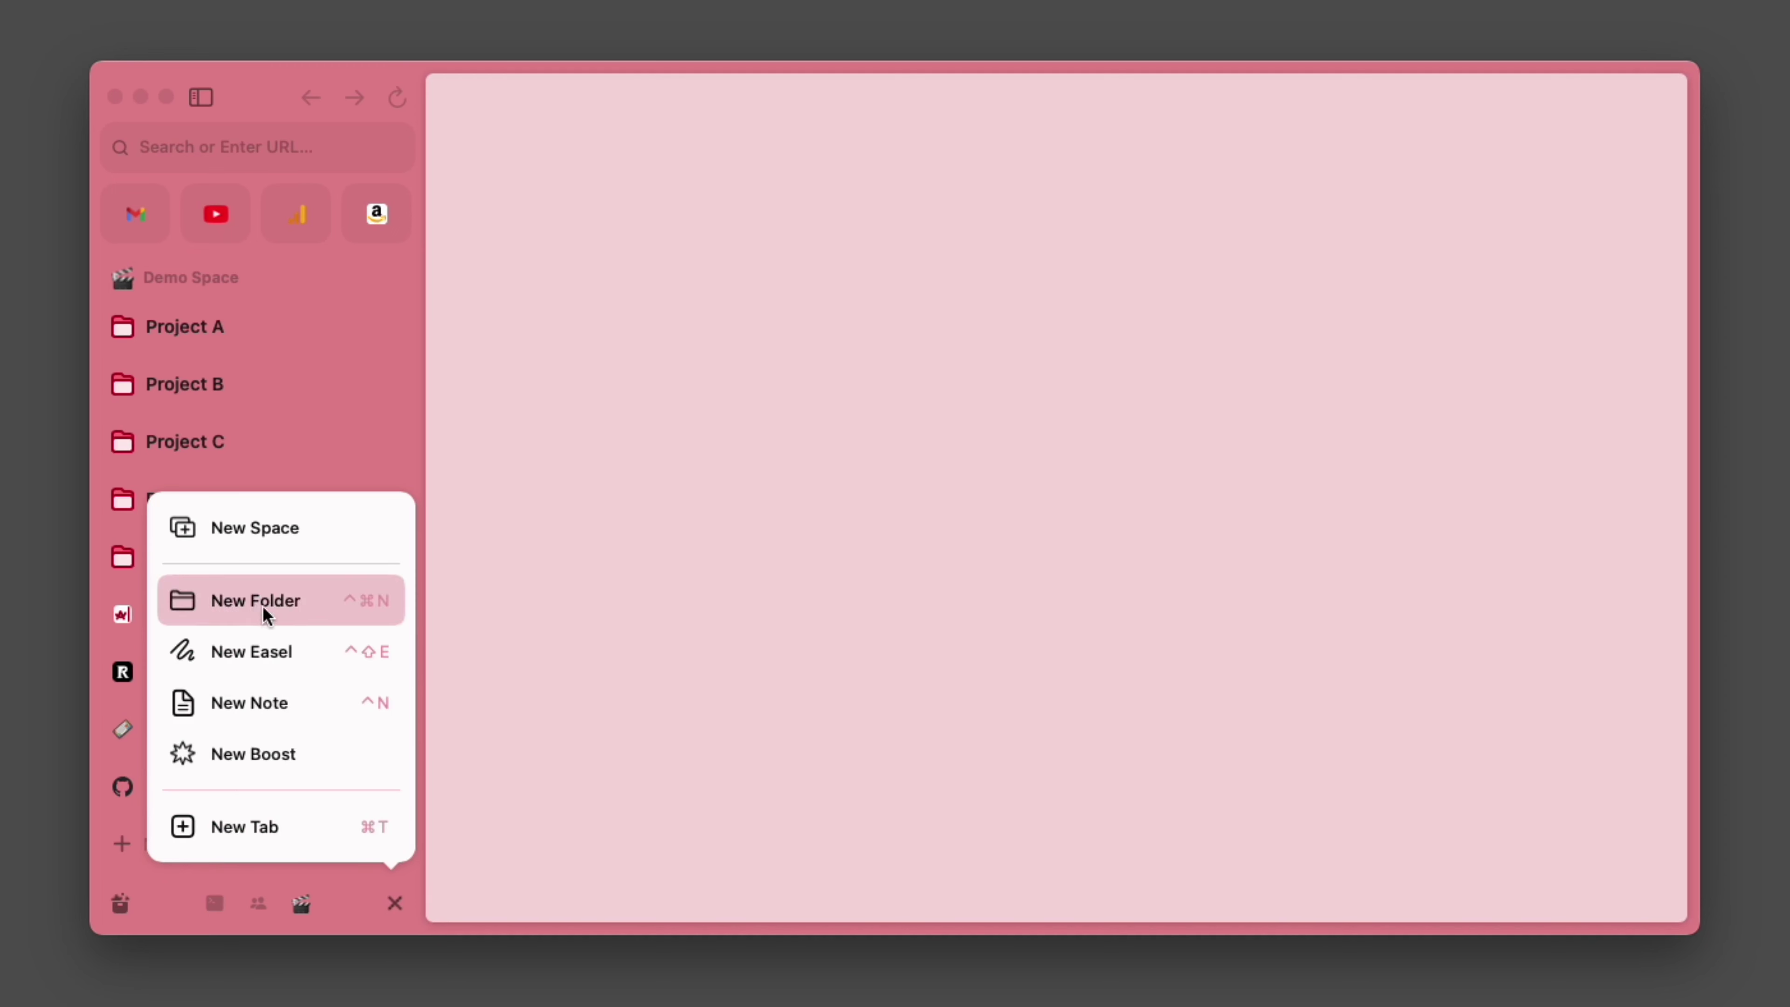
{"action": "left_click", "coordinate": [356, 603]}
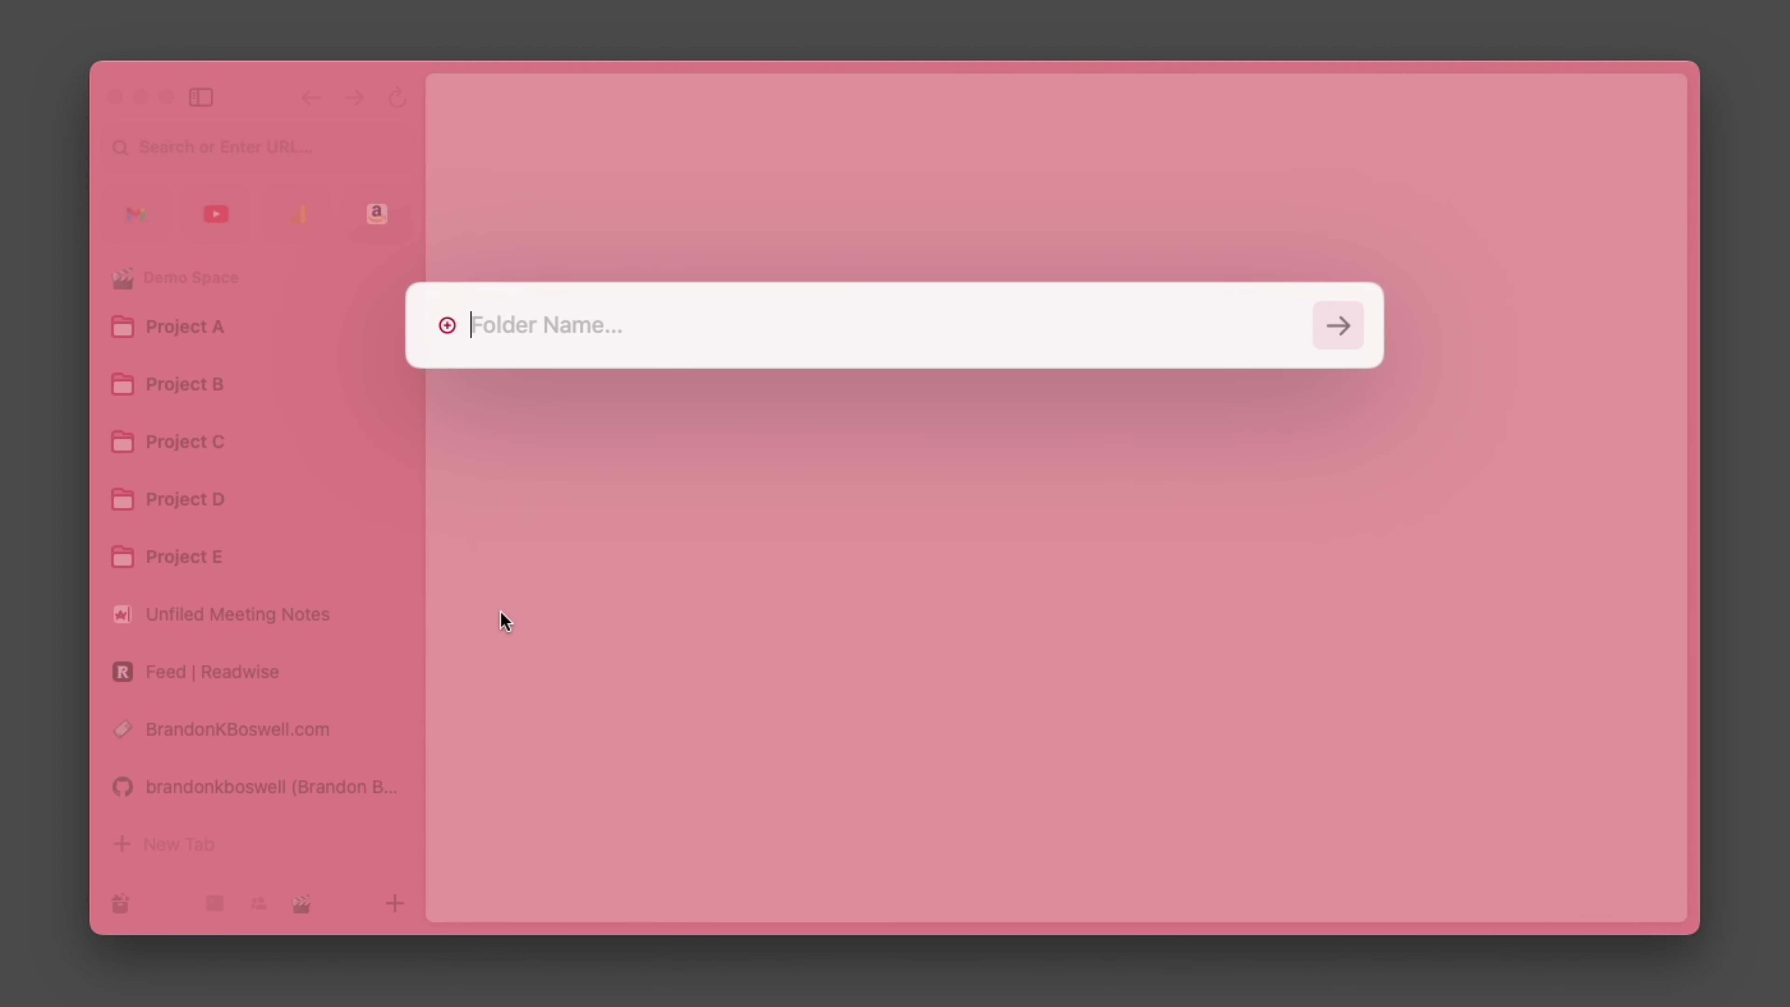
{"action": "type", "text": "Projects"}
{"action": "key", "text": "Return"}
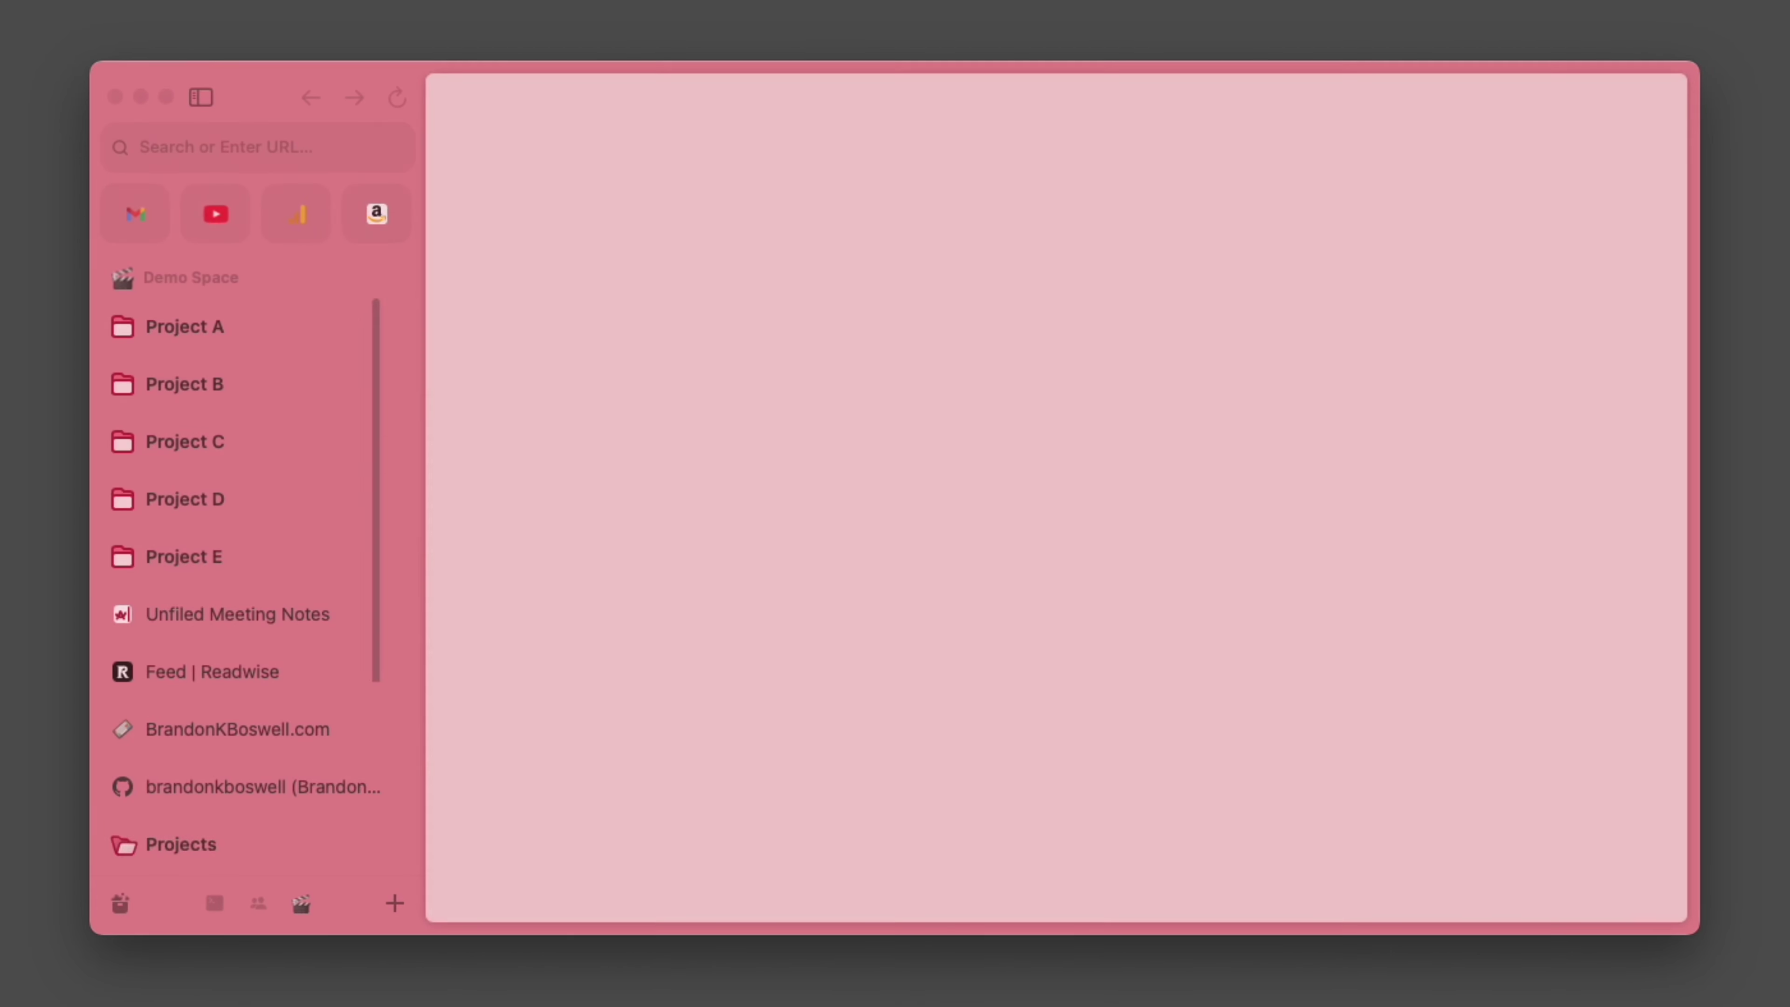
{"action": "key", "text": "super+alt+n"}
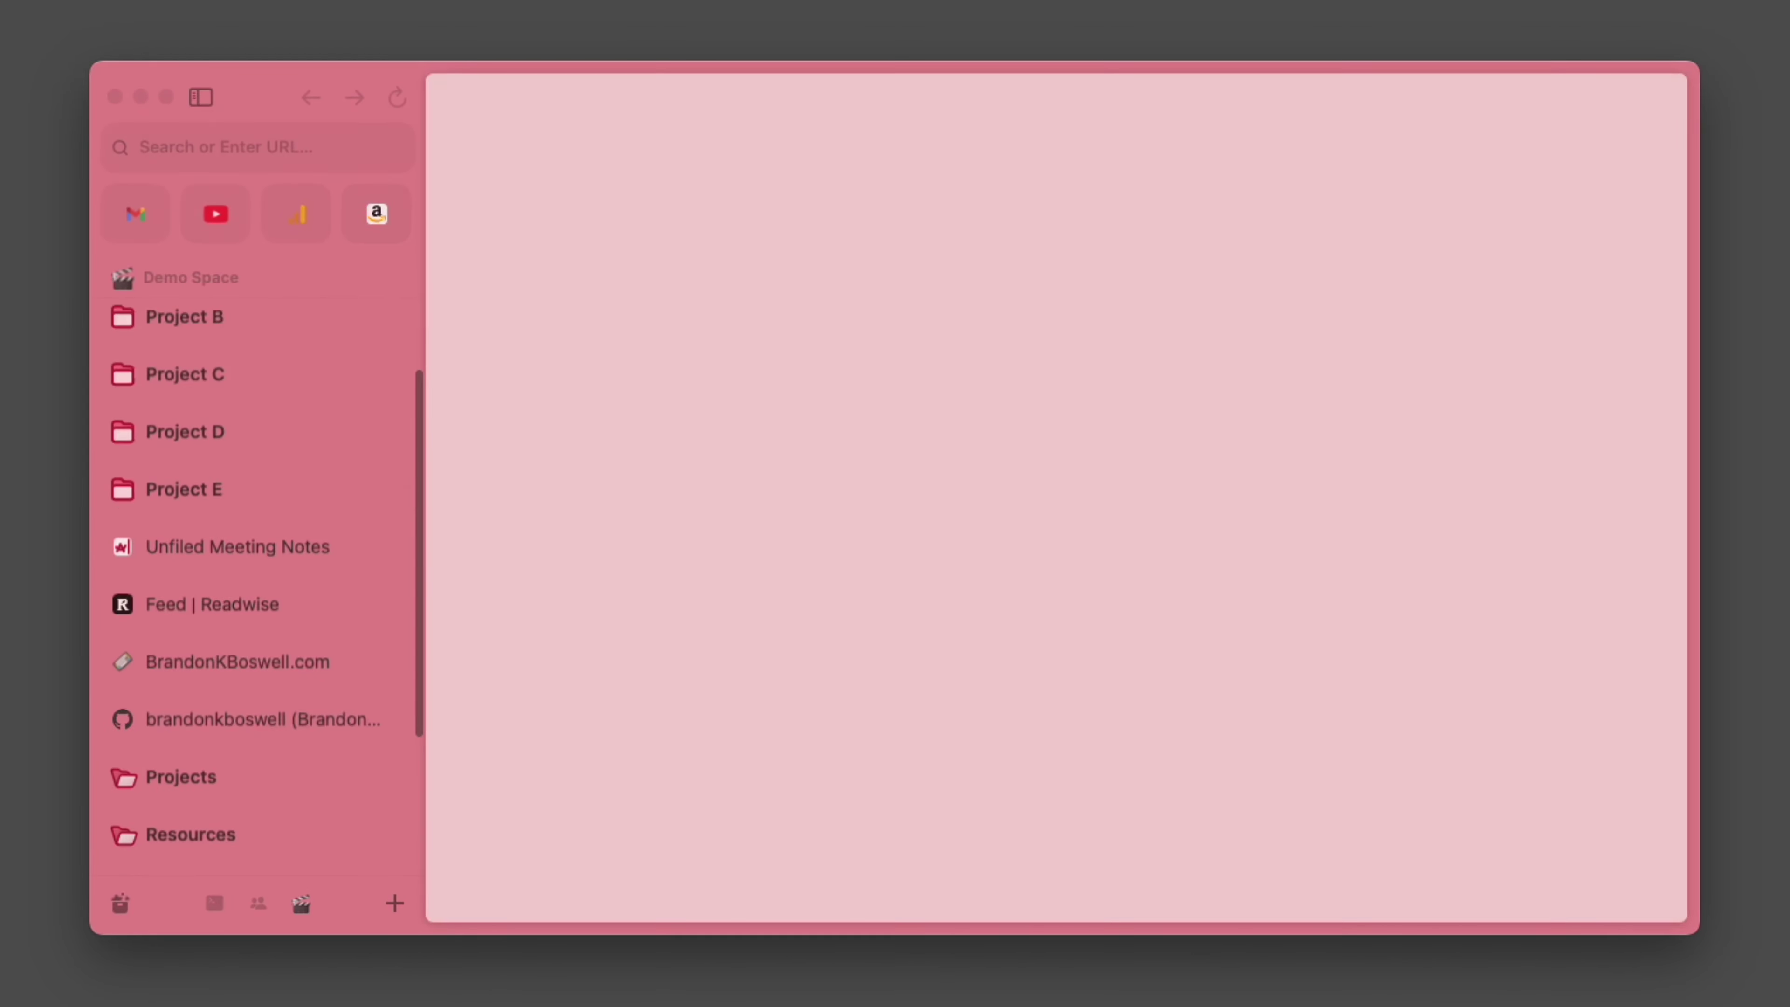
Drag the three new folders to the top, then place Project A, B and C inside the collapsed Projects folder.
{"action": "left_click", "coordinate": [174, 849], "text": "shift"}
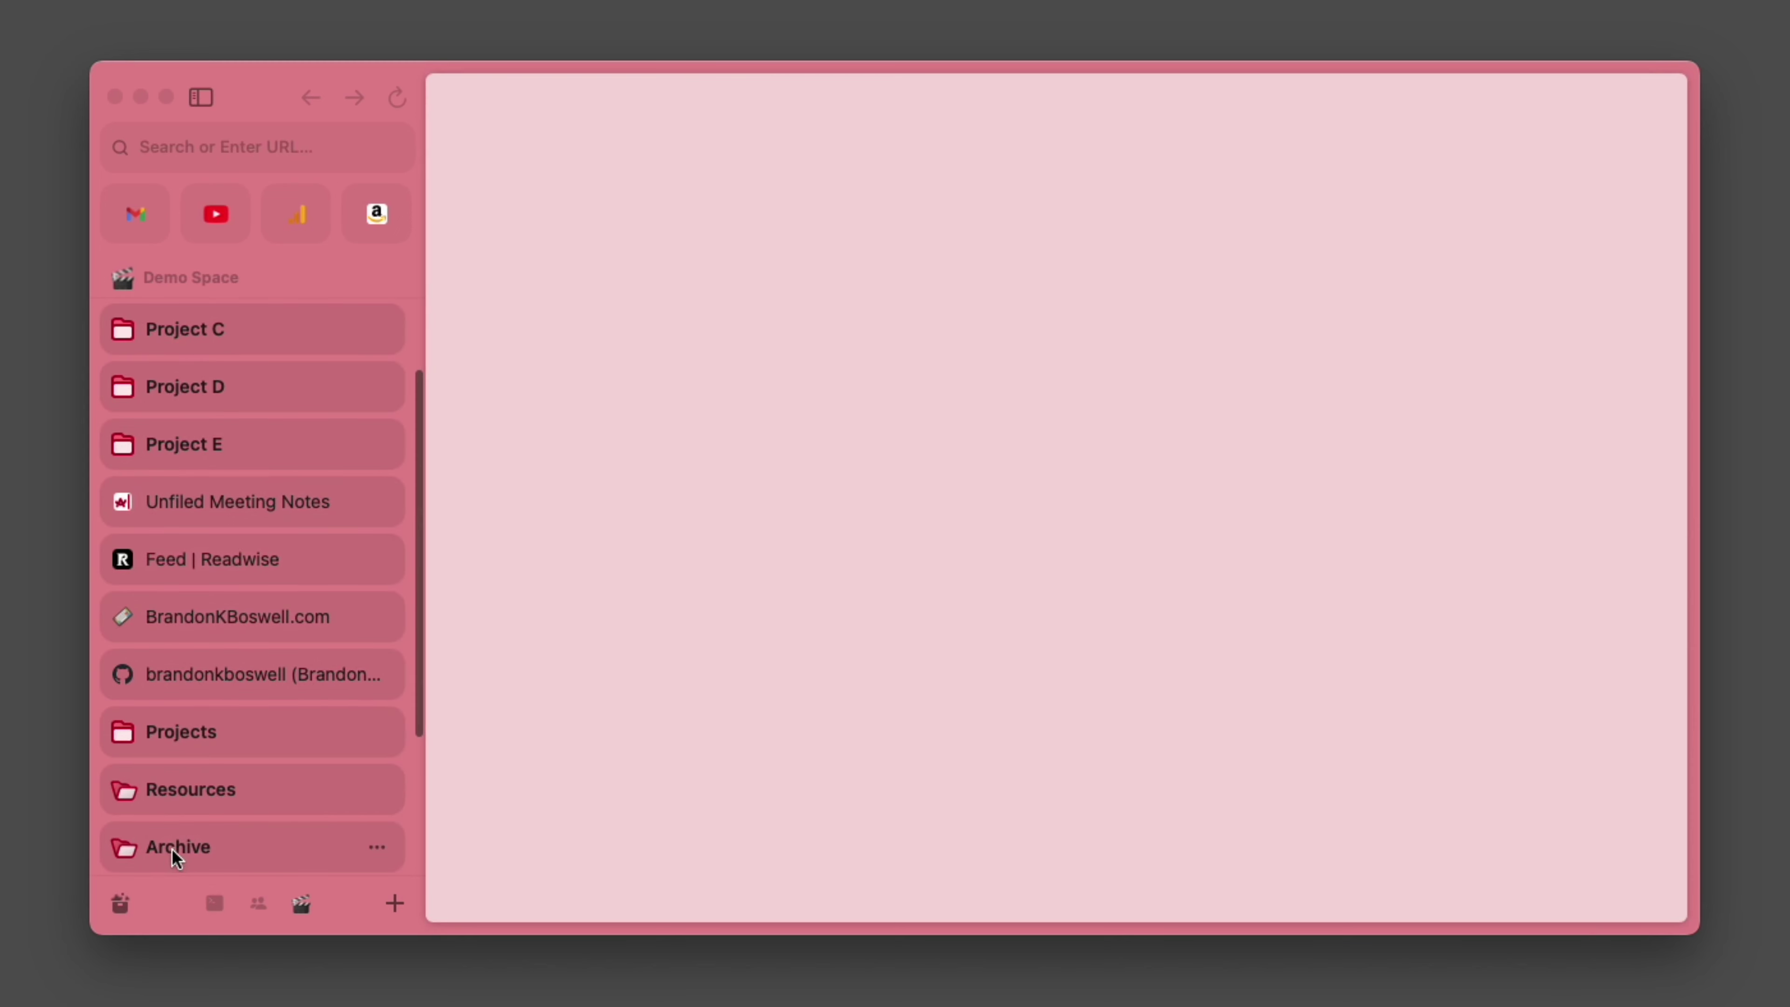
{"action": "left_click_drag", "start_coordinate": [232, 791], "coordinate": [208, 484]}
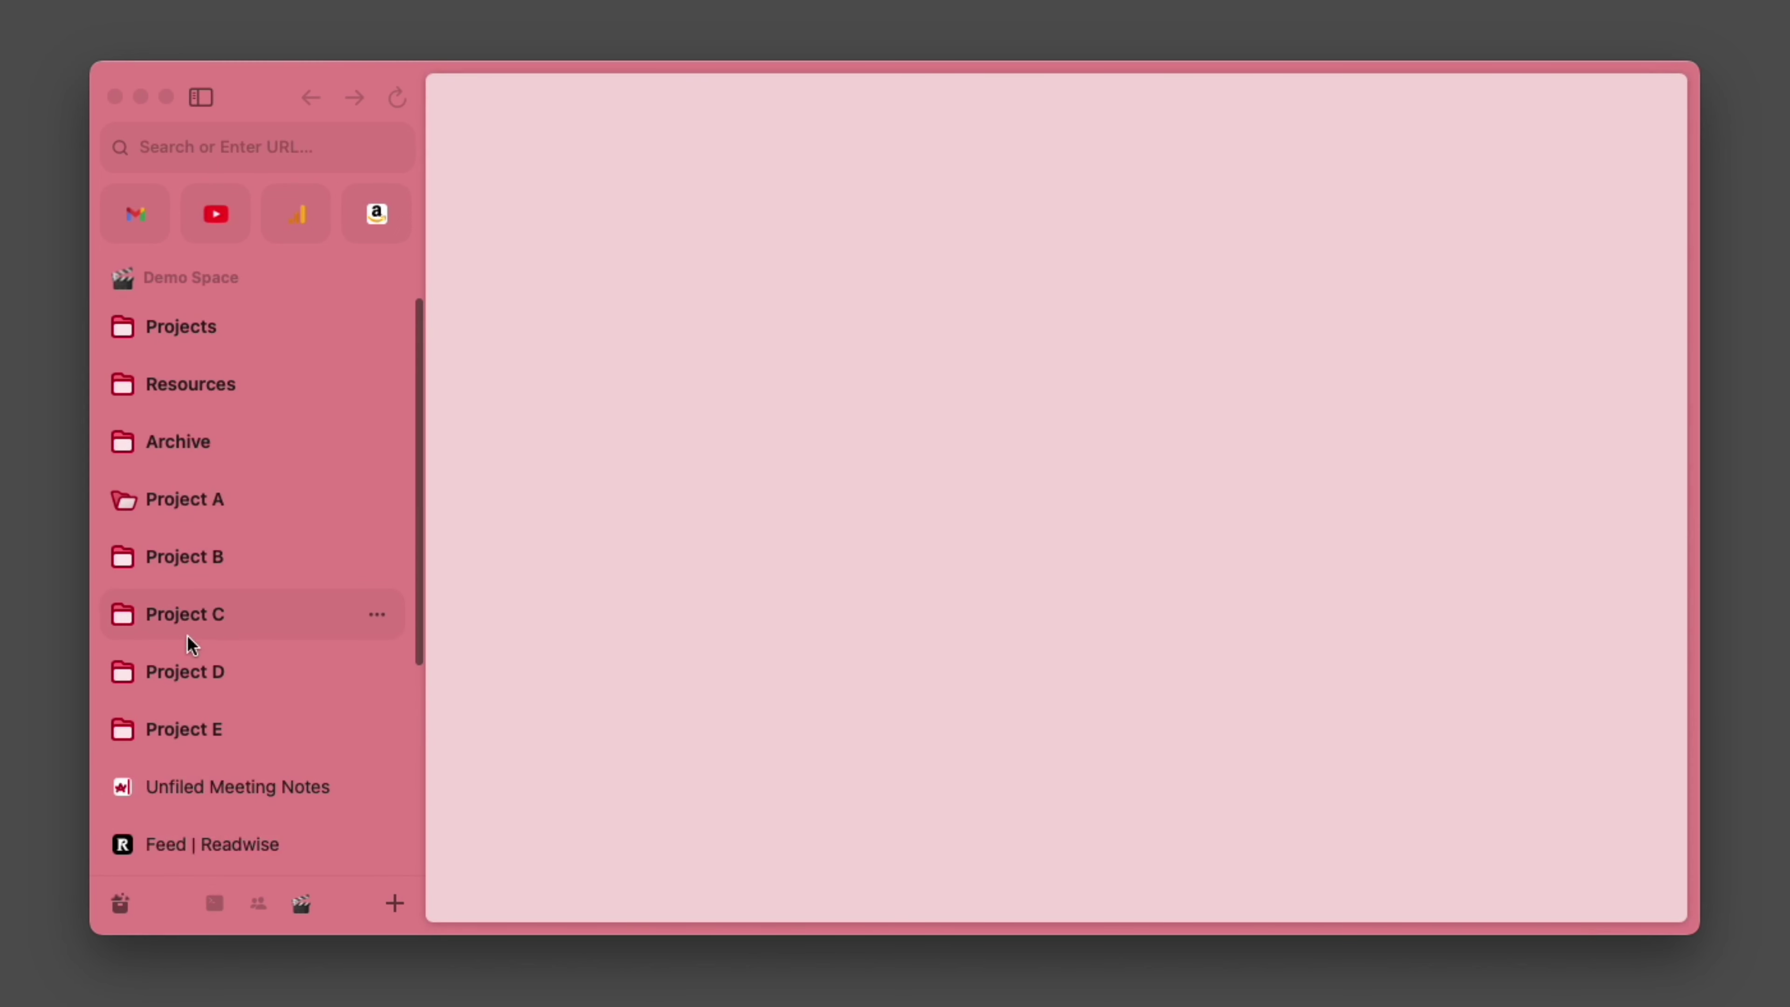
{"action": "left_click", "coordinate": [199, 615], "text": "shift"}
{"action": "left_click_drag", "start_coordinate": [281, 502], "coordinate": [204, 332]}
{"action": "mouse_move", "coordinate": [197, 496]}
{"action": "left_mouse_down"}
{"action": "mouse_move", "coordinate": [213, 335]}
{"action": "mouse_move", "coordinate": [197, 528]}
{"action": "left_mouse_up"}
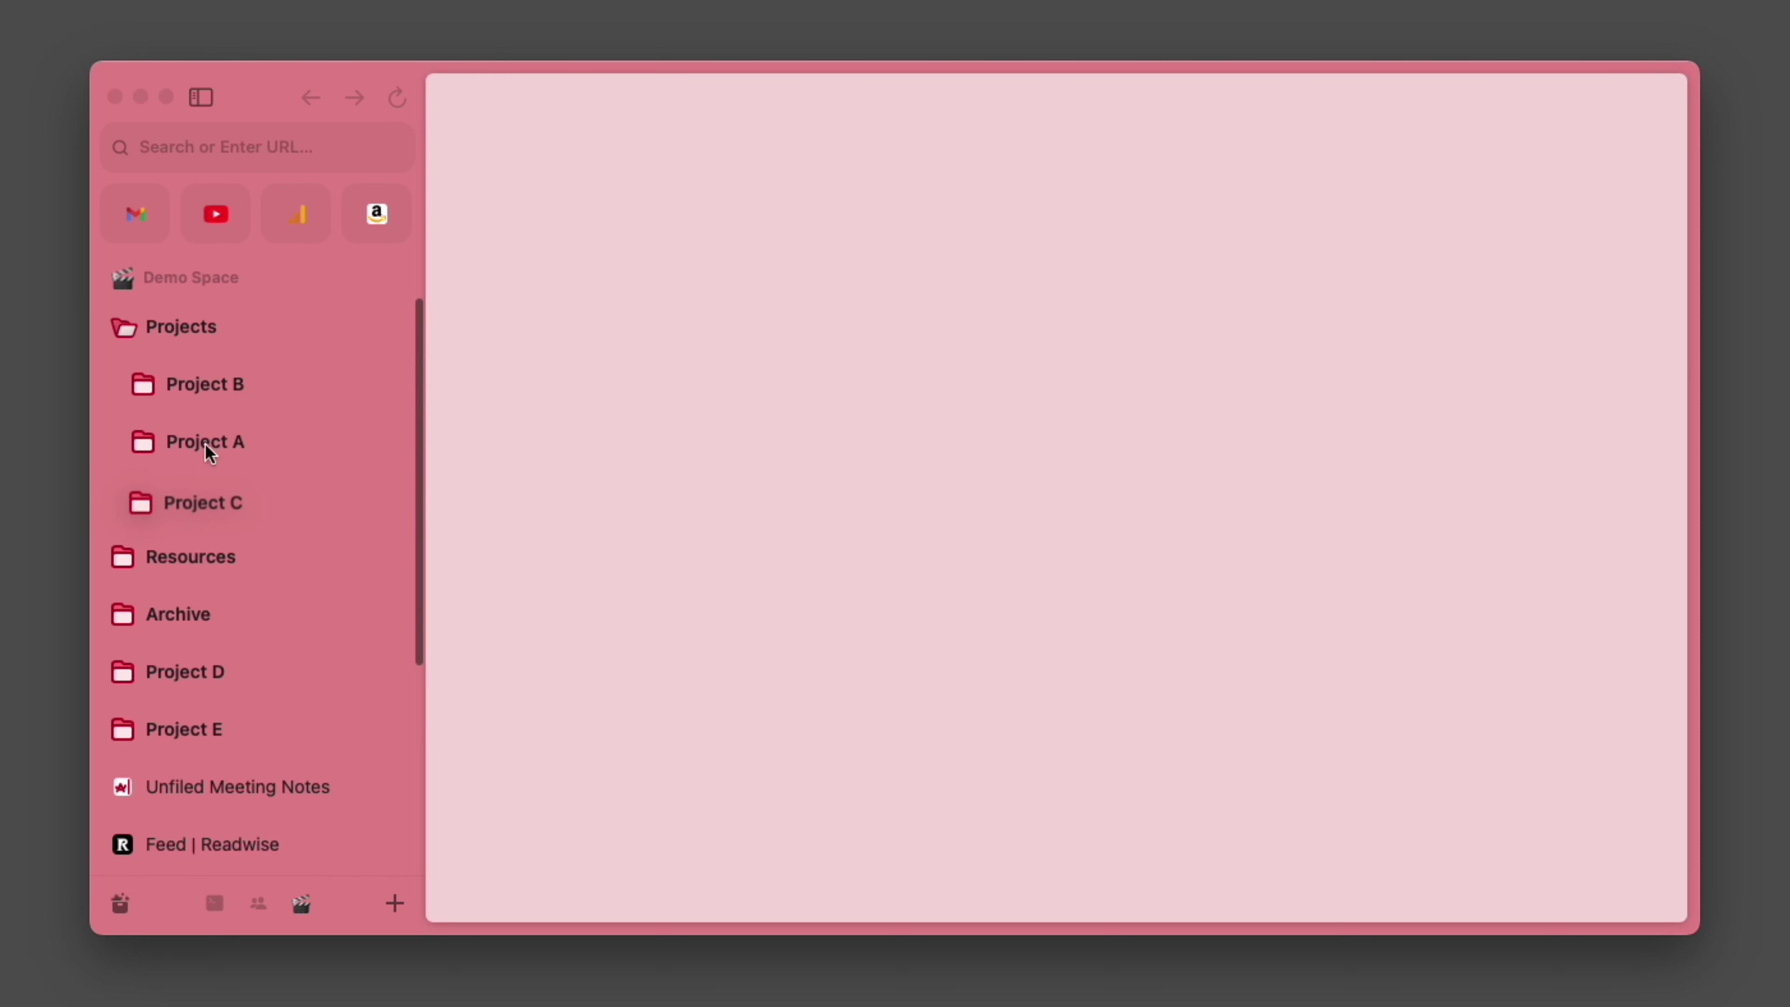
{"action": "left_click_drag", "start_coordinate": [210, 445], "coordinate": [211, 359]}
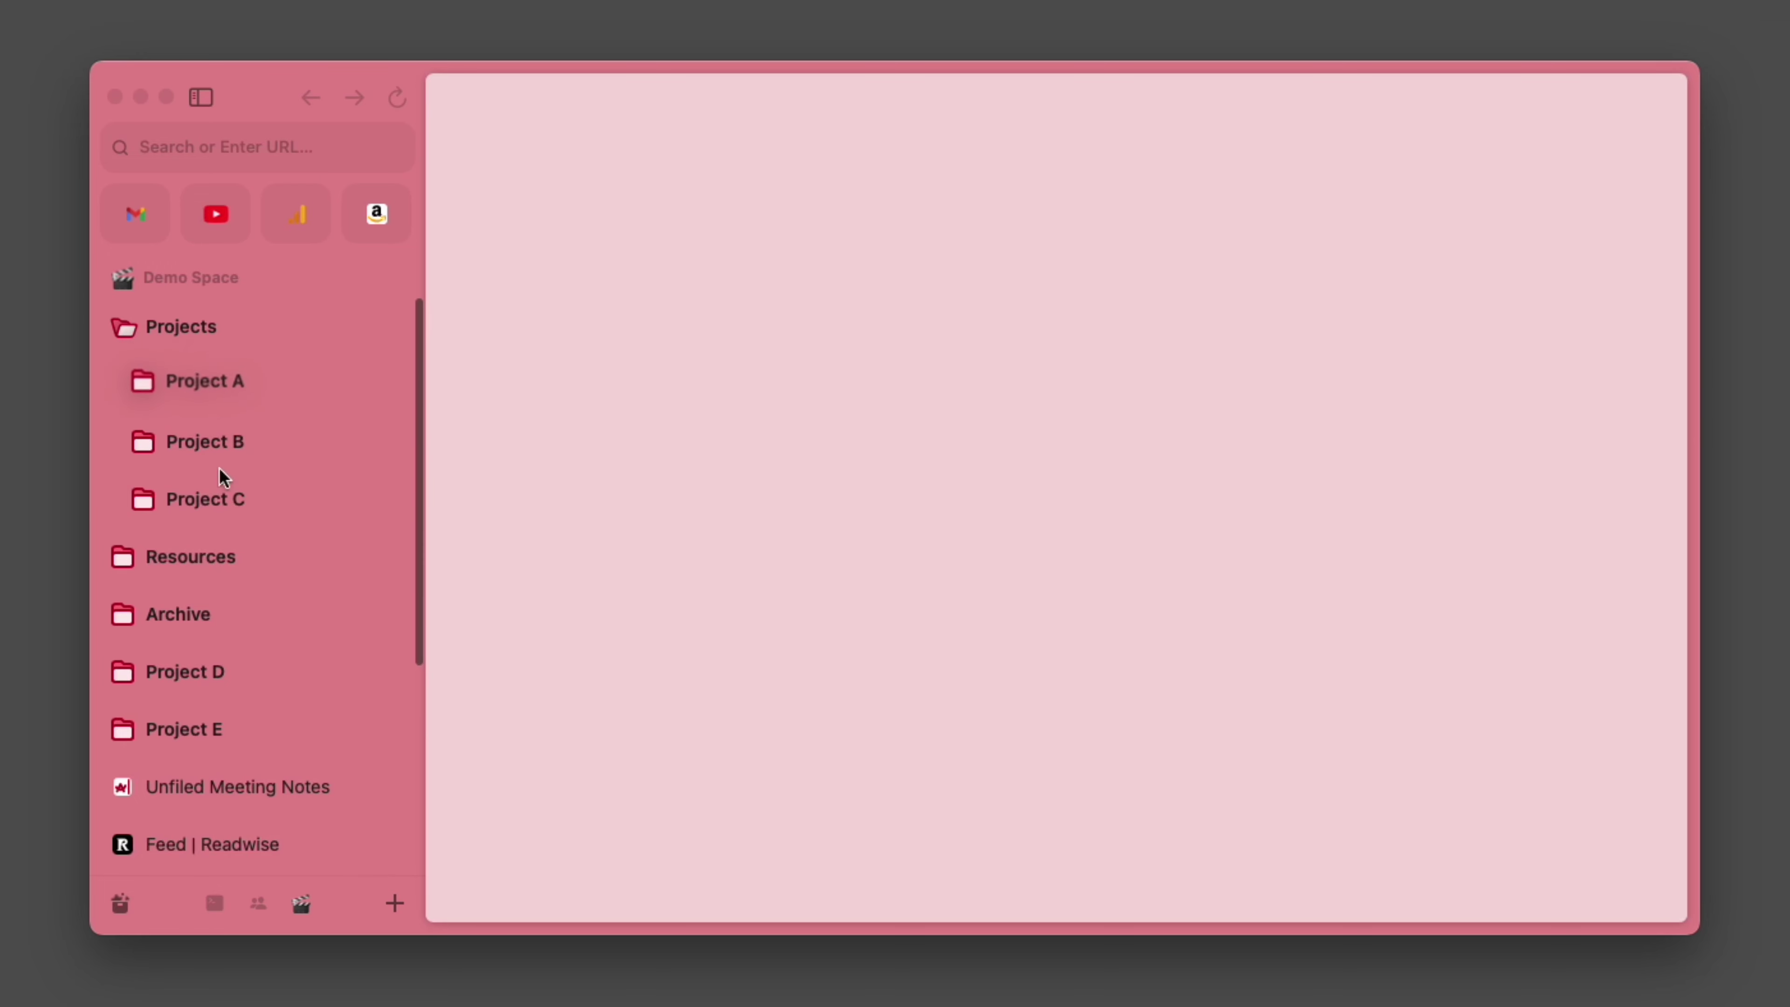
{"action": "left_click", "coordinate": [176, 329]}
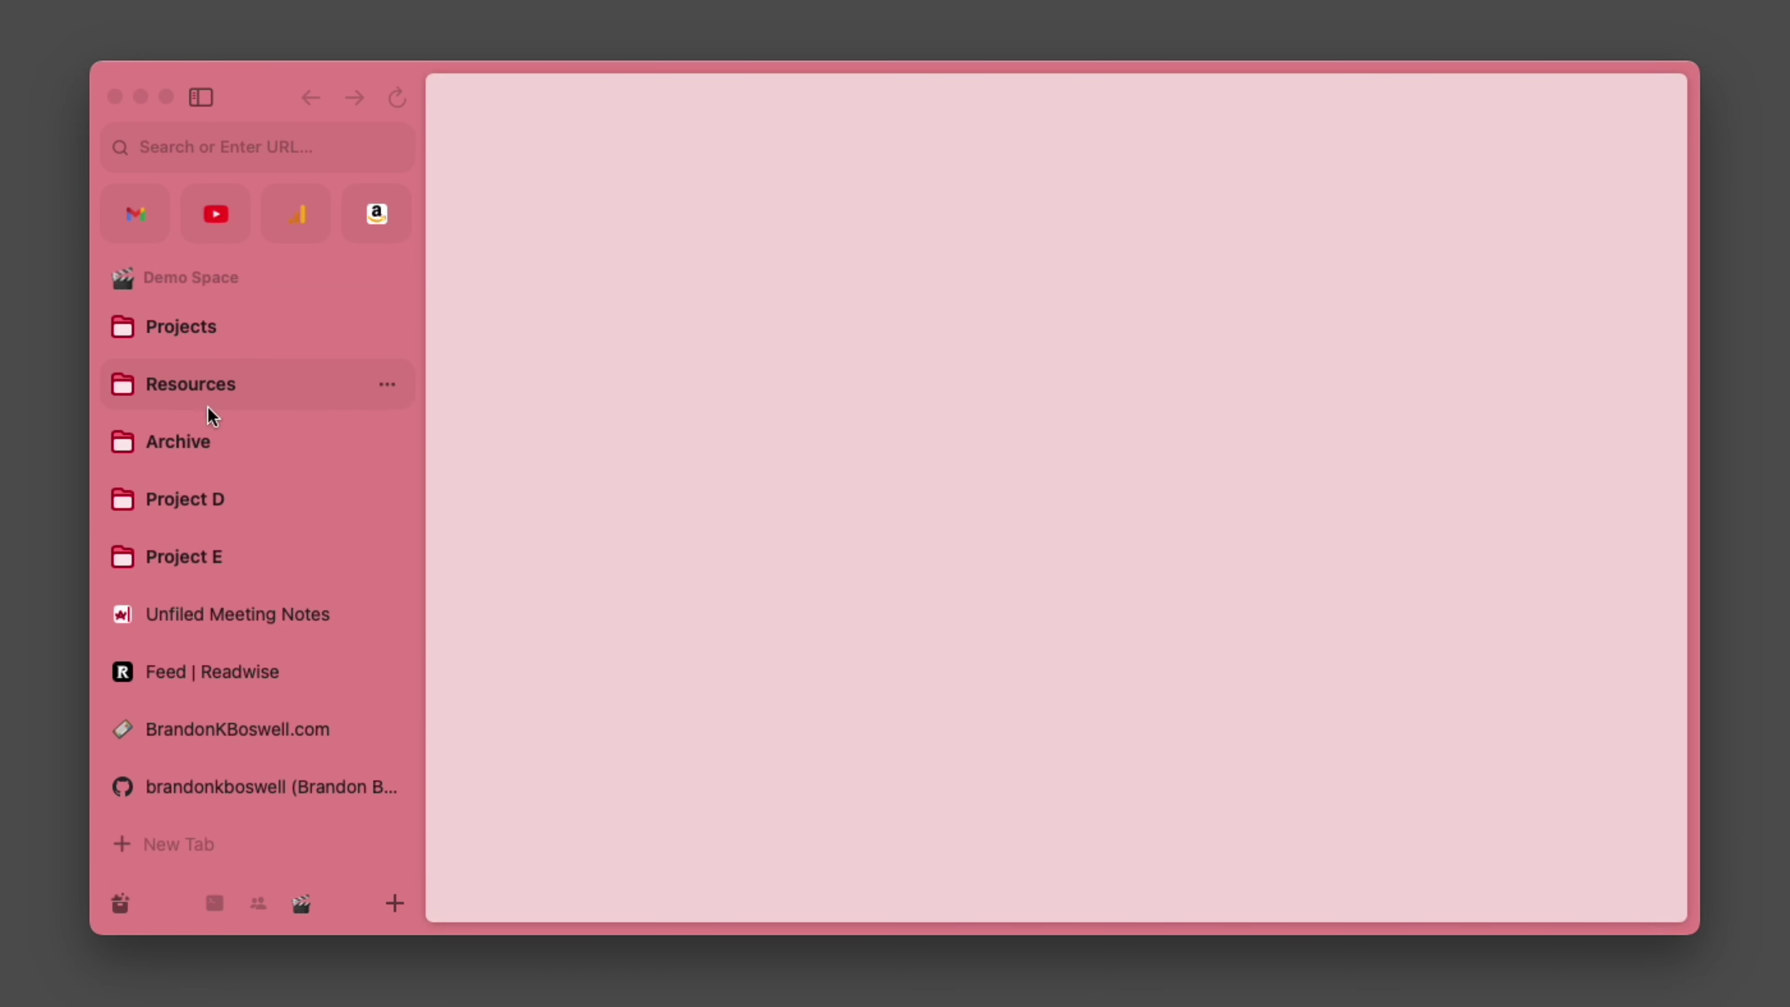
{"action": "left_click", "coordinate": [187, 327]}
{"action": "left_click", "coordinate": [189, 336]}
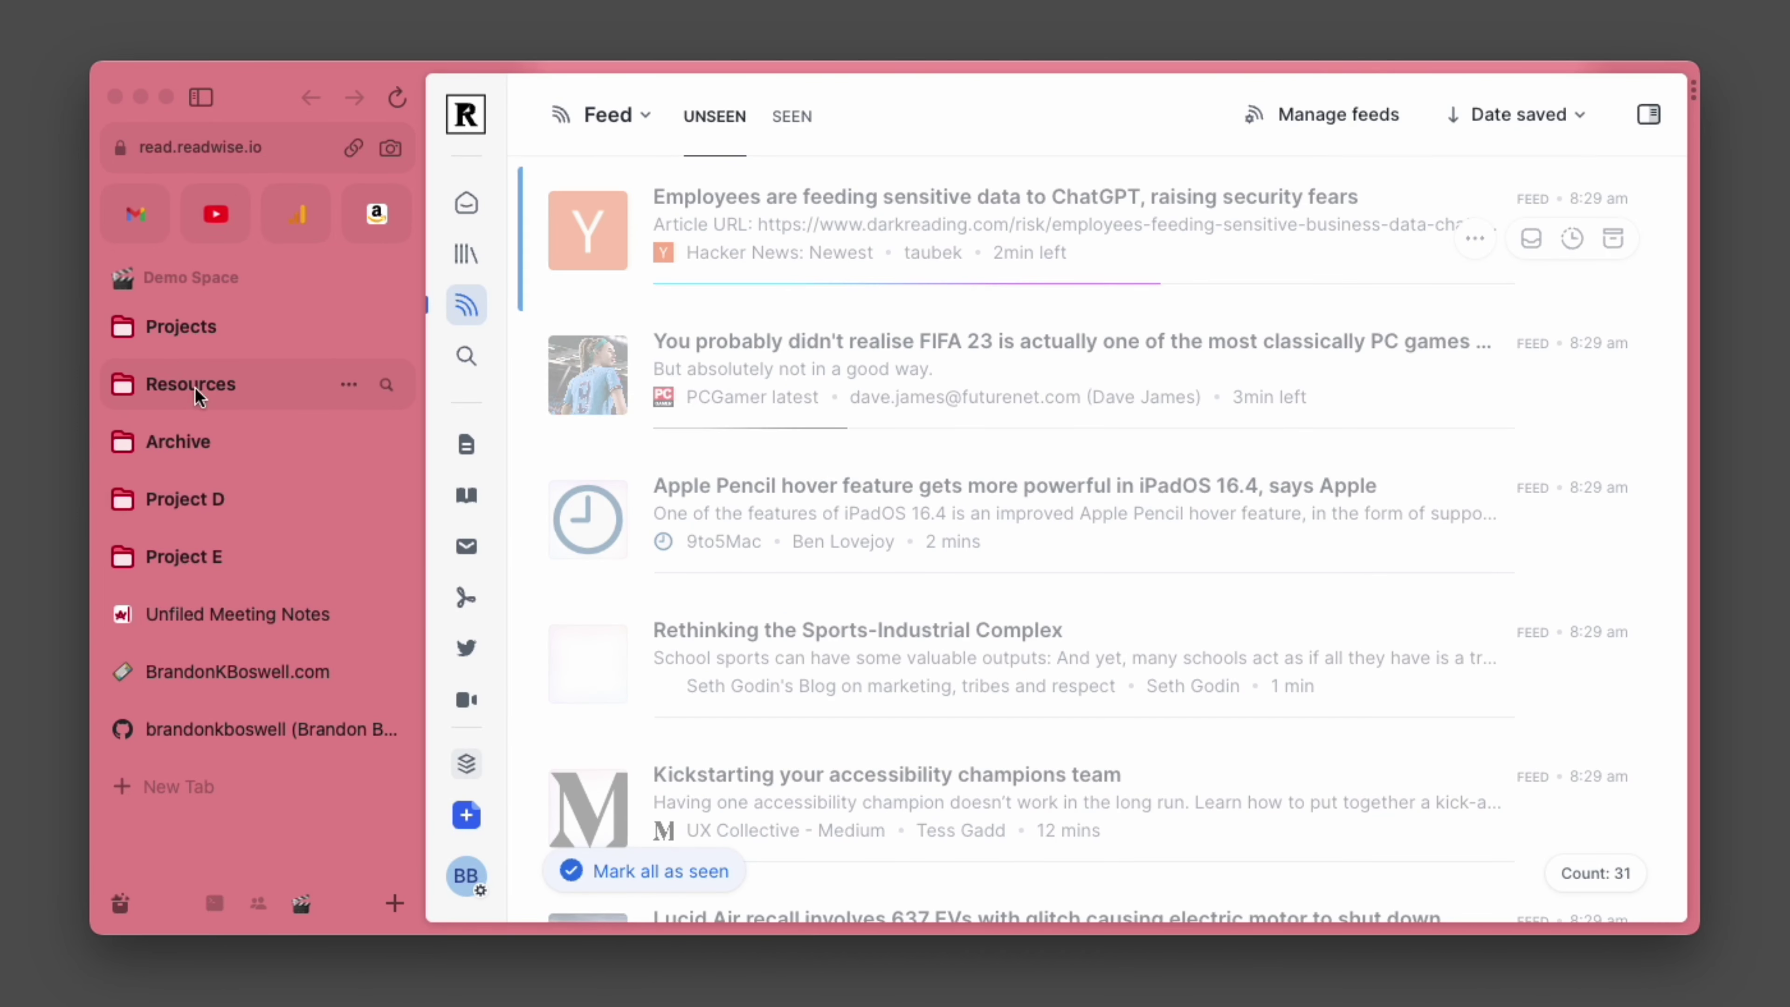
Open the personal website tab and add the Analytics favourite beside it in split view.
{"action": "mouse_move", "coordinate": [220, 673]}
{"action": "left_mouse_down"}
{"action": "mouse_move", "coordinate": [208, 395]}
{"action": "mouse_move", "coordinate": [210, 692]}
{"action": "left_mouse_up"}
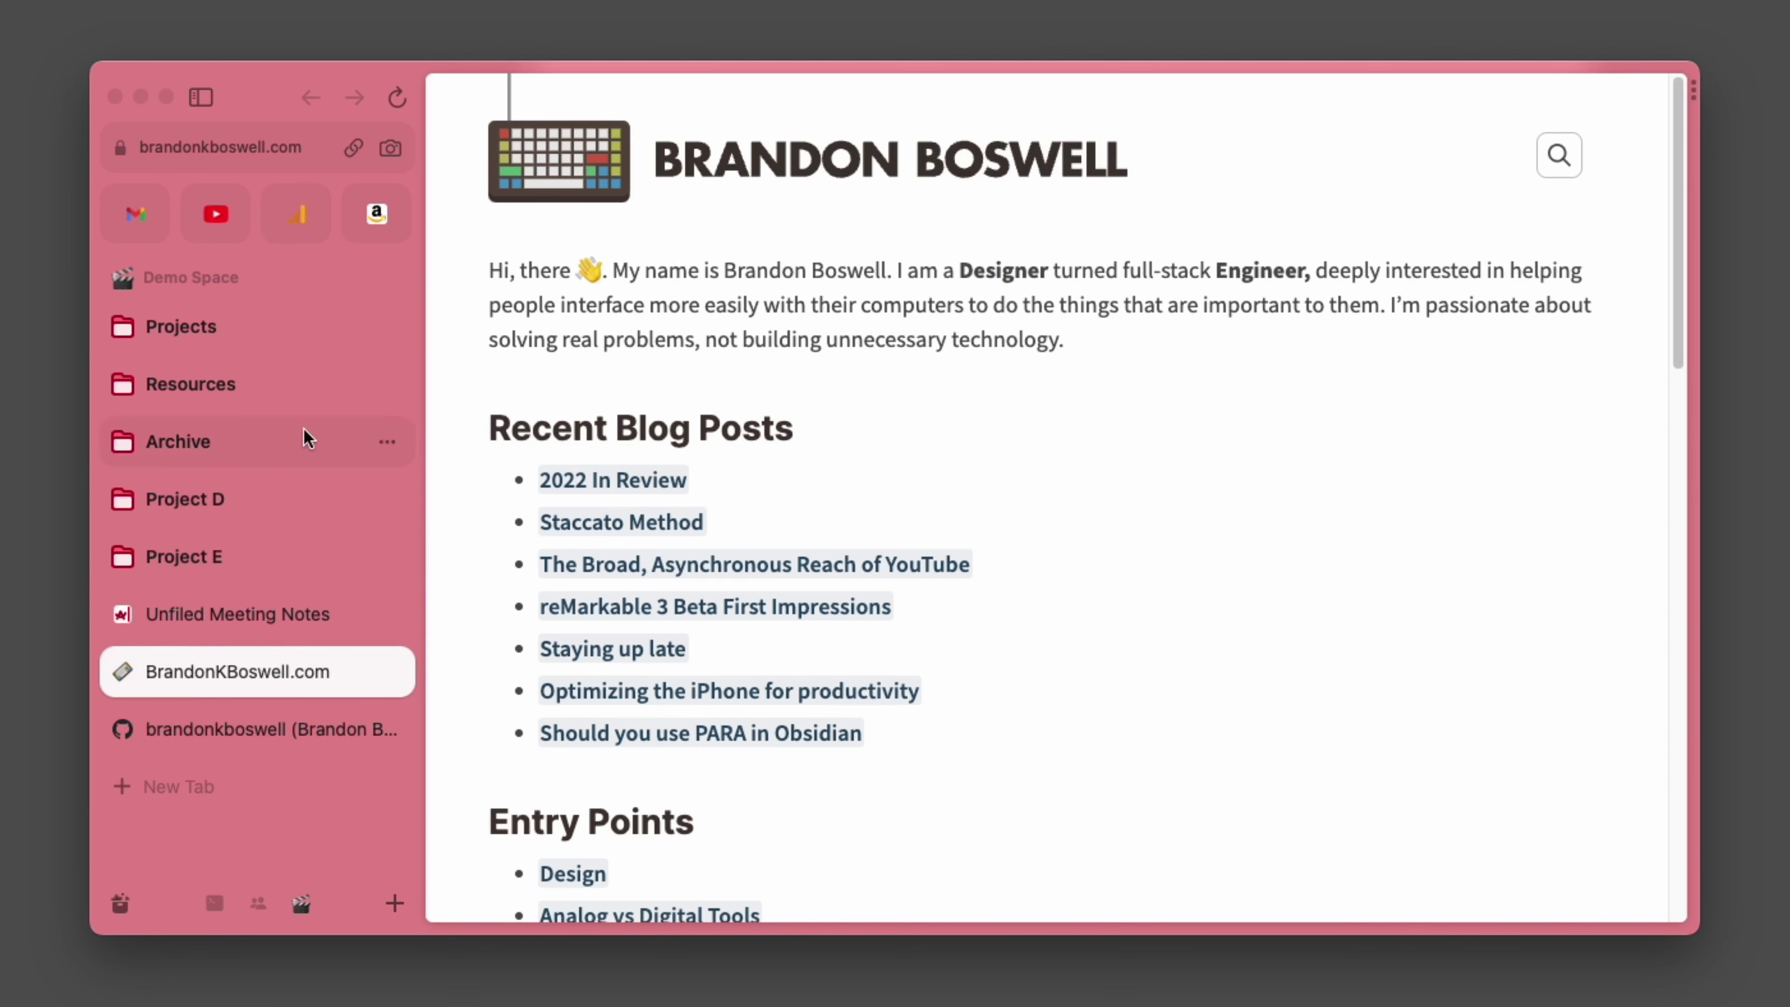
{"action": "left_click", "coordinate": [297, 220], "text": "shift"}
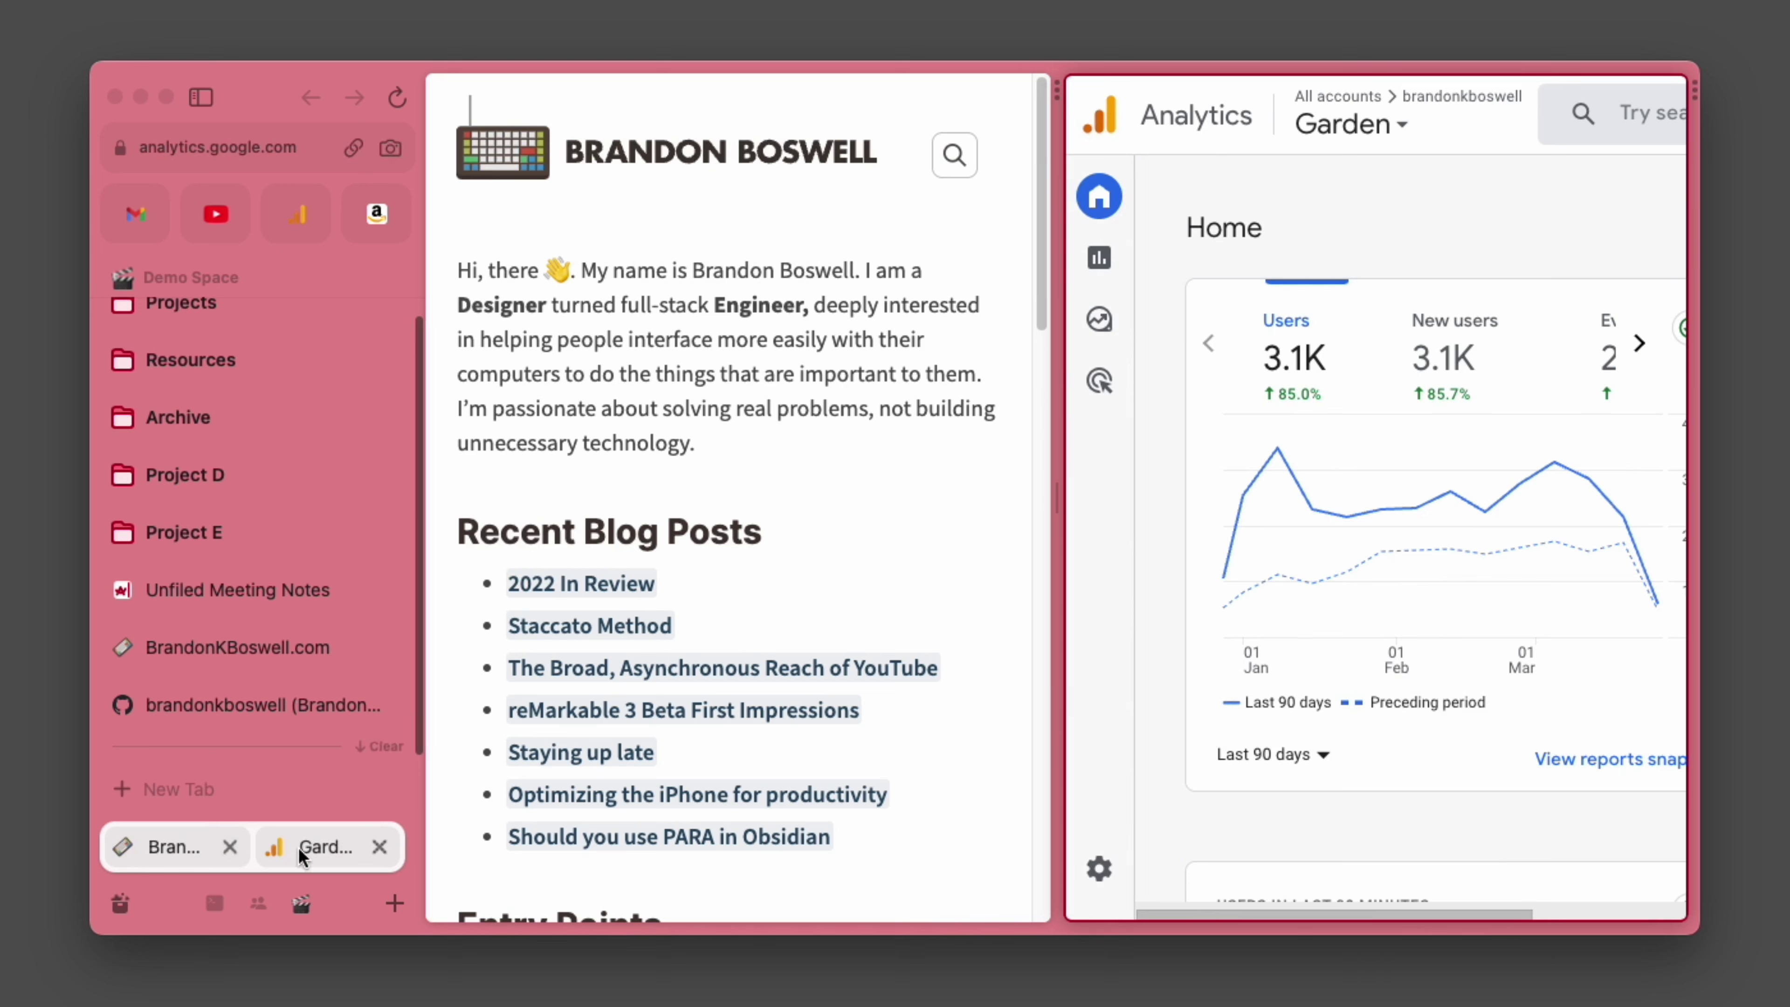
Move the website/analytics split view into Resources and rename it 'Monitoring Analytics'.
{"action": "left_click_drag", "start_coordinate": [298, 850], "coordinate": [226, 394]}
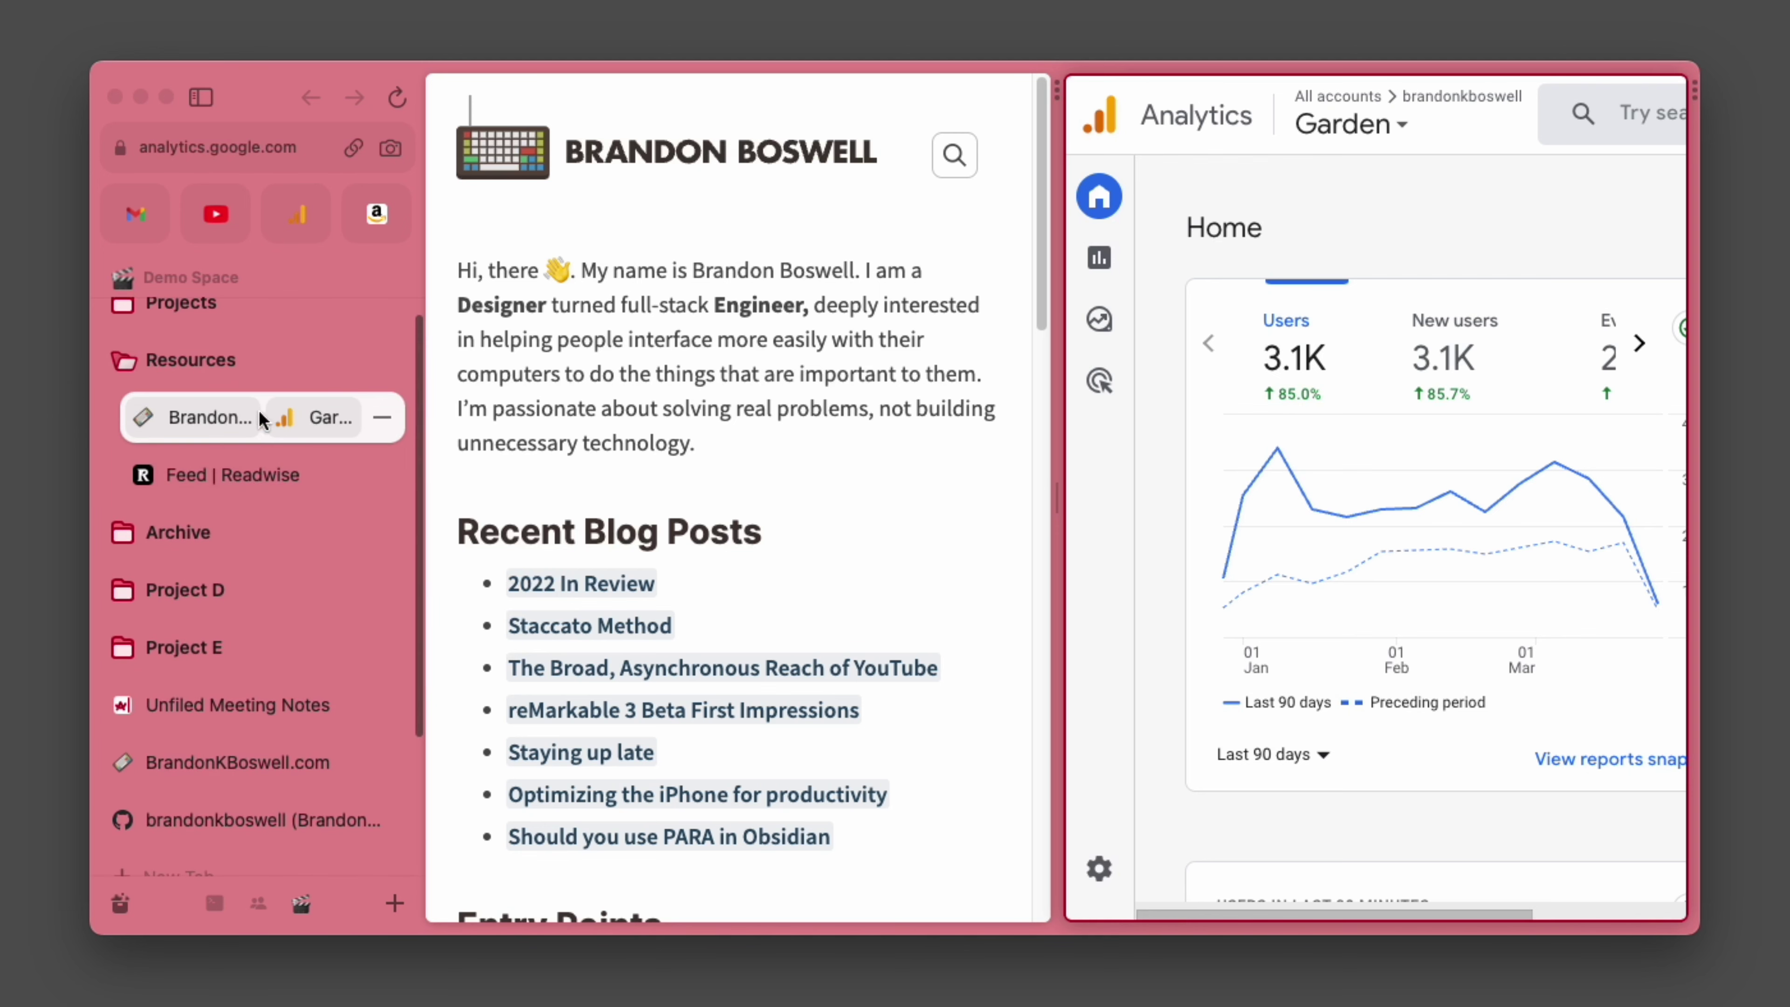
{"action": "left_click", "coordinate": [214, 410]}
{"action": "right_click", "coordinate": [236, 416]}
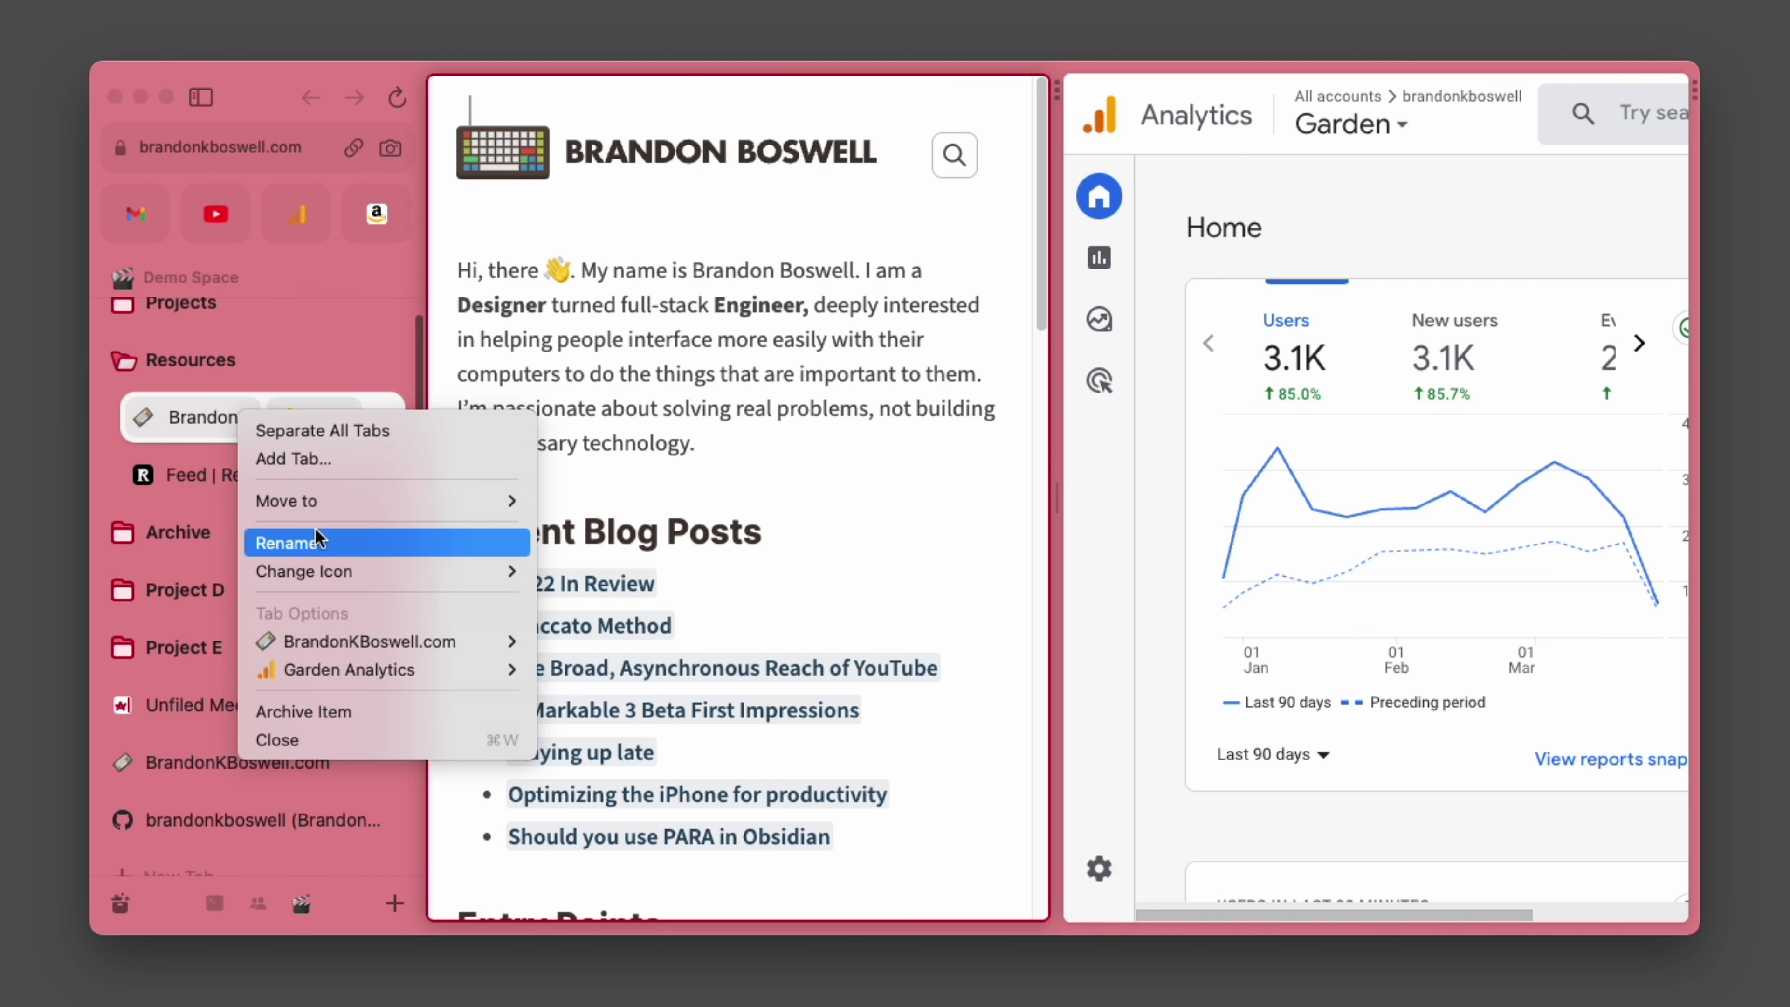
{"action": "left_click", "coordinate": [301, 542]}
{"action": "type", "text": "Mon"}
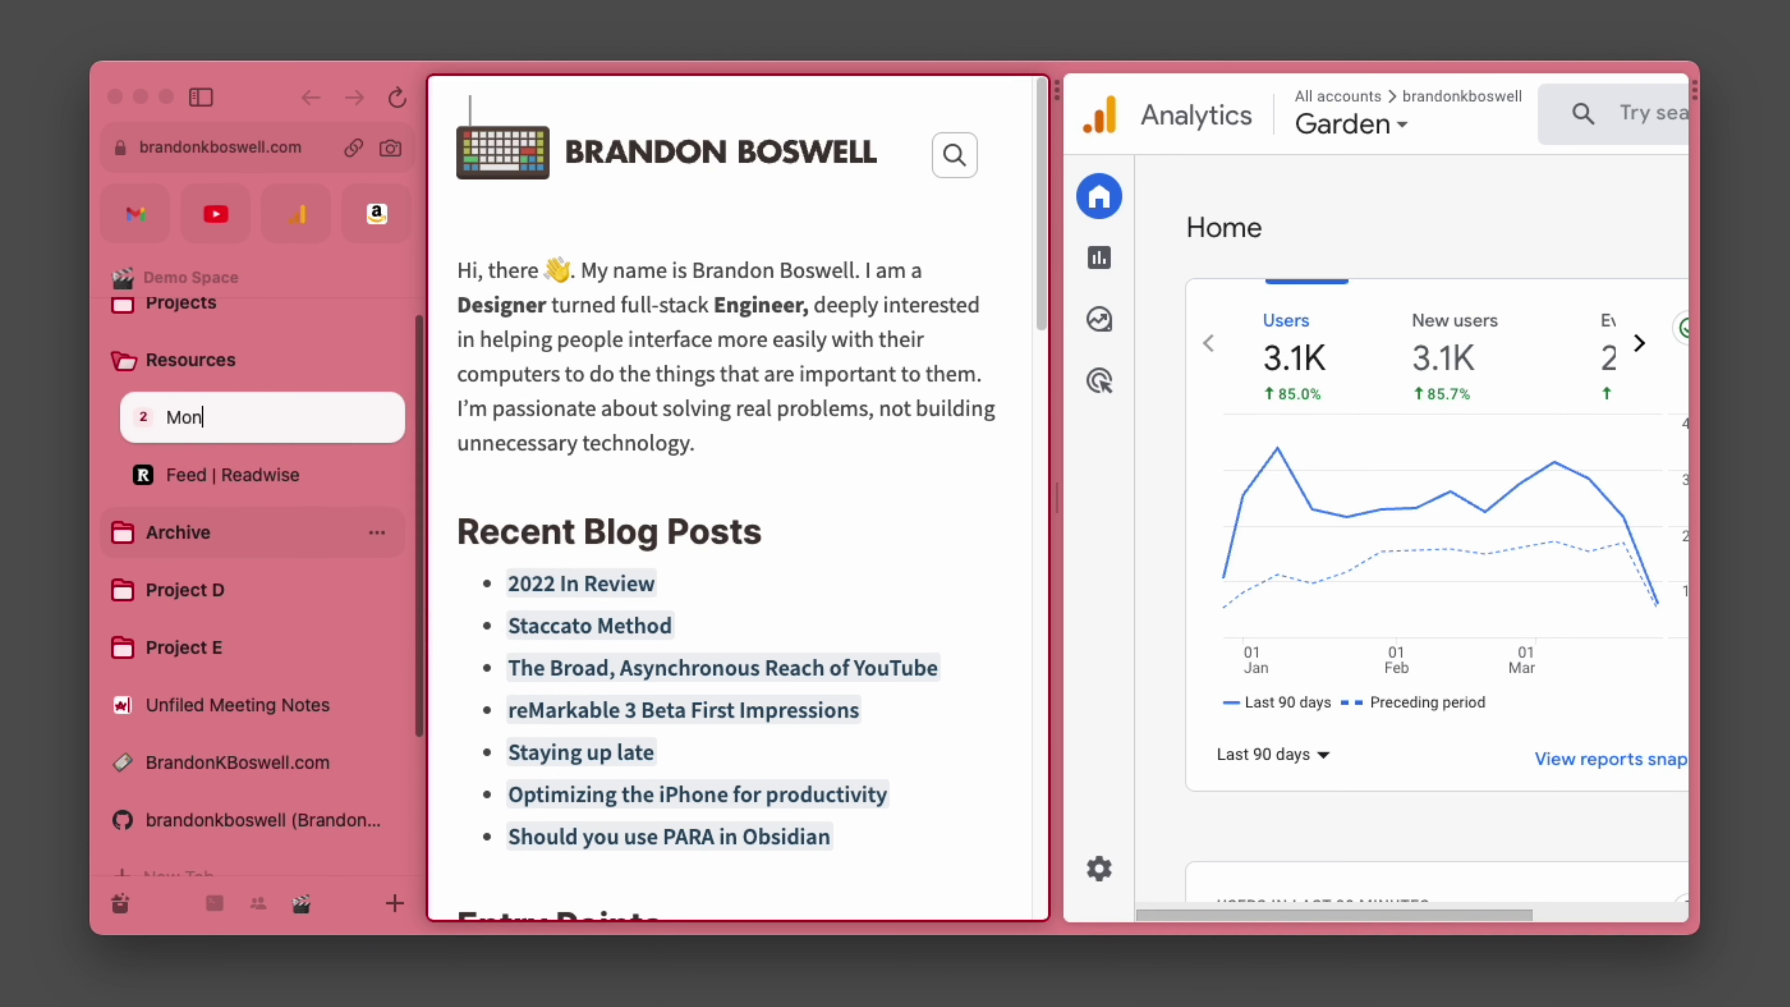
{"action": "type", "text": "itoring Analytics"}
{"action": "key", "text": "Return"}
{"action": "scroll", "coordinate": [235, 492], "scroll_direction": "up", "scroll_amount": 1}
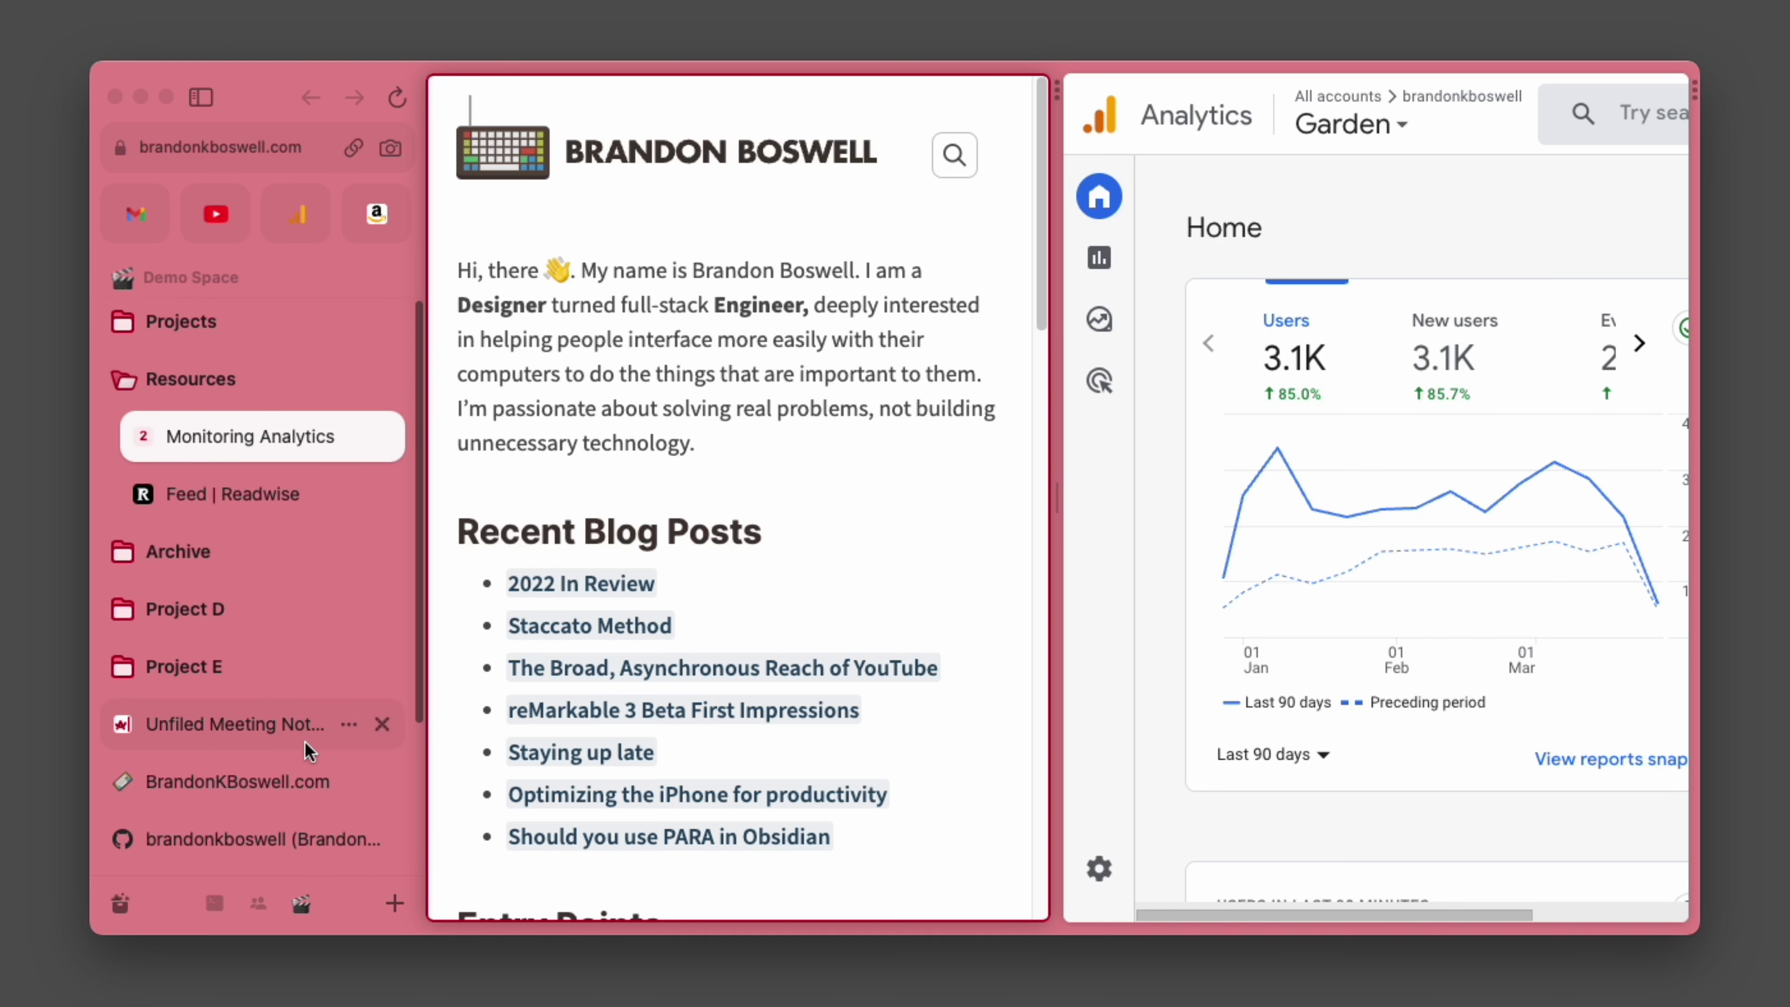
Group the personal website and GitHub profile tabs into a new Homepage folder.
{"action": "scroll", "coordinate": [305, 741], "scroll_direction": "down", "scroll_amount": 8}
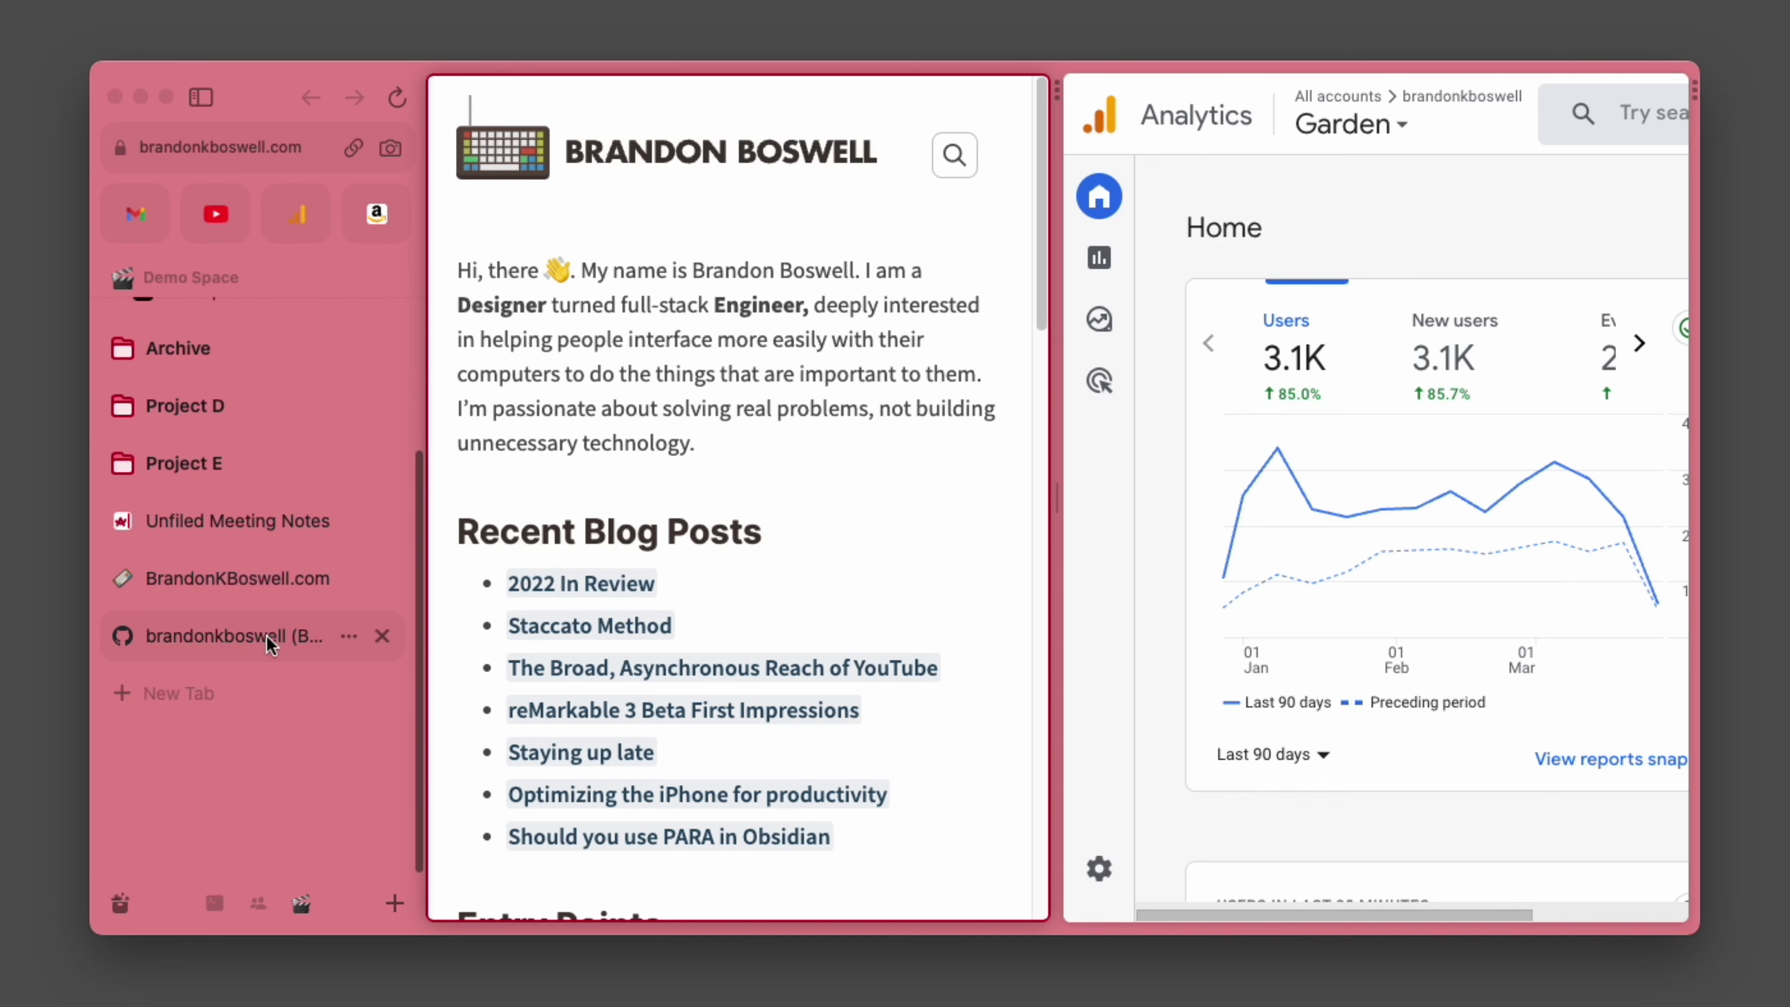
{"action": "left_click", "coordinate": [266, 636]}
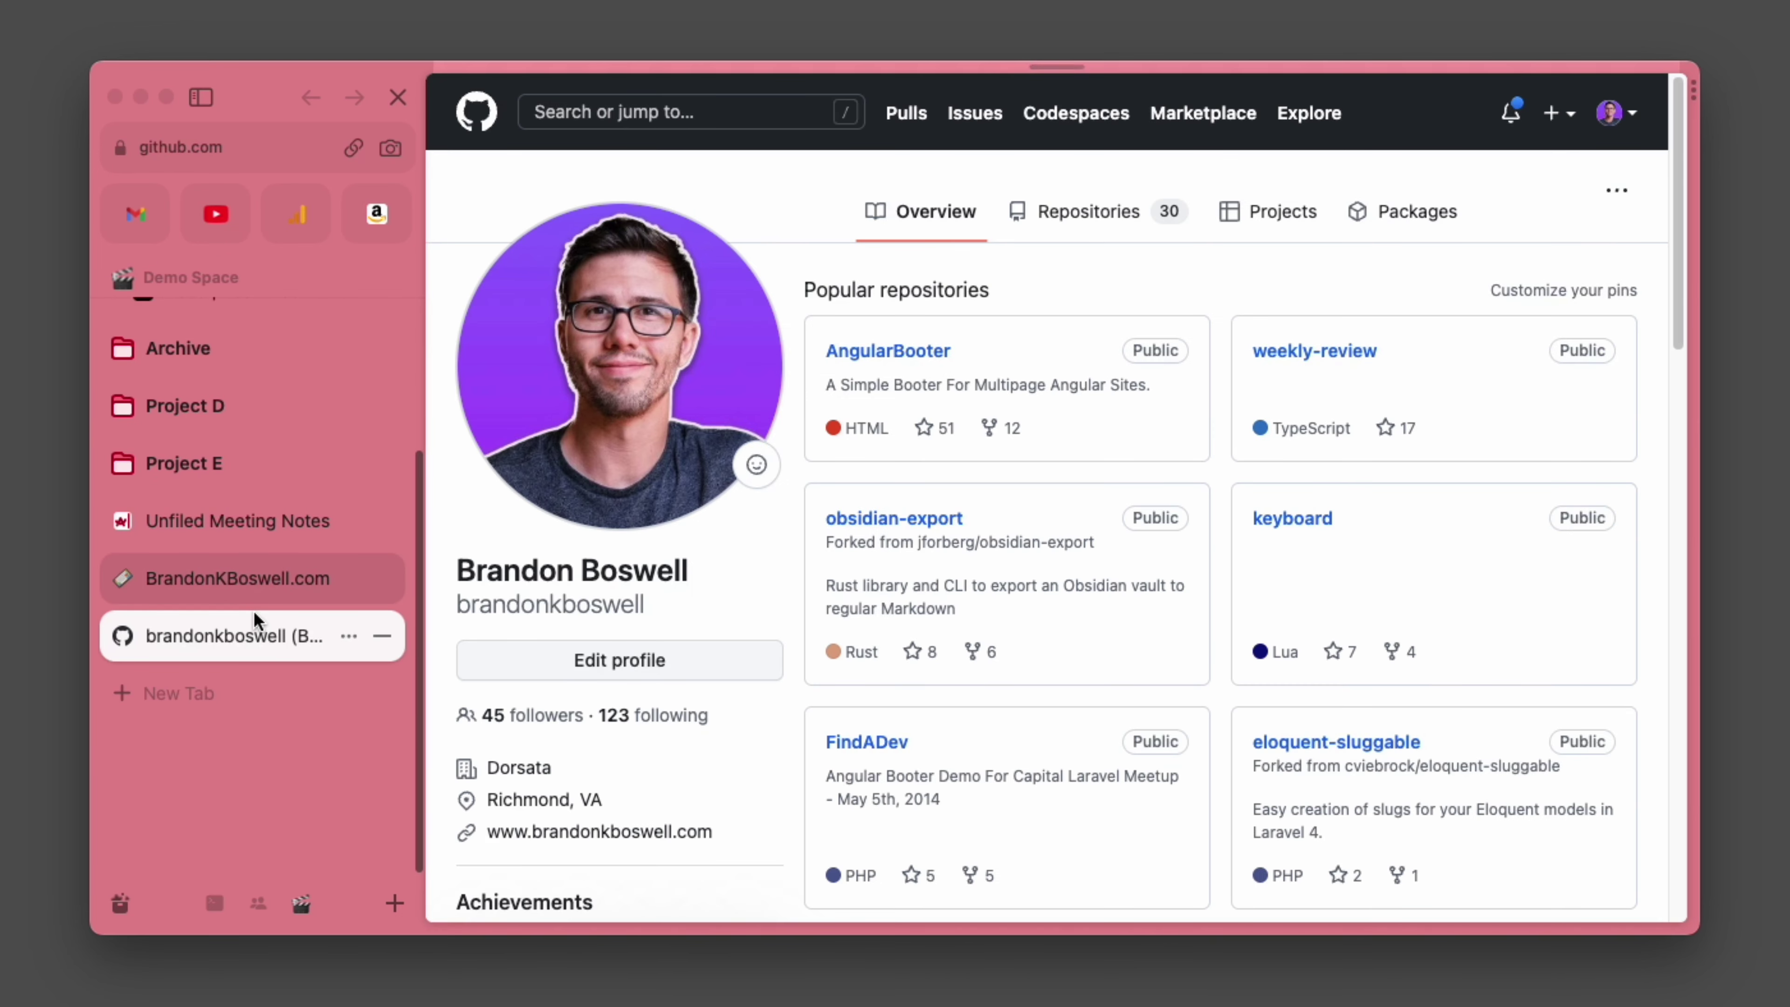
{"action": "right_click", "coordinate": [249, 609]}
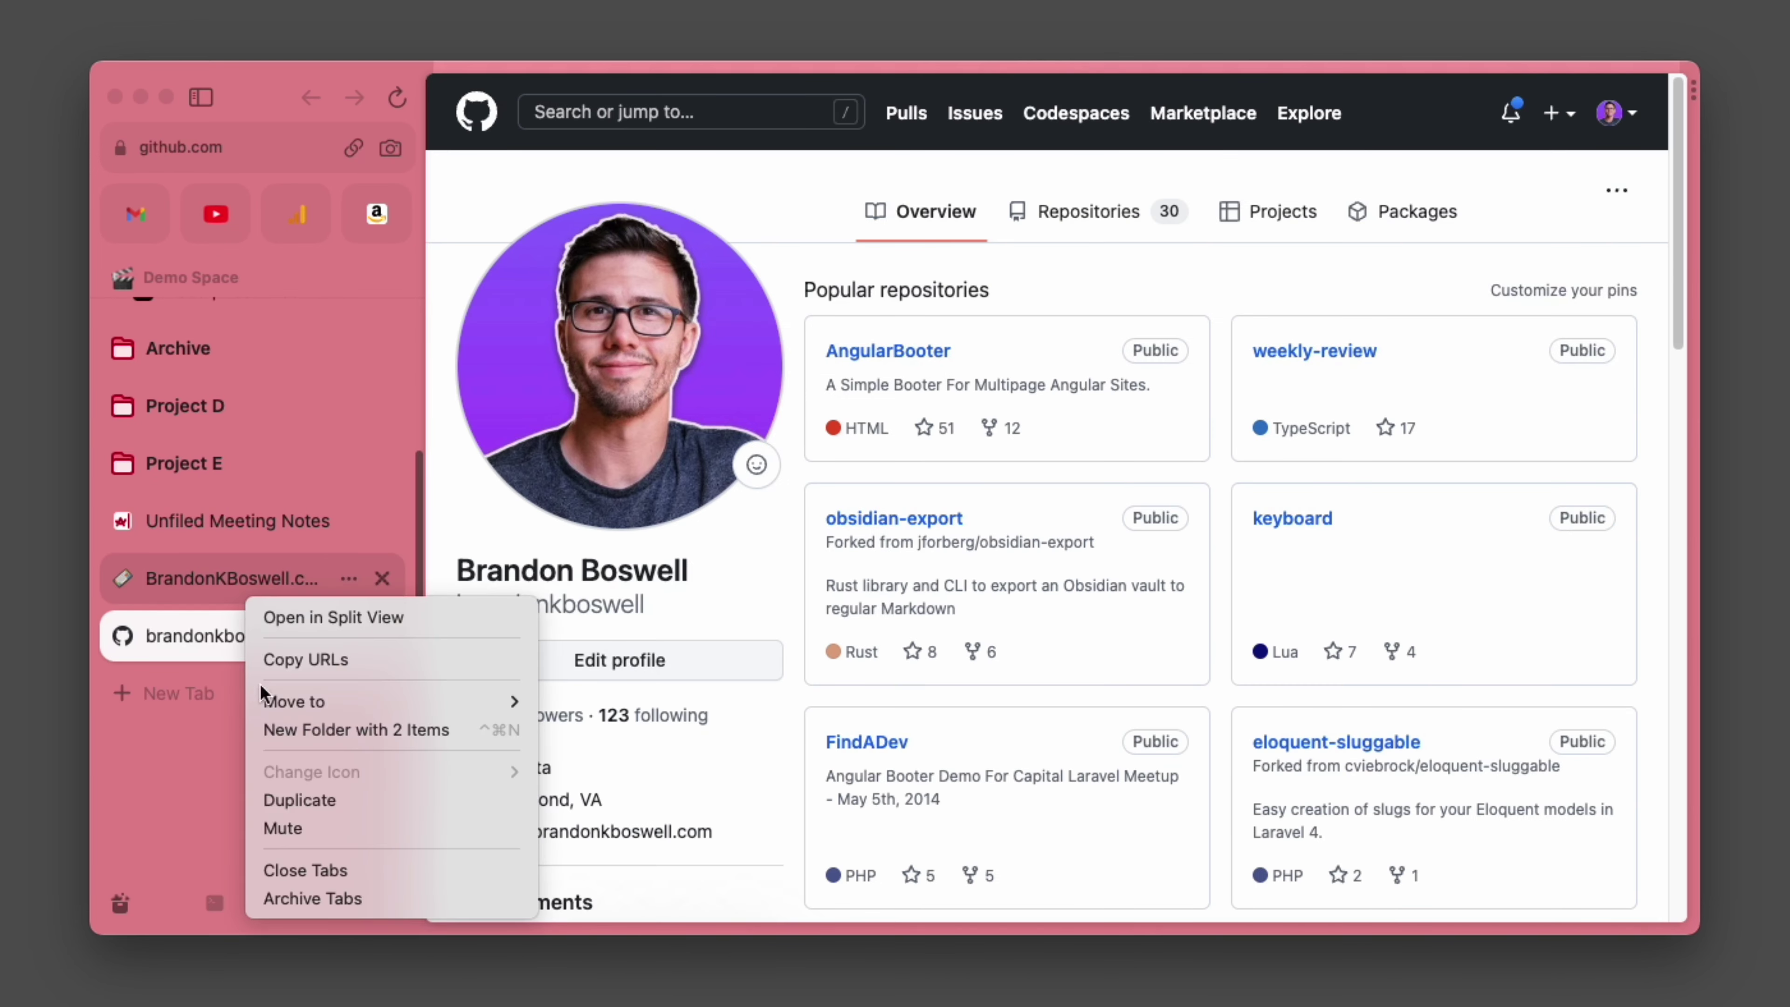
{"action": "left_click", "coordinate": [332, 730]}
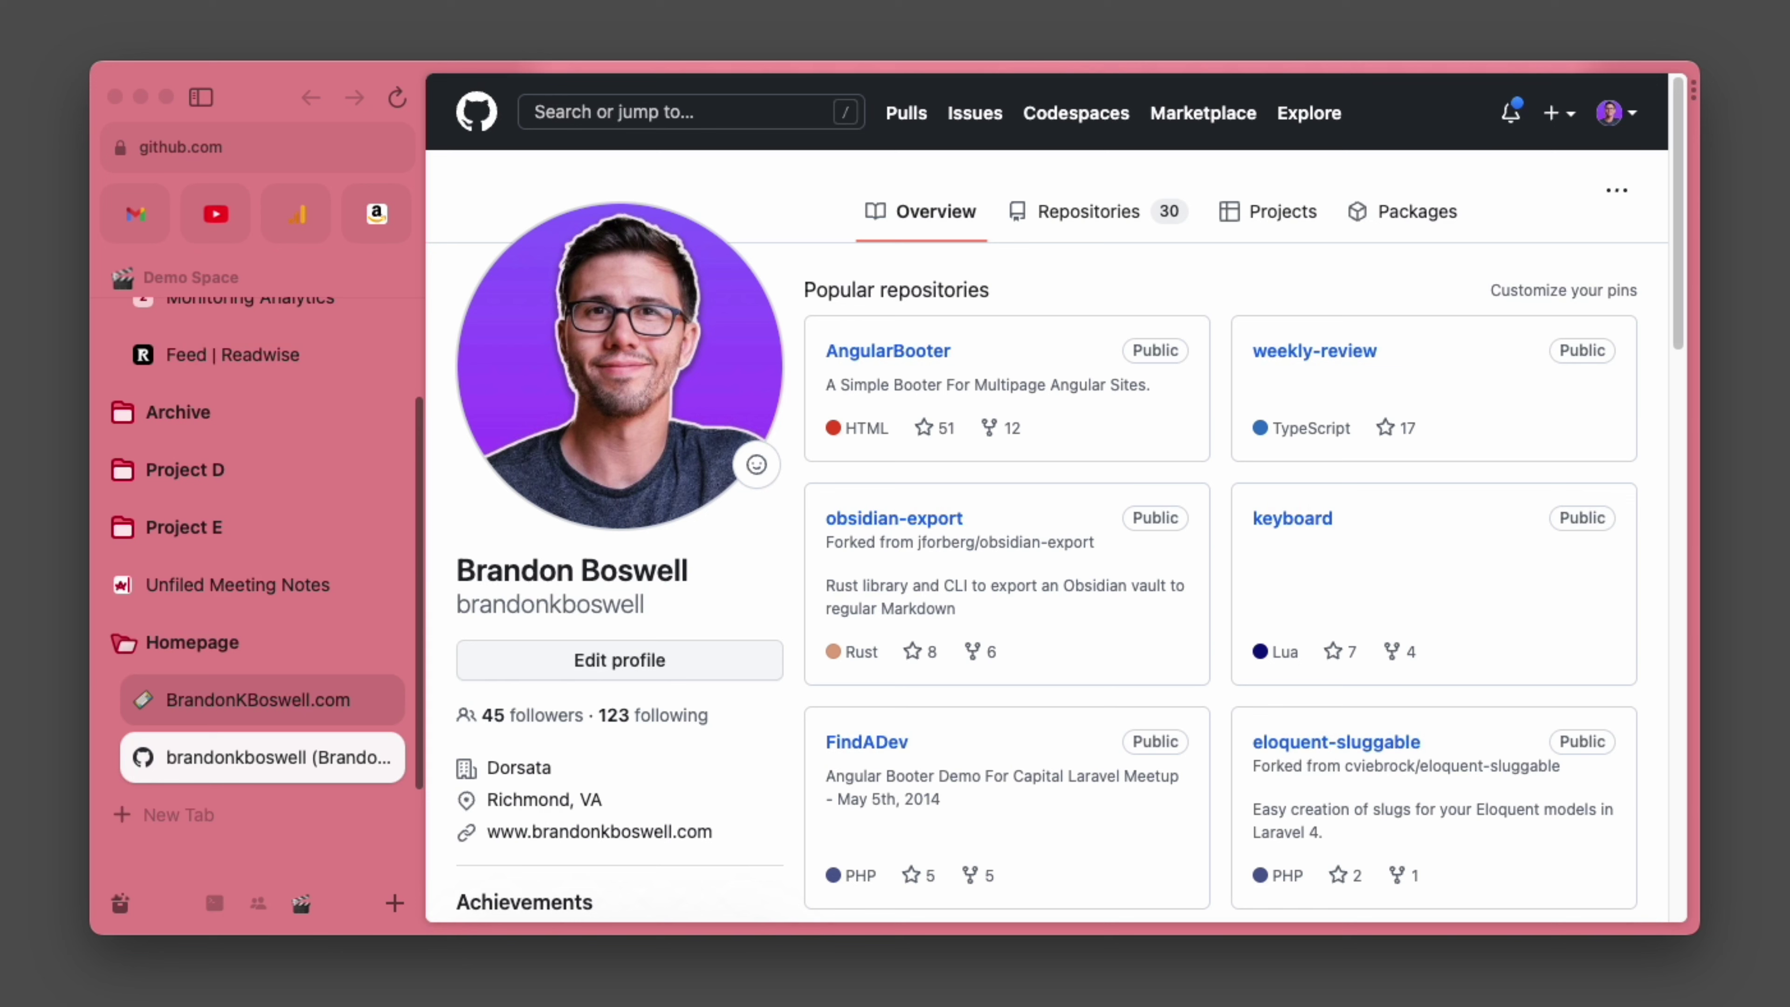
Collapse Homepage and move it into Projects, collapse Resources, and drag the Project D folder.
{"action": "left_click", "coordinate": [189, 642]}
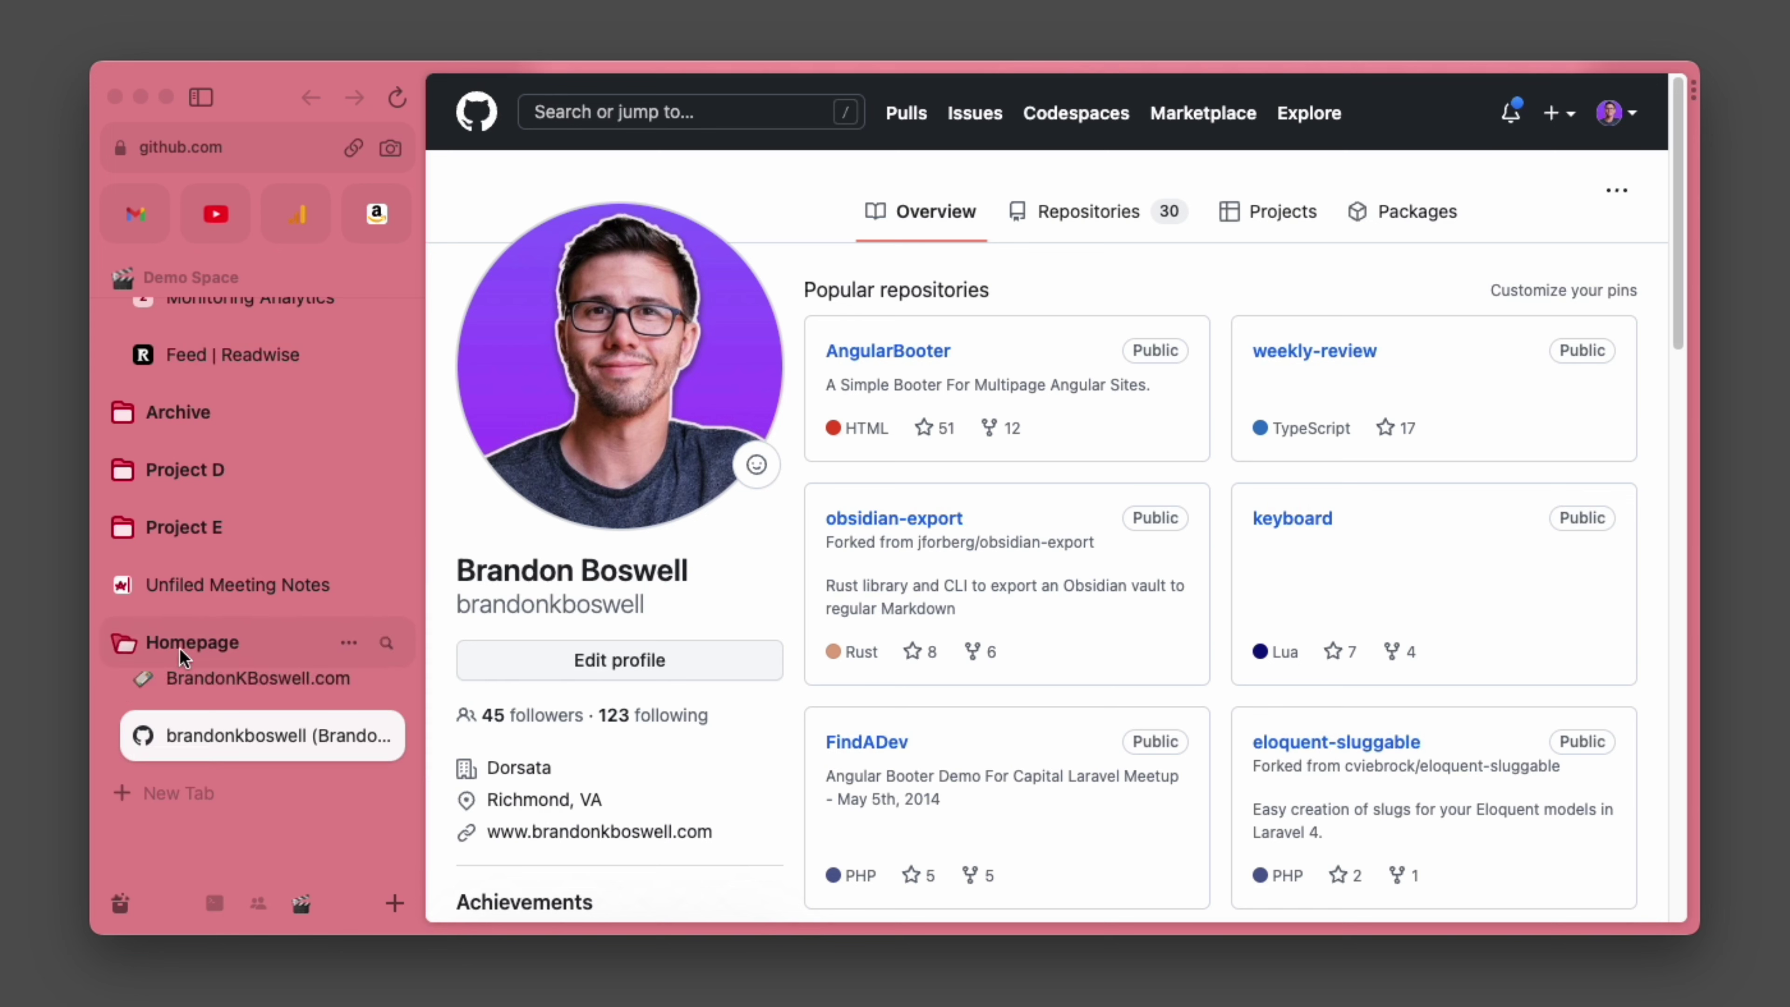
{"action": "left_click_drag", "start_coordinate": [211, 786], "coordinate": [209, 332]}
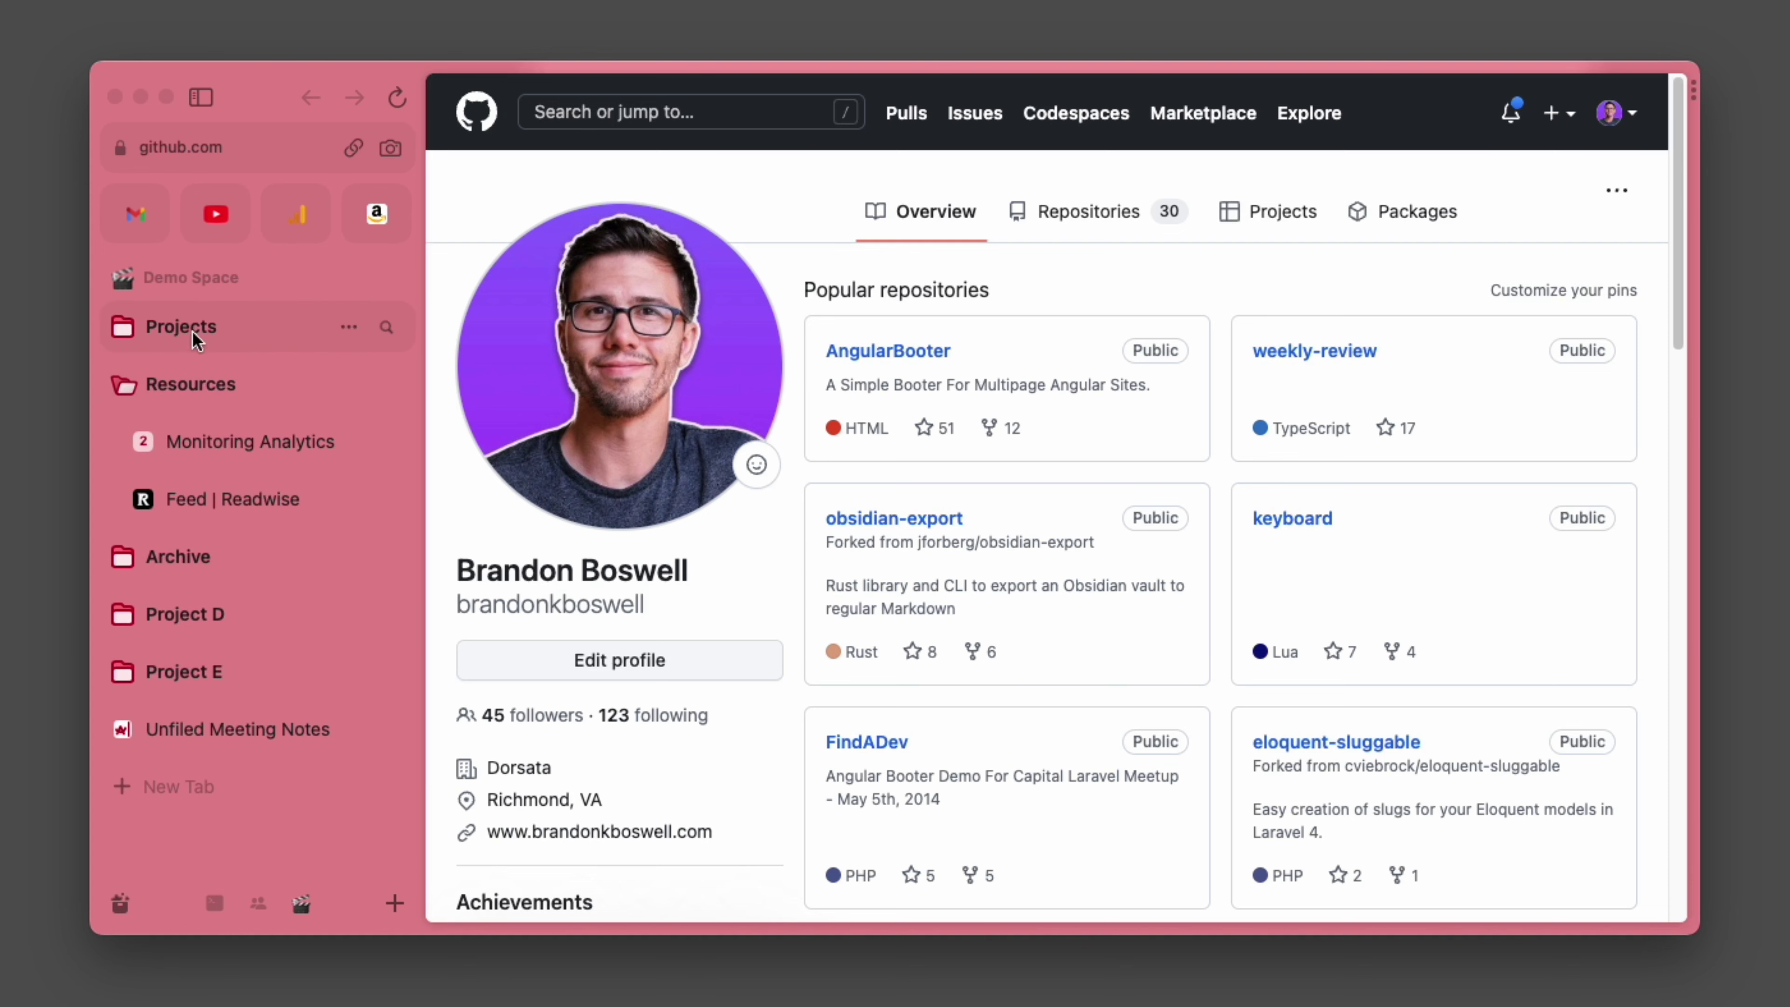
{"action": "left_click", "coordinate": [161, 381]}
{"action": "left_click_drag", "start_coordinate": [204, 499], "coordinate": [202, 431]}
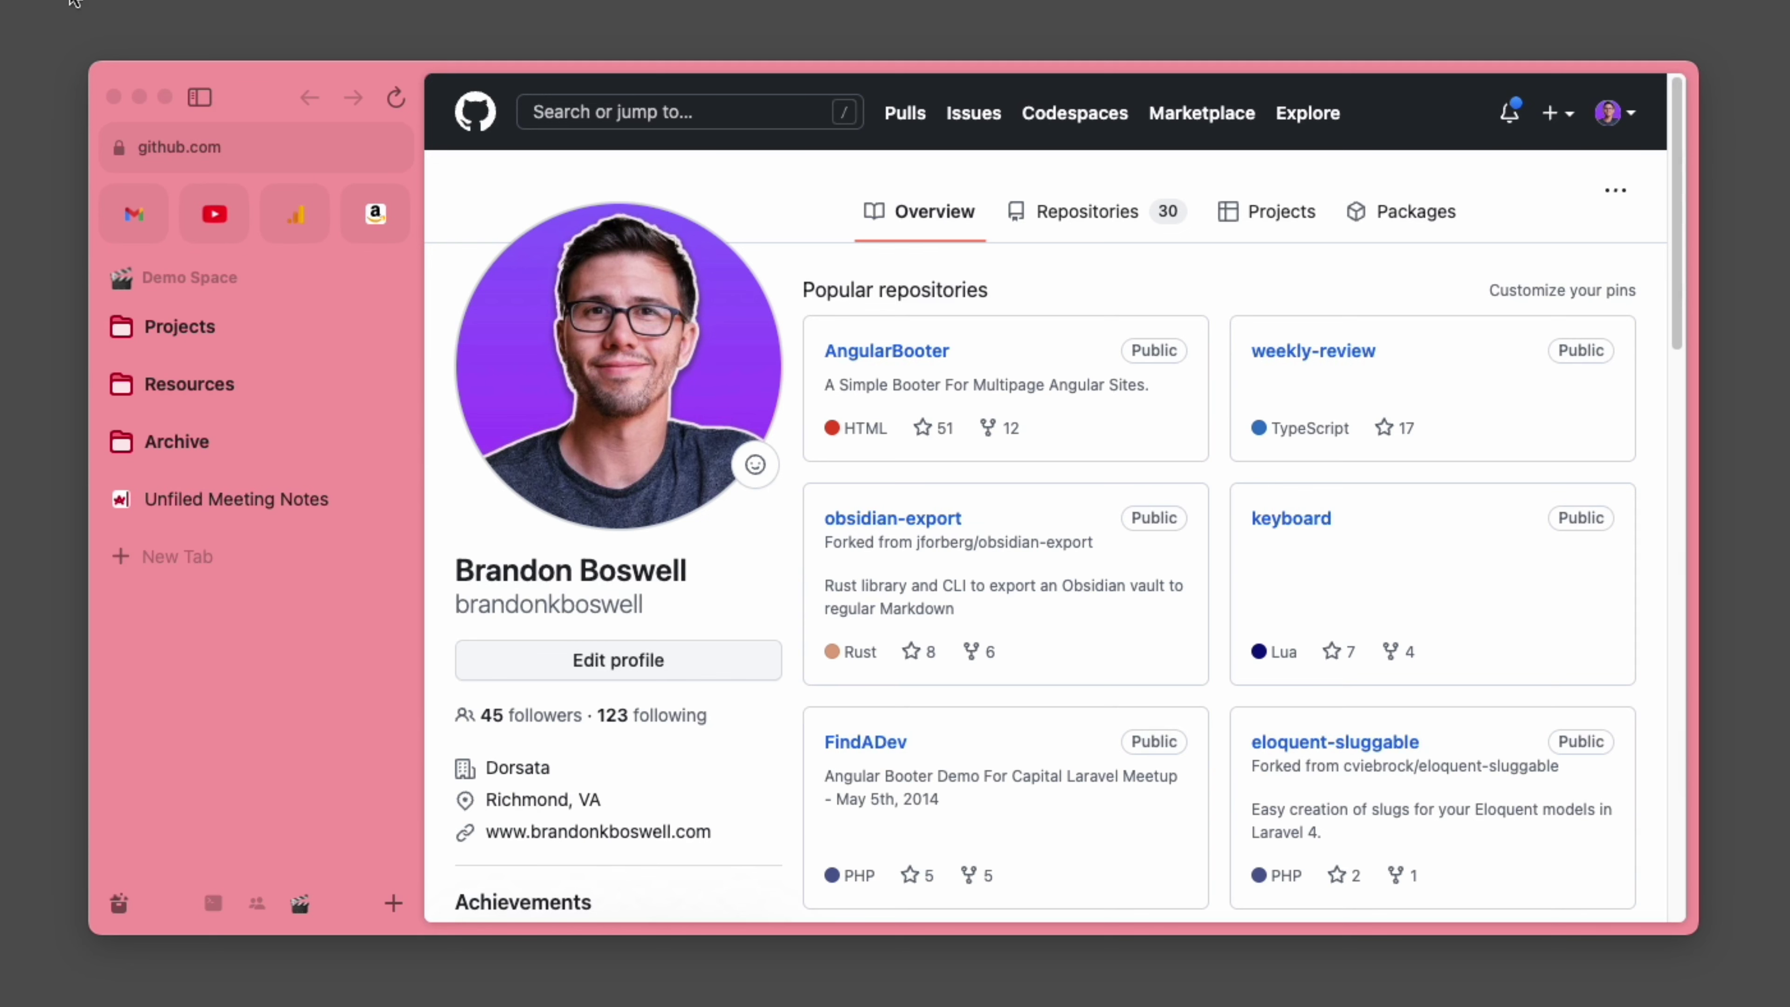
{"action": "left_click", "coordinate": [198, 99]}
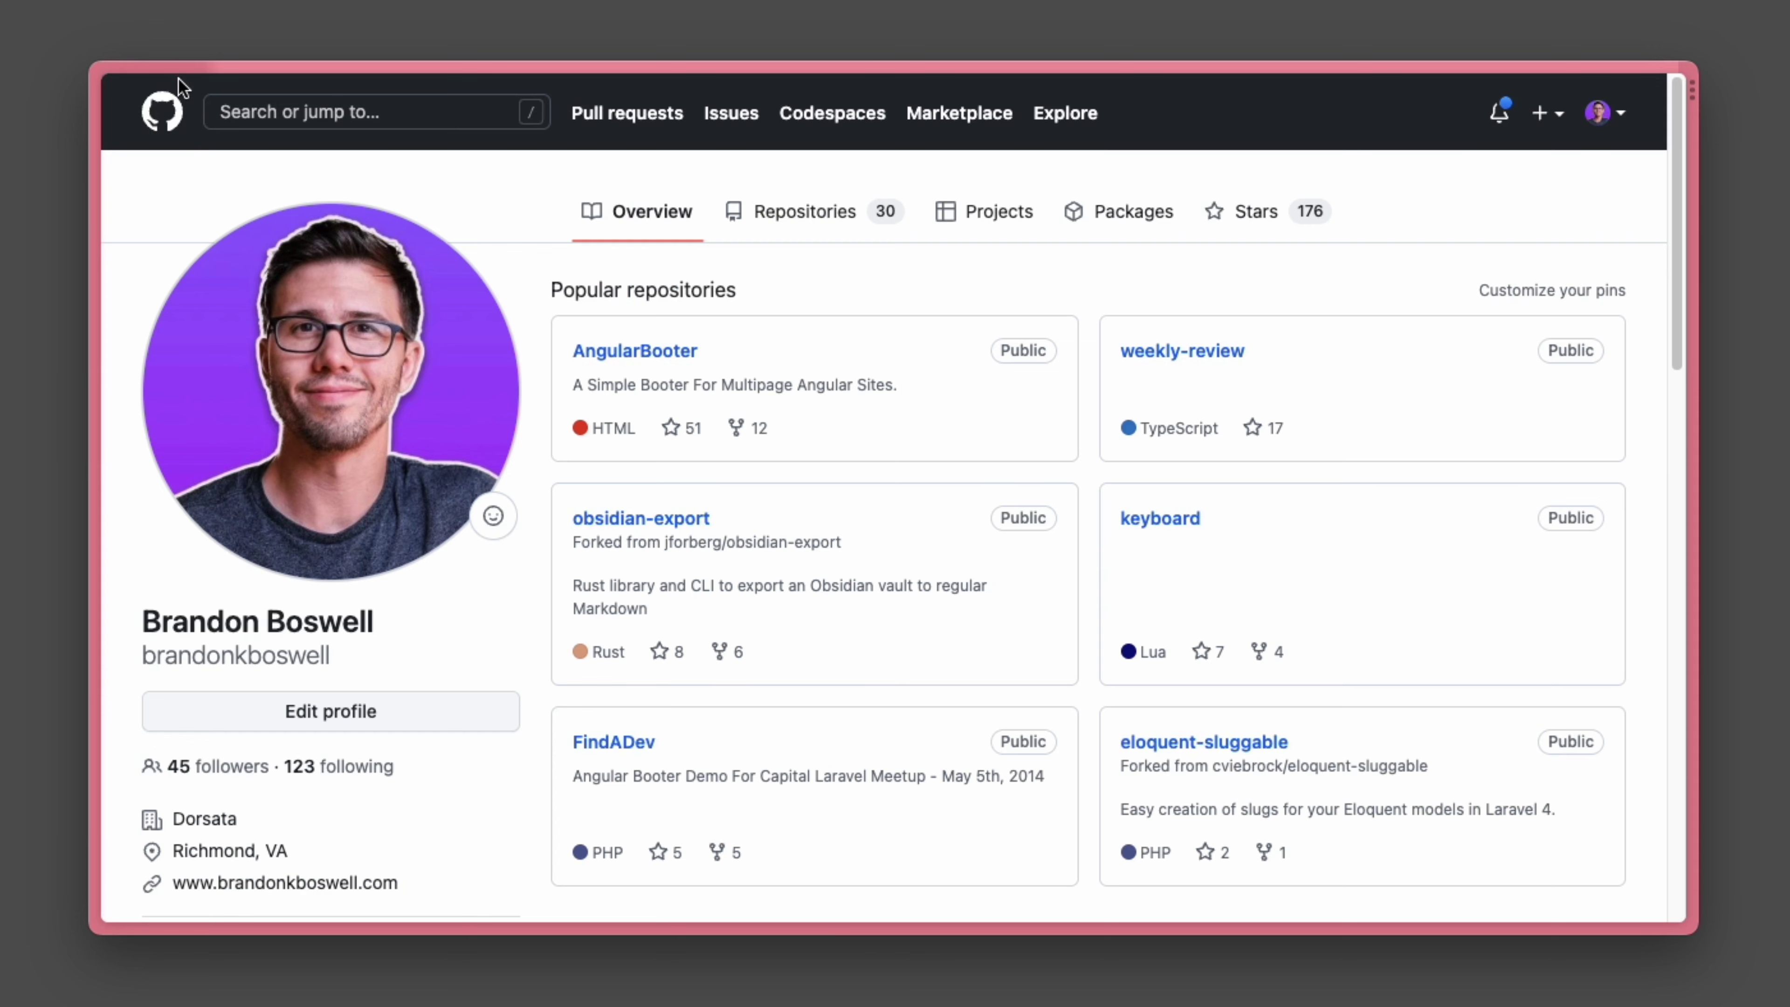
{"action": "mouse_move", "coordinate": [134, 76]}
{"action": "left_click", "coordinate": [198, 96]}
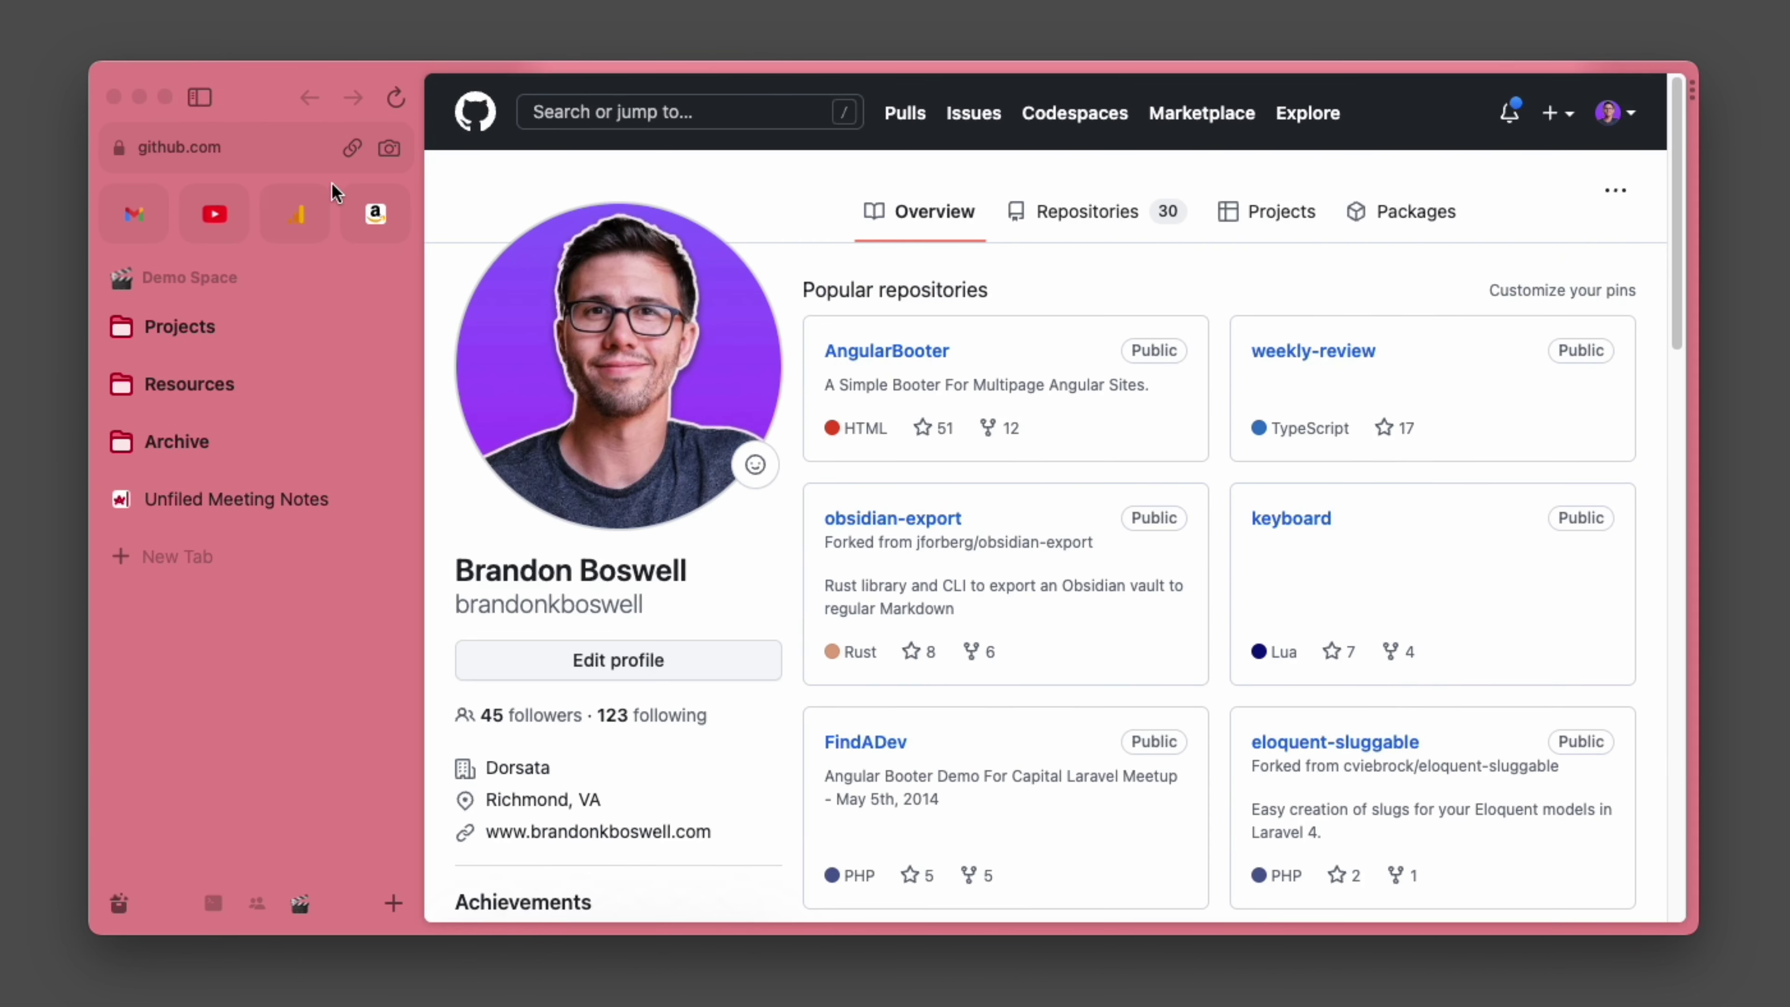
{"action": "key", "text": "super+s"}
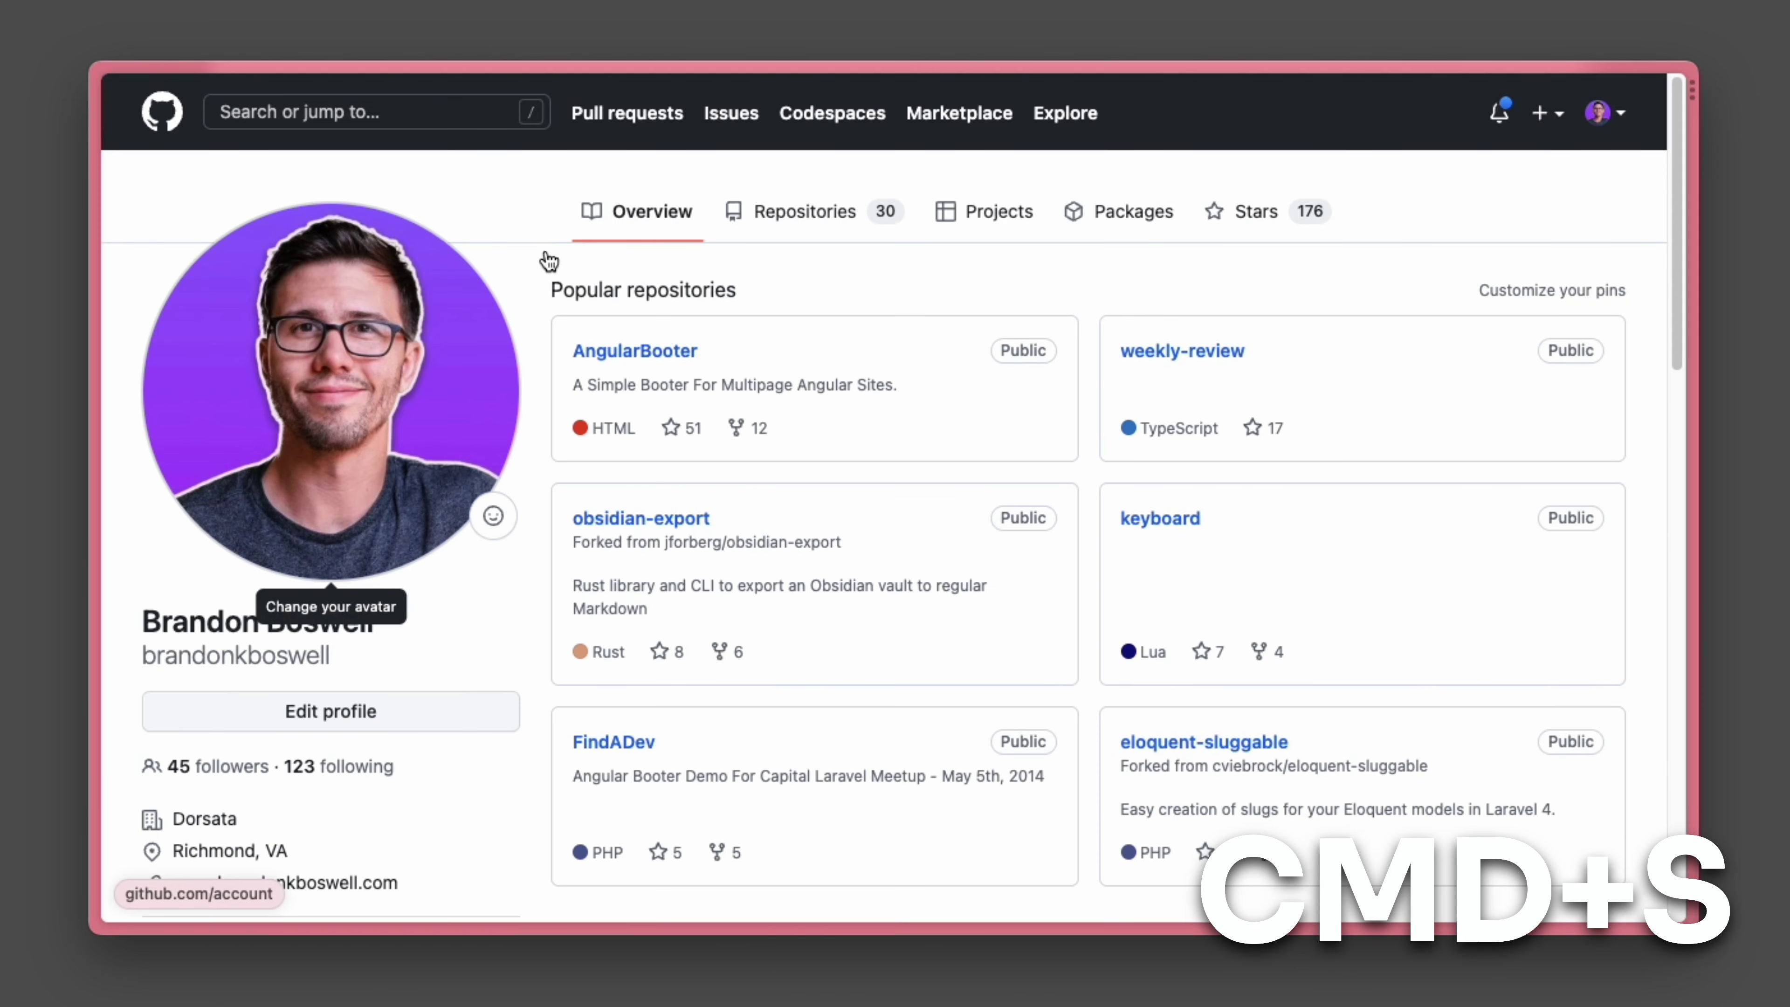
{"action": "key", "text": "super+s"}
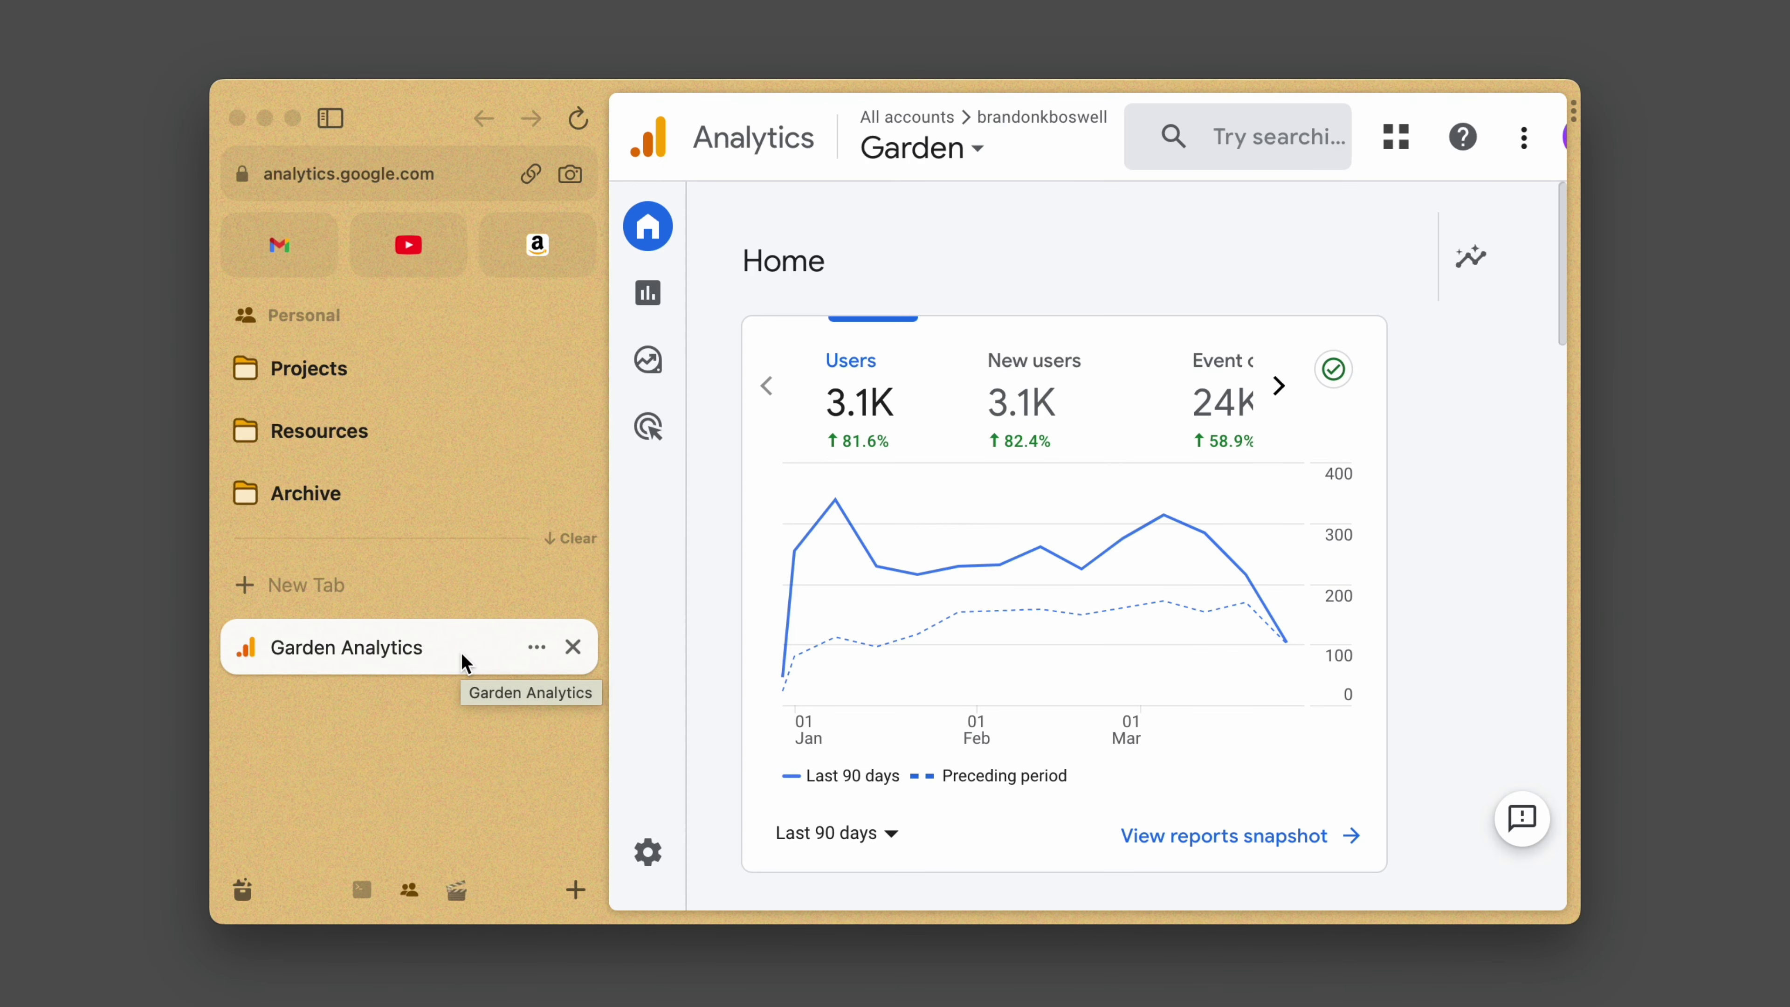
Pin Garden Analytics to the favourites row, reopen it from there, and collapse Resources.
{"action": "left_click_drag", "start_coordinate": [451, 663], "coordinate": [354, 263]}
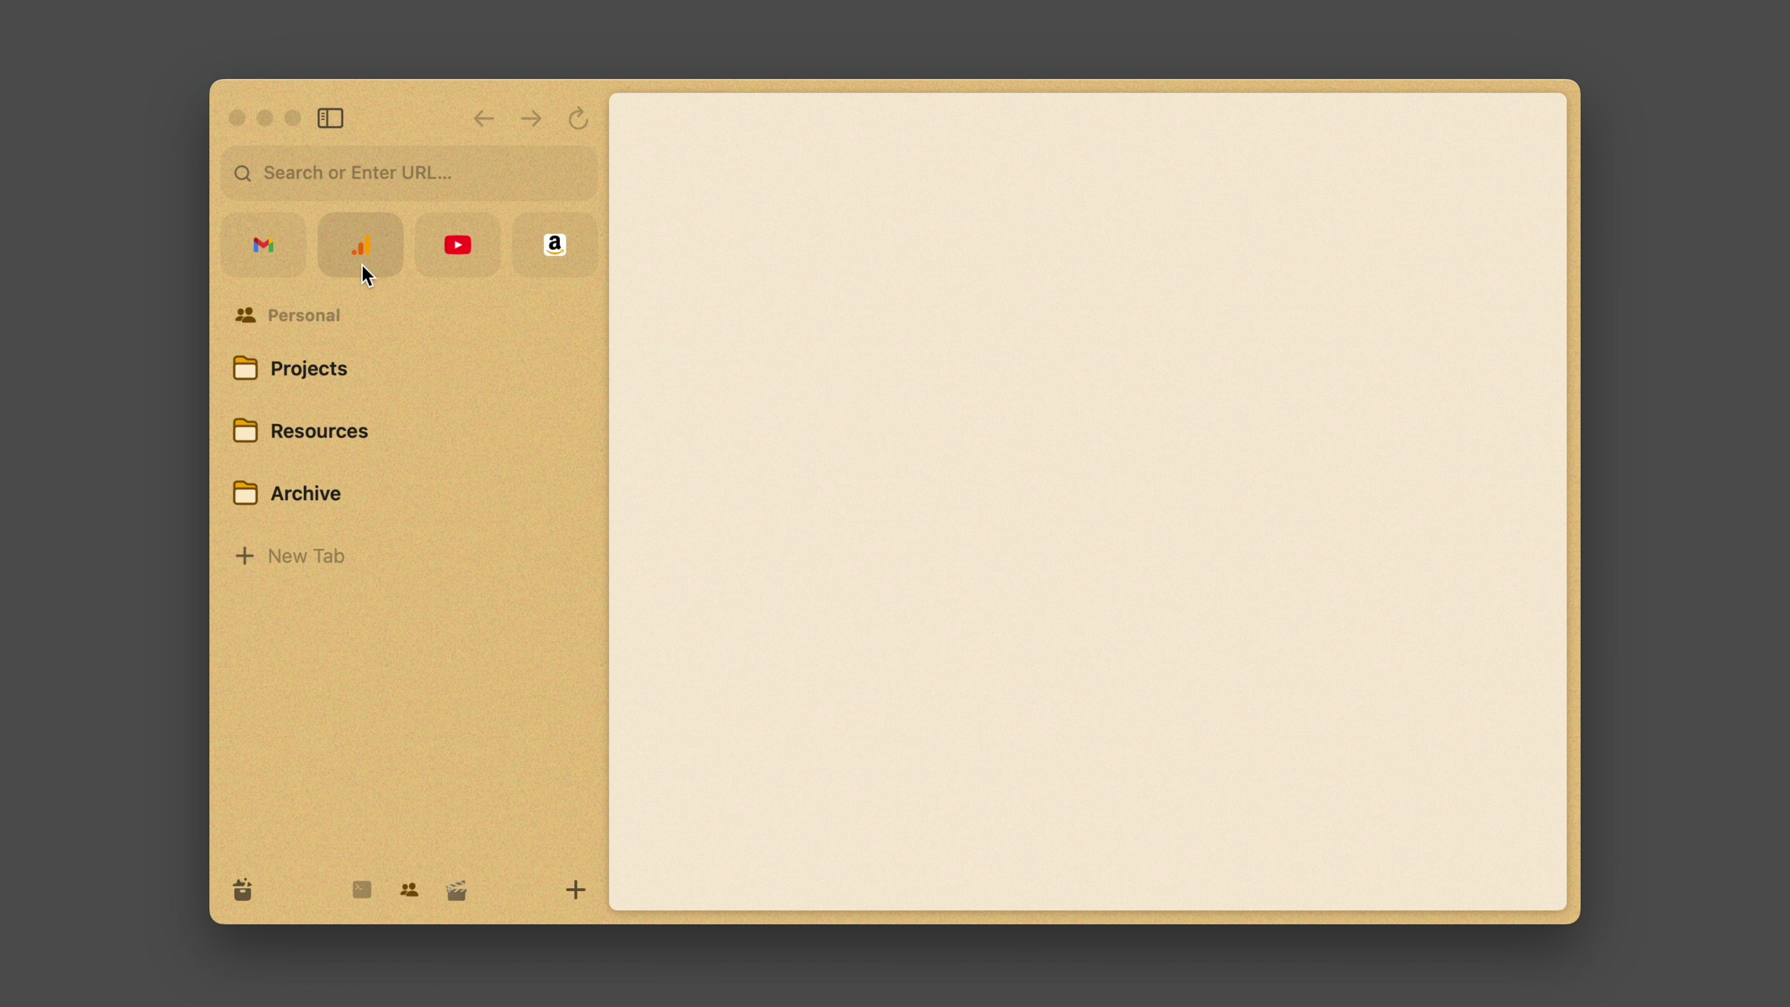
{"action": "left_click", "coordinate": [362, 267]}
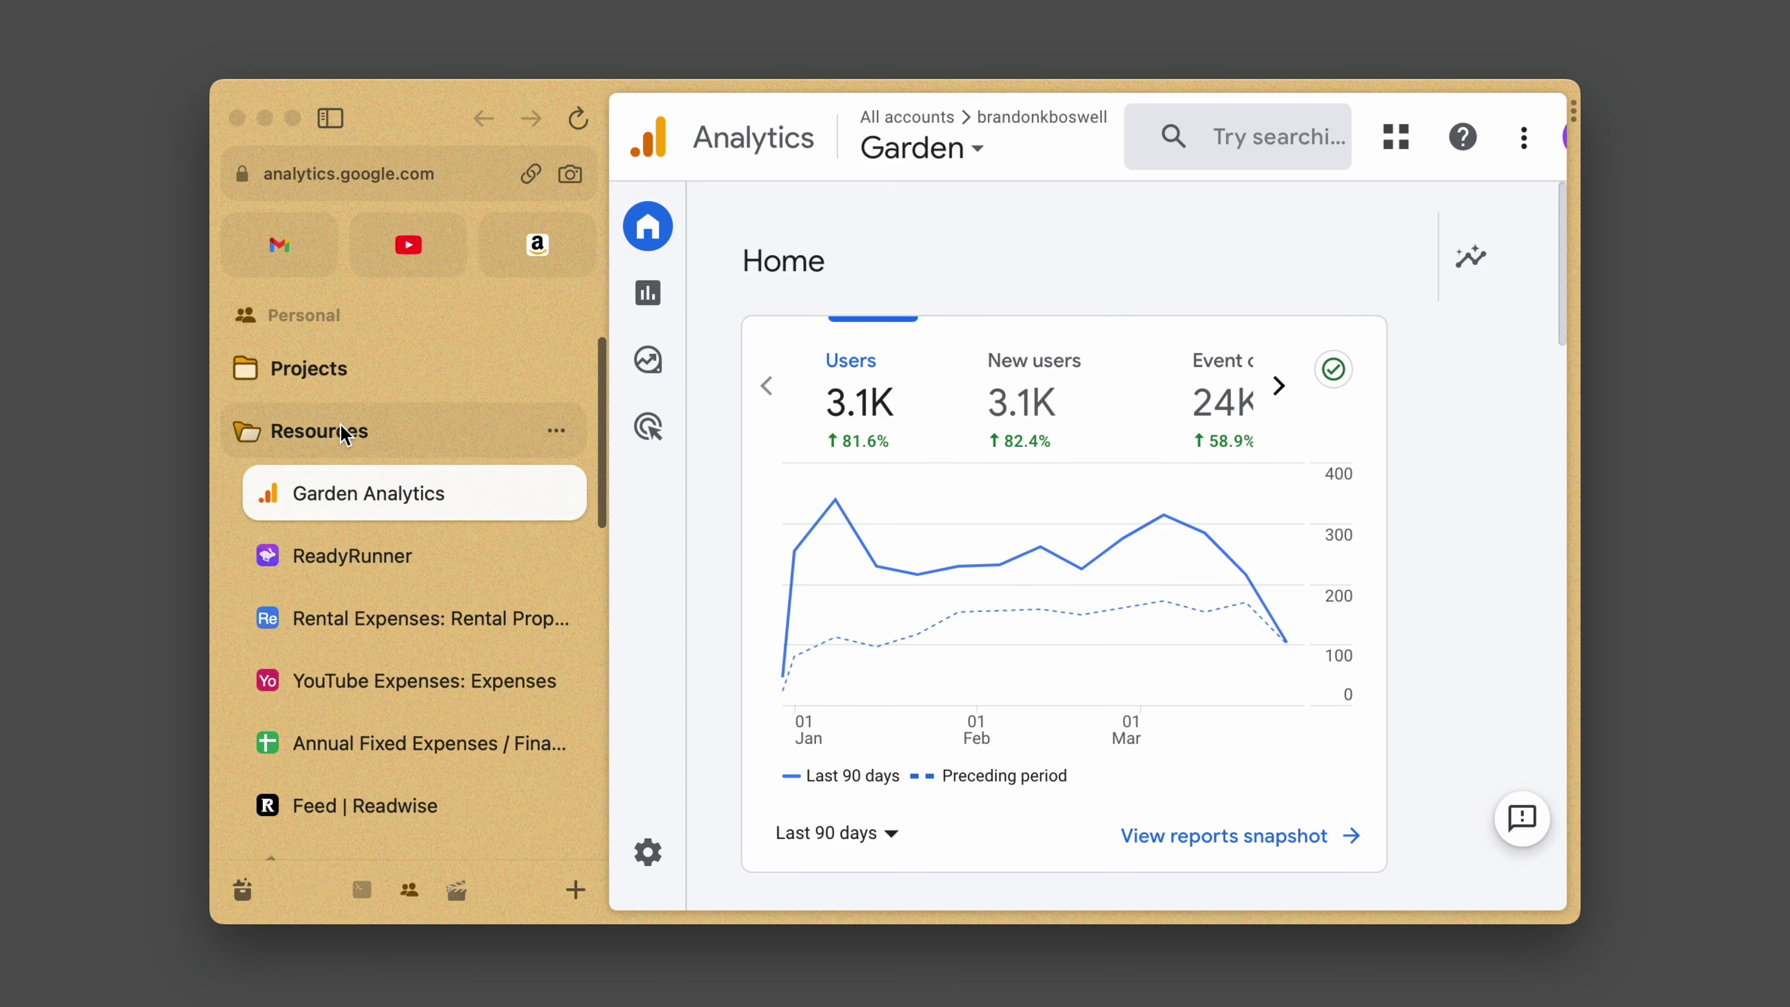
{"action": "left_click", "coordinate": [344, 432]}
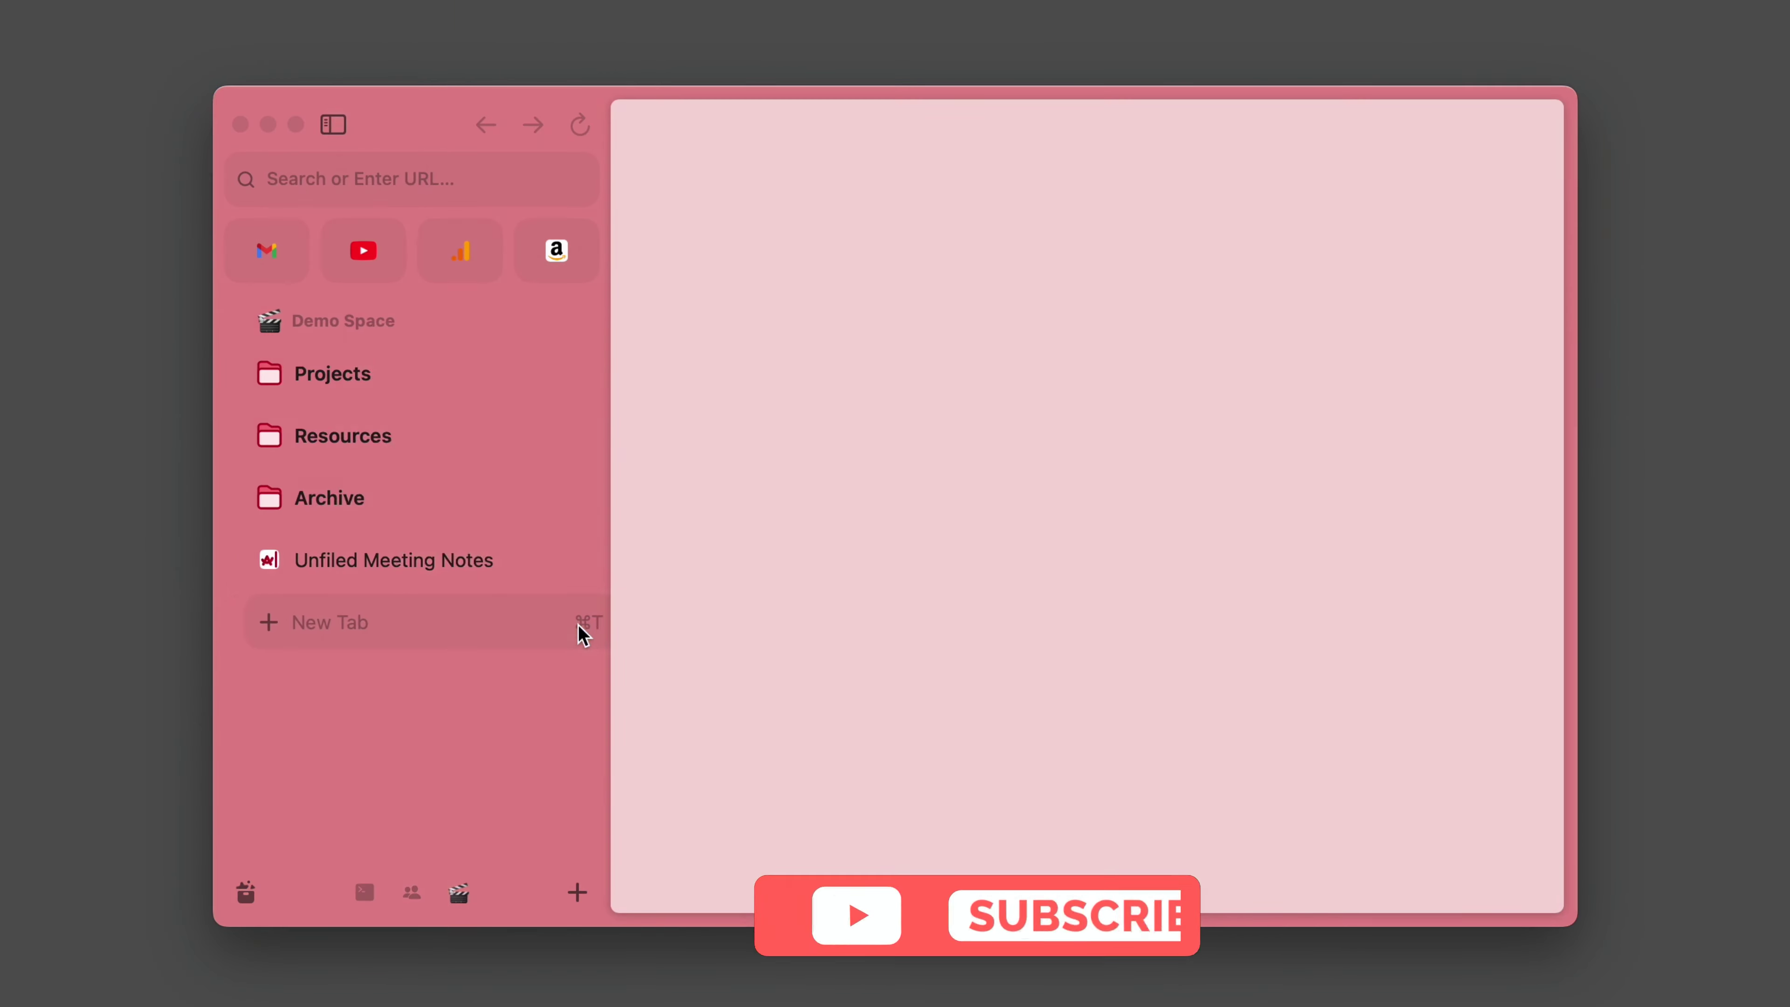
Switch to the next space with Ctrl+2.
{"action": "key", "text": "ctrl+2"}
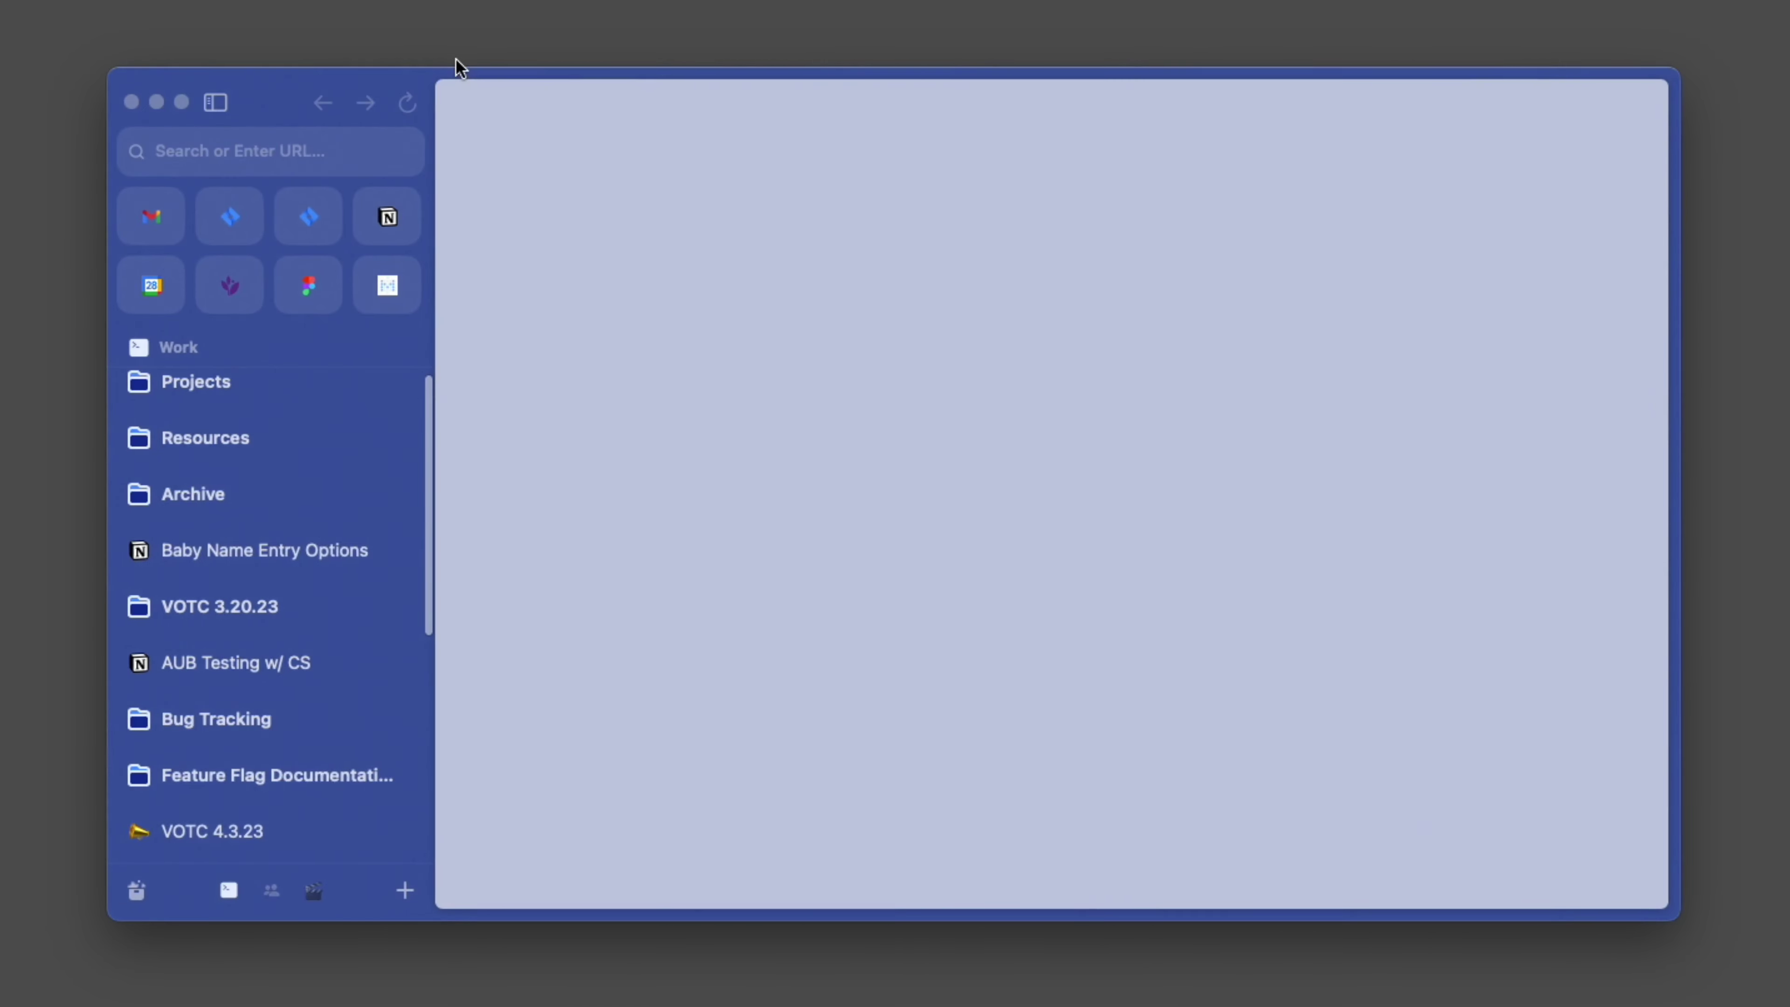
Jump from the Work space to Personal with Ctrl+2 and scroll its sidebar up to the folders.
{"action": "key", "text": "ctrl+2"}
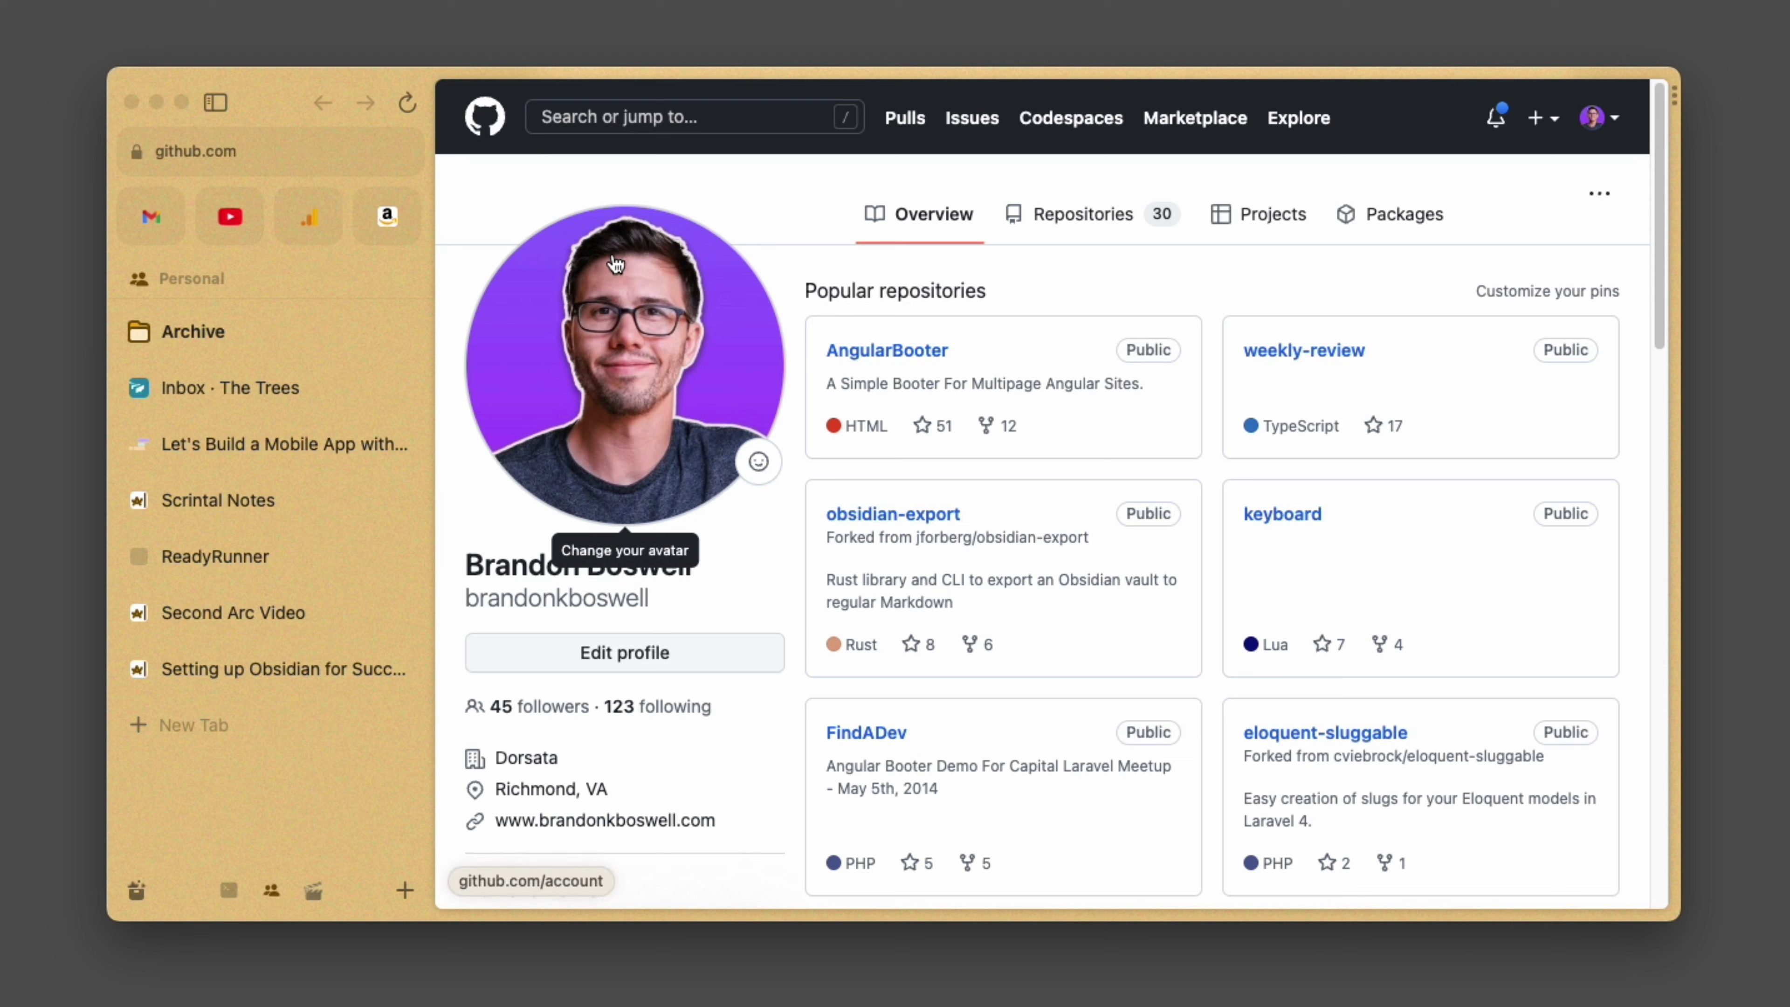
{"action": "scroll", "coordinate": [292, 459], "scroll_direction": "up", "scroll_amount": 3}
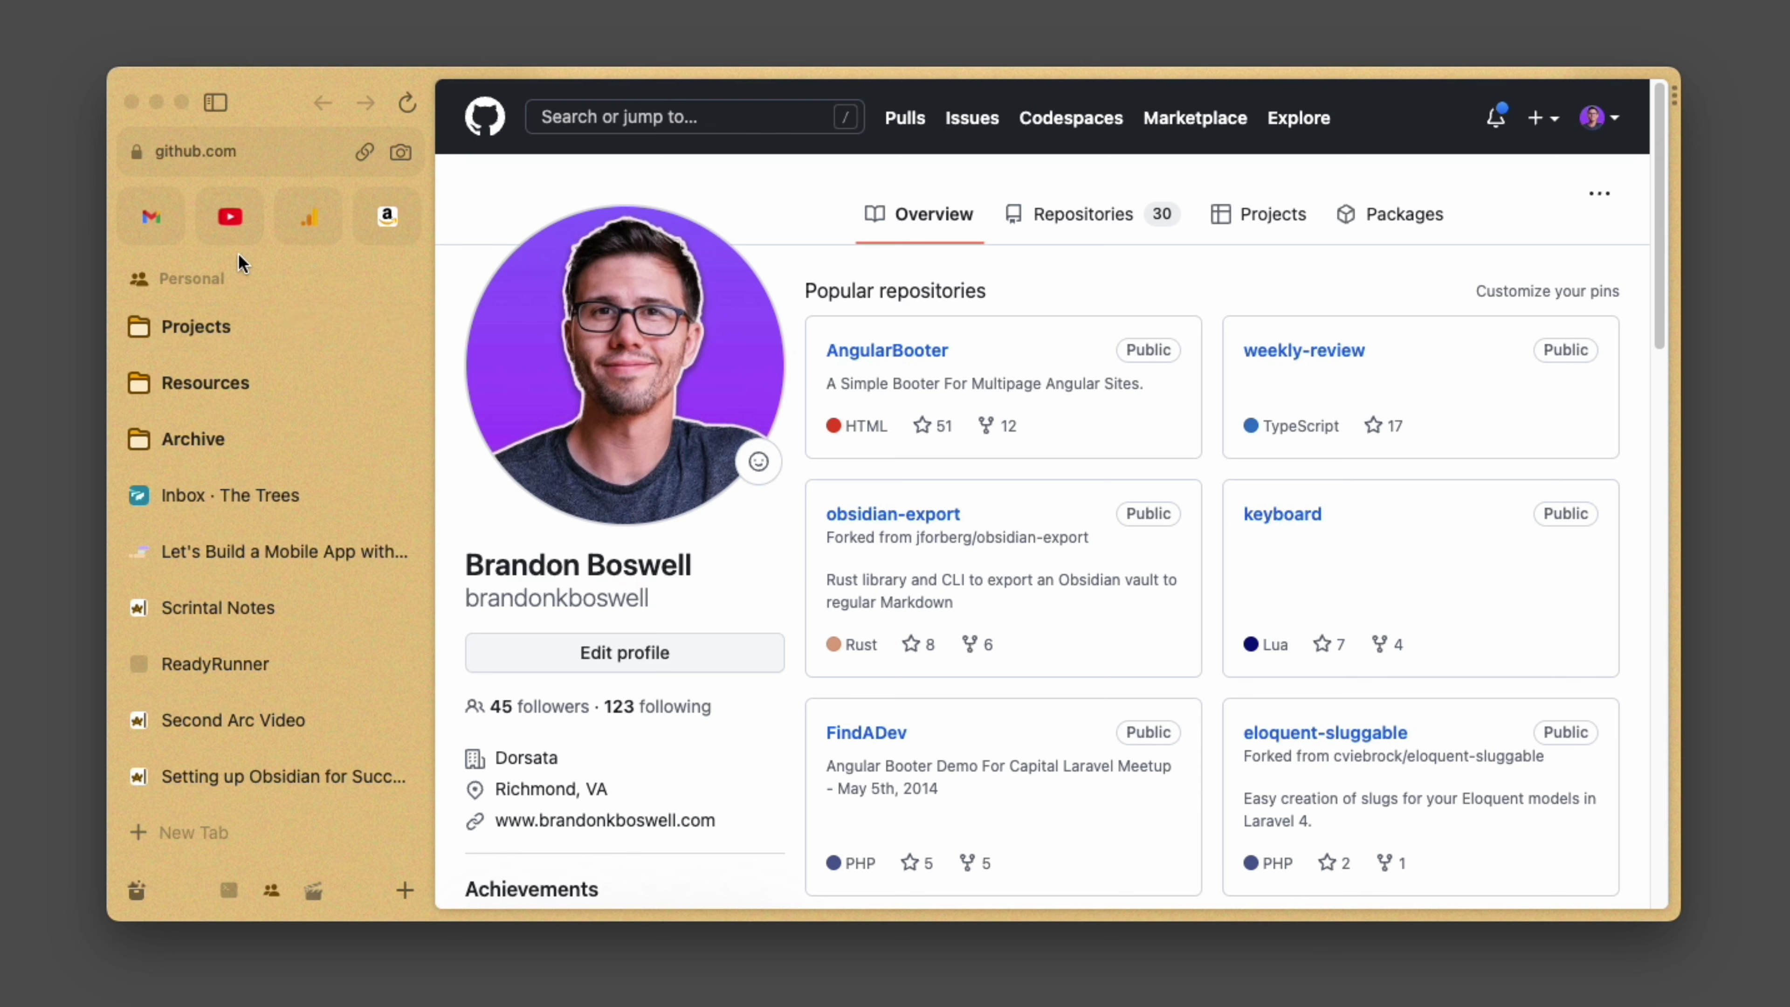
{"action": "mouse_move", "coordinate": [150, 222]}
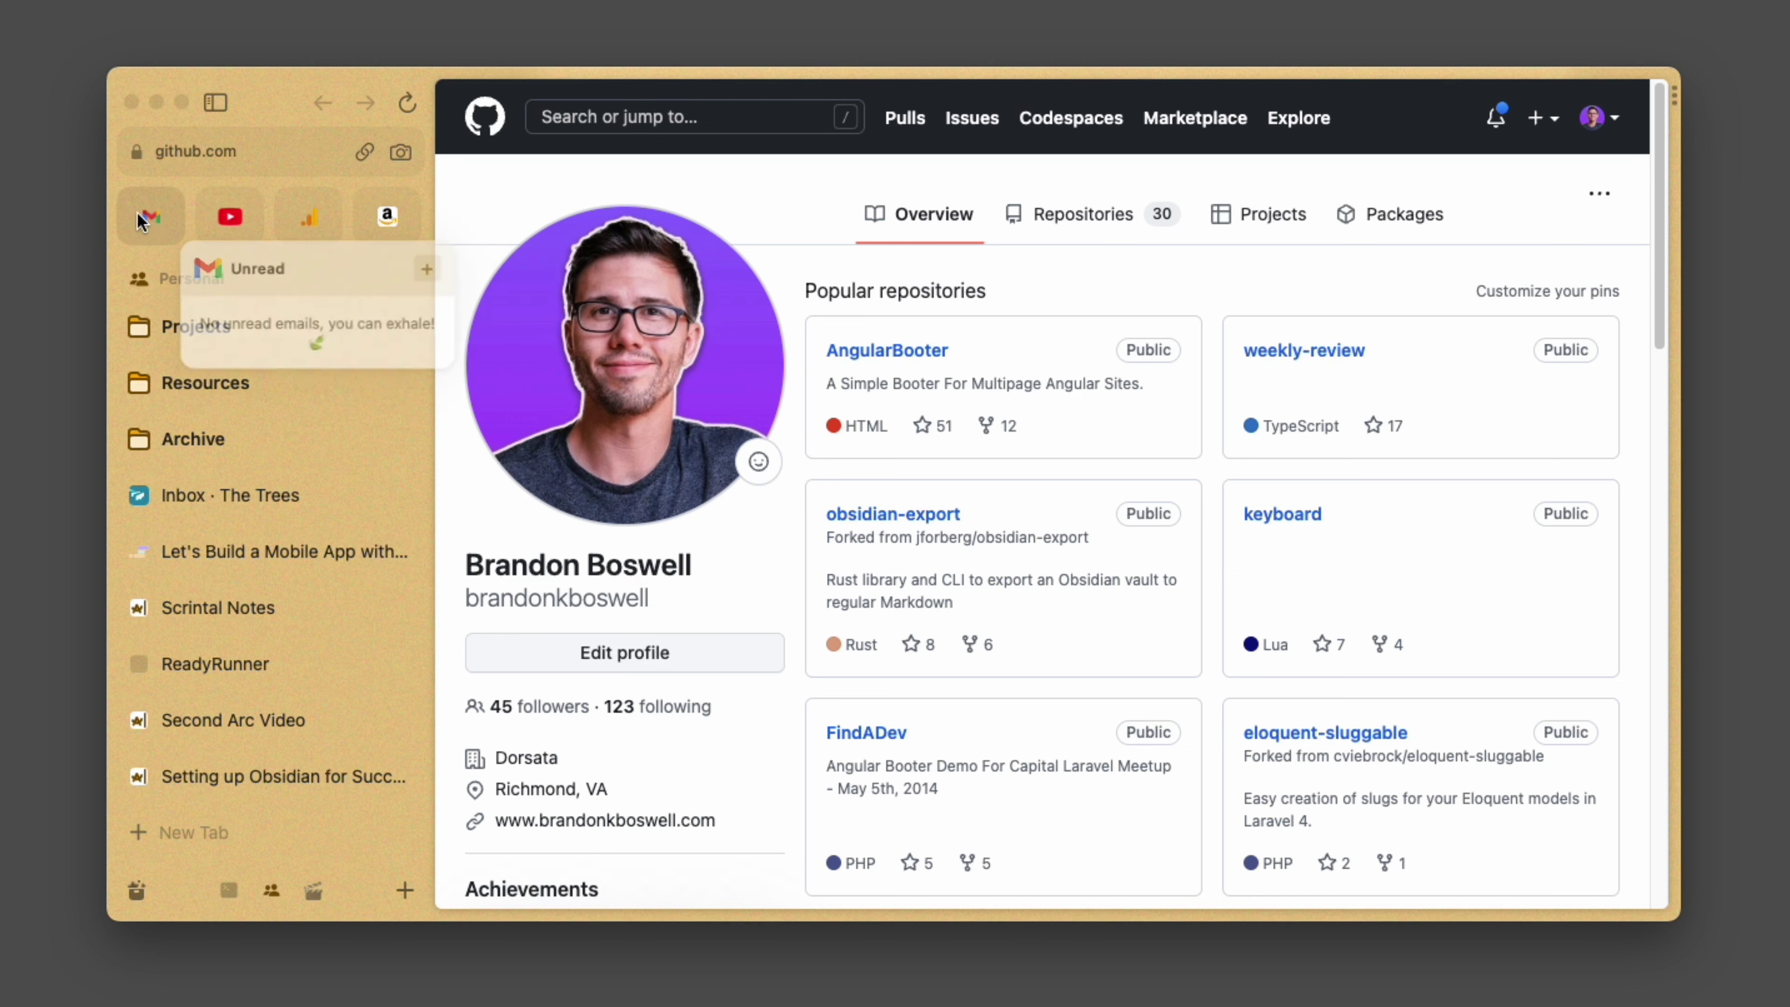
{"action": "key", "text": "ctrl+1"}
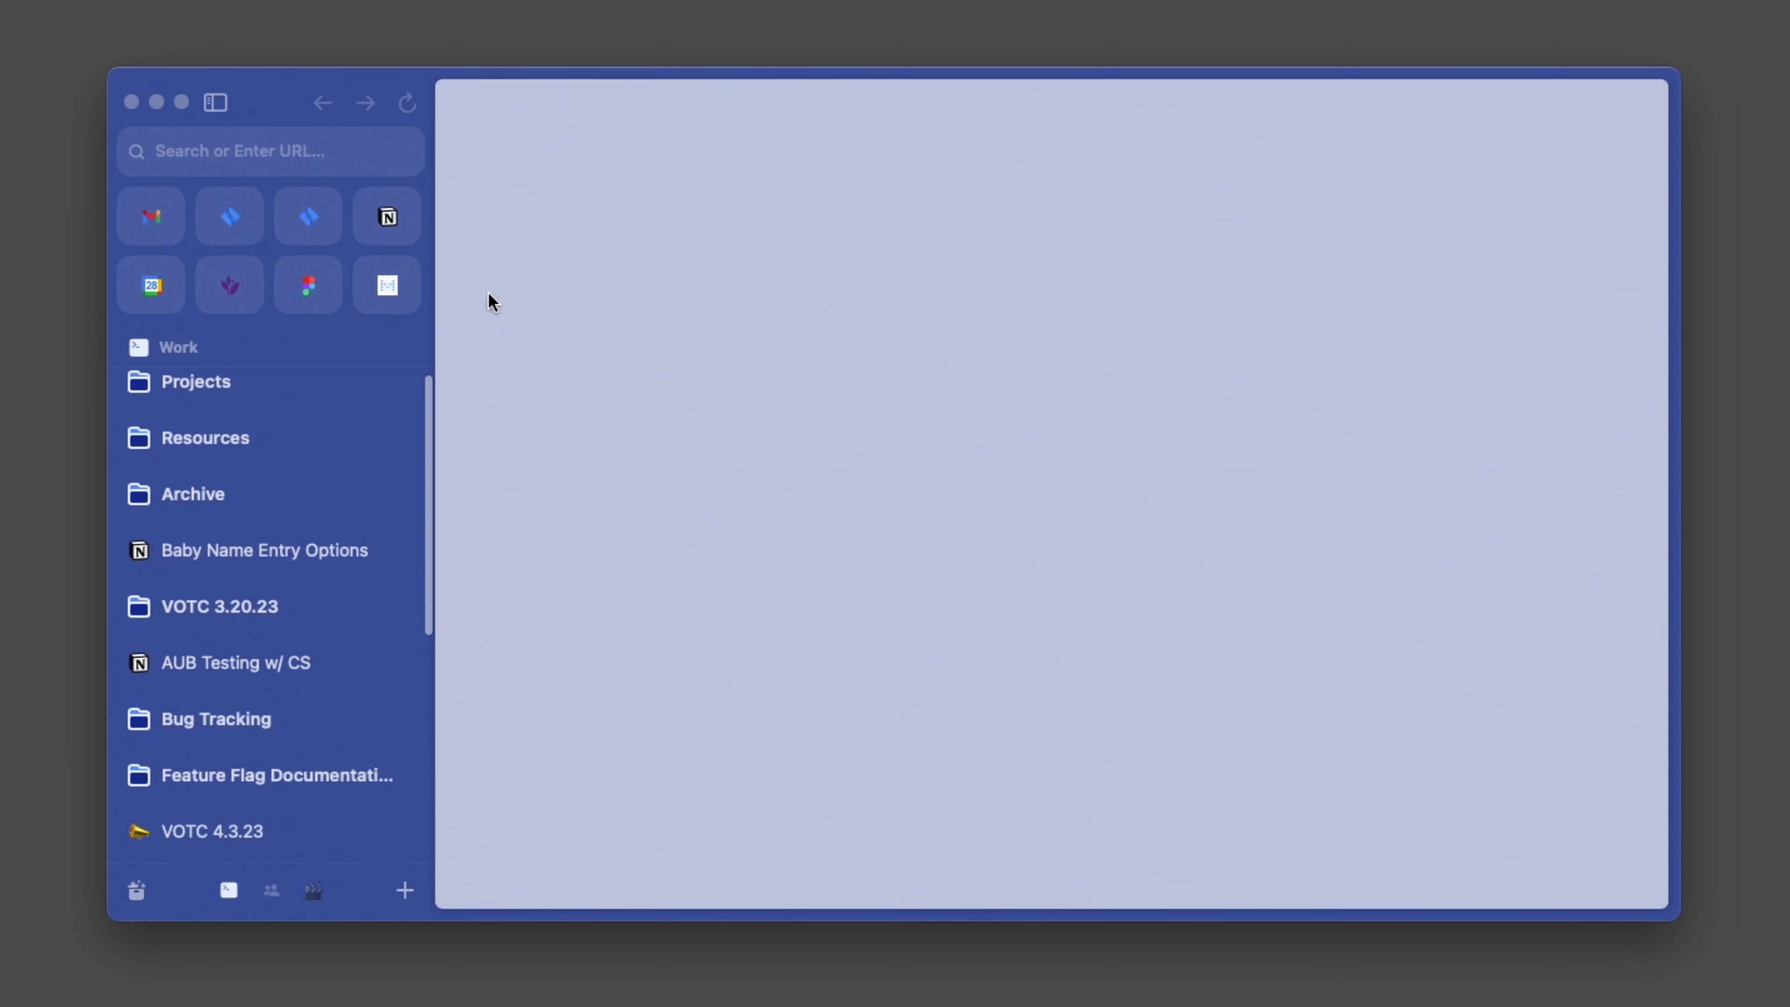
{"action": "scroll", "coordinate": [338, 495], "scroll_direction": "up", "scroll_amount": 1}
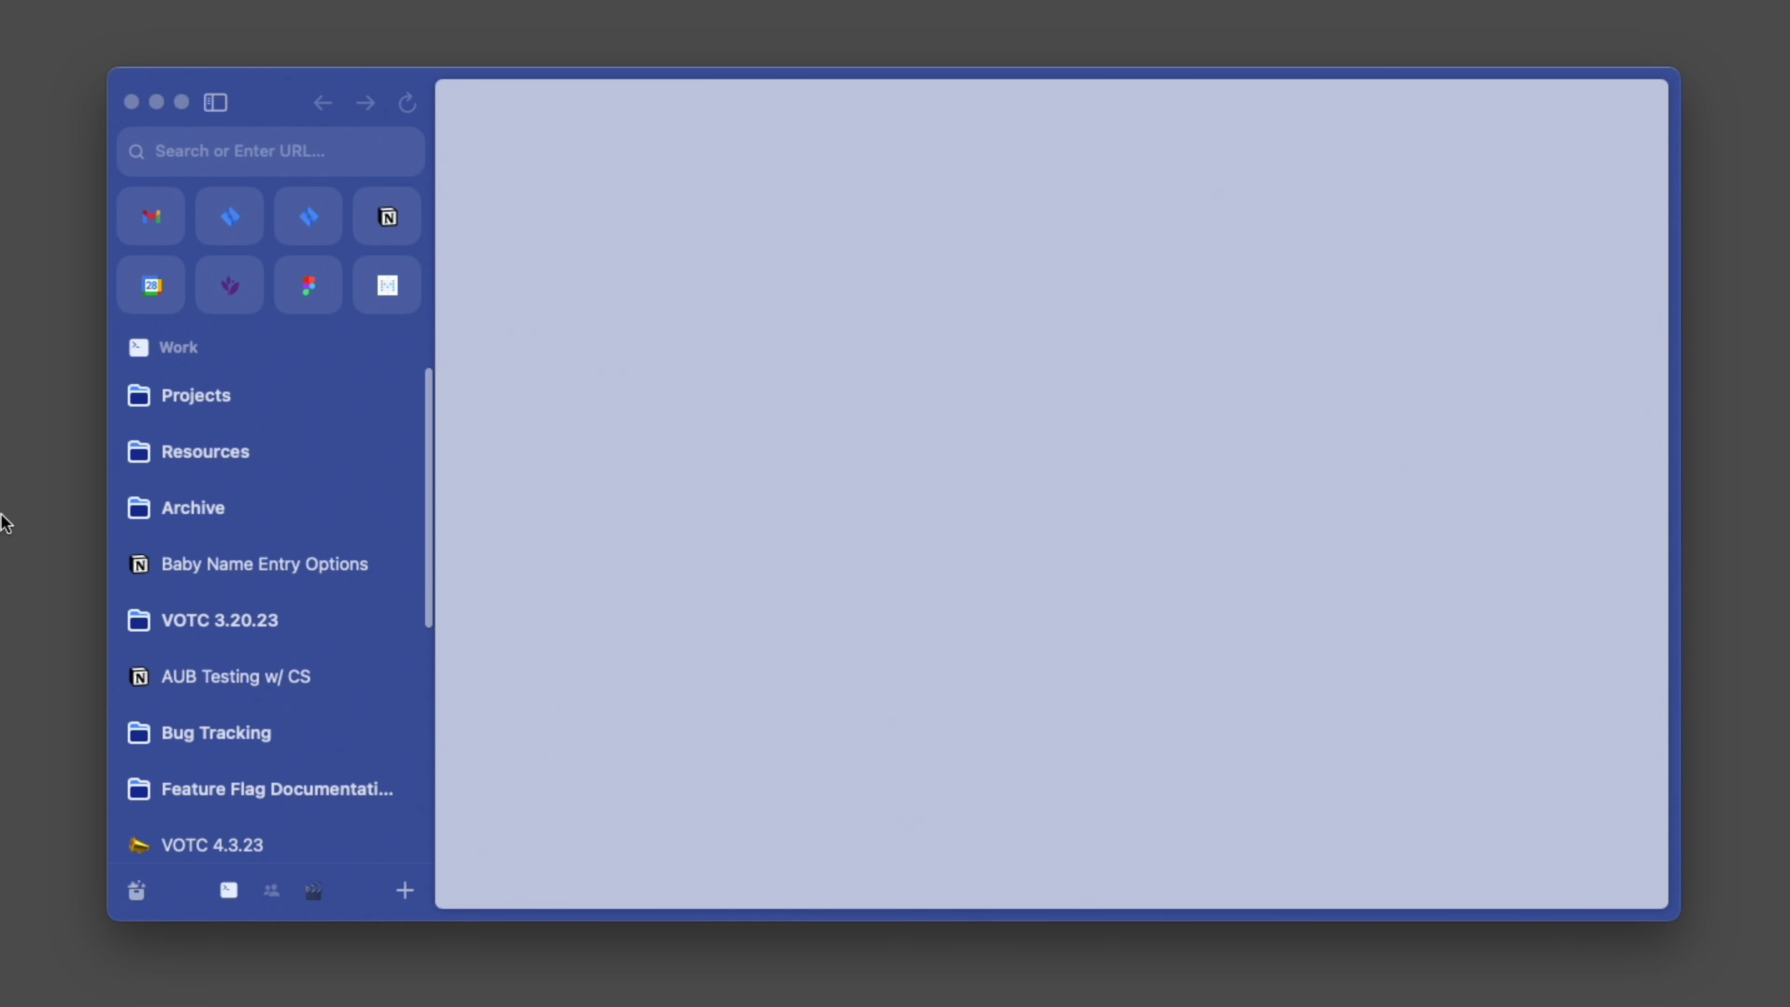
{"action": "key", "text": "ctrl+2"}
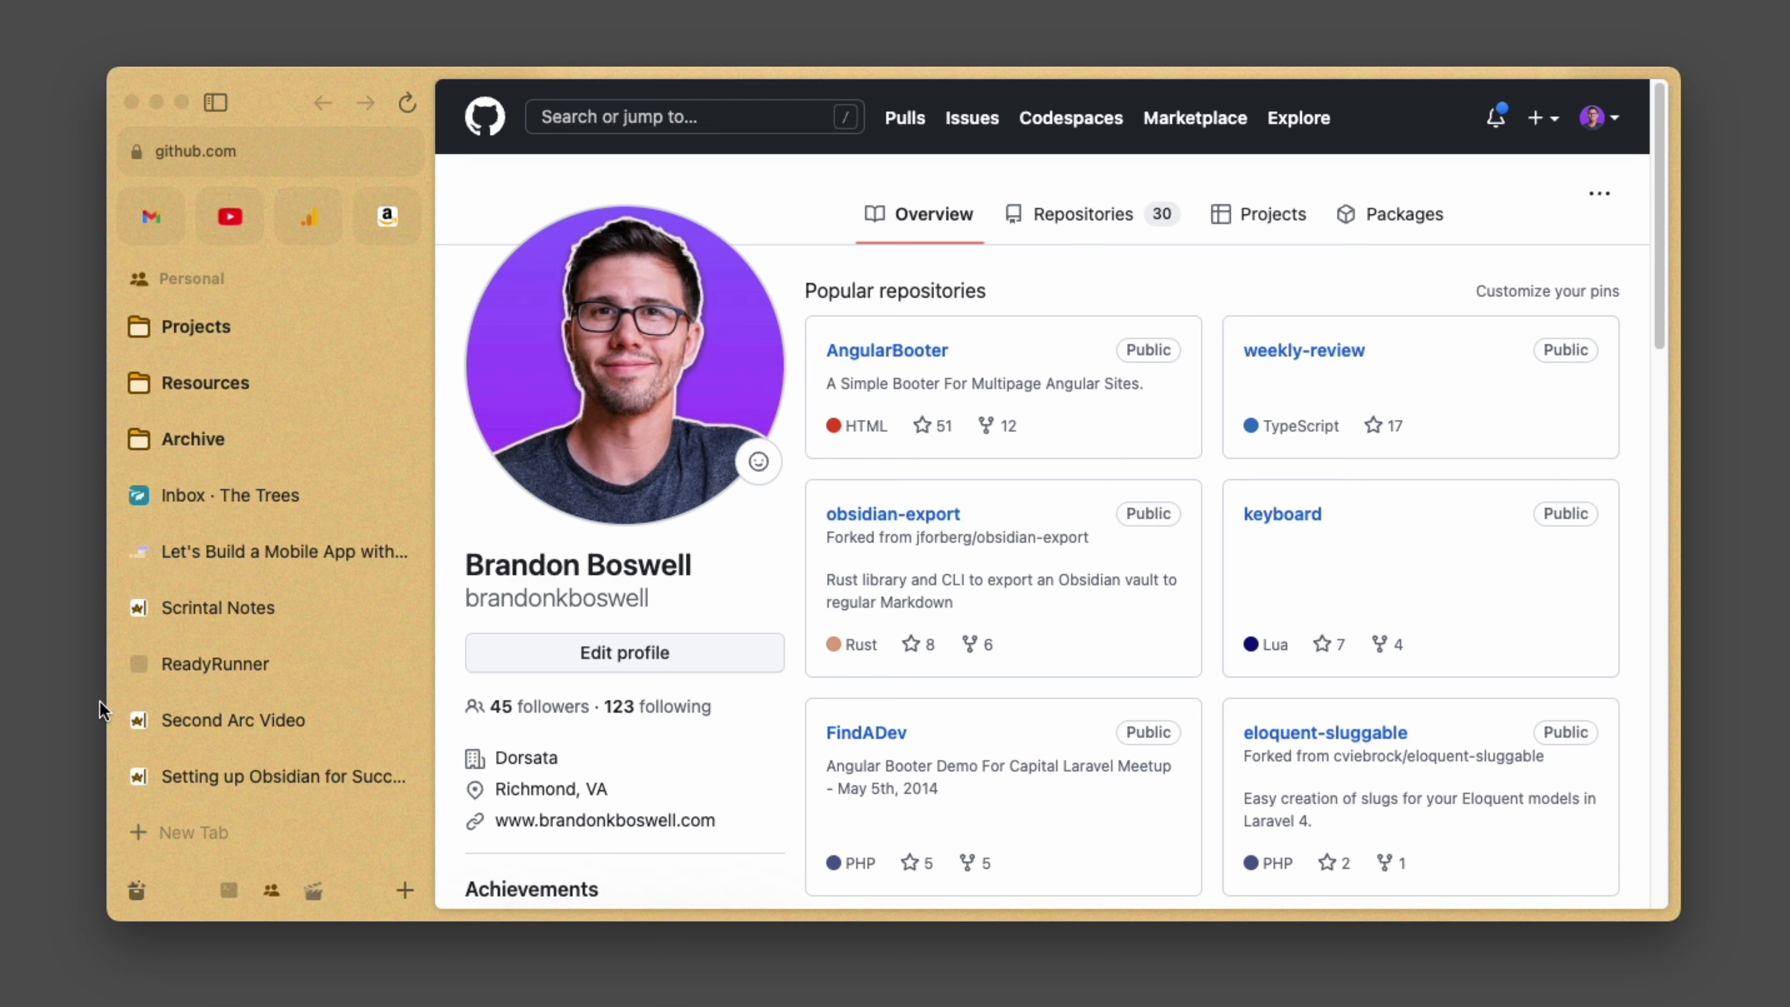
{"action": "left_click", "coordinate": [172, 721]}
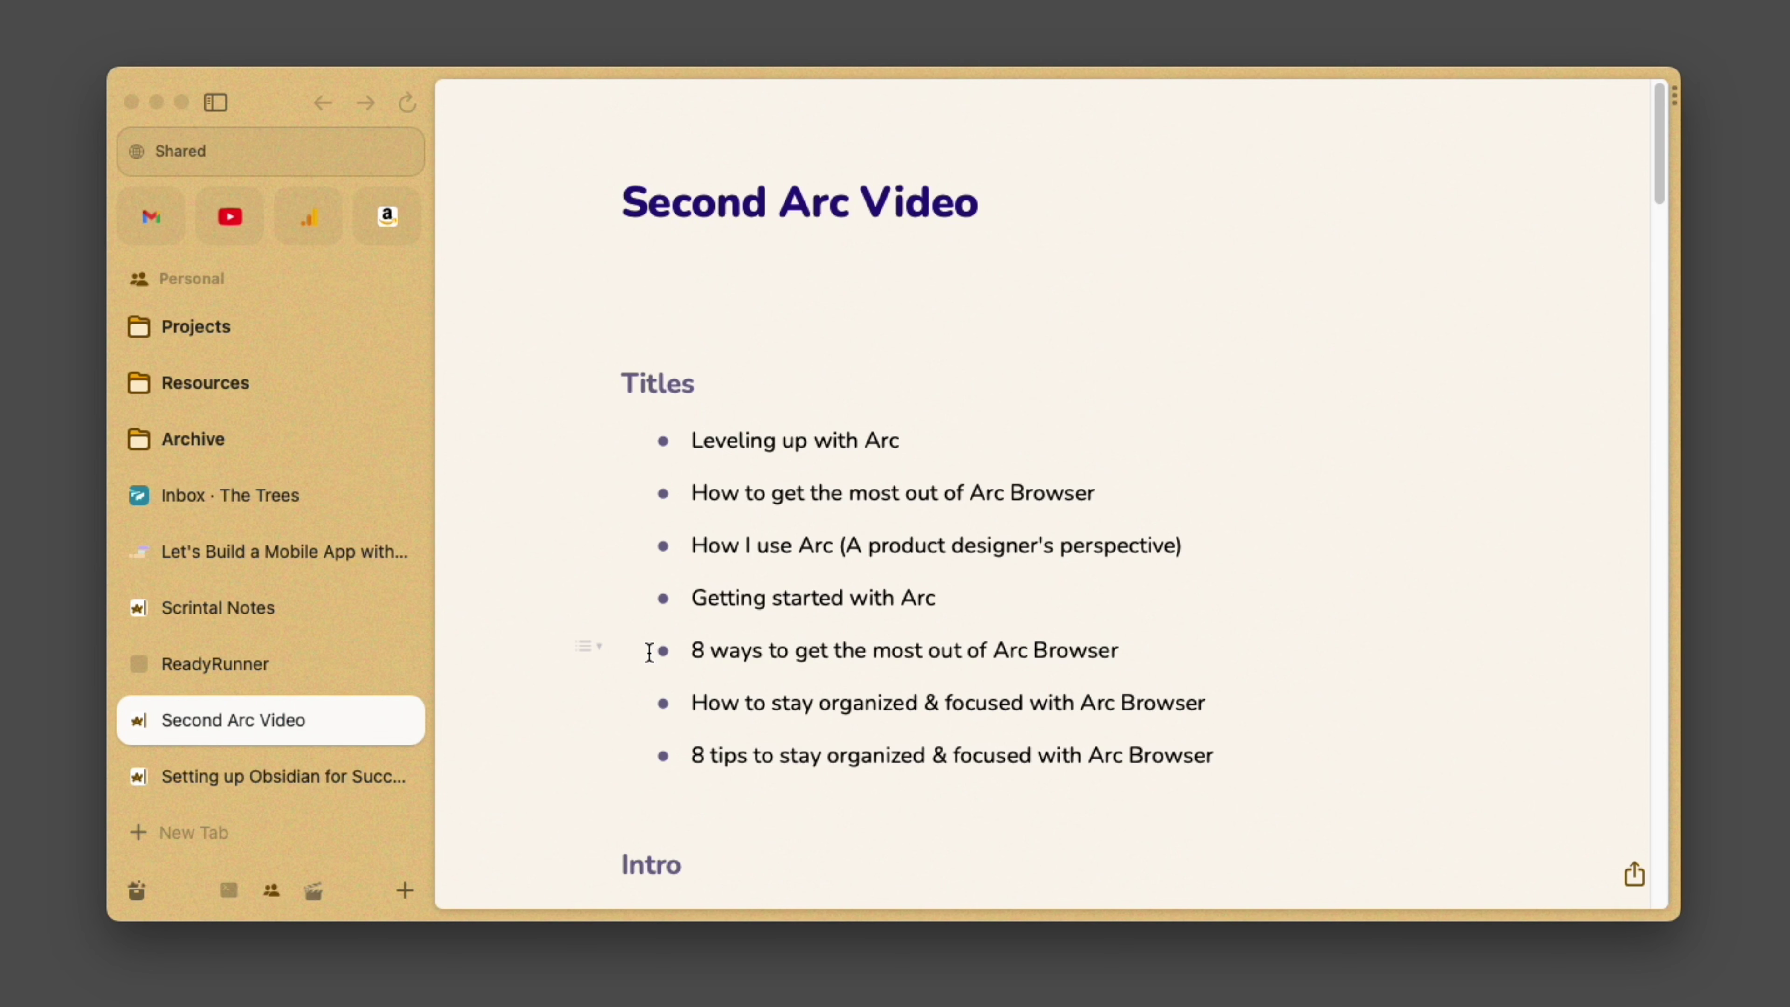
Create a new blank note titled 'My Note' and move into its empty body.
{"action": "key", "text": "ctrl+super+n"}
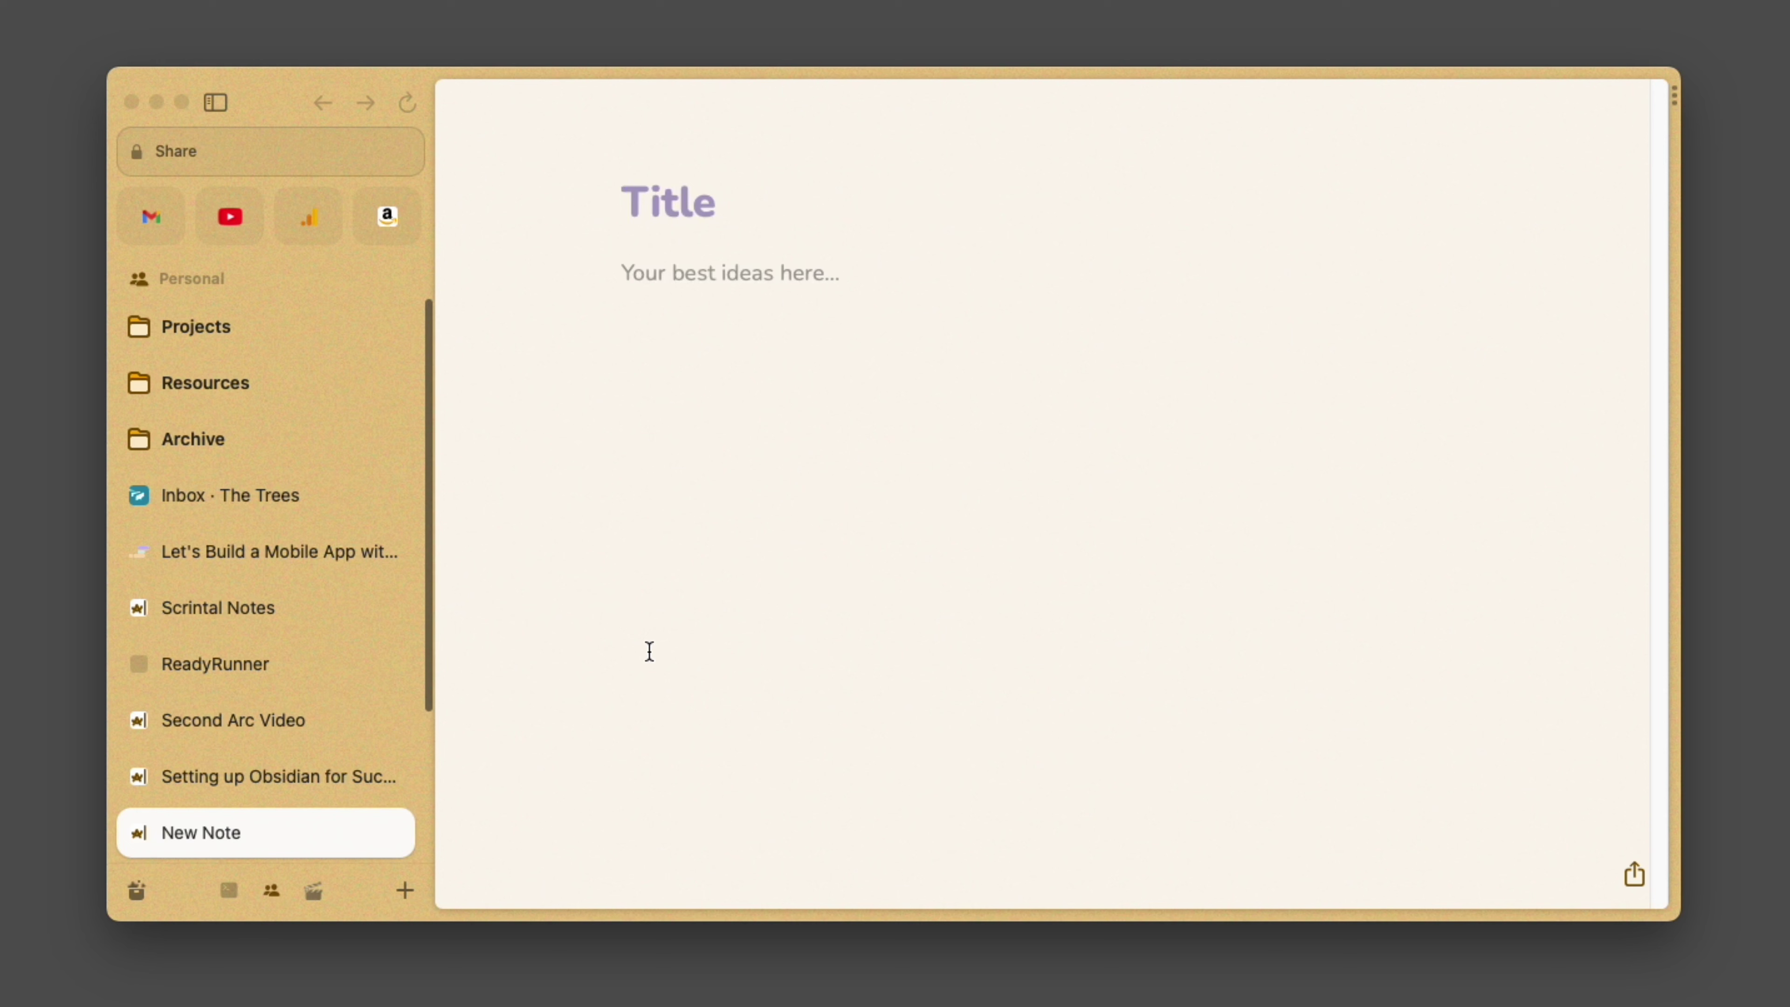
{"action": "type", "text": "My Note"}
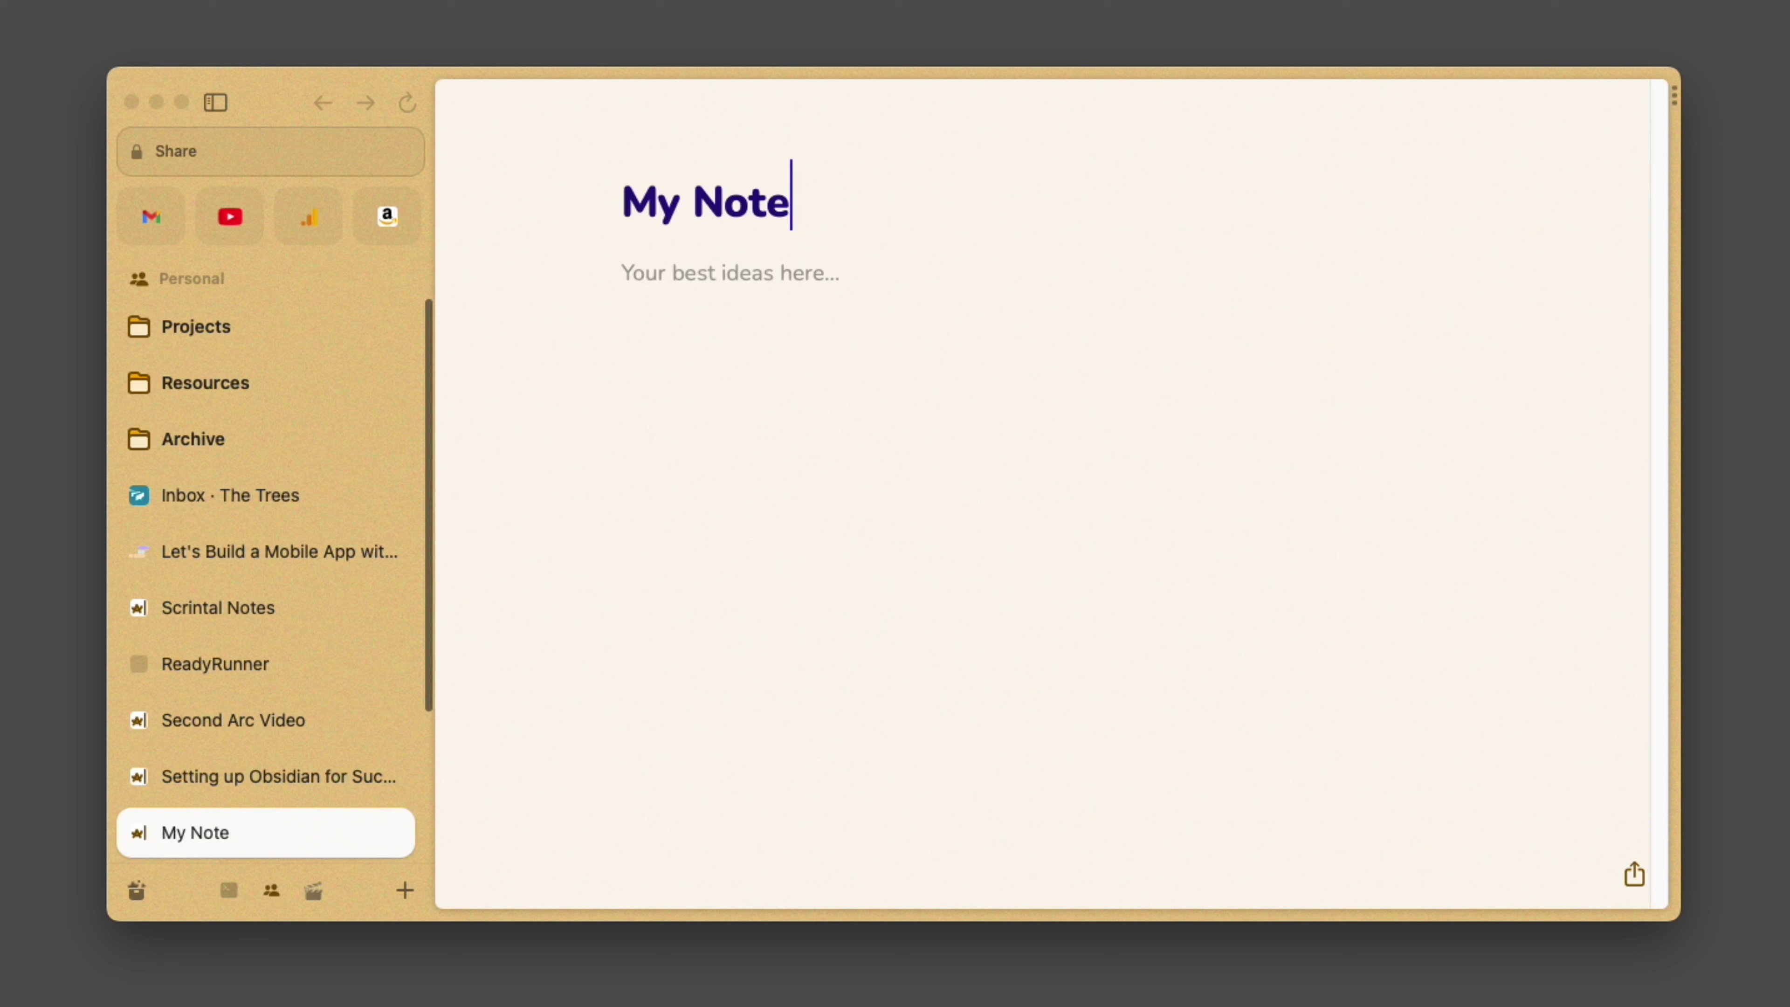
{"action": "key", "text": "Return"}
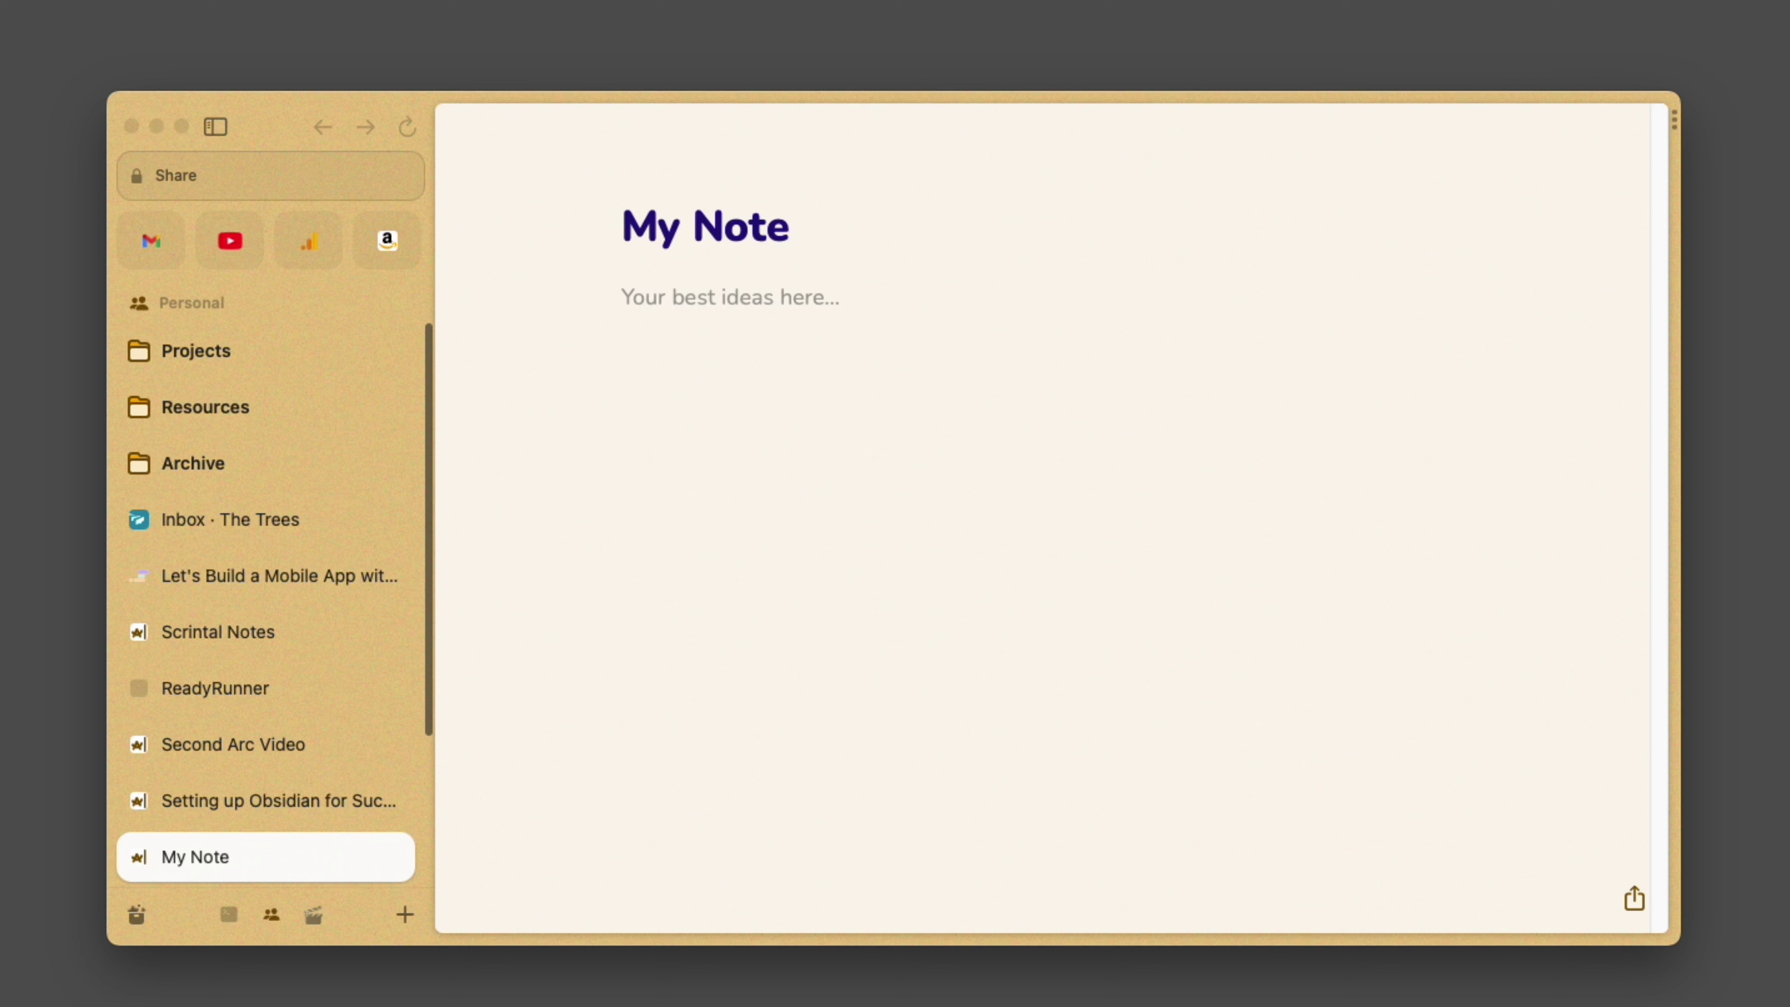
{"action": "type", "text": "Bacon"}
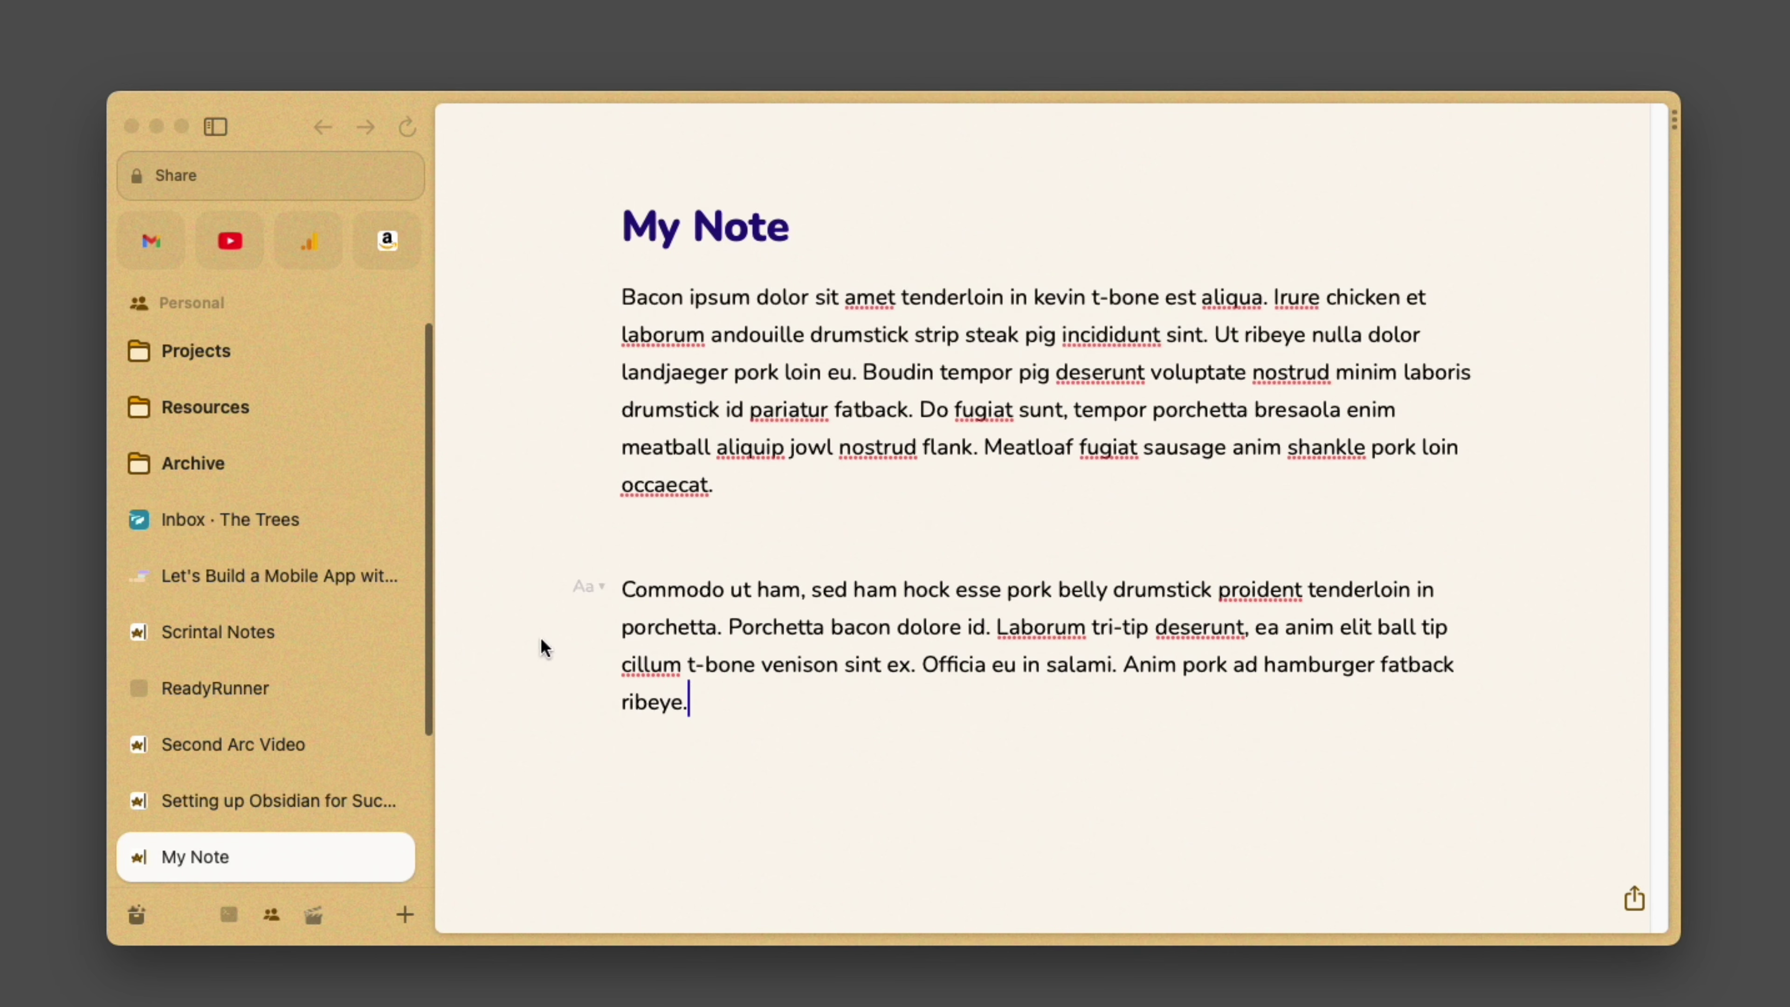
{"action": "mouse_move", "coordinate": [608, 594]}
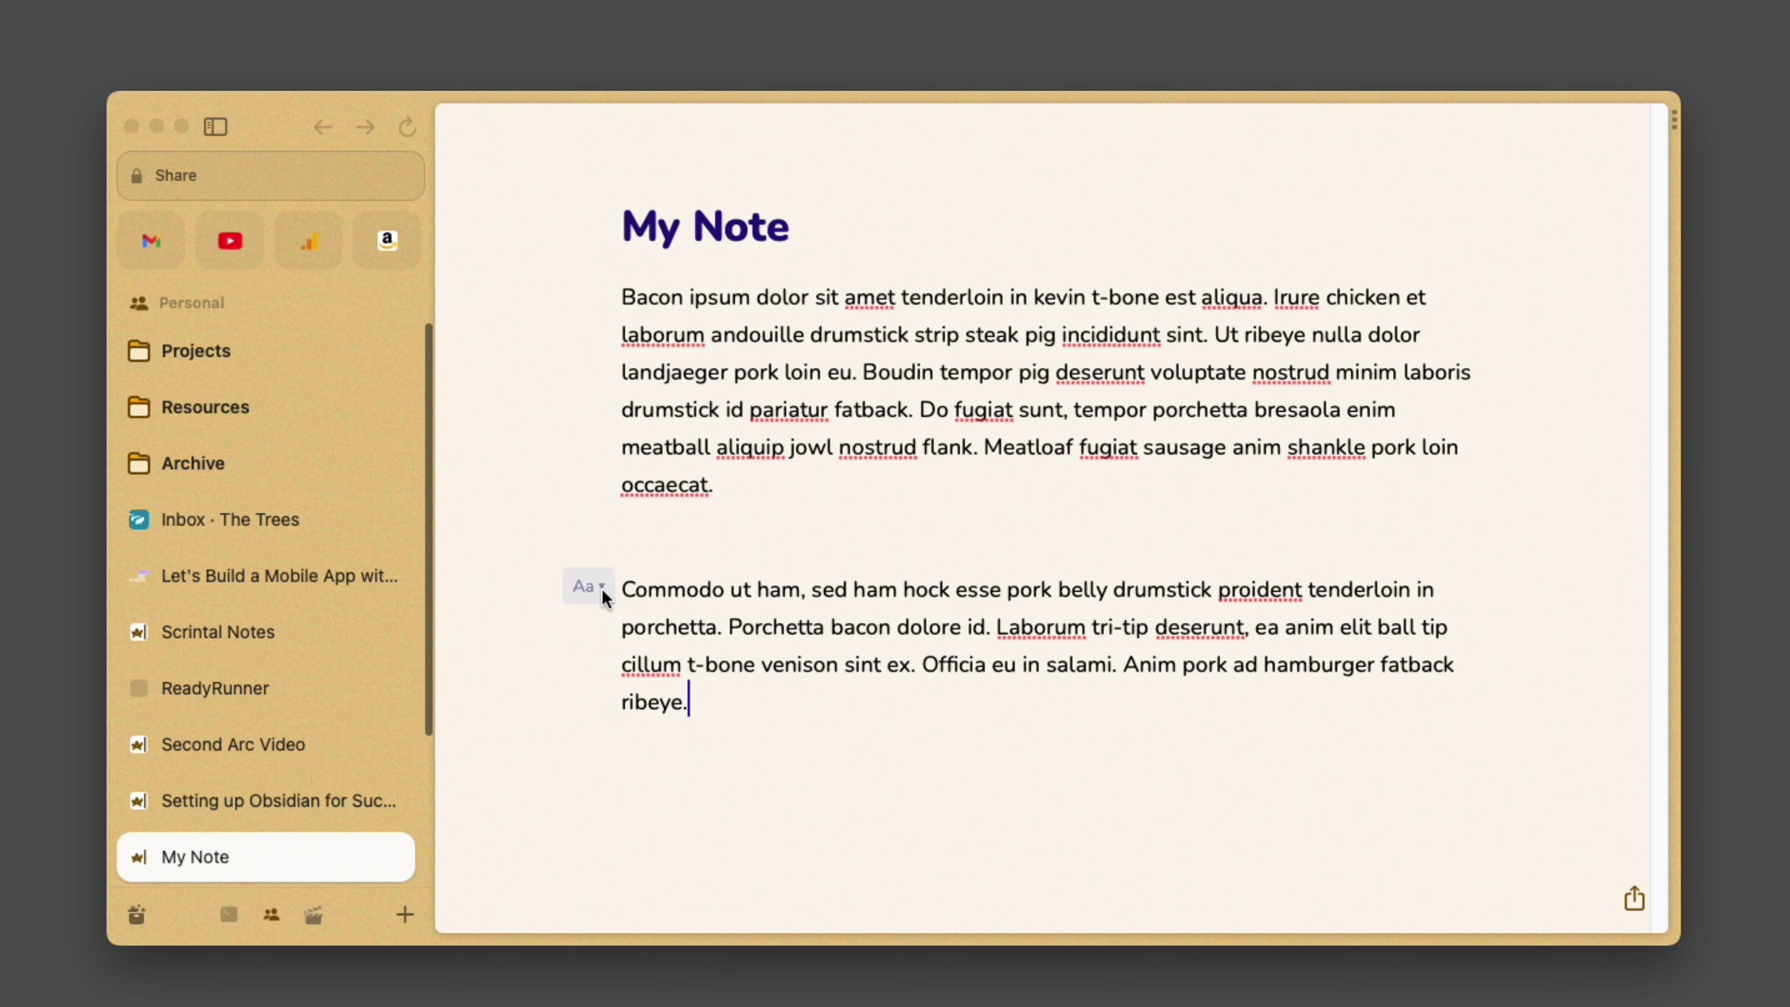
{"action": "left_click", "coordinate": [600, 589]}
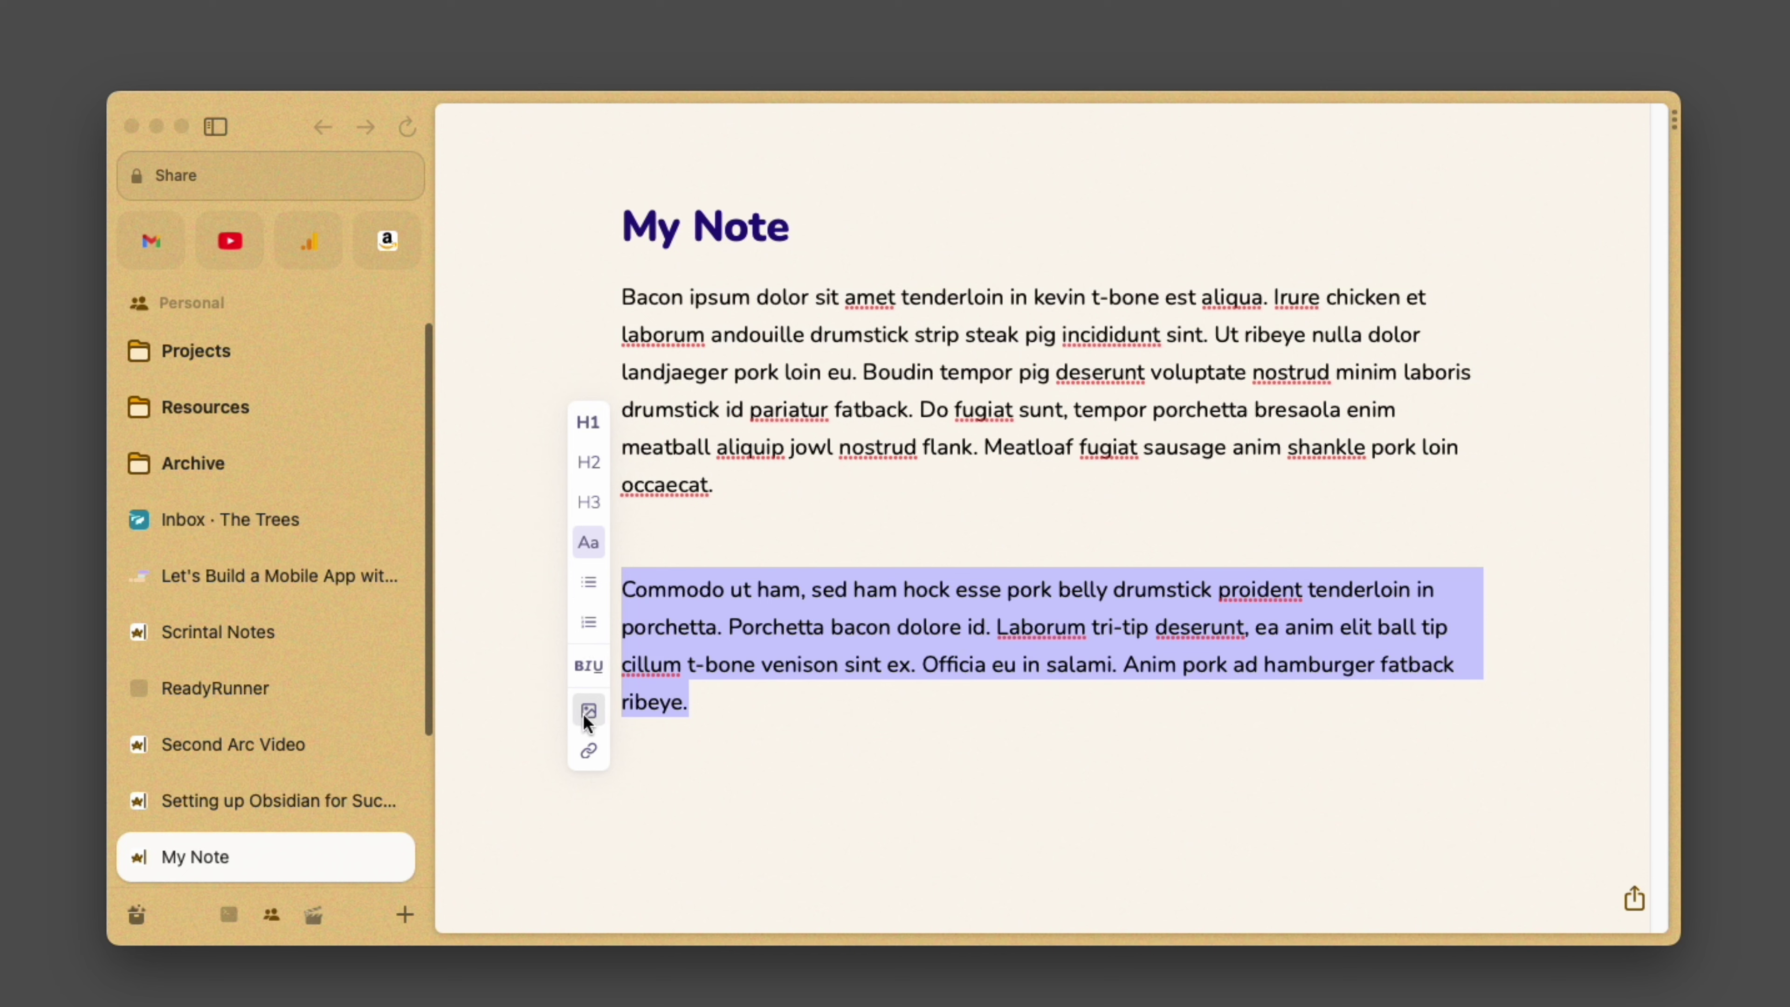
{"action": "left_click", "coordinate": [712, 704]}
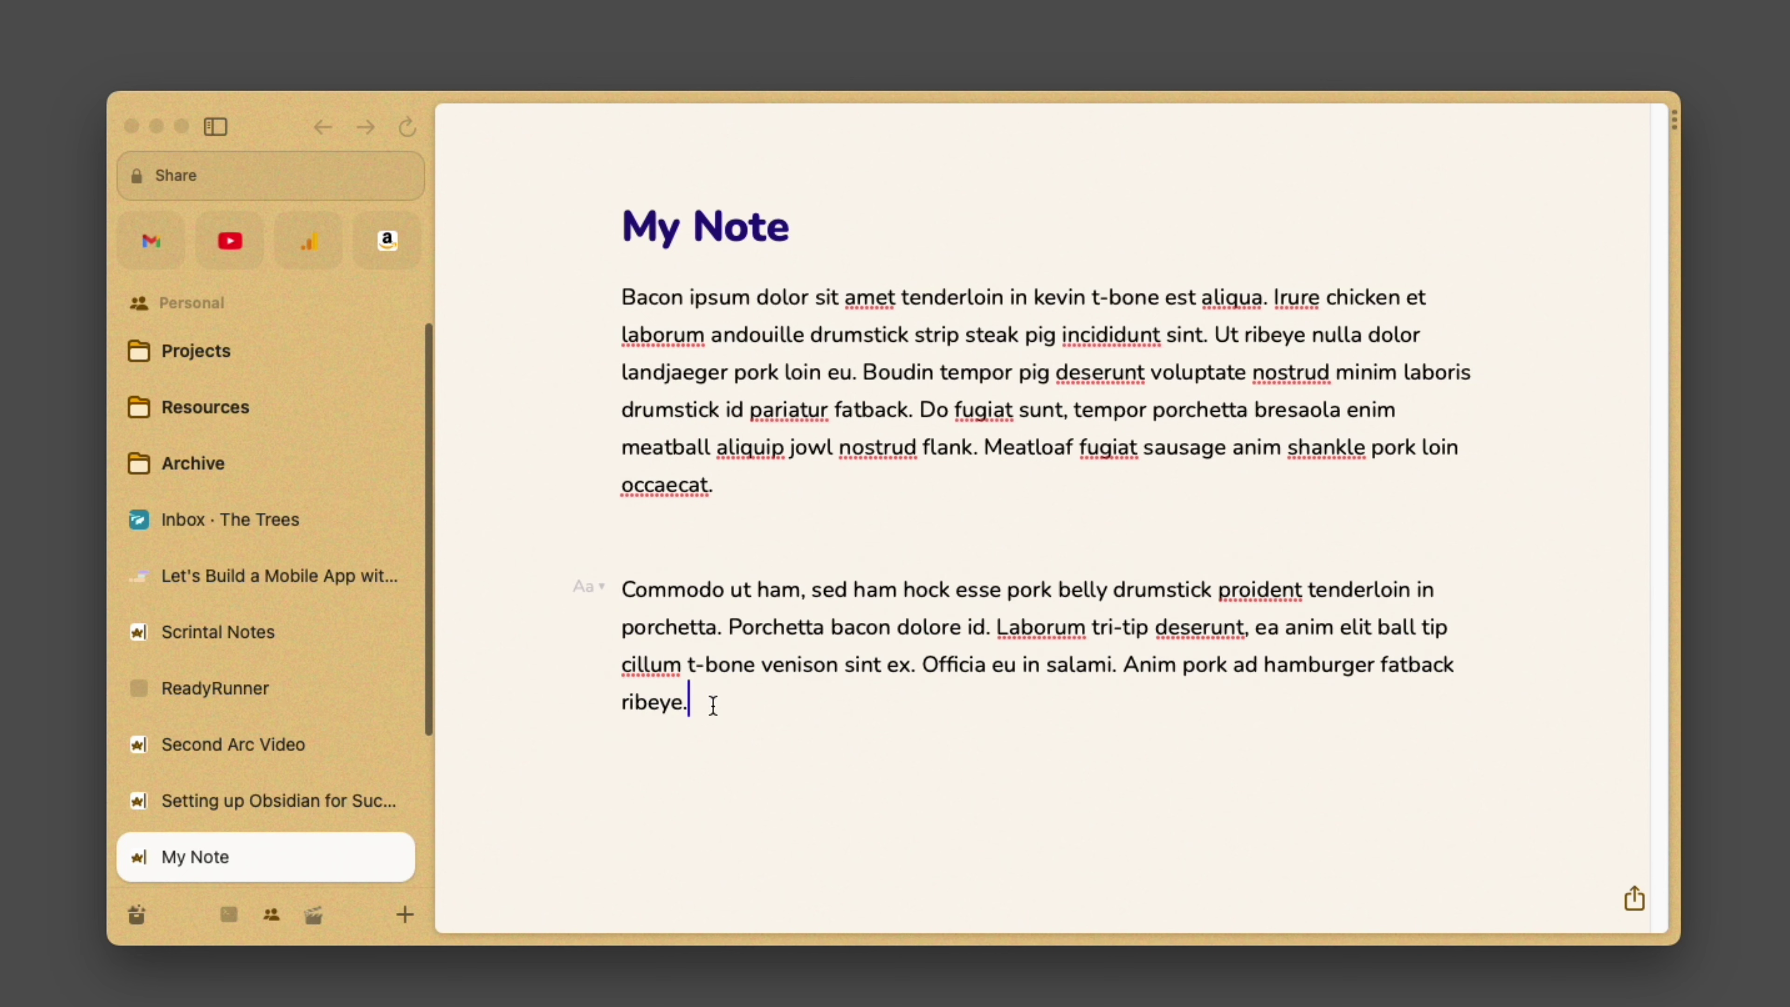
{"action": "left_click_drag", "start_coordinate": [700, 704], "coordinate": [607, 608]}
{"action": "key", "text": "BackSpace"}
{"action": "key", "text": "super+z"}
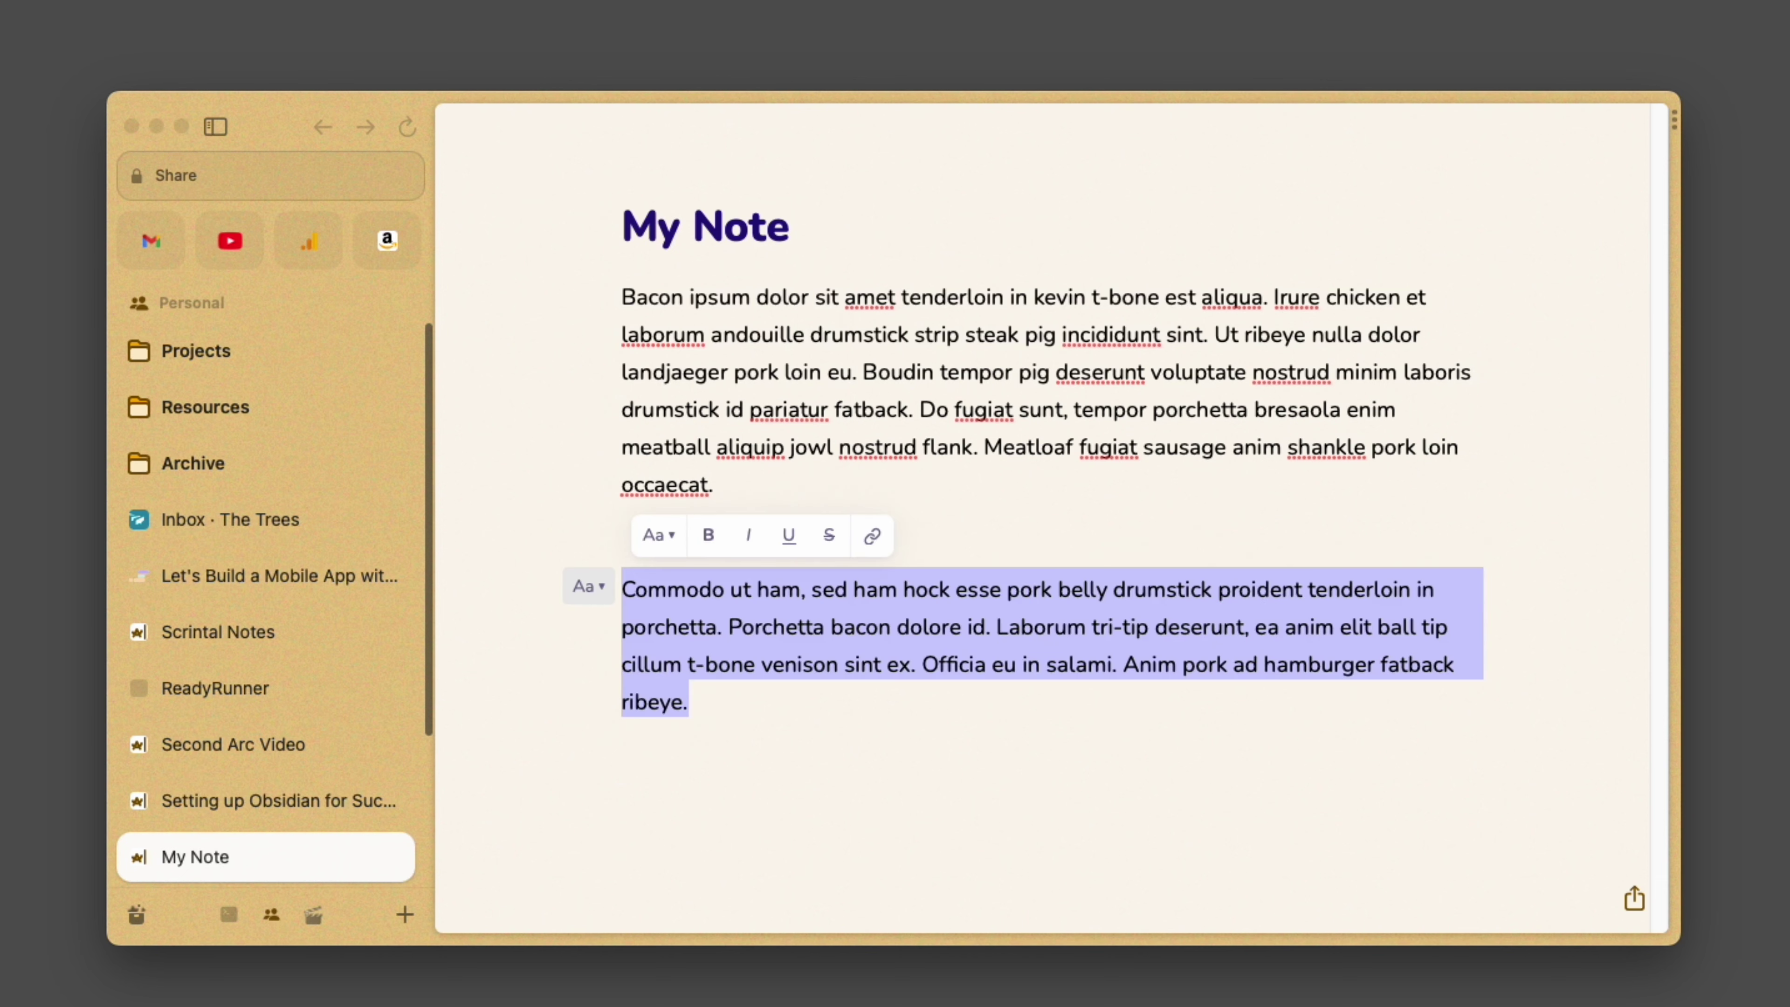
{"action": "key", "text": "Left"}
{"action": "type", "text": "### "}
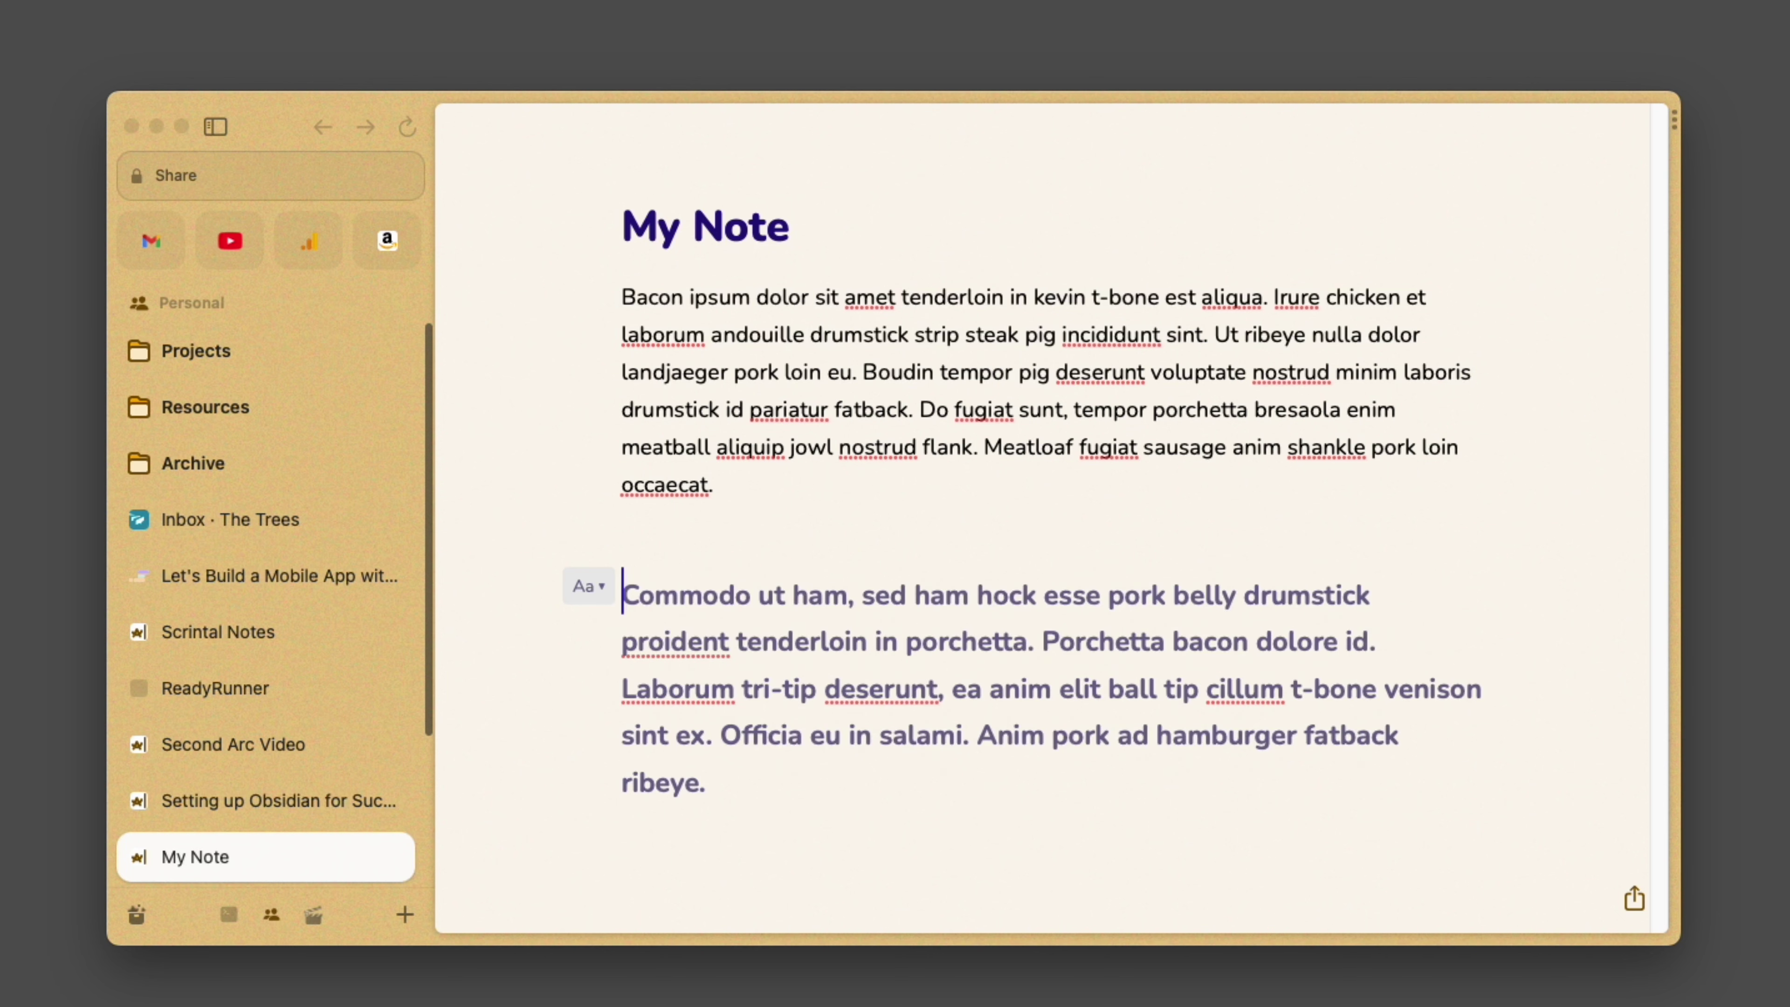
{"action": "type", "text": "#"}
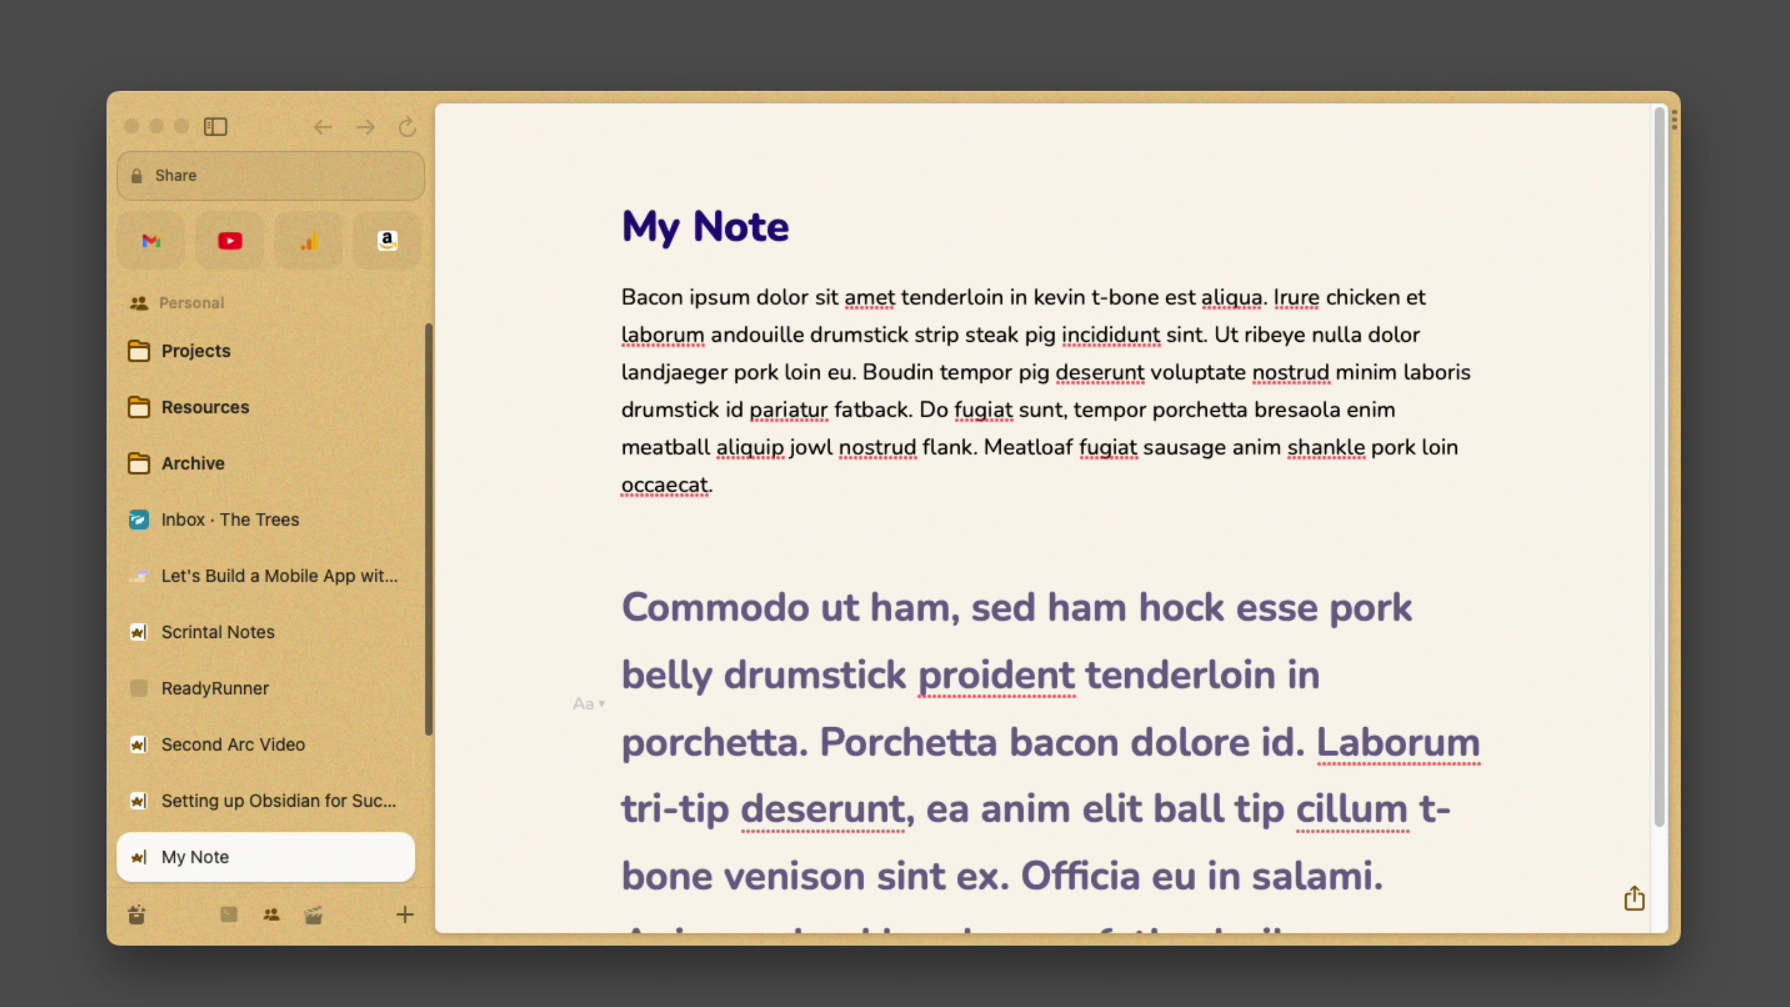
{"action": "key", "text": "super+z"}
{"action": "key", "text": "super+z"}
{"action": "key", "text": "super+z"}
{"action": "type", "text": "-"}
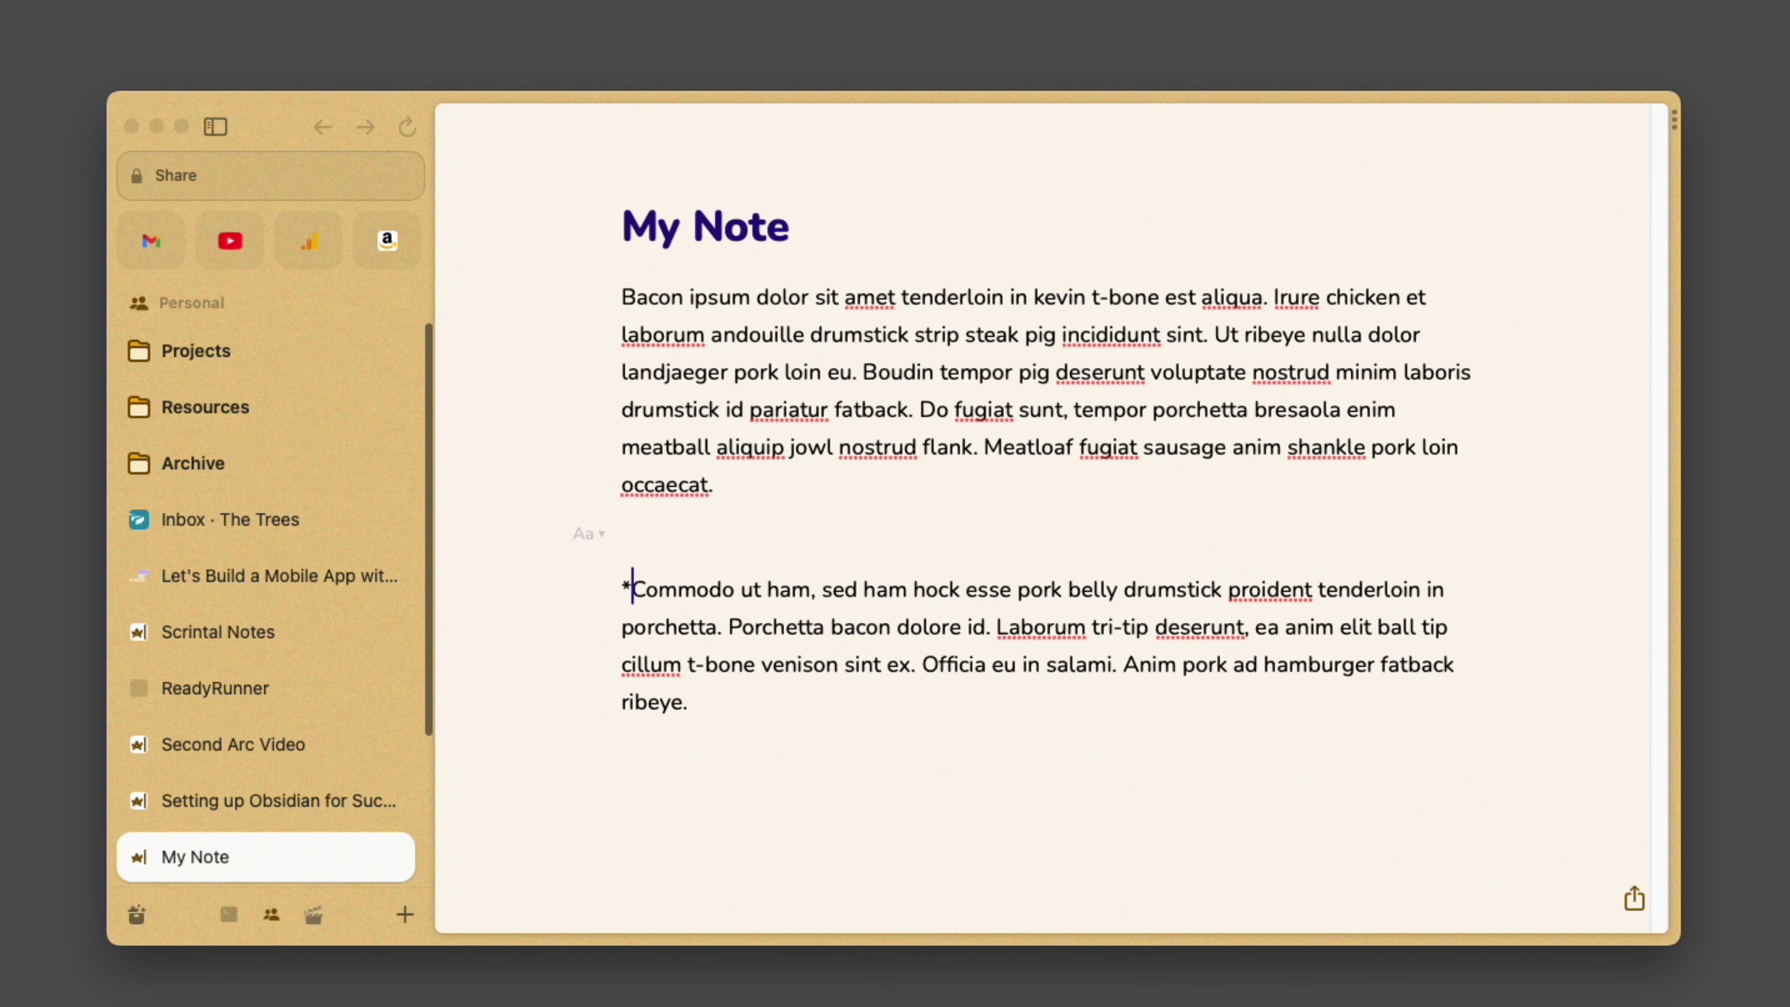
{"action": "key", "text": "BackSpace"}
{"action": "key", "text": "BackSpace"}
{"action": "key", "text": "Return"}
{"action": "type", "text": "[]"}
{"action": "key", "text": "BackSpace"}
{"action": "type", "text": "]"}
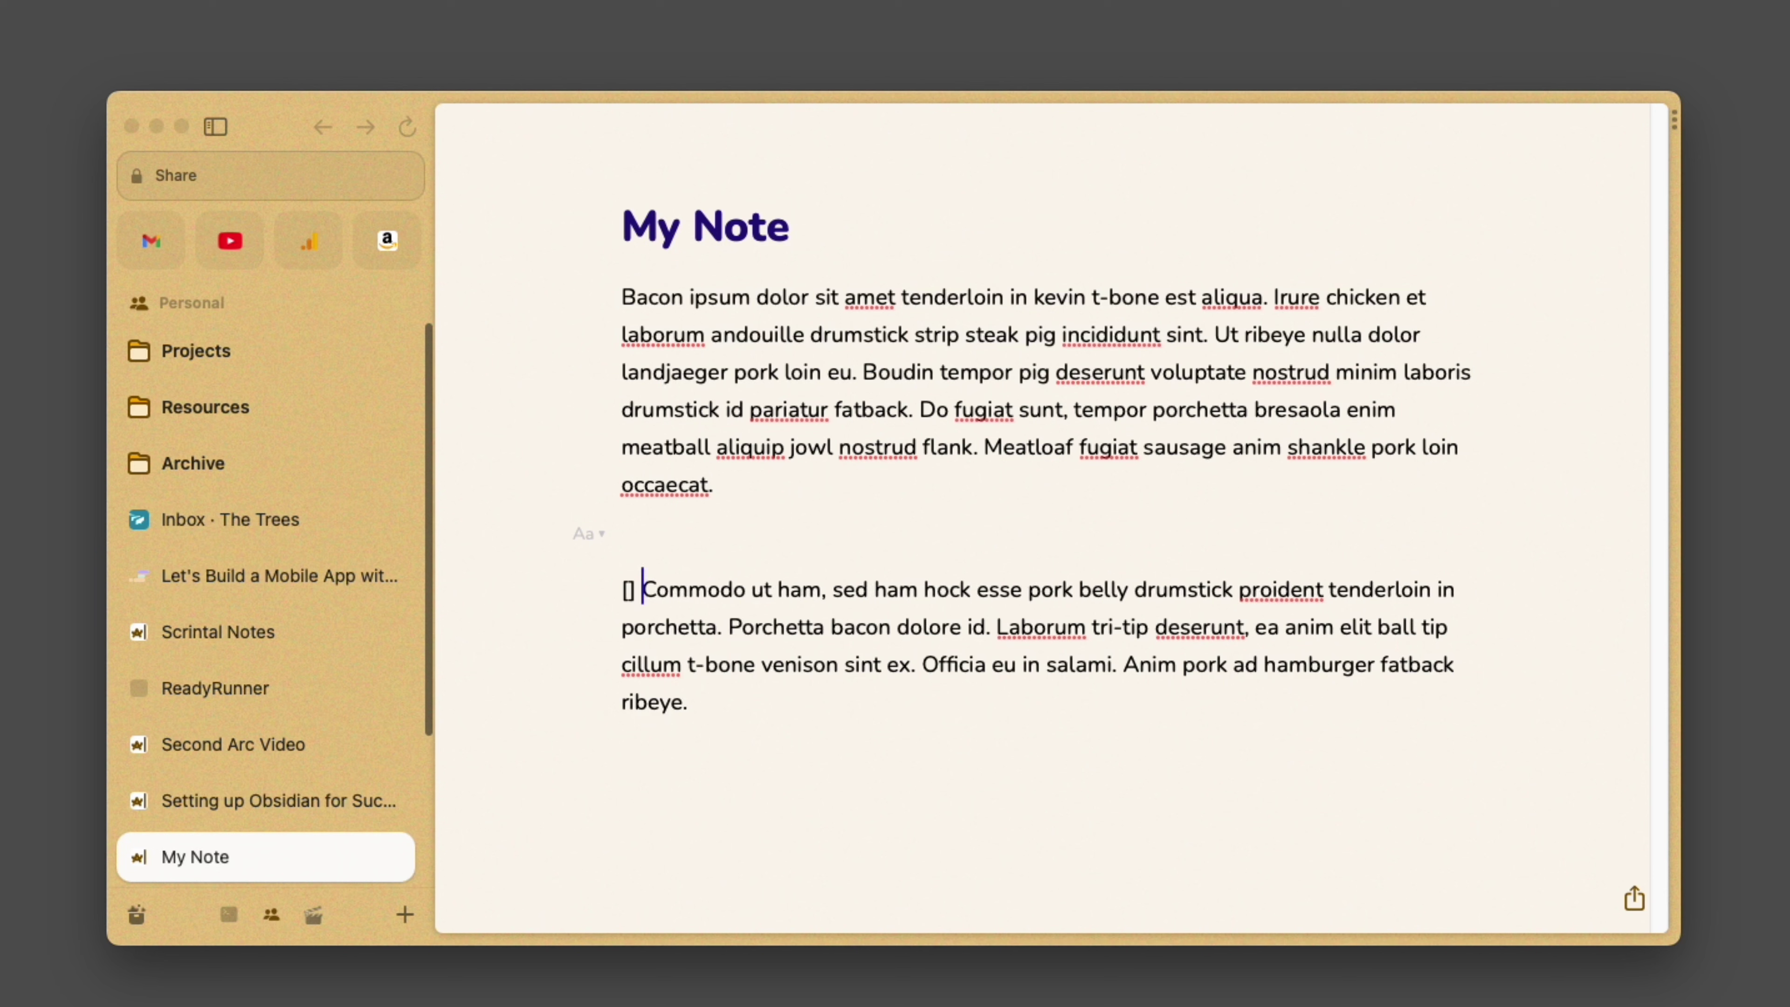
{"action": "key", "text": "BackSpace"}
{"action": "key", "text": "BackSpace"}
{"action": "type", "text": "- "}
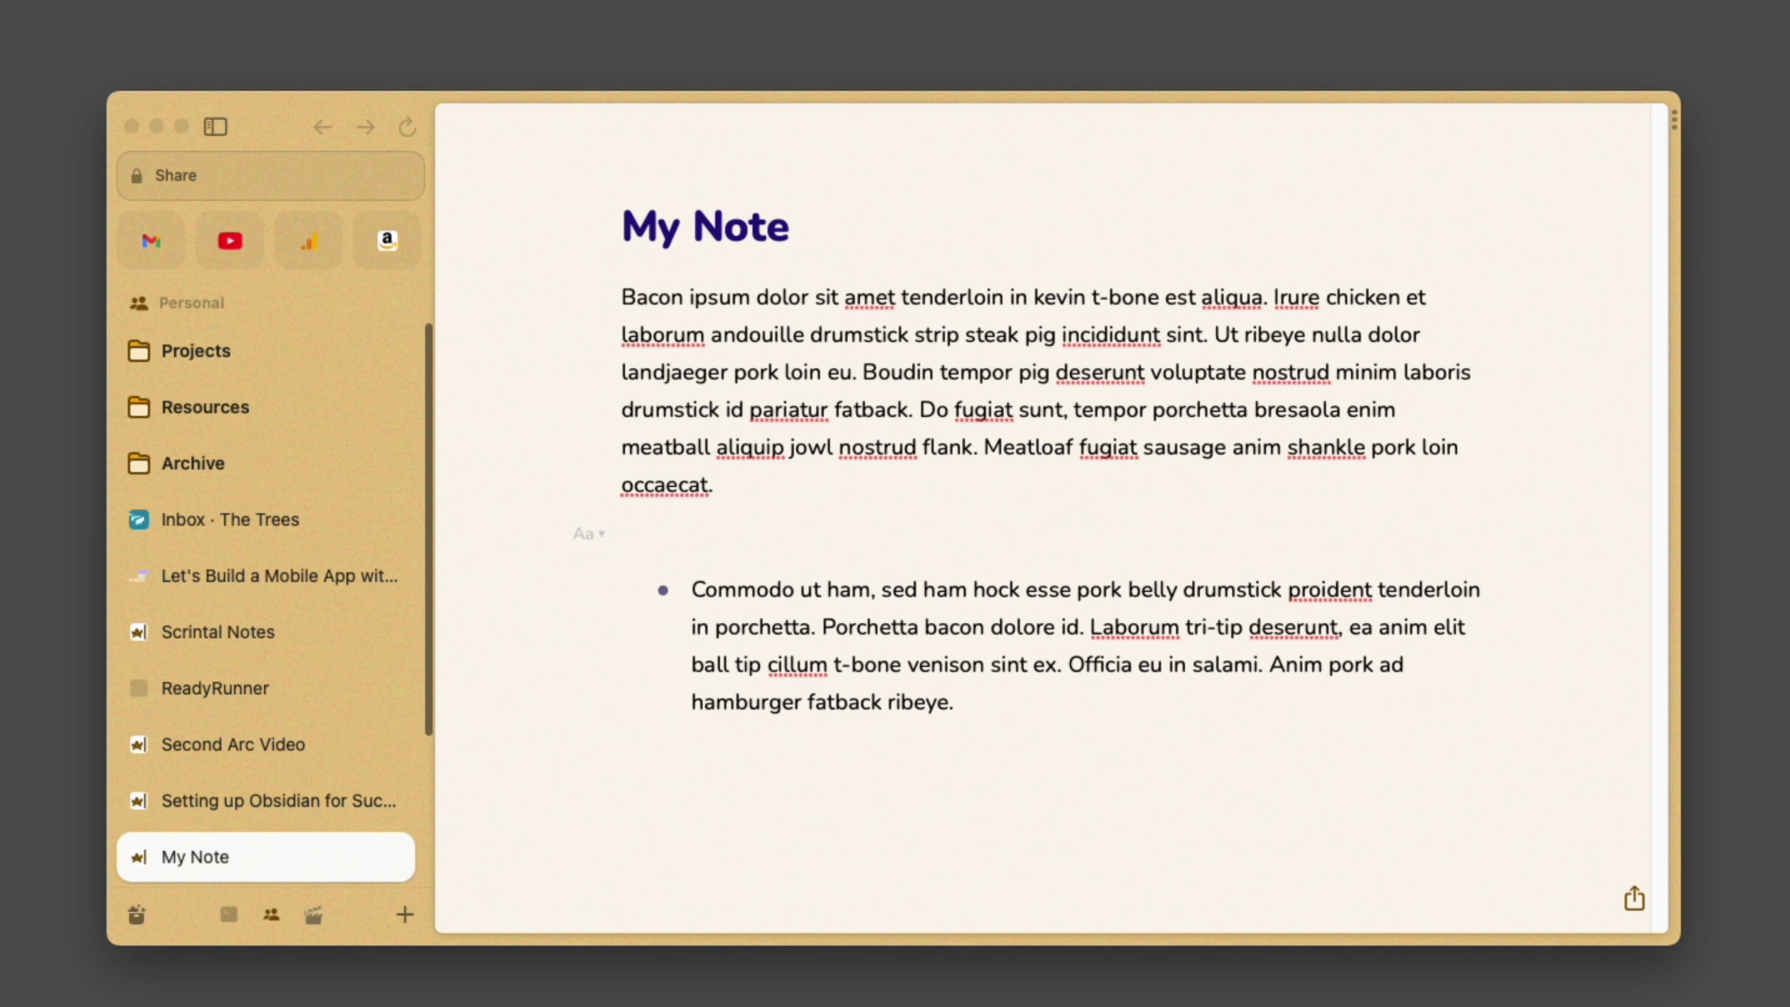
{"action": "type", "text": "[]"}
{"action": "key", "text": "BackSpace"}
{"action": "key", "text": "BackSpace"}
{"action": "type", "text": "[]"}
{"action": "key", "text": "BackSpace"}
{"action": "key", "text": "BackSpace"}
{"action": "key", "text": "BackSpace"}
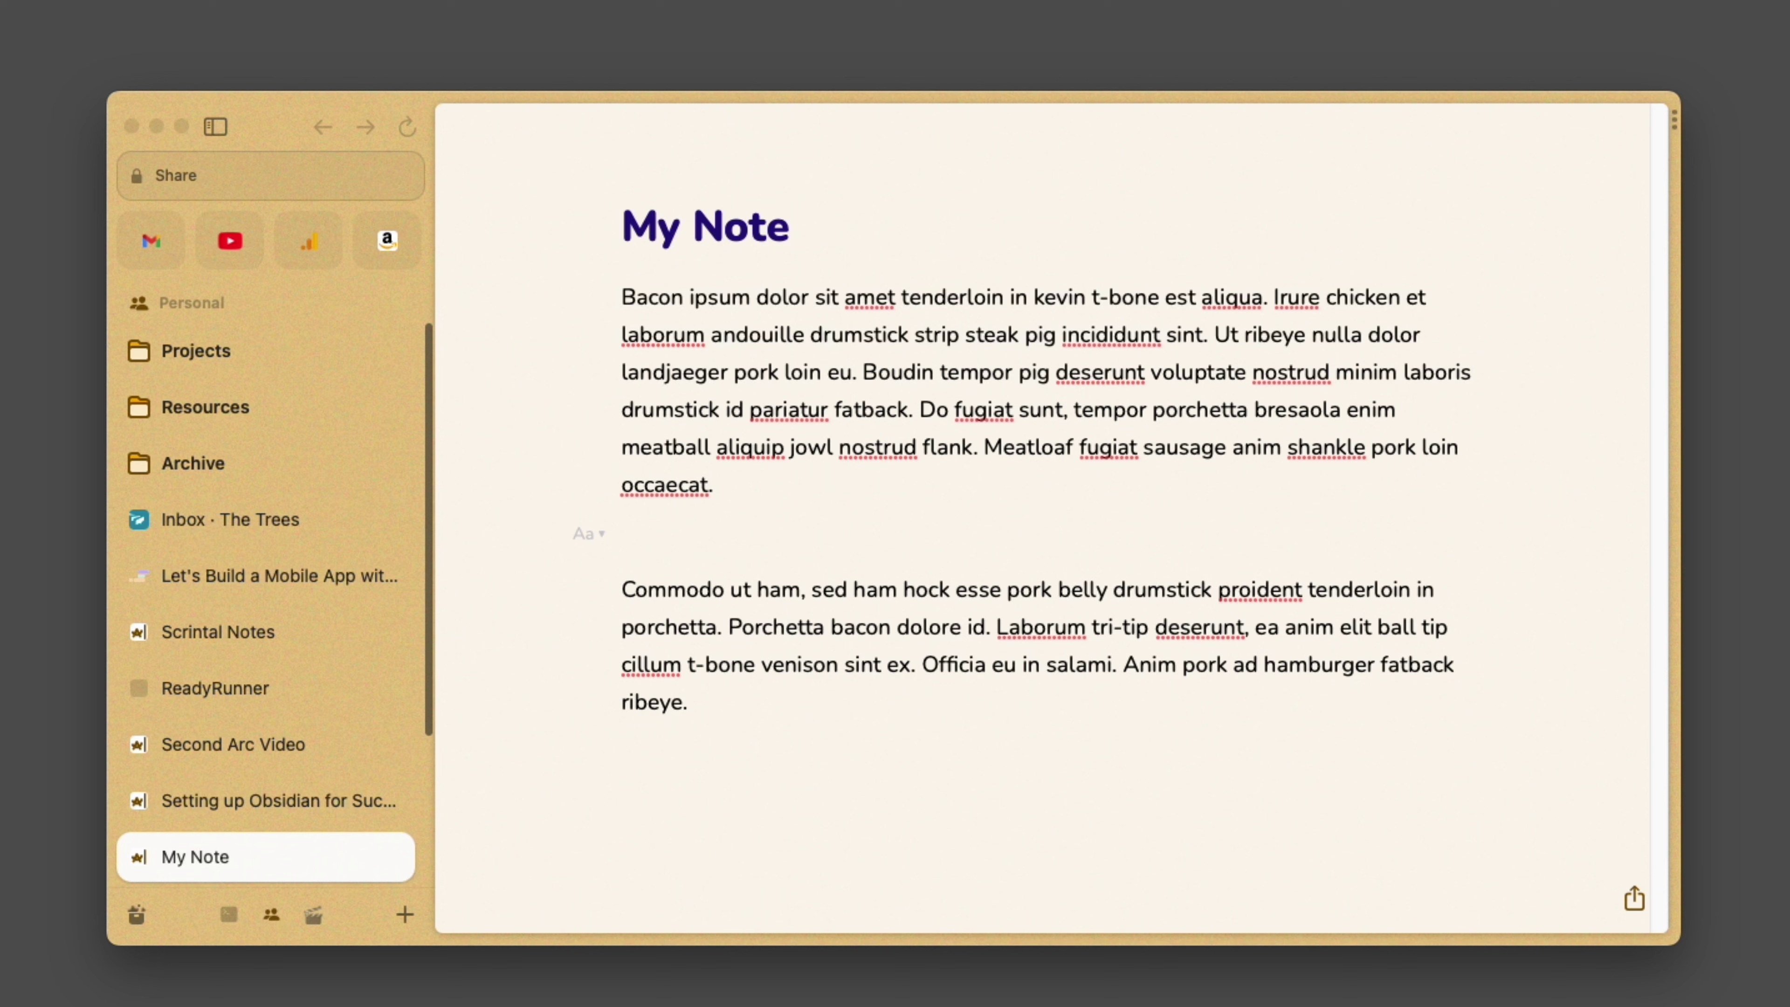
{"action": "type", "text": "1."}
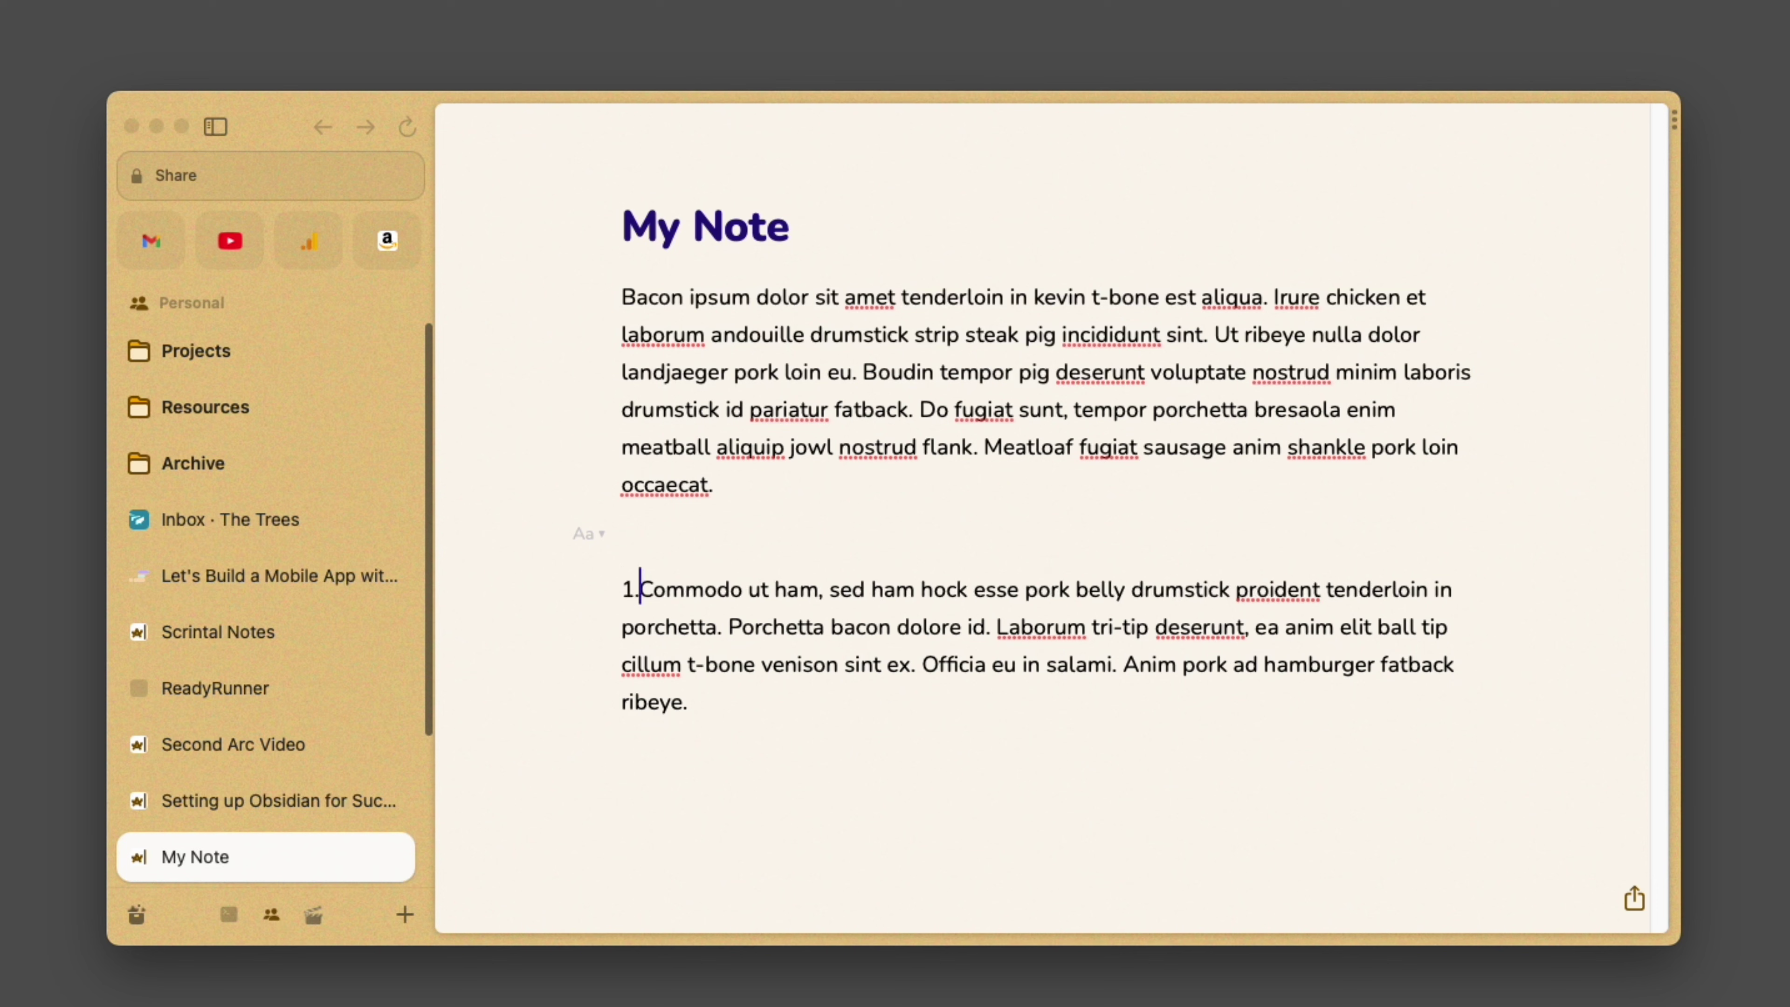
{"action": "key", "text": "BackSpace"}
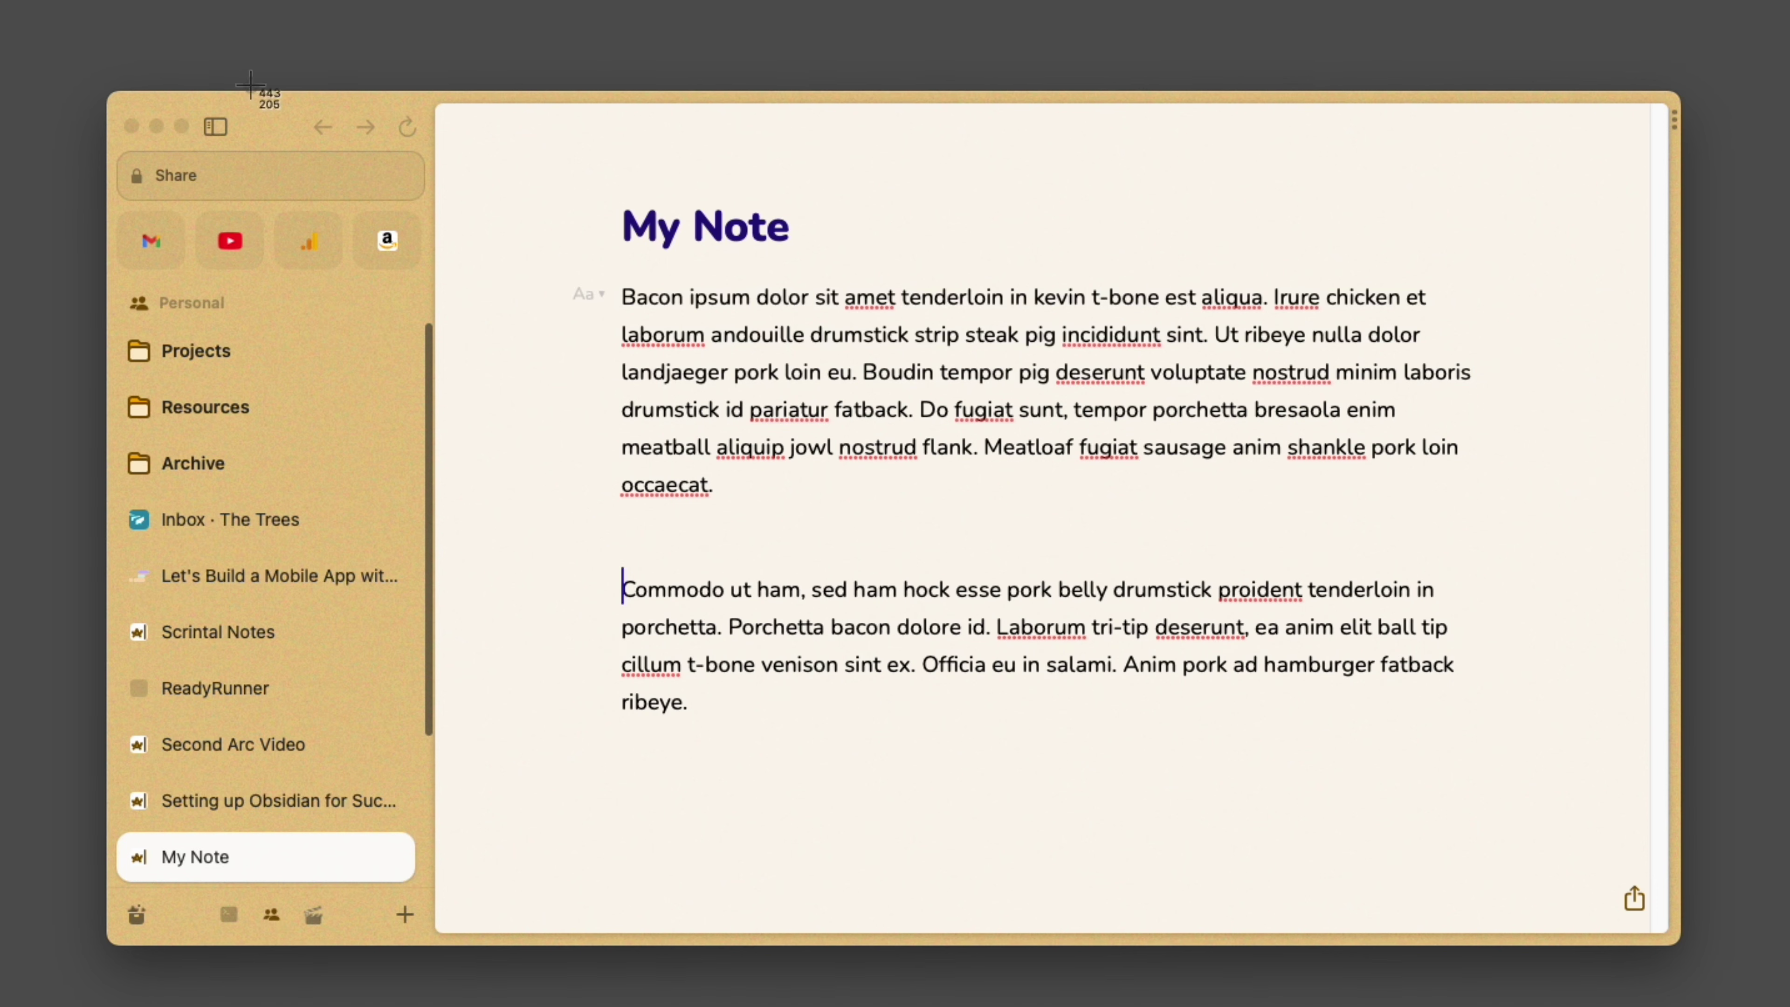
Capture the whole browser window and paste it into My Note below the second paragraph.
{"action": "left_click_drag", "start_coordinate": [48, 32], "coordinate": [530, 319]}
{"action": "key", "text": "super+shift+4"}
{"action": "key", "text": "space"}
{"action": "left_click", "coordinate": [559, 400]}
{"action": "key", "text": "Return"}
{"action": "key", "text": "super+v"}
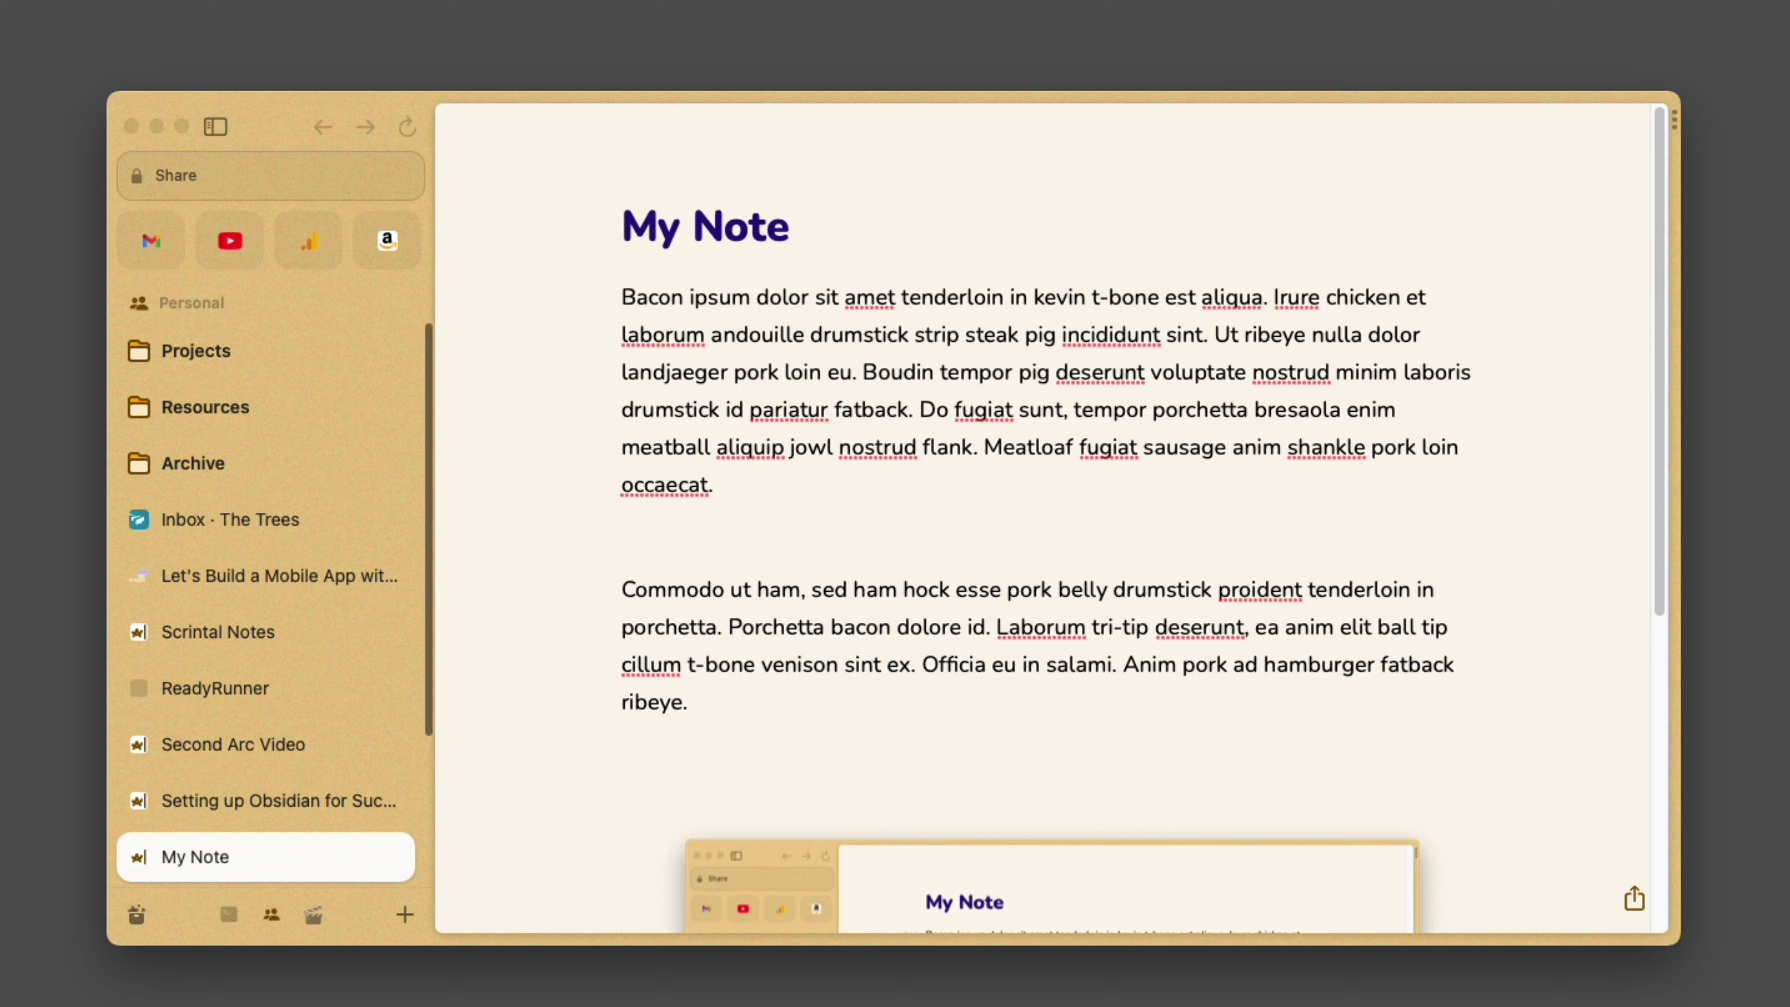
{"action": "scroll", "coordinate": [1074, 561], "scroll_direction": "down", "scroll_amount": 5}
{"action": "scroll", "coordinate": [1074, 561], "scroll_direction": "up", "scroll_amount": 5}
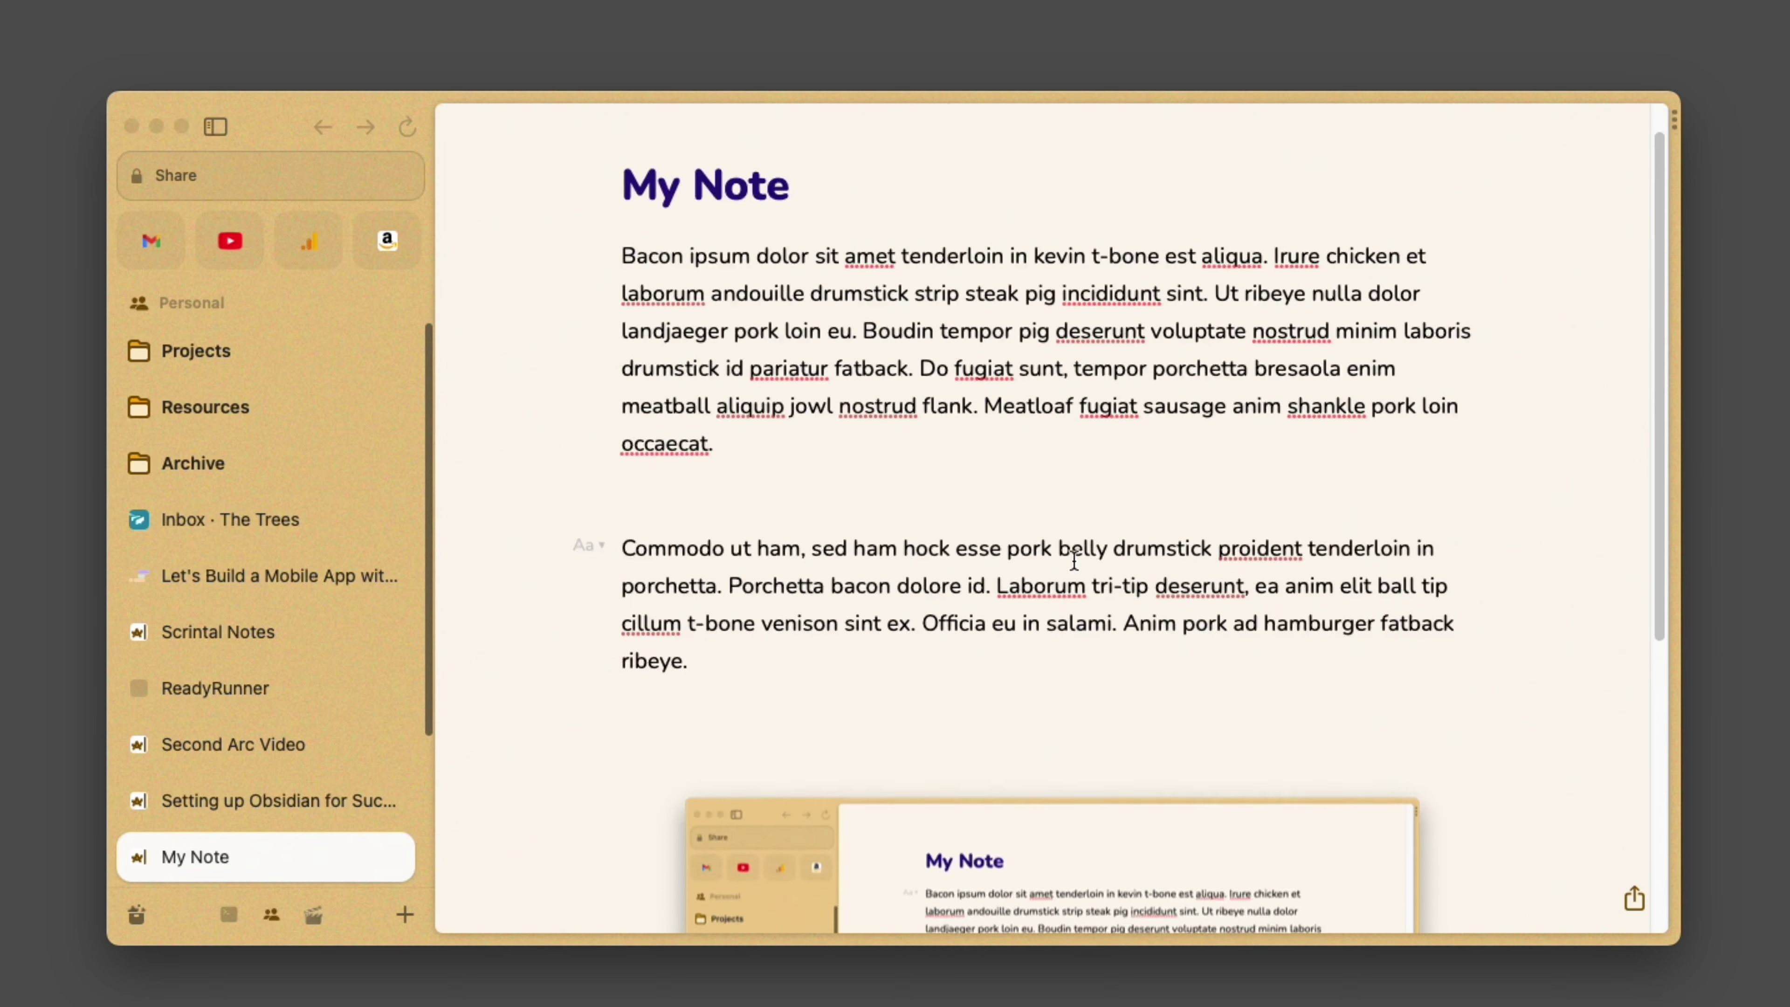
{"action": "scroll", "coordinate": [1074, 561], "scroll_direction": "down", "scroll_amount": 5}
{"action": "scroll", "coordinate": [1130, 619], "scroll_direction": "up", "scroll_amount": 6}
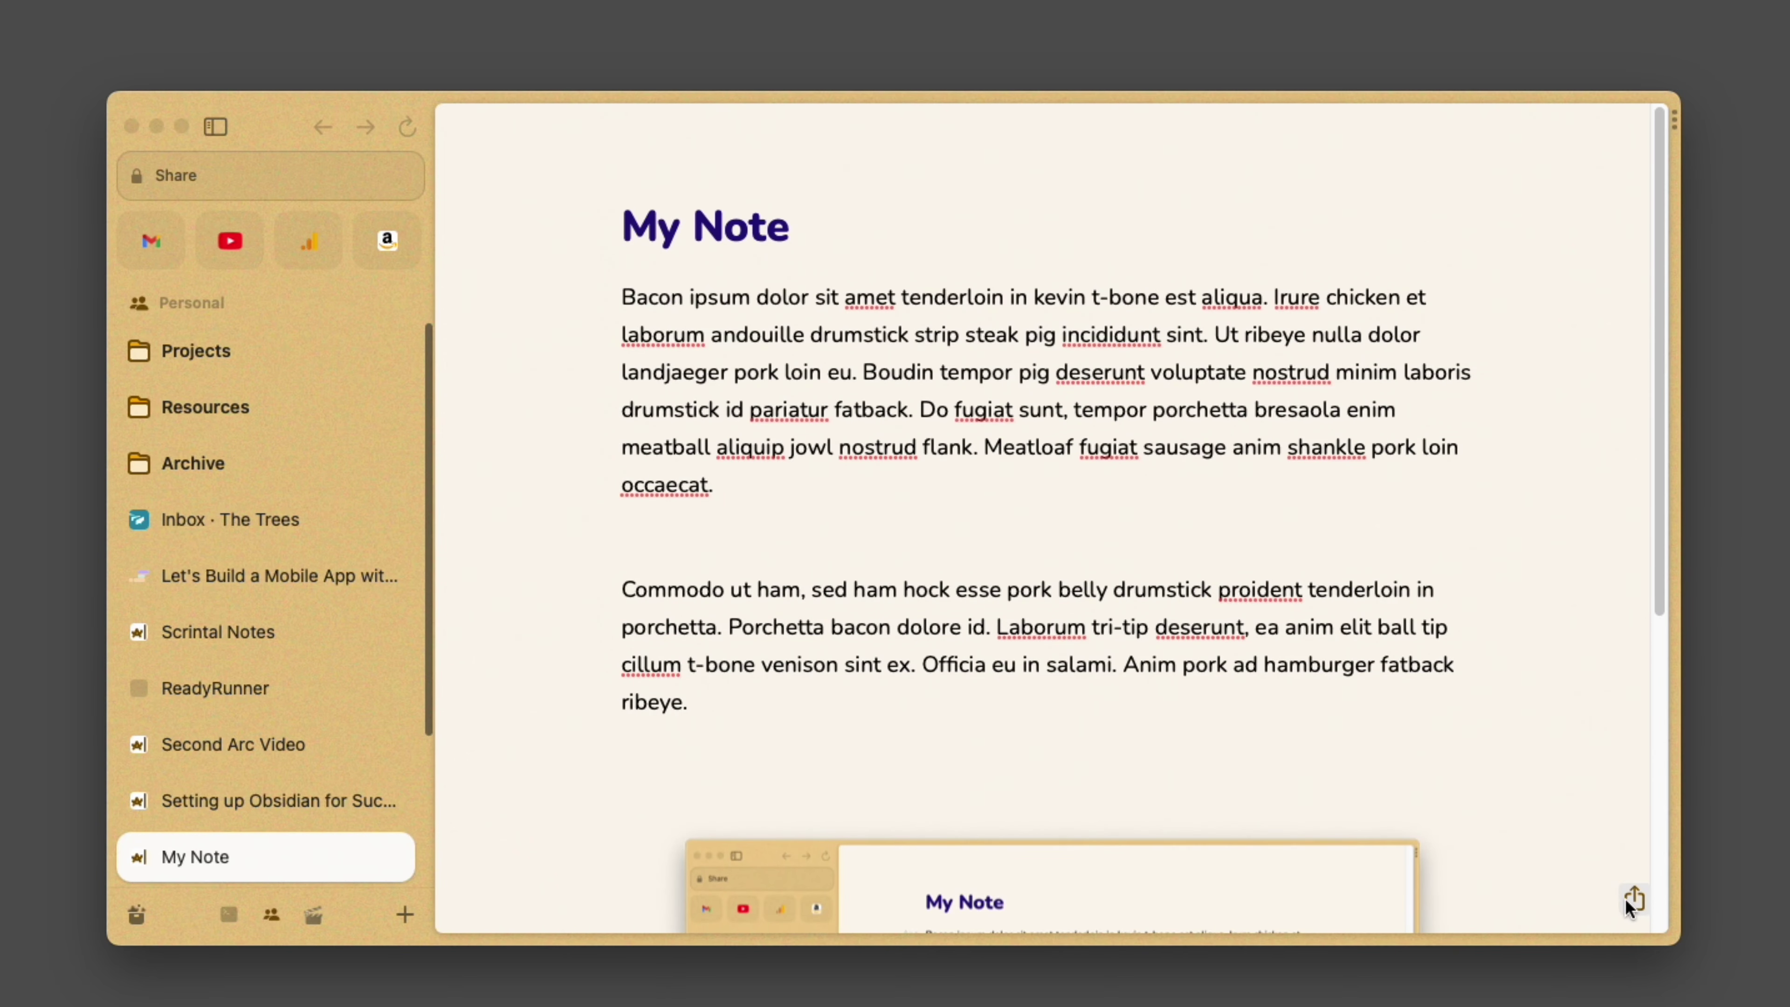
Look at the note's sharing options, then drag My Note into the Archive folder.
{"action": "left_click", "coordinate": [1630, 900]}
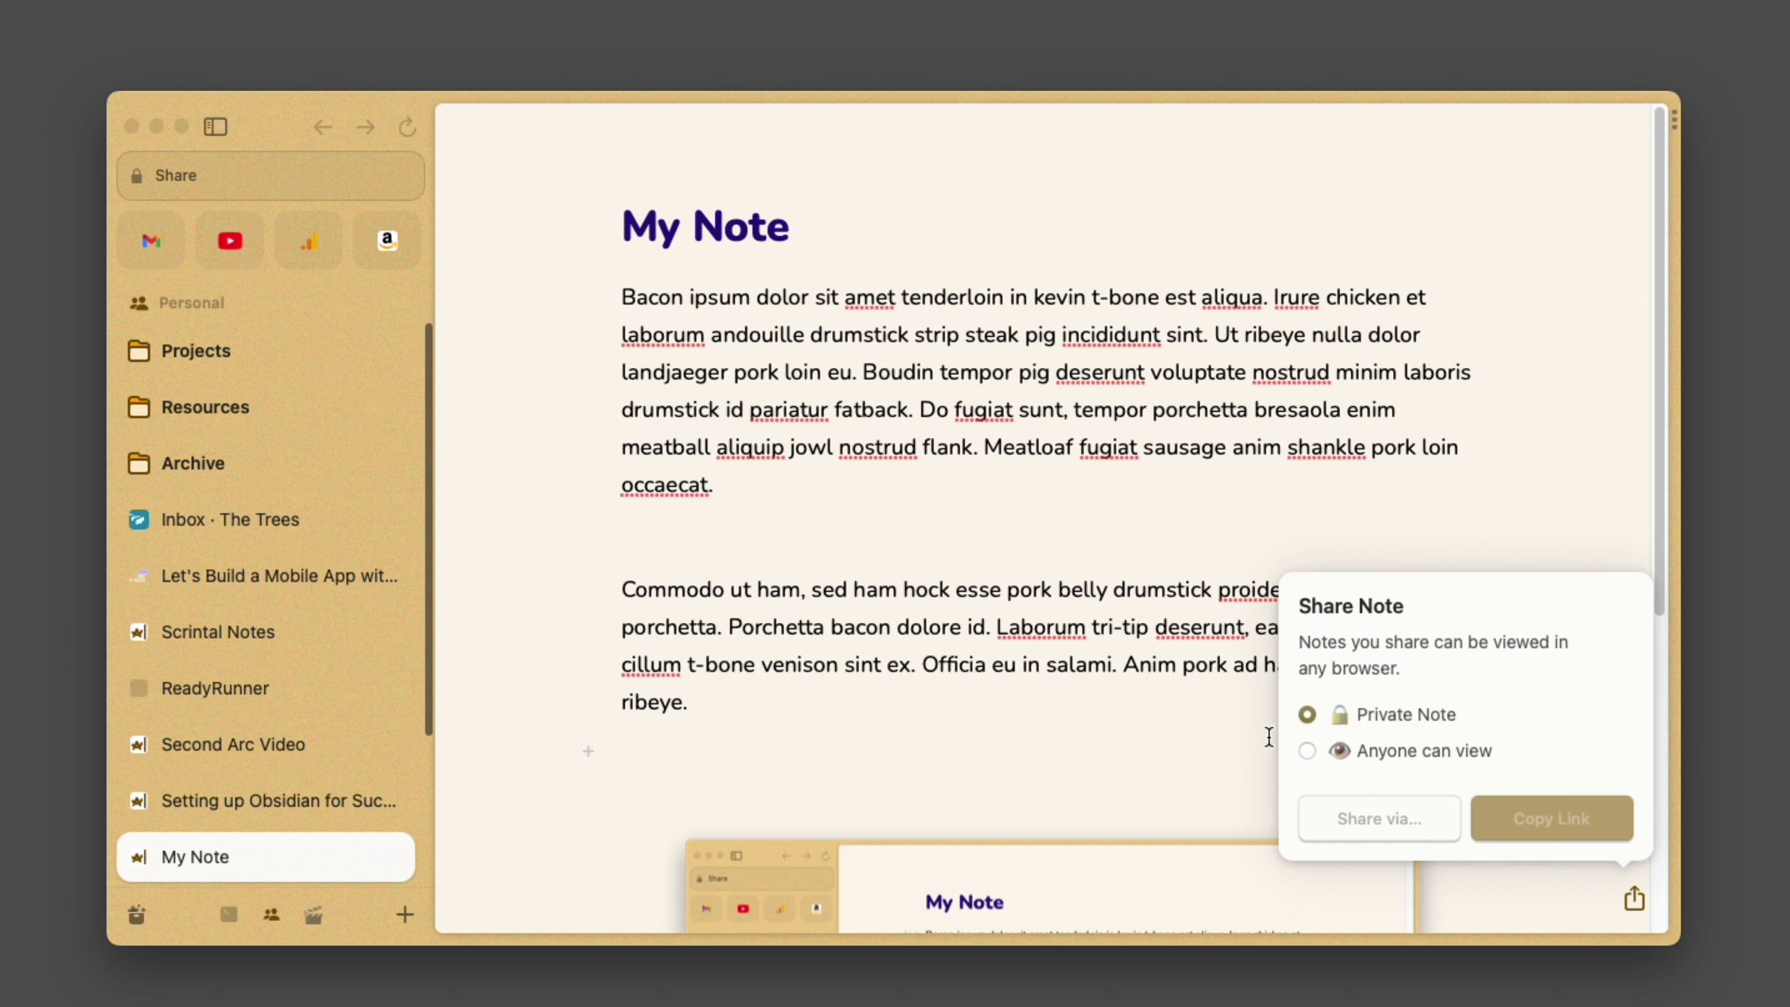
{"action": "left_click", "coordinate": [1012, 537]}
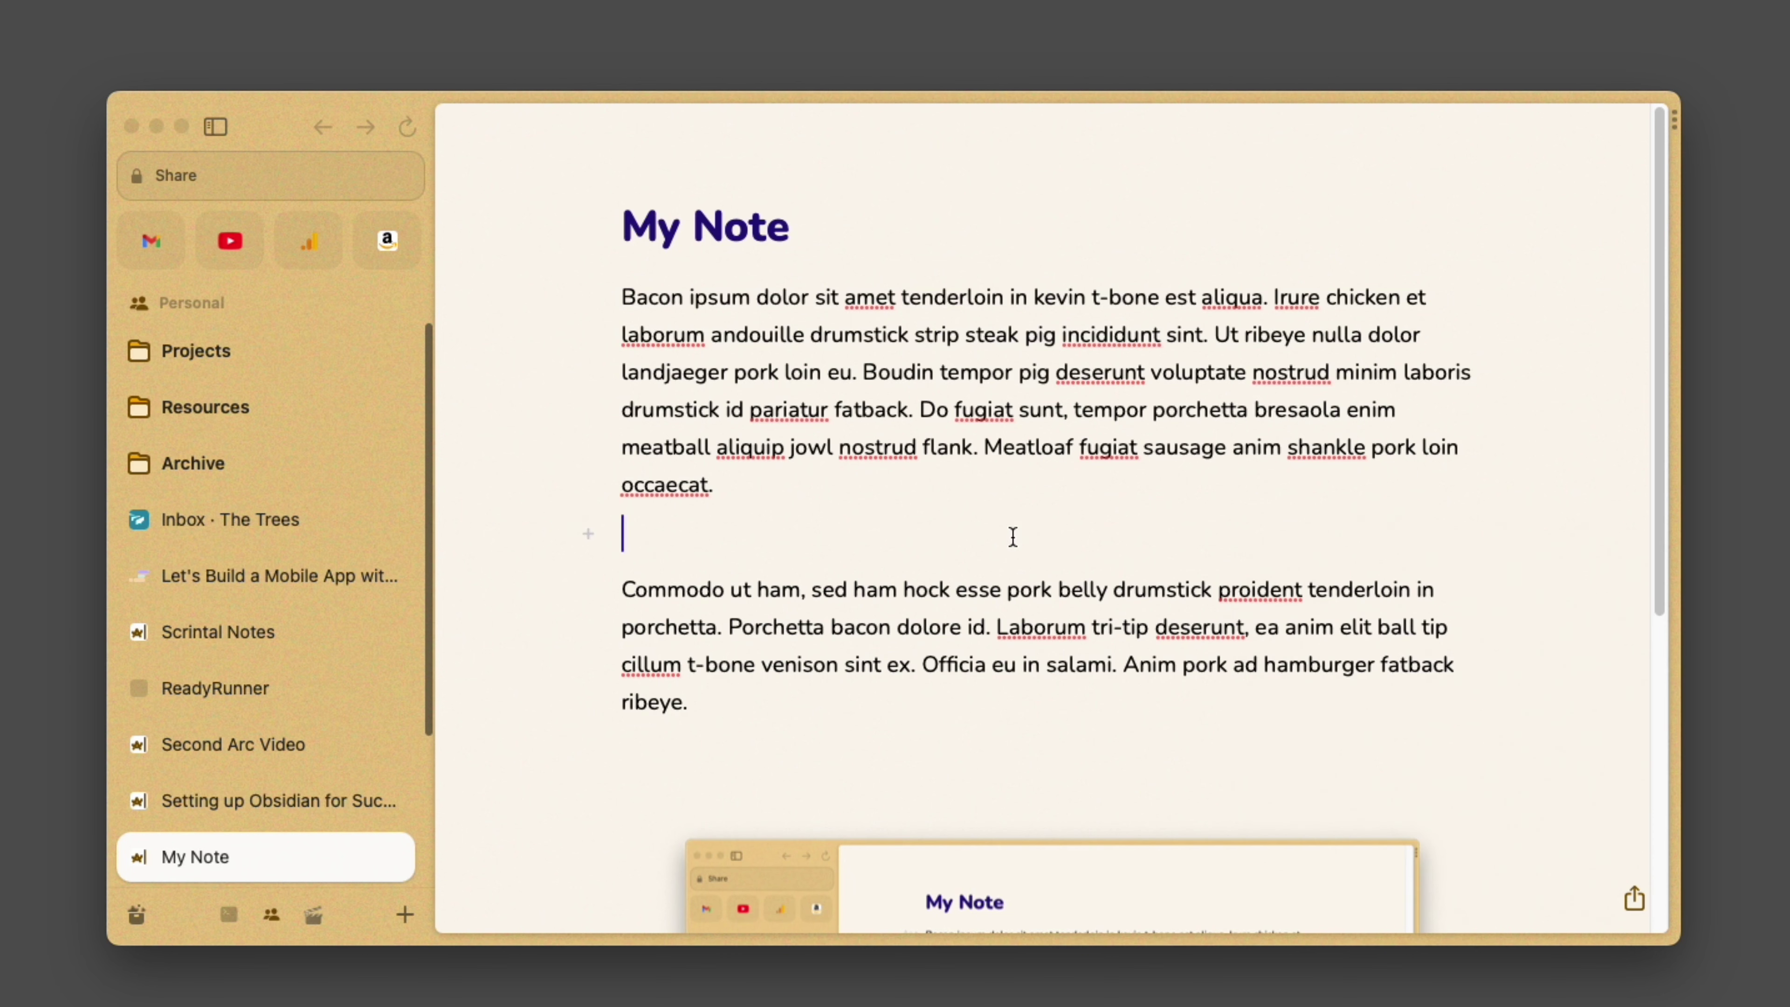
{"action": "left_click_drag", "start_coordinate": [187, 855], "coordinate": [190, 463]}
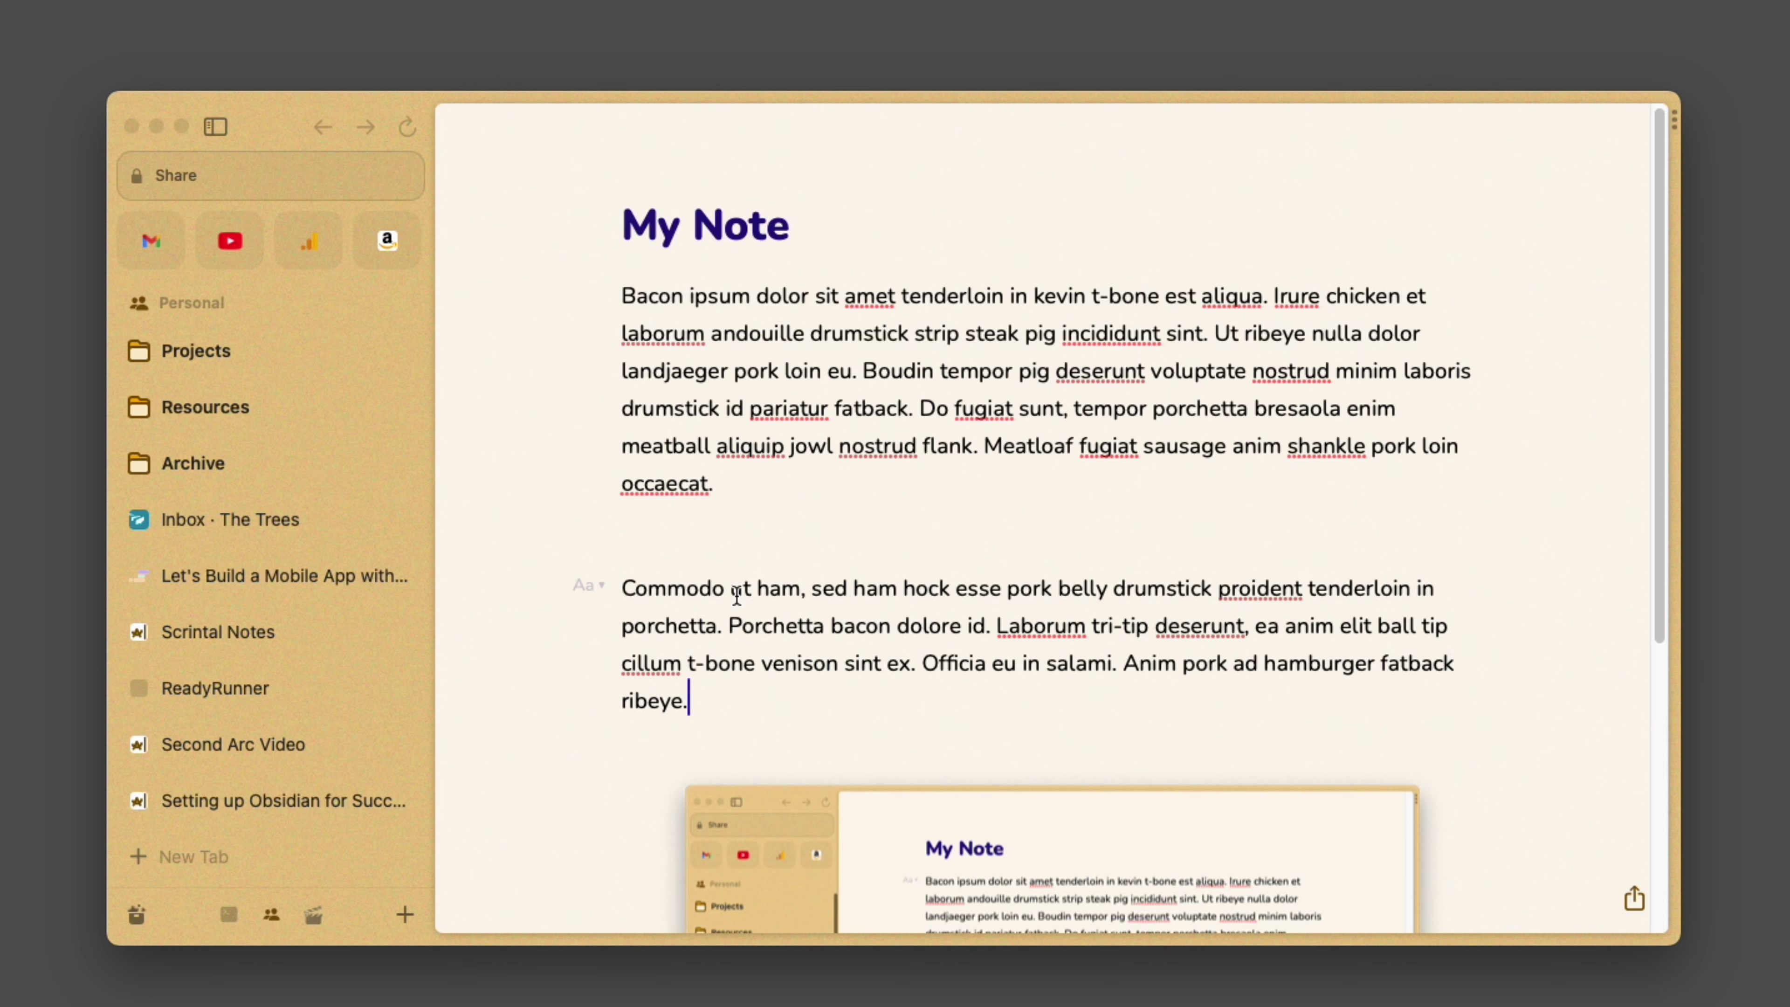
{"action": "key", "text": "super+w"}
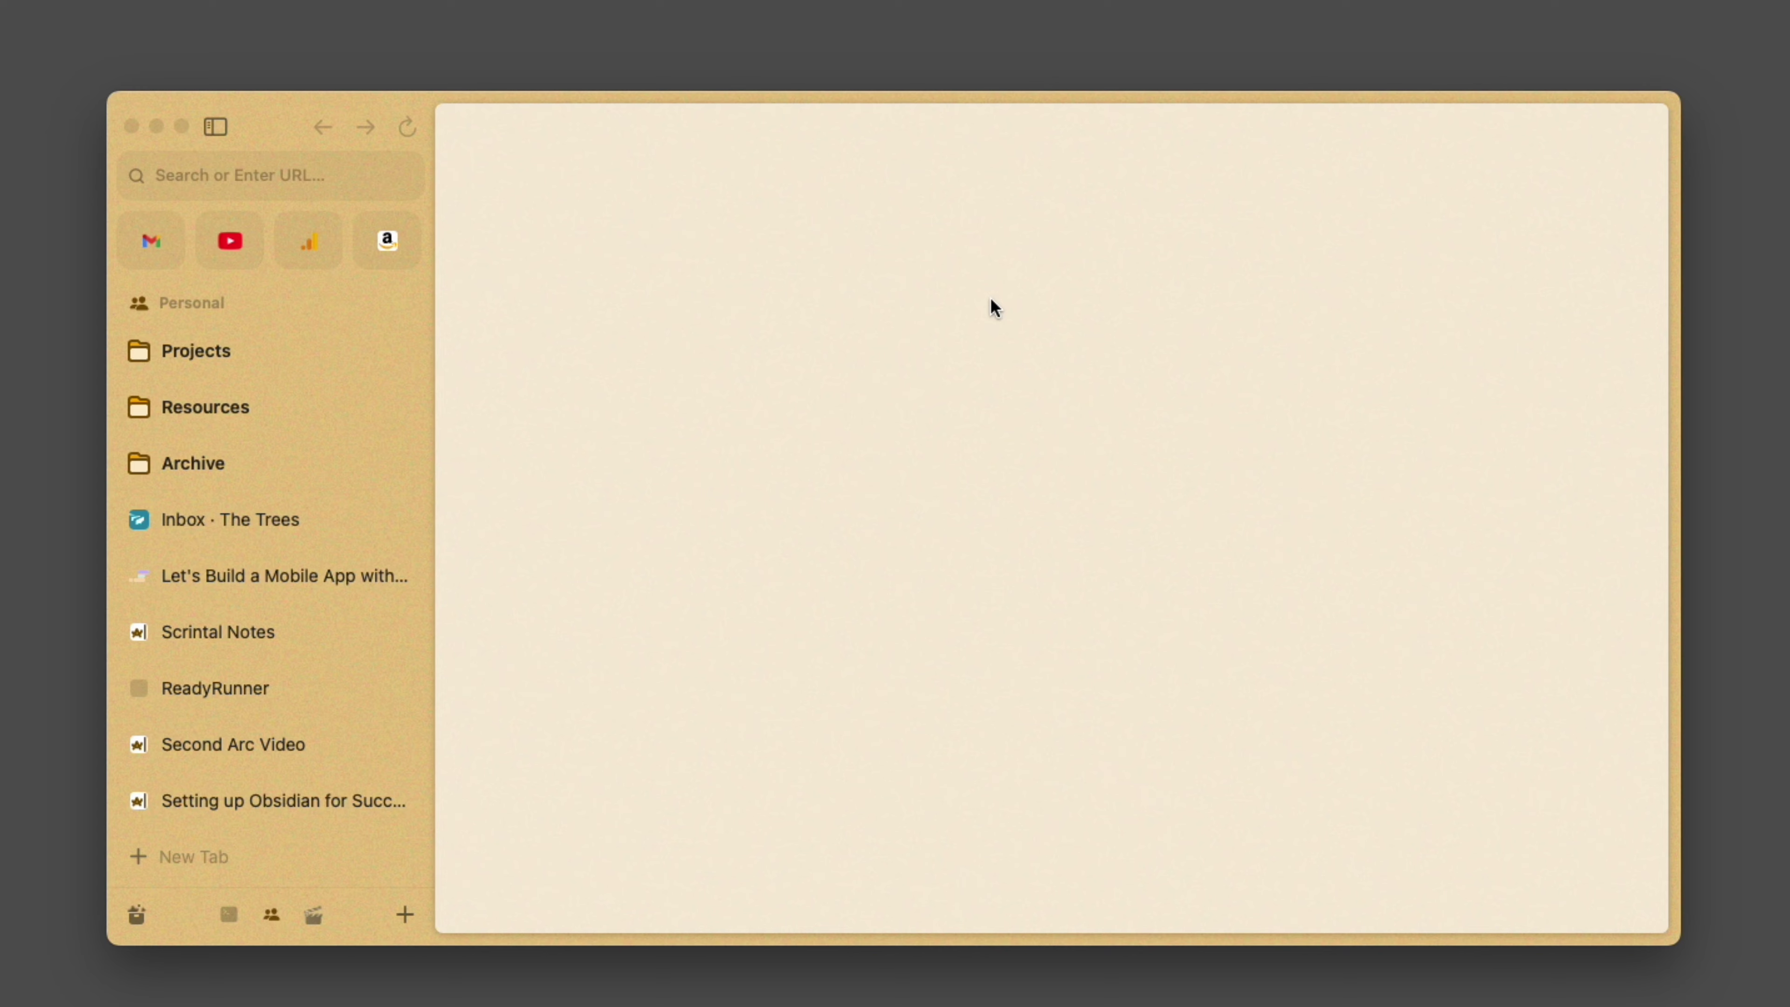
{"action": "key", "text": "super+t"}
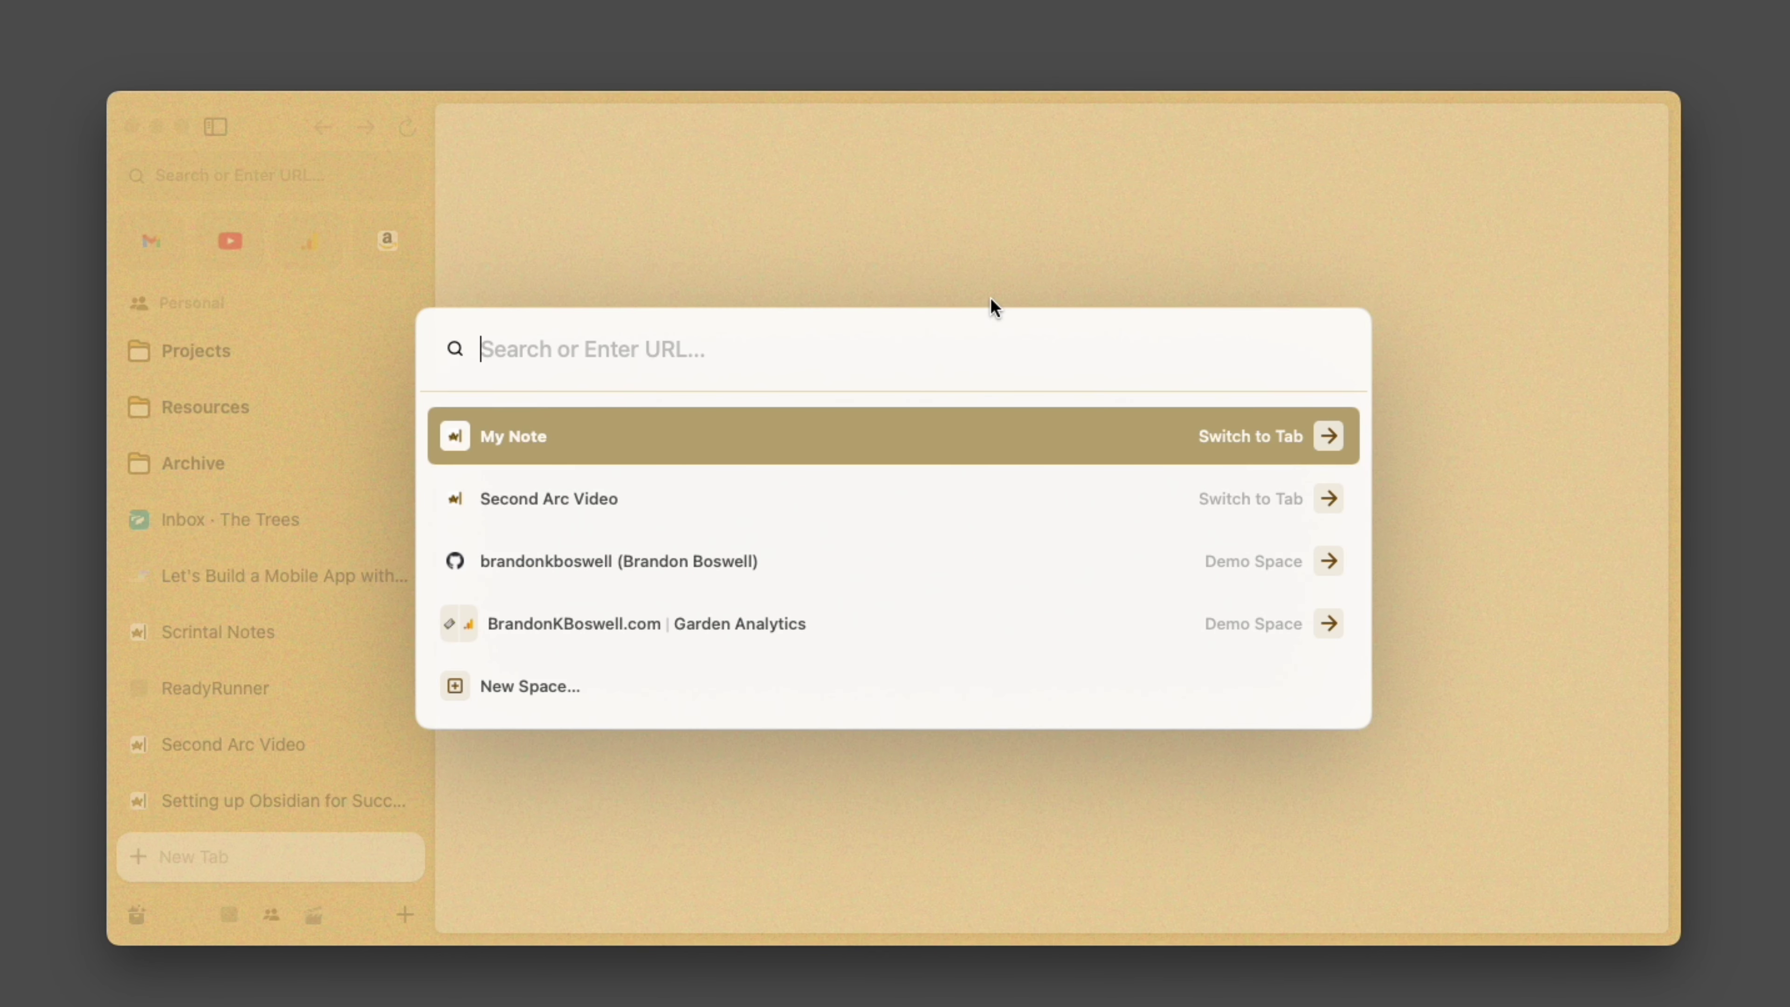
{"action": "type", "text": "my note"}
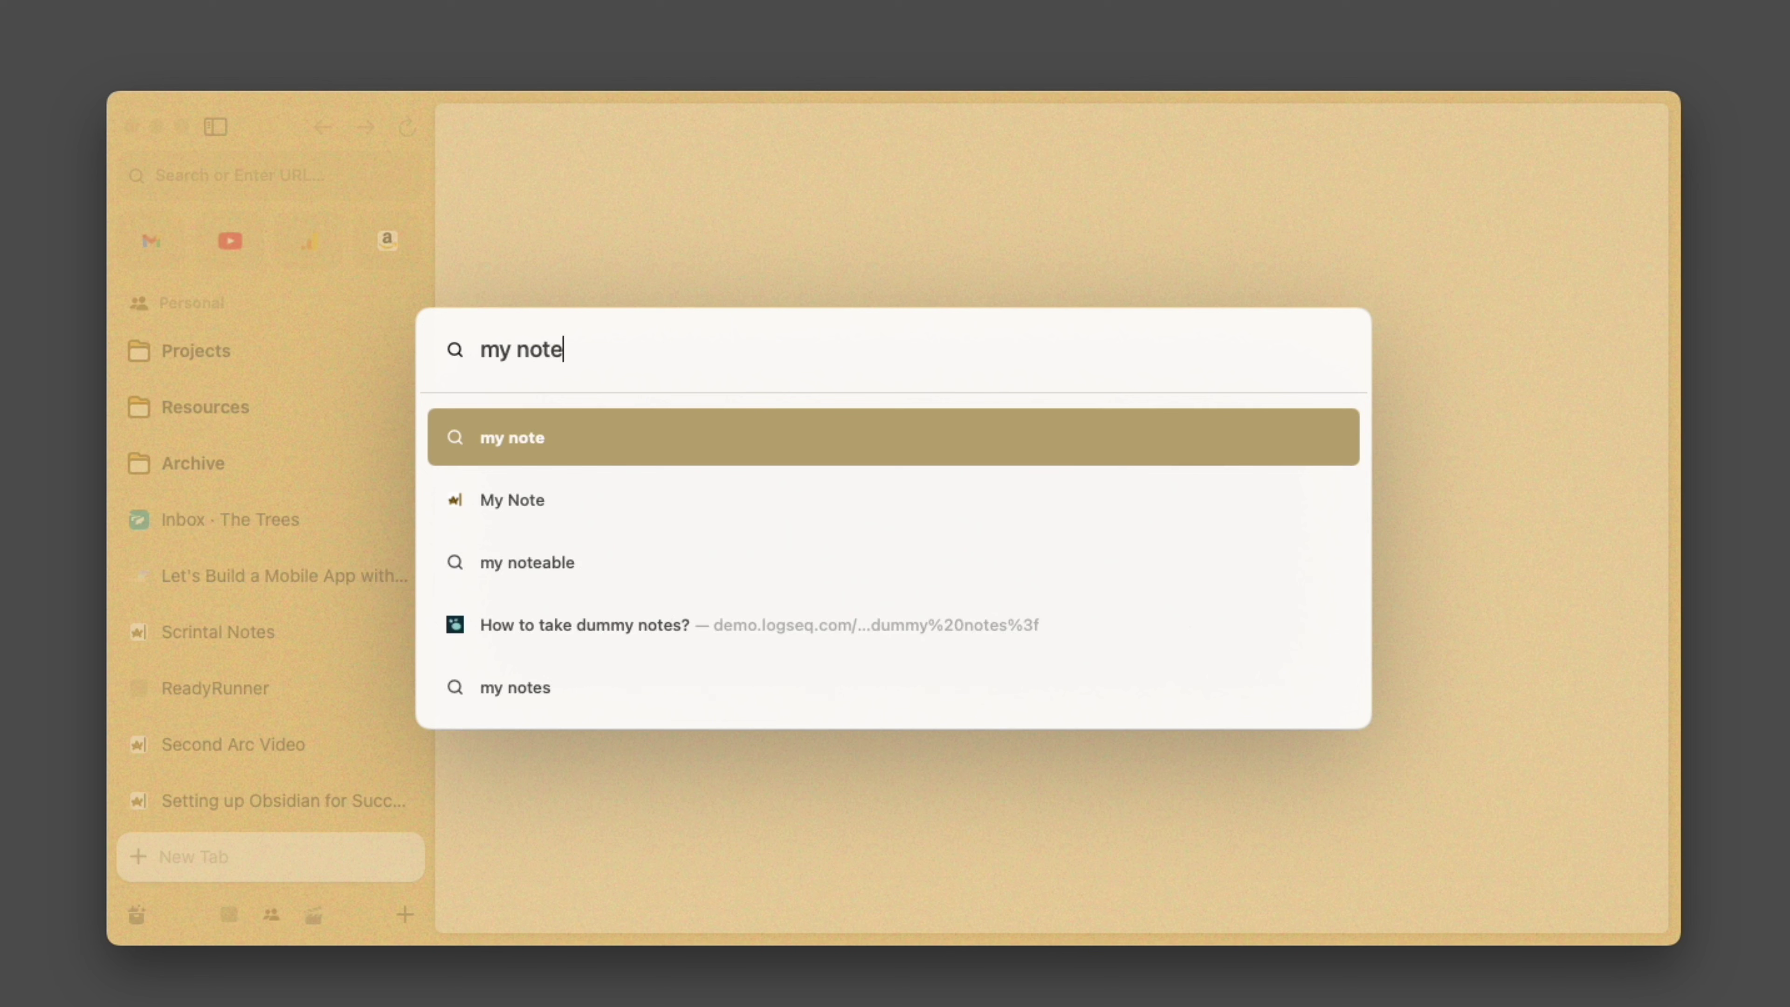
{"action": "key", "text": "Down"}
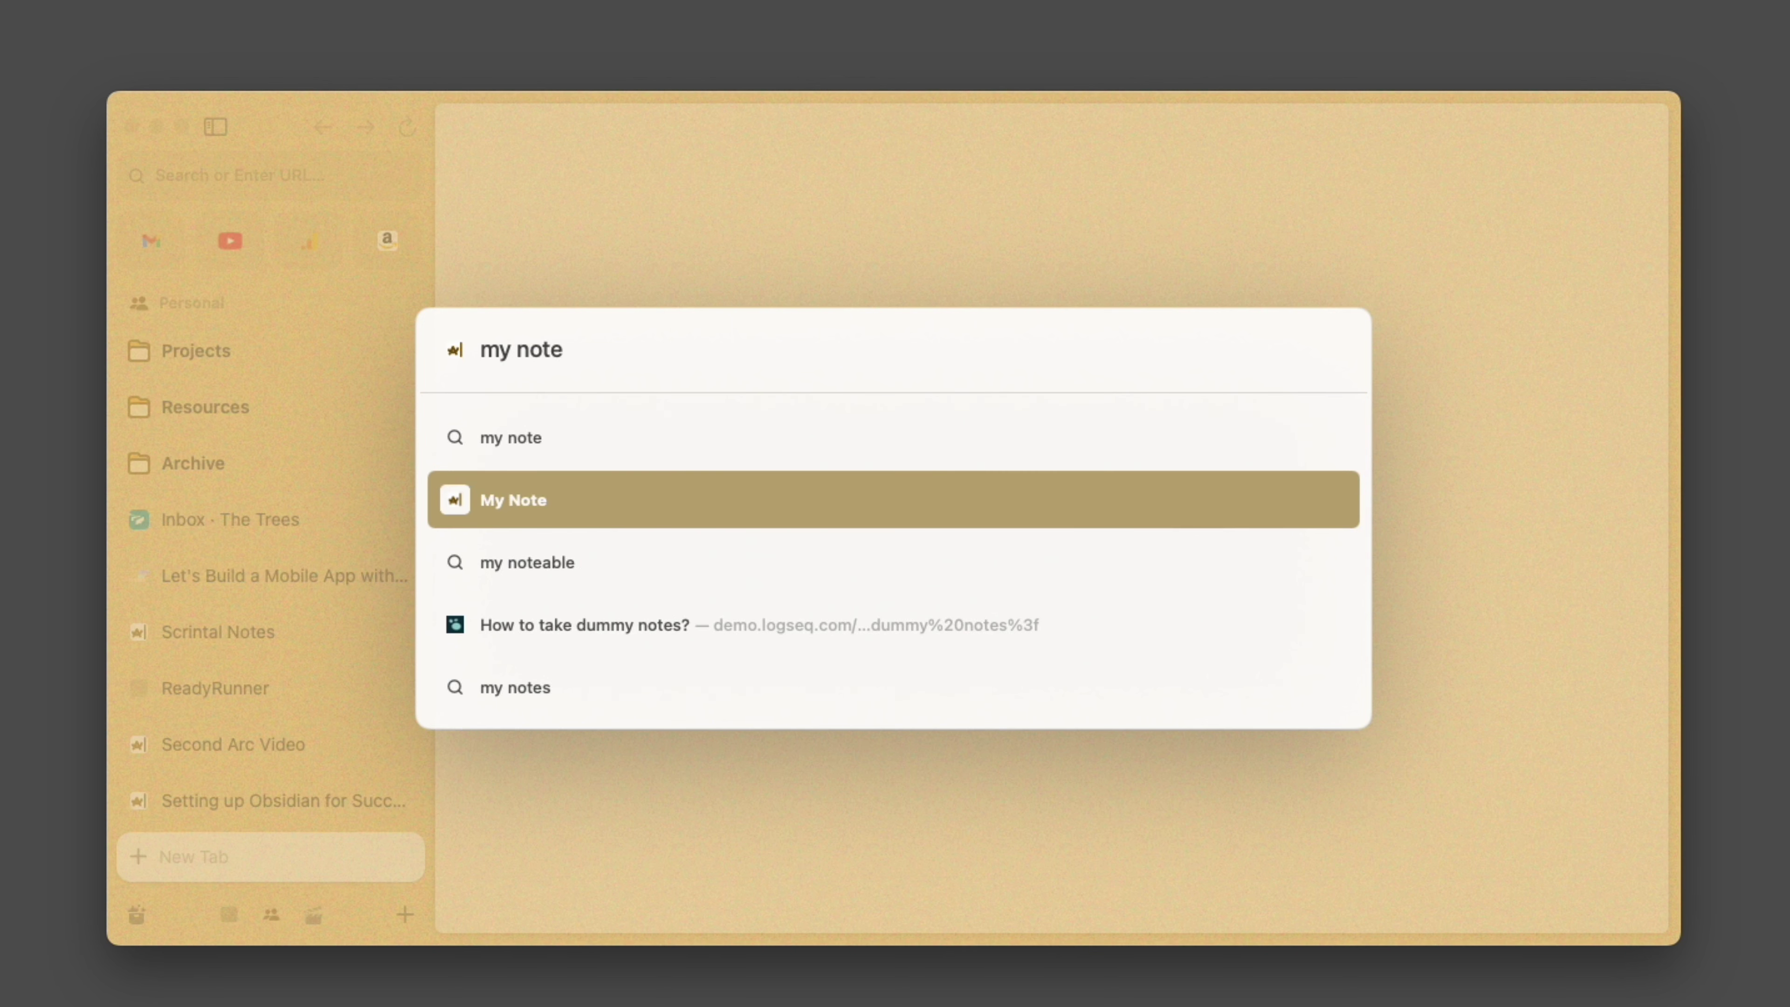
{"action": "key", "text": "Escape"}
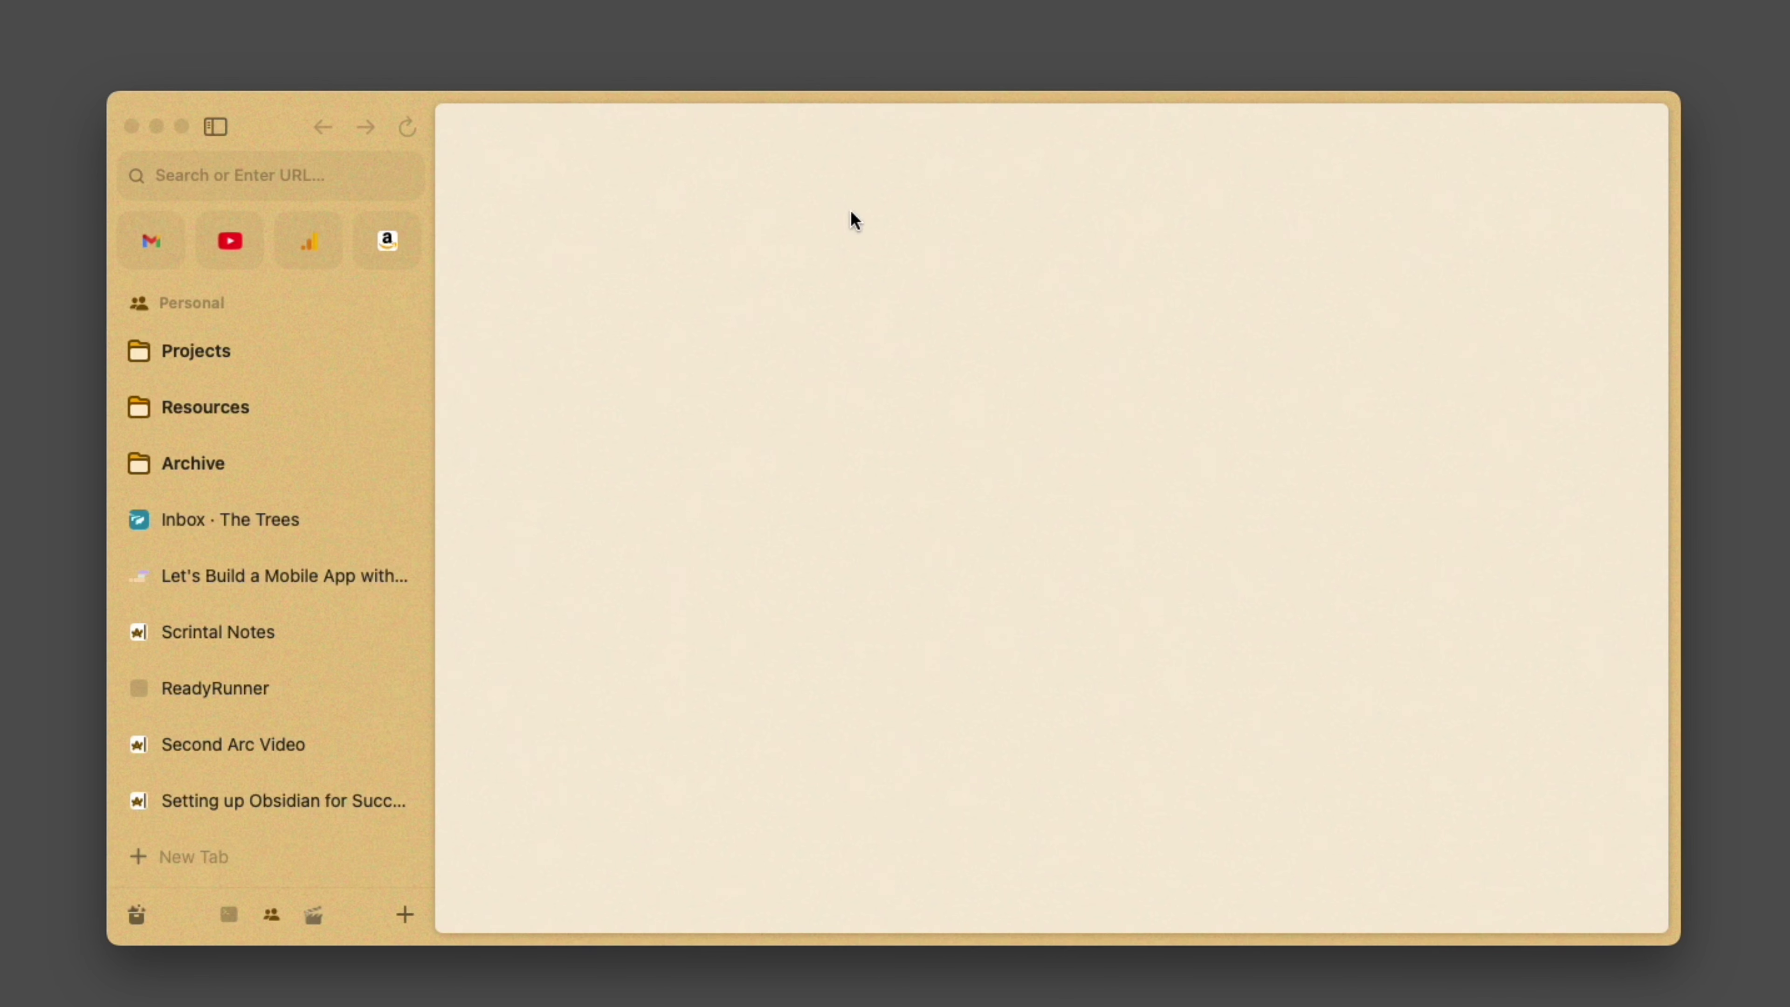
{"action": "left_click", "coordinate": [244, 463]}
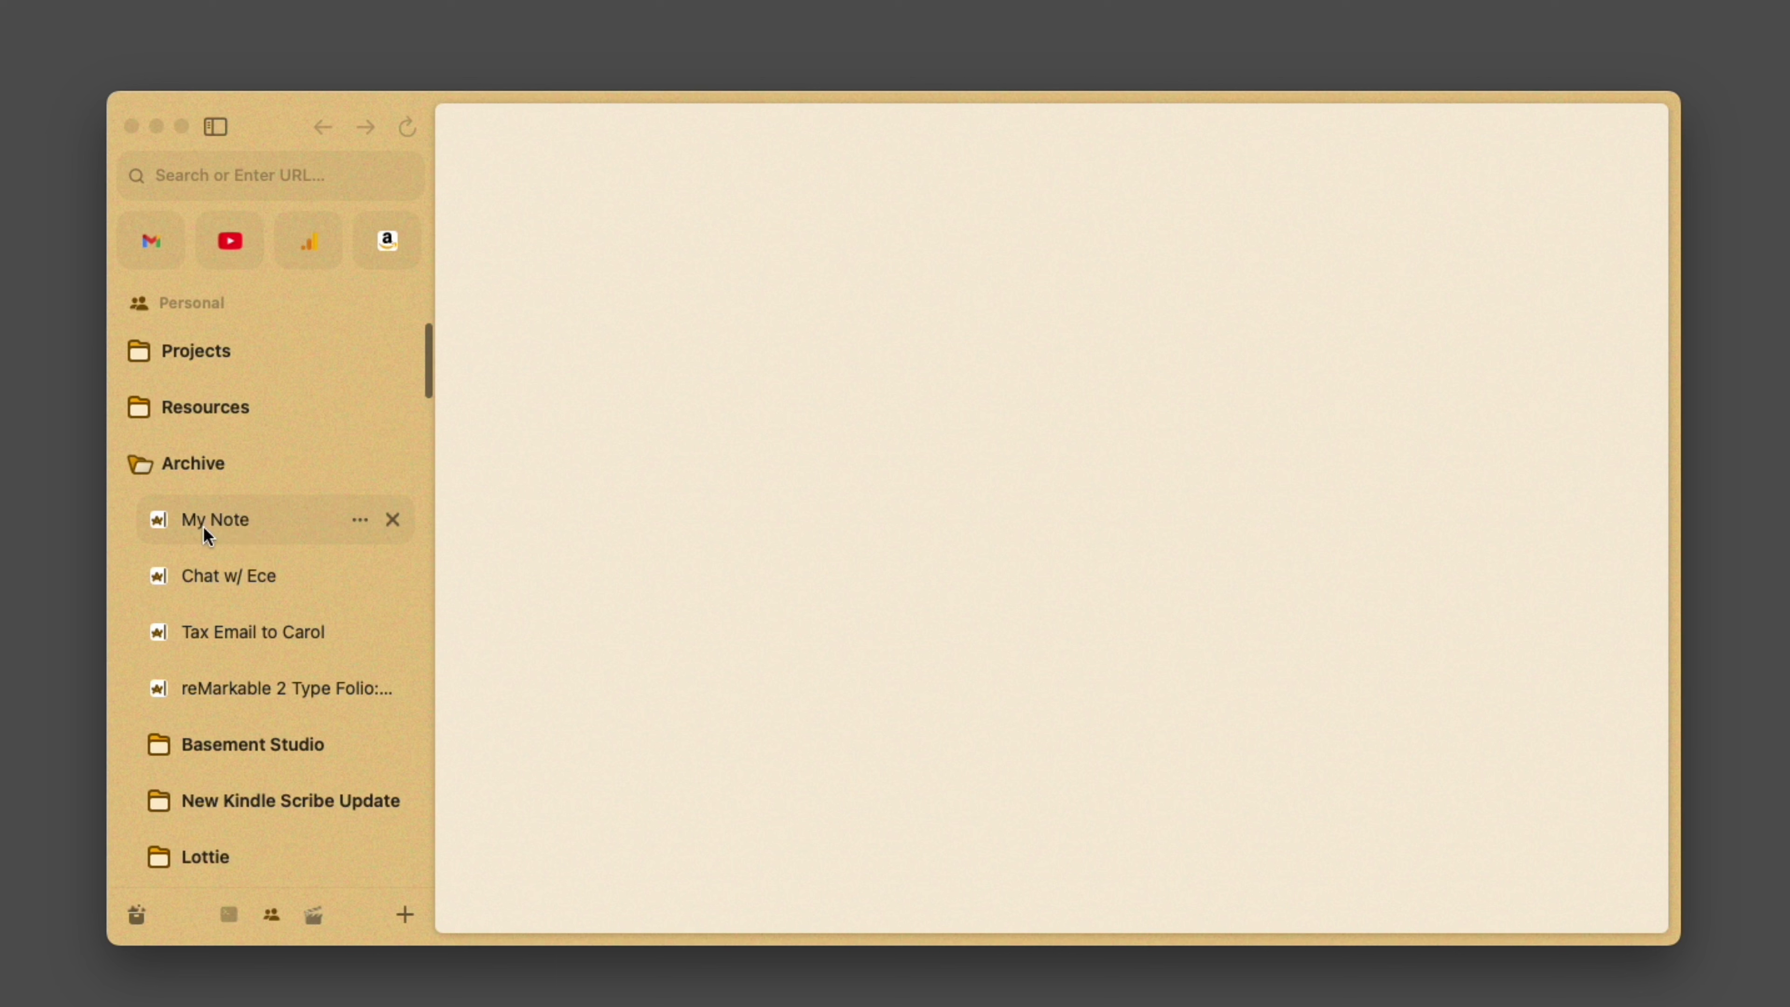
{"action": "left_click", "coordinate": [169, 473]}
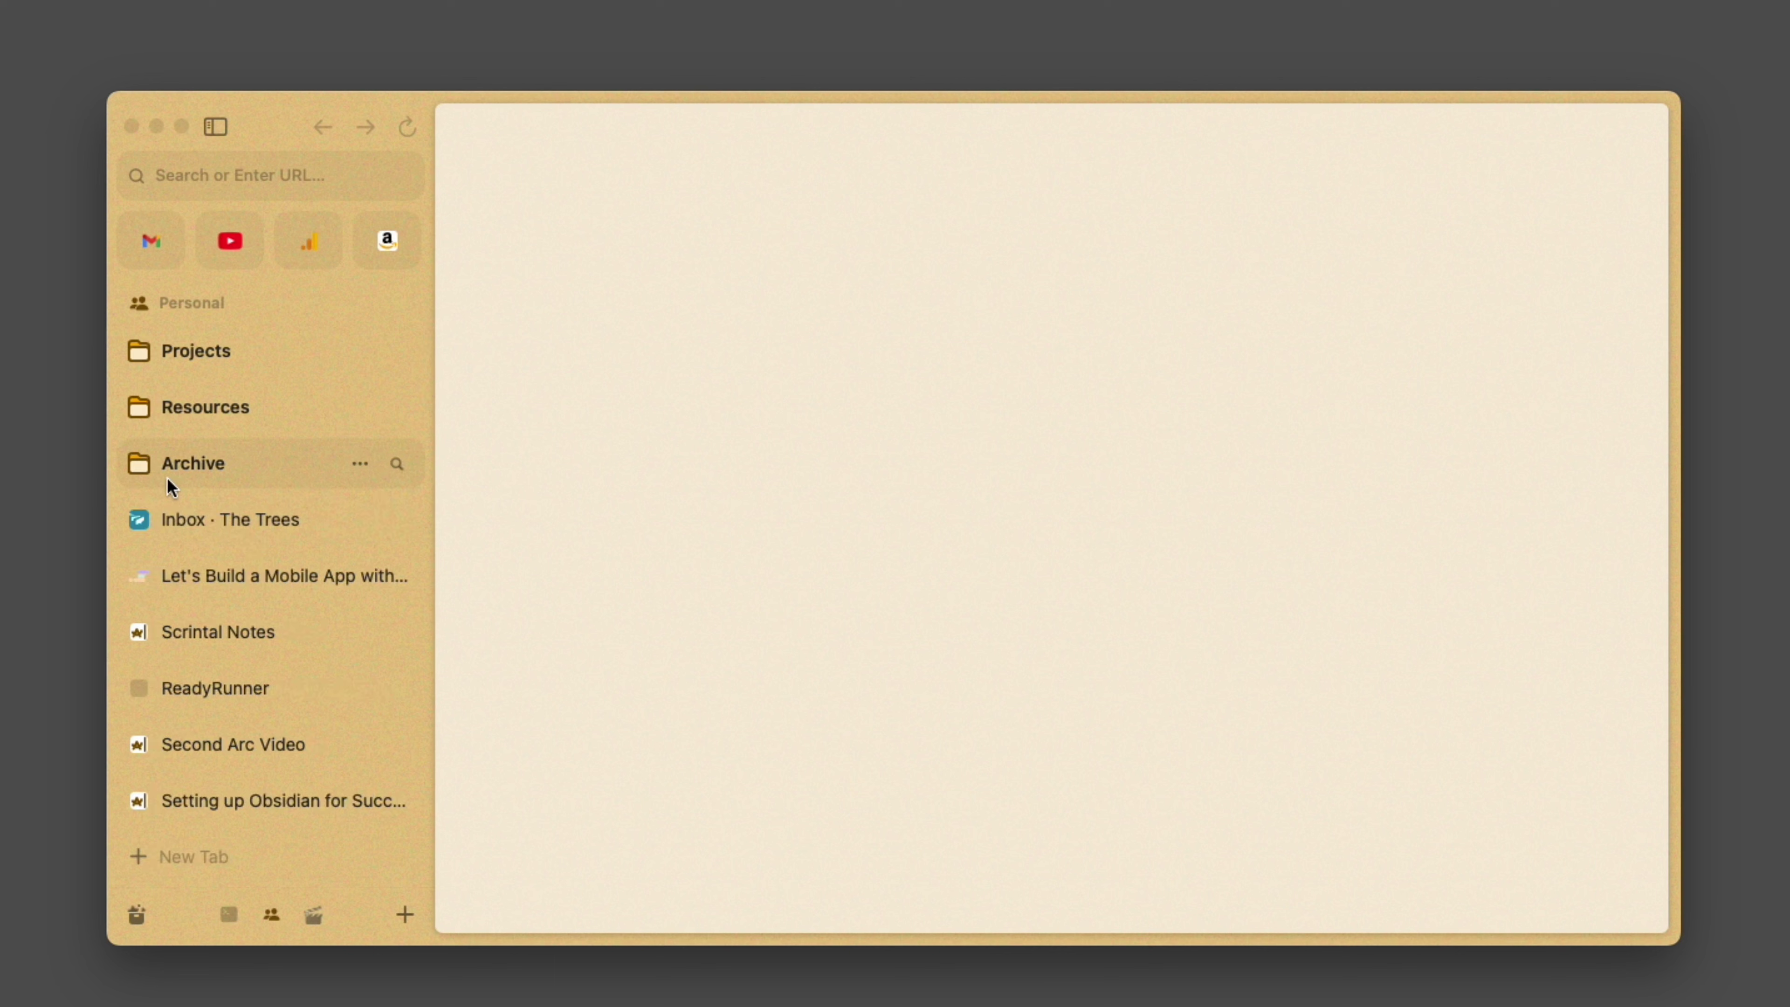
Create a new easel from the sidebar's + menu and give it the title 'My Easel'.
{"action": "left_click", "coordinate": [403, 916]}
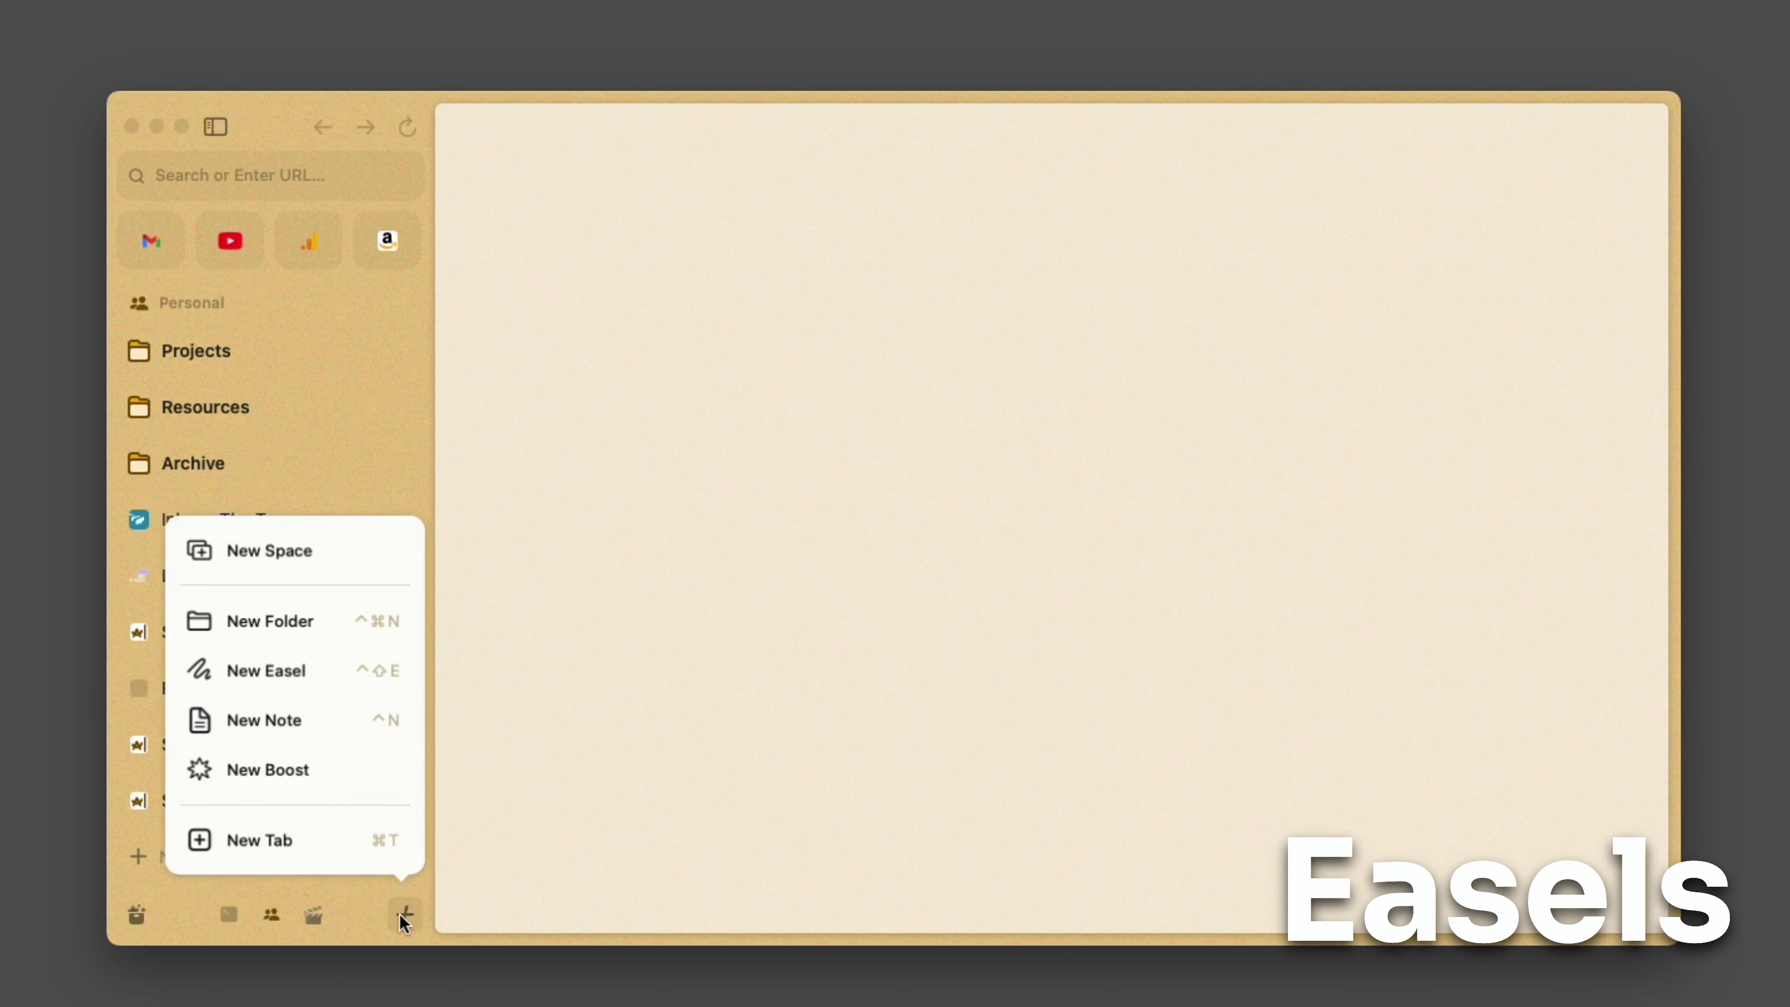
{"action": "left_click", "coordinate": [274, 671]}
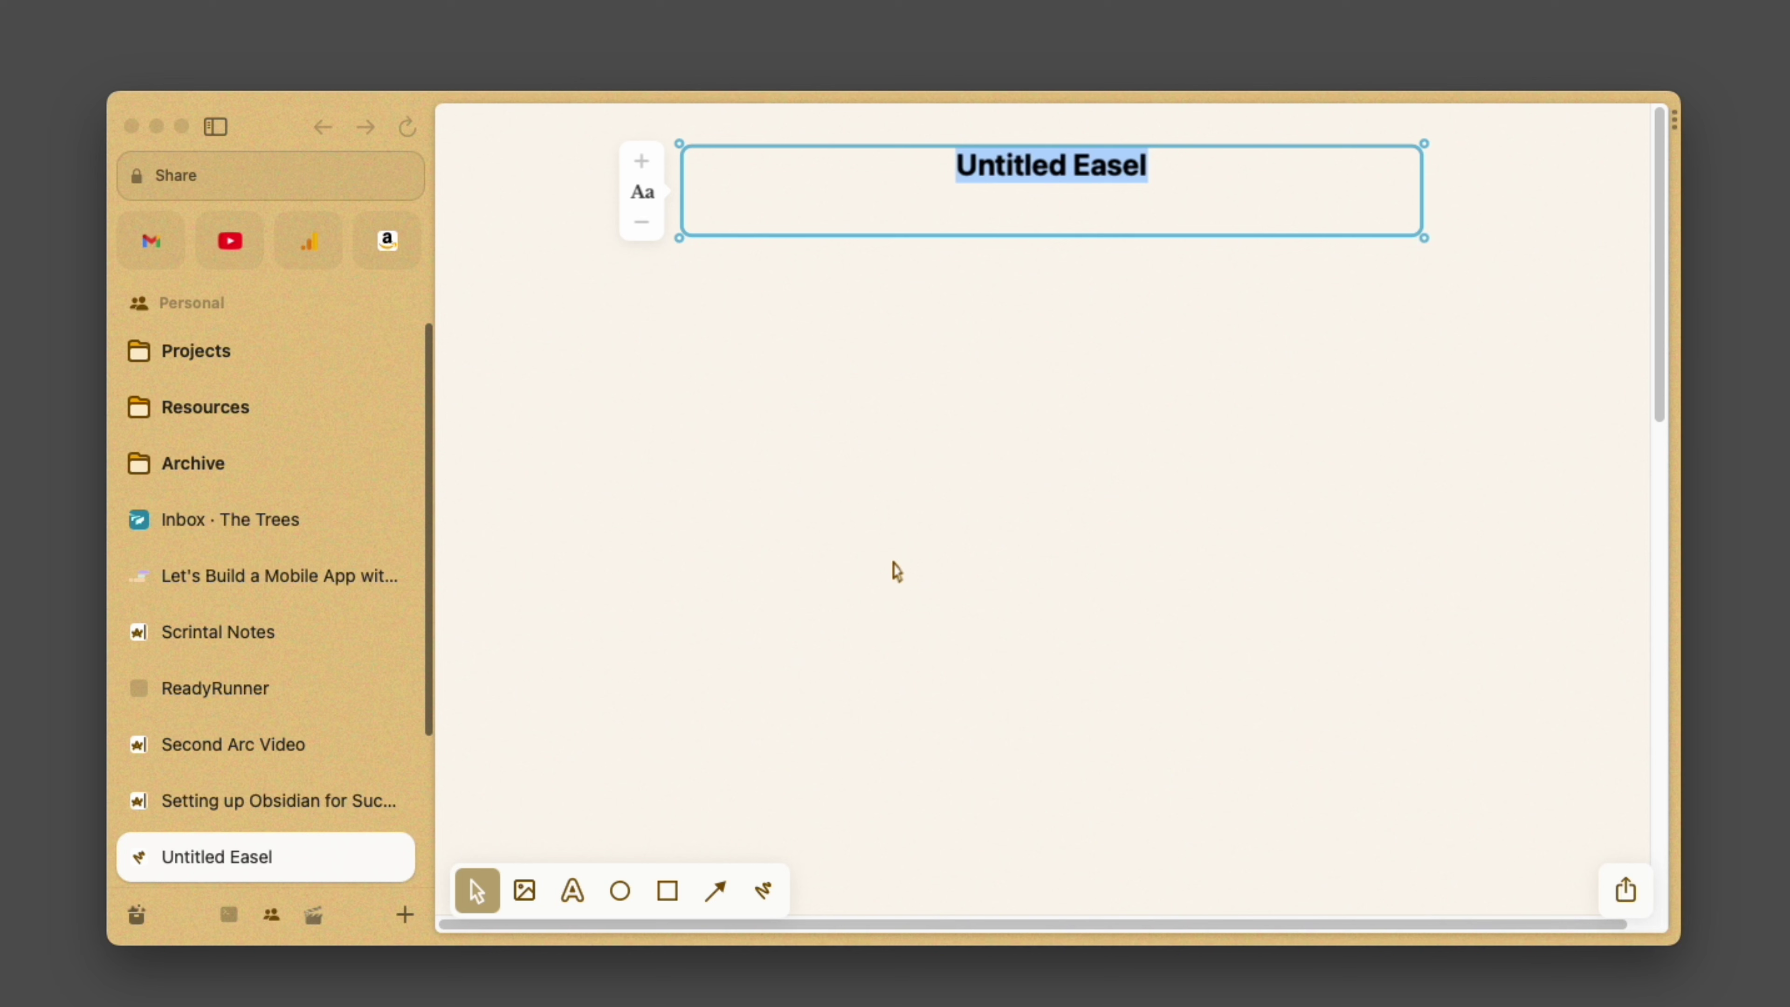
{"action": "type", "text": "MY"}
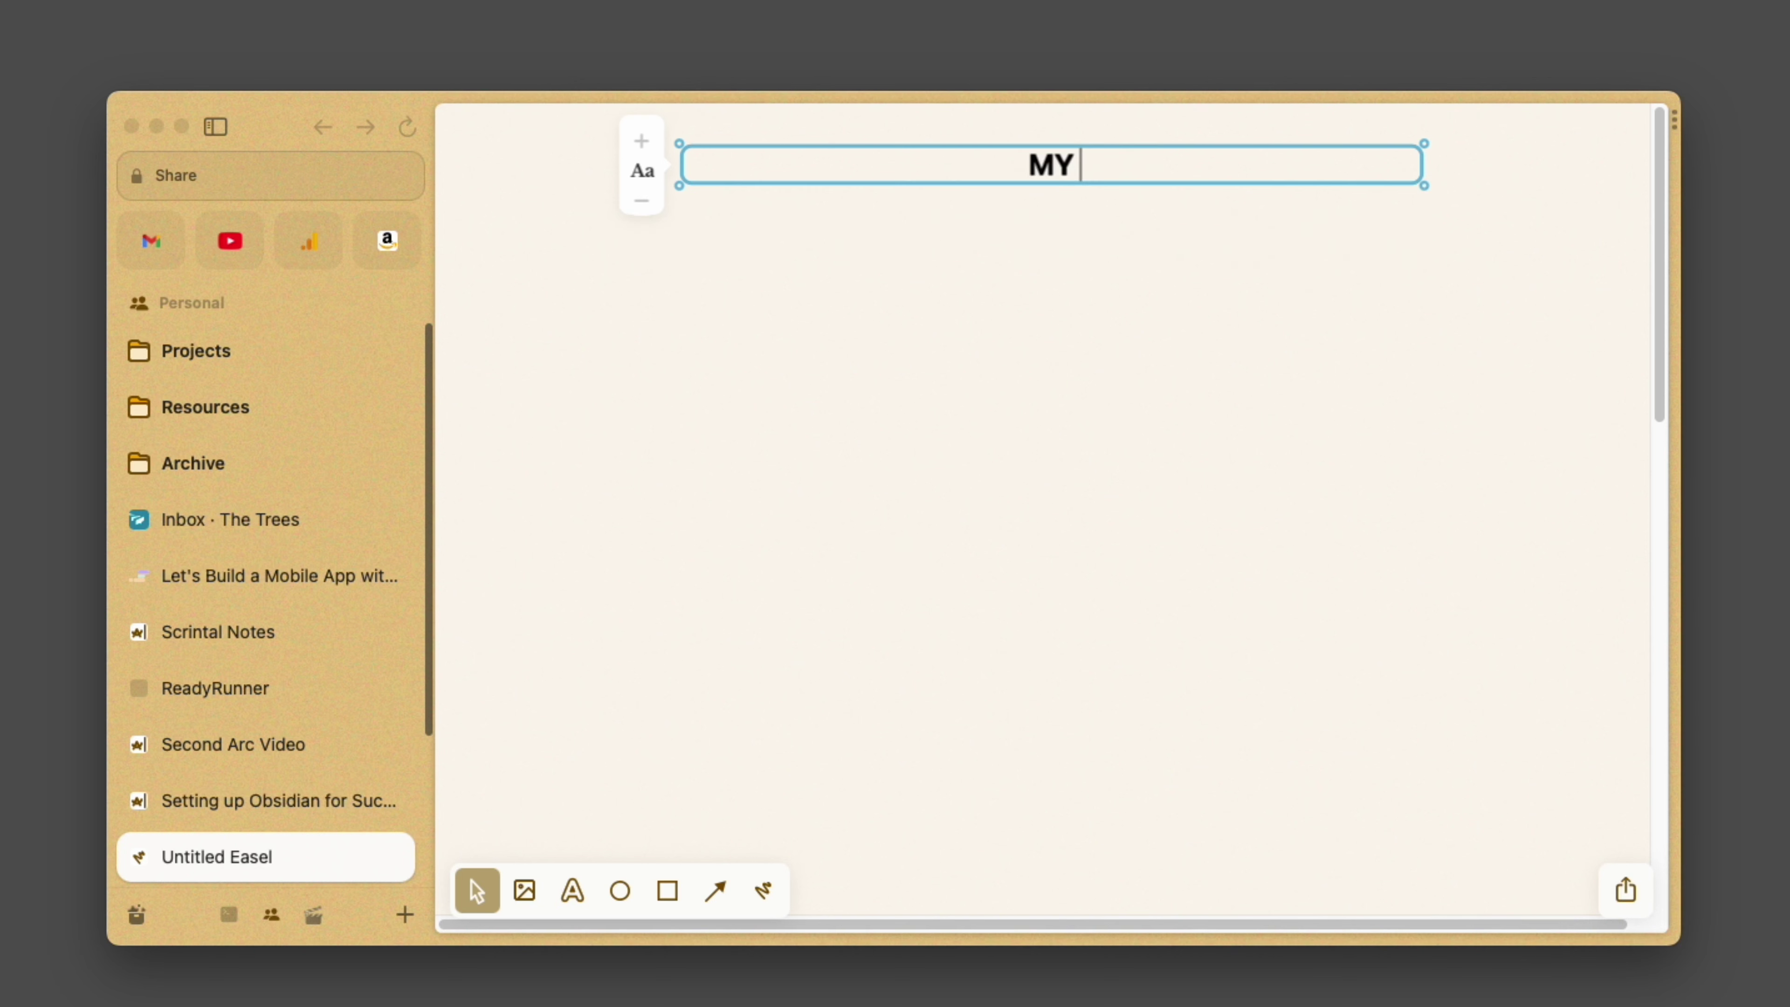
{"action": "key", "text": "BackSpace"}
{"action": "type", "text": "y Earsel"}
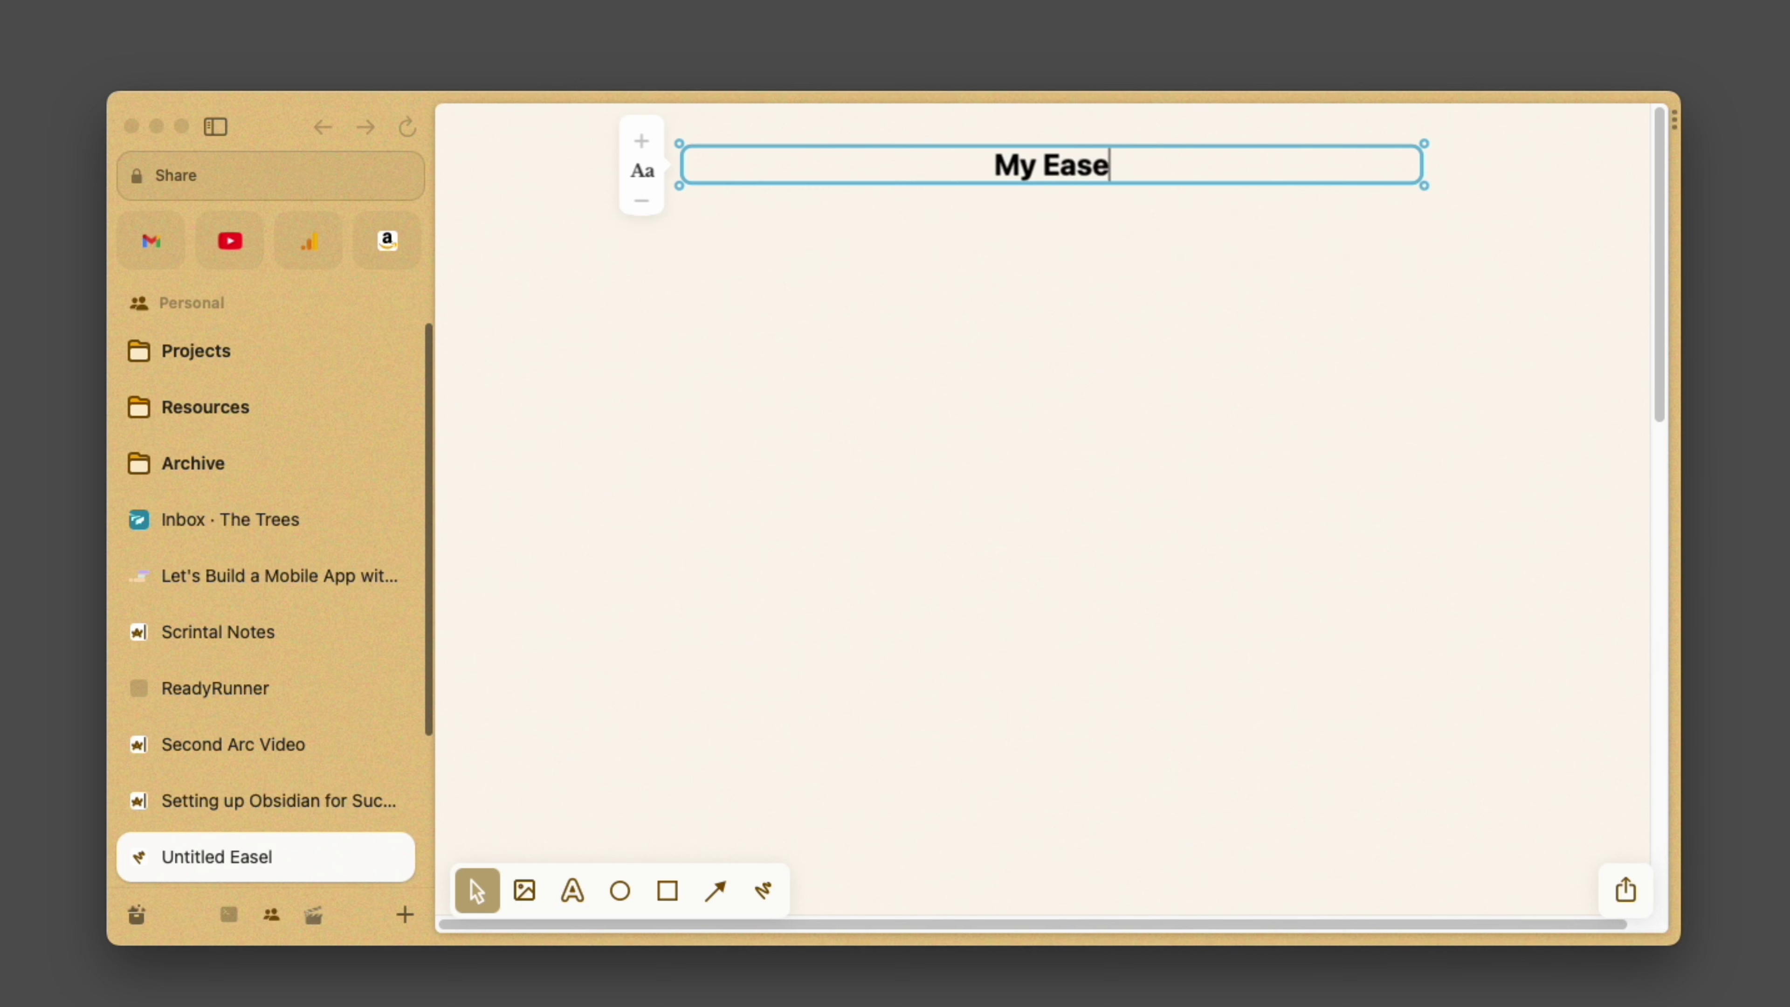
{"action": "left_click", "coordinate": [842, 688]}
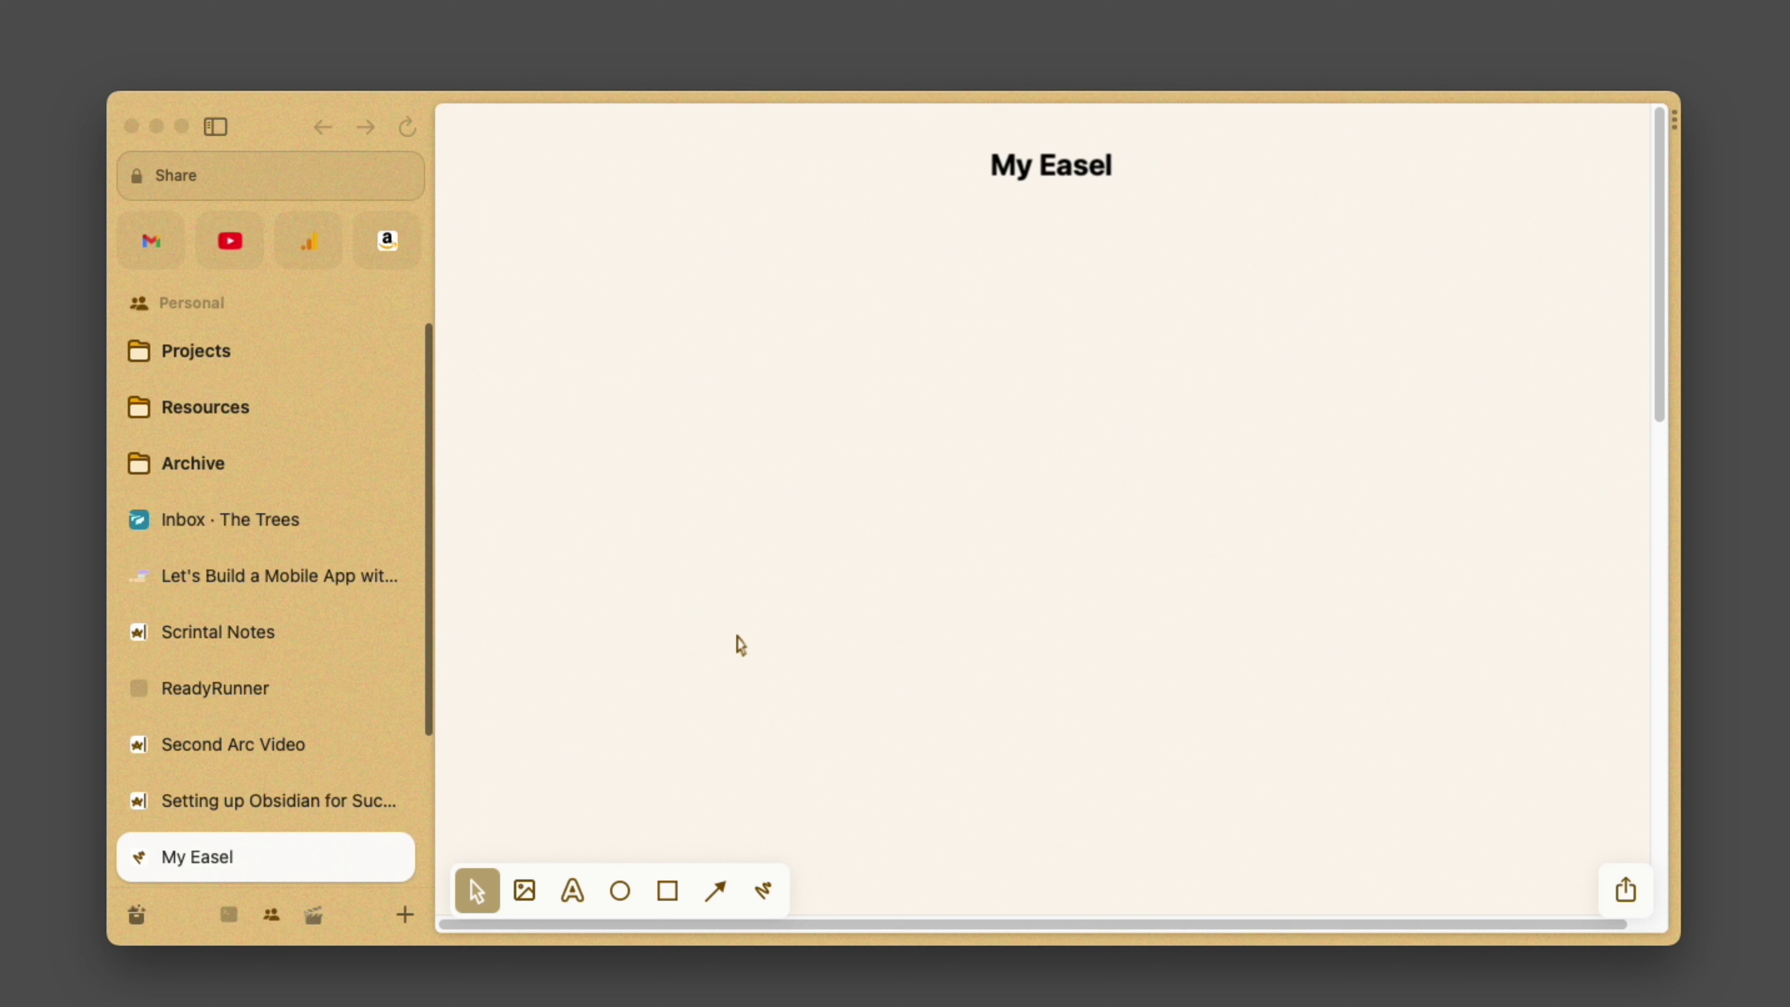
Add a 'My Text' label and paste the My Note screenshot at the canvas centre.
{"action": "left_click", "coordinate": [573, 890]}
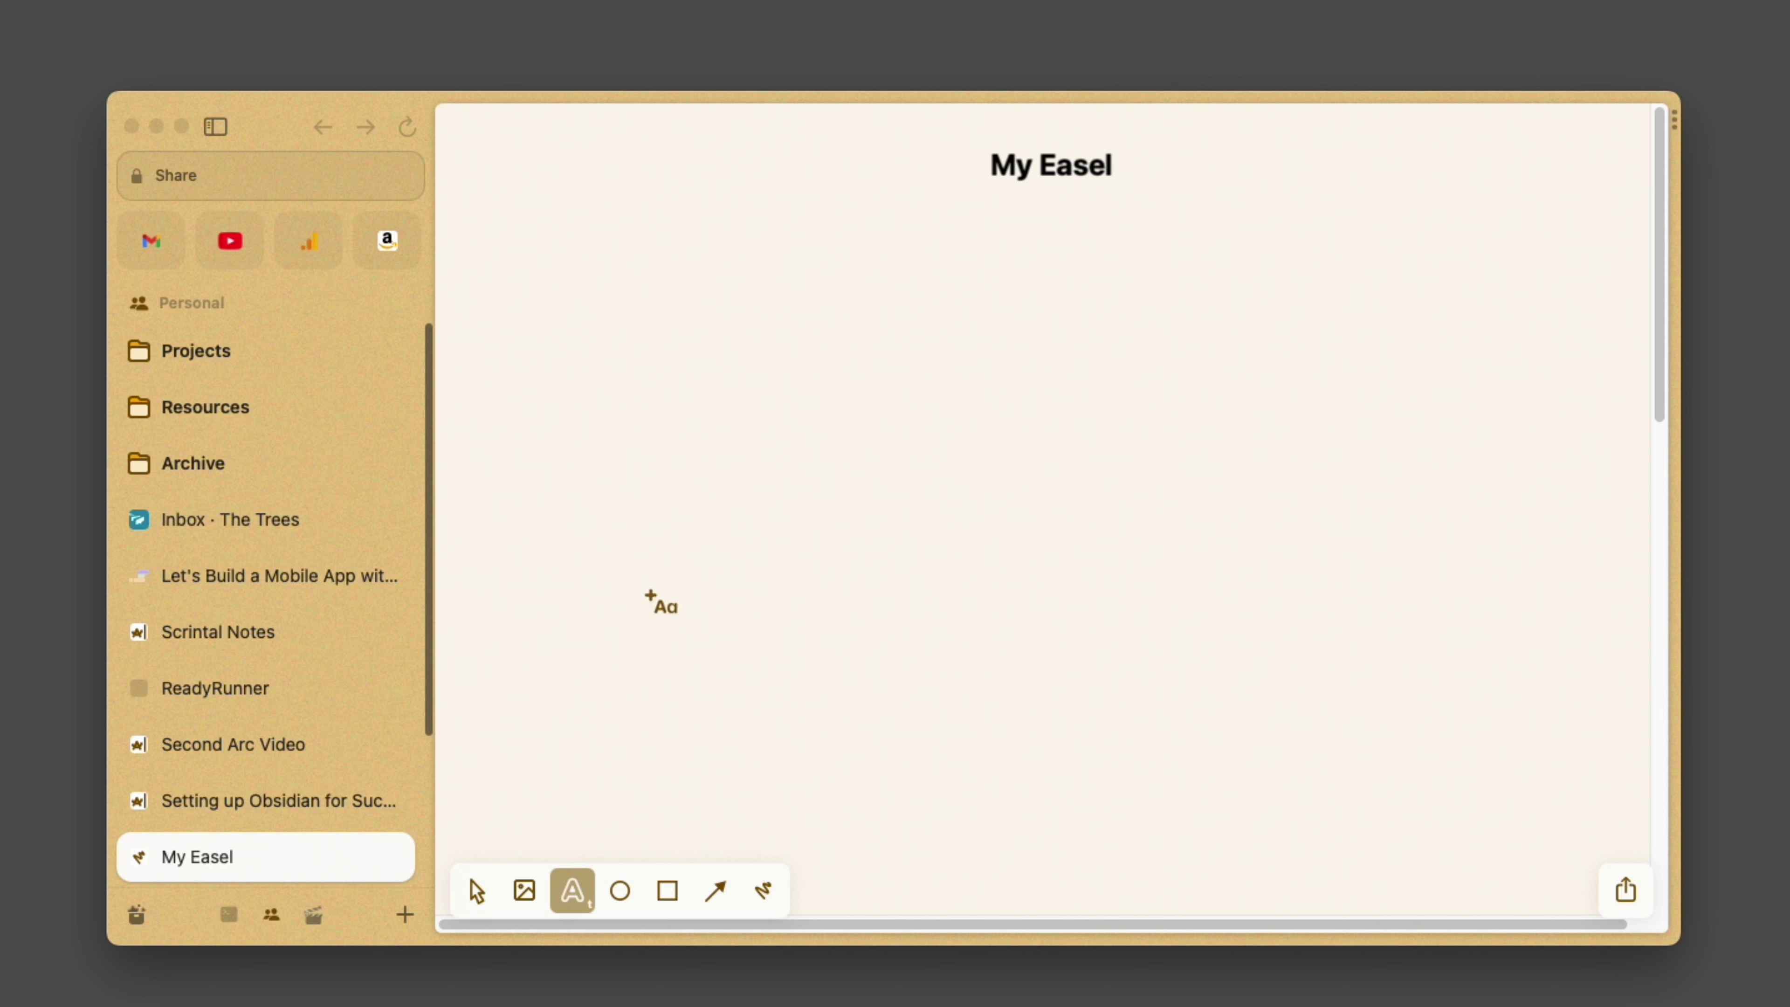
{"action": "left_click", "coordinate": [659, 496]}
{"action": "type", "text": "MY"}
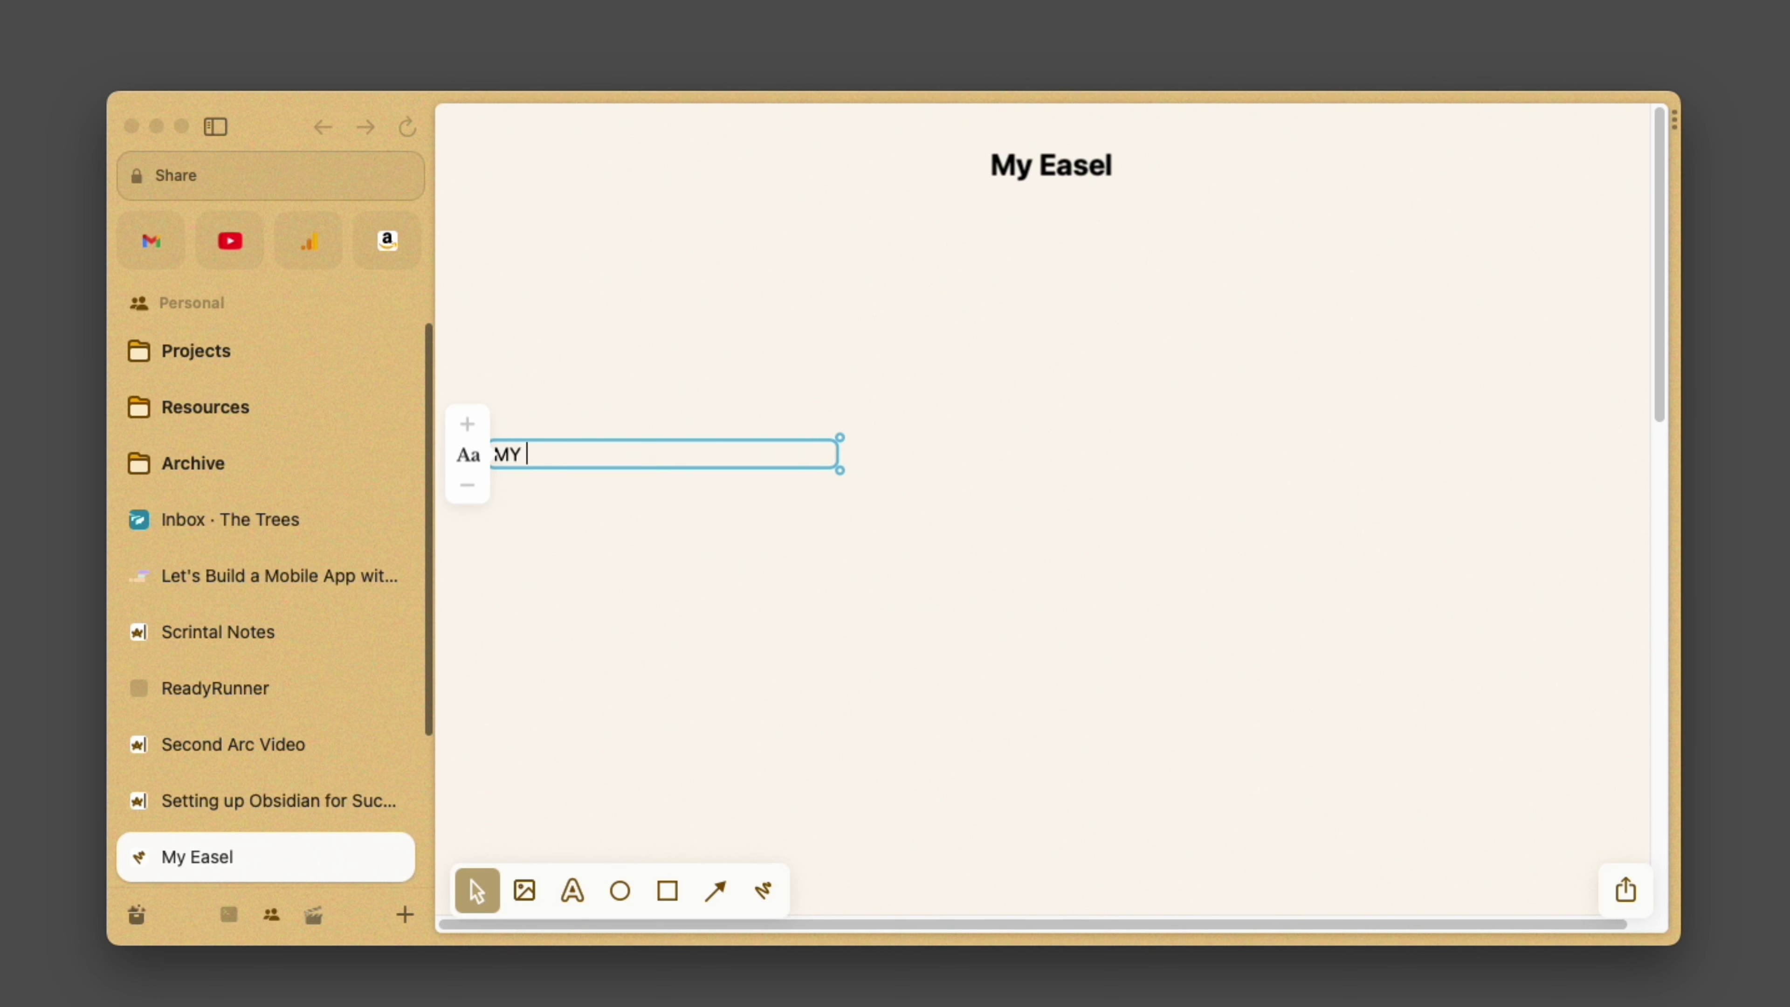
{"action": "left_click", "coordinate": [728, 560]}
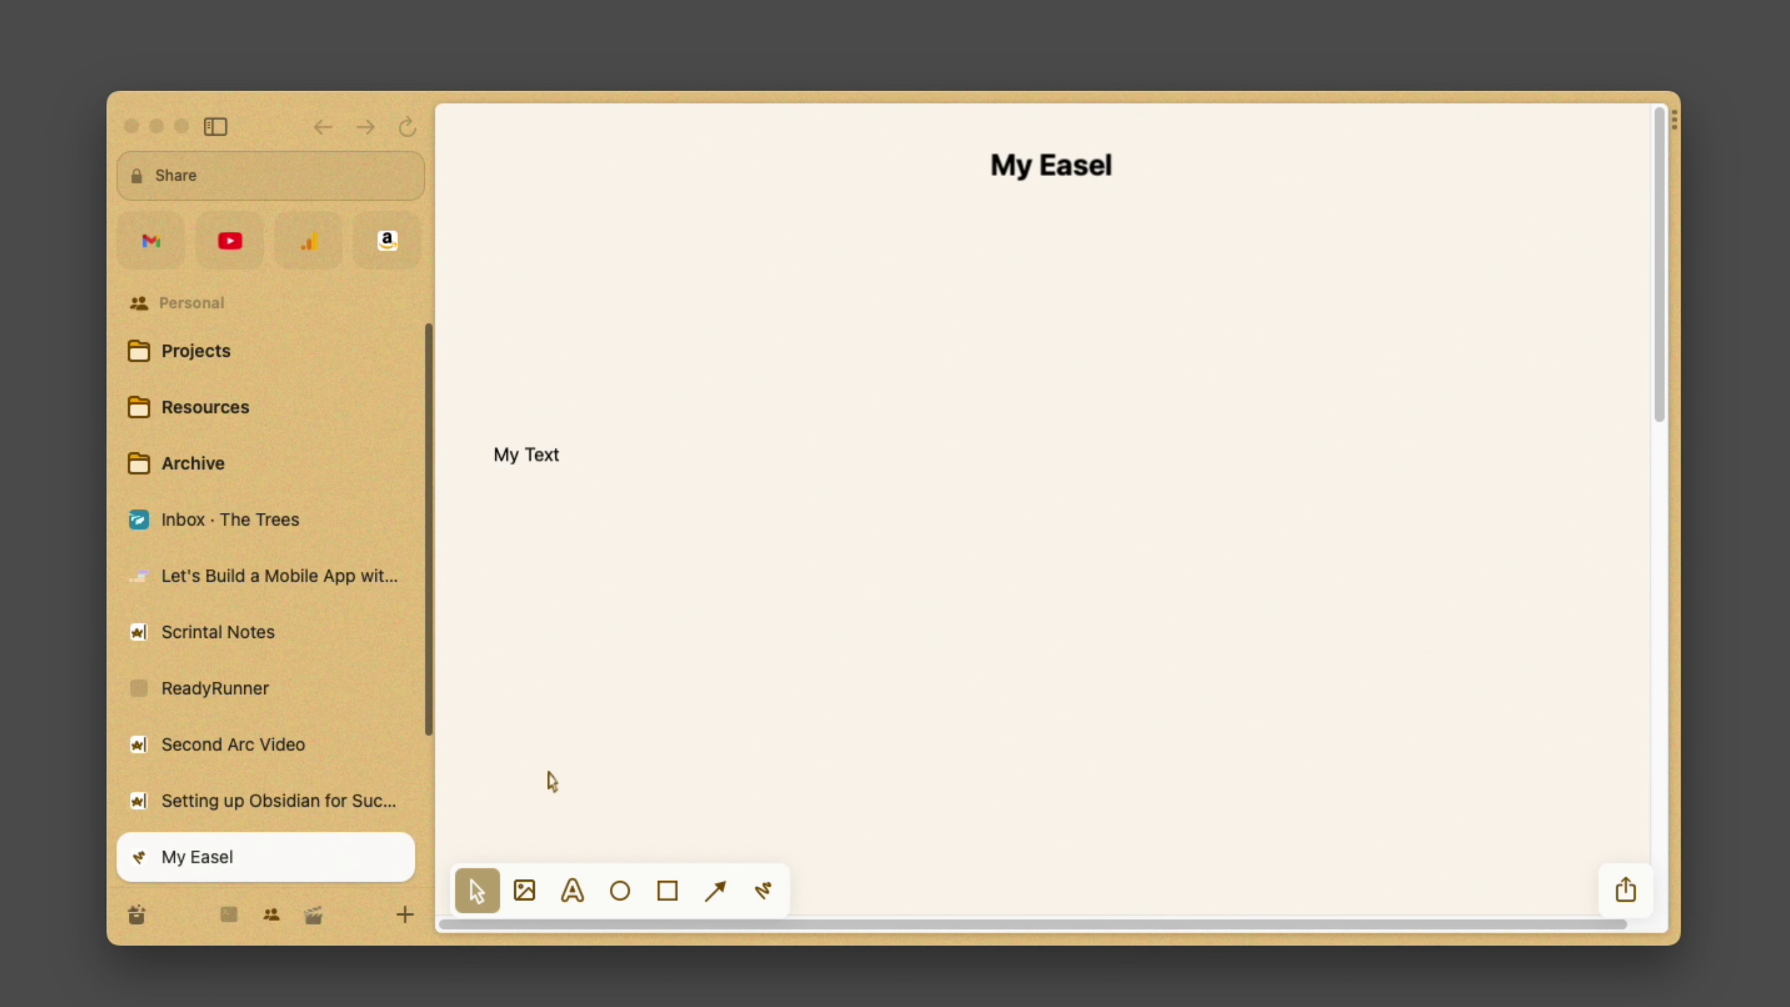
{"action": "key", "text": "super+v"}
{"action": "left_click_drag", "start_coordinate": [1064, 330], "coordinate": [932, 473]}
Draw an arrow from My Text to the screenshot, stretching its tip to the screenshot's edge.
{"action": "key", "text": "a"}
{"action": "left_click_drag", "start_coordinate": [586, 459], "coordinate": [738, 500]}
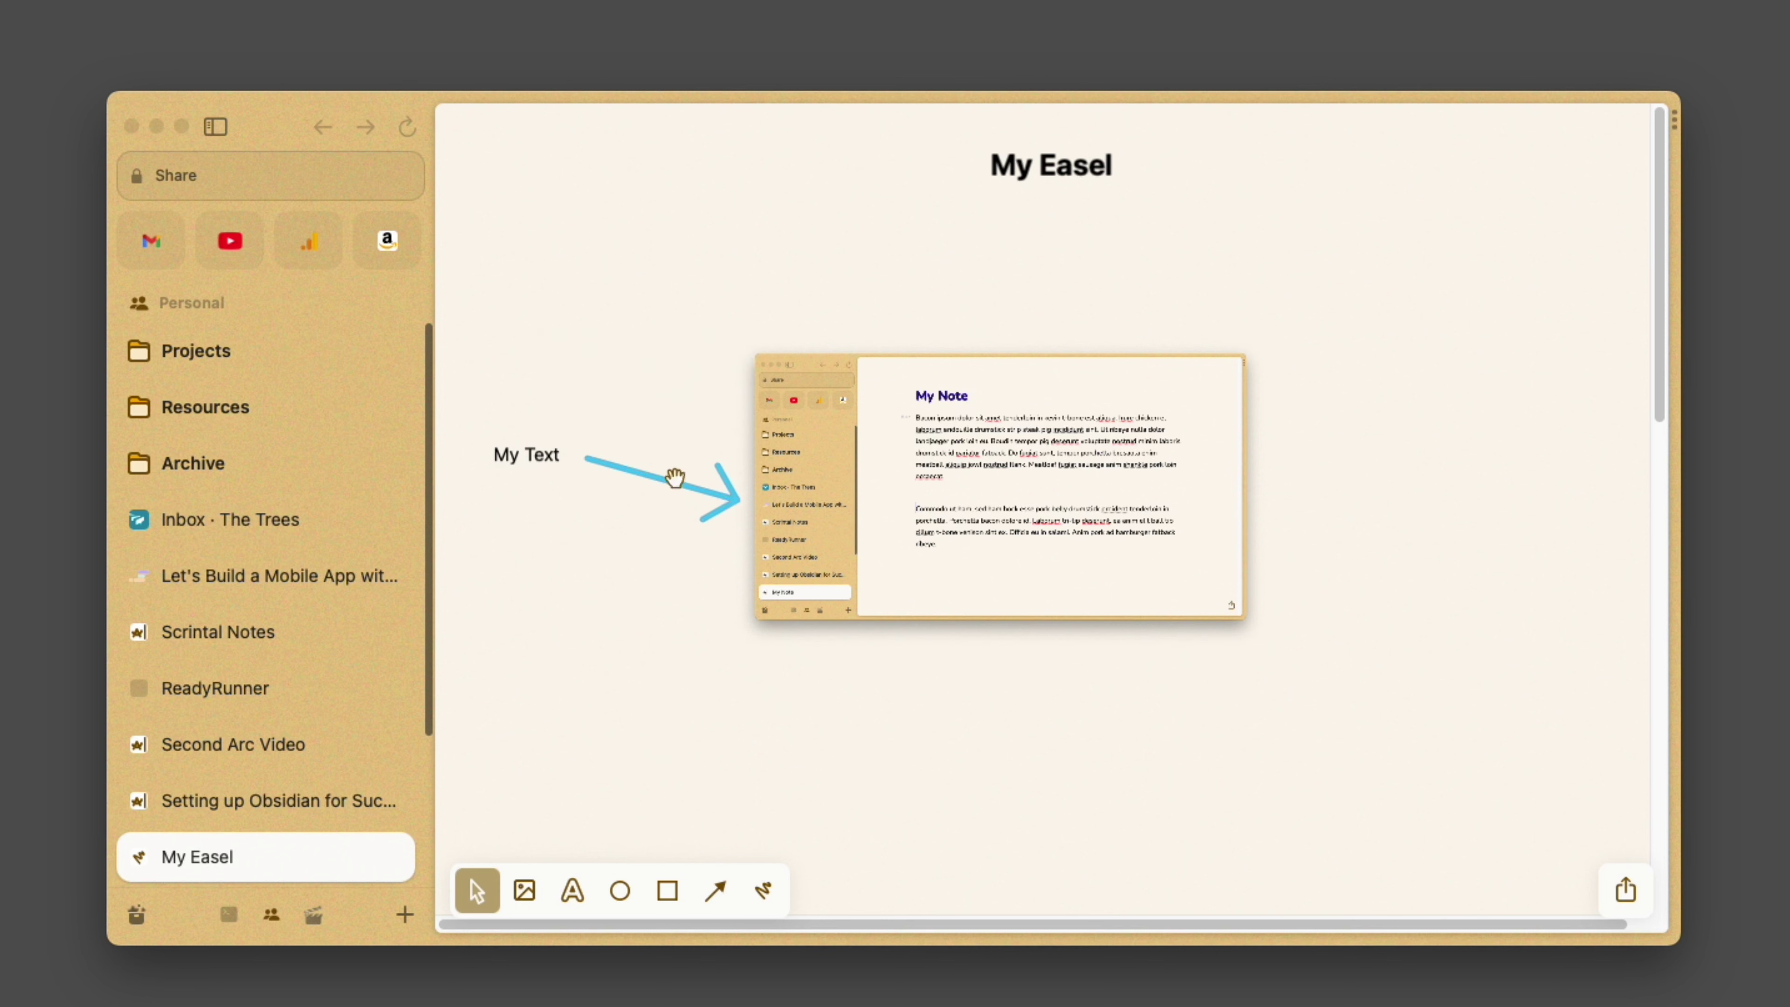
{"action": "left_click_drag", "start_coordinate": [867, 496], "coordinate": [978, 528]}
{"action": "left_click", "coordinate": [712, 485]}
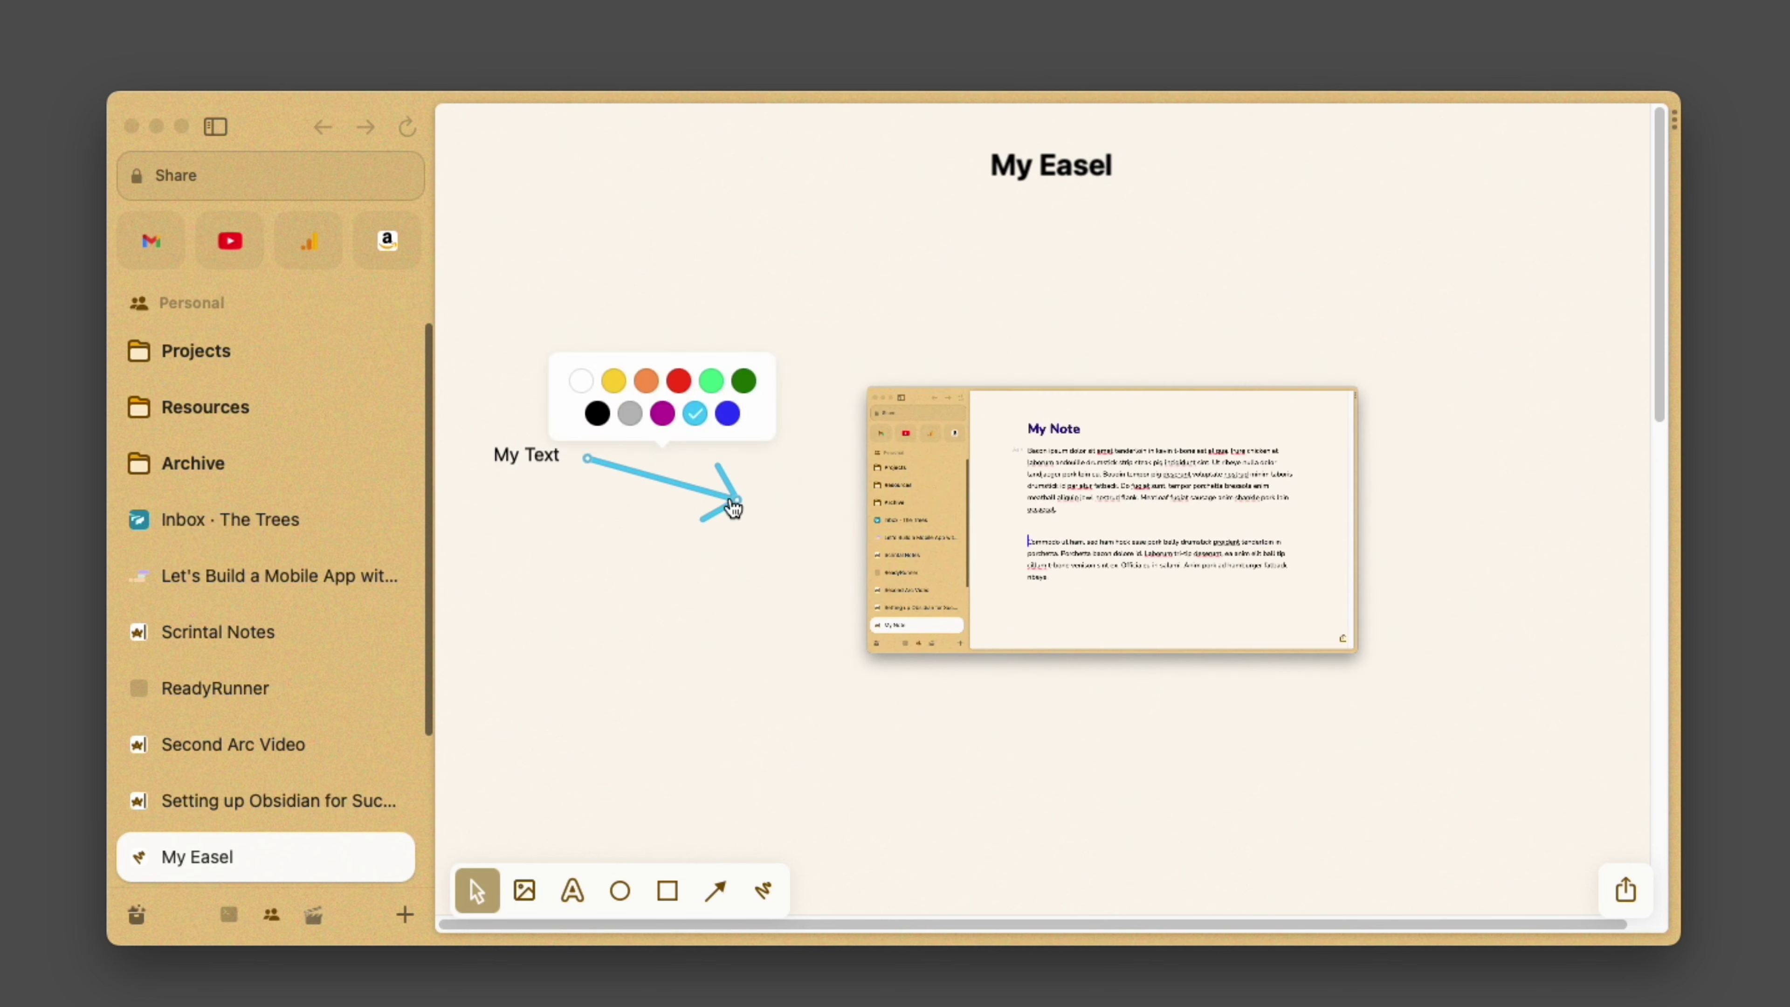
{"action": "left_click_drag", "start_coordinate": [731, 504], "coordinate": [838, 442]}
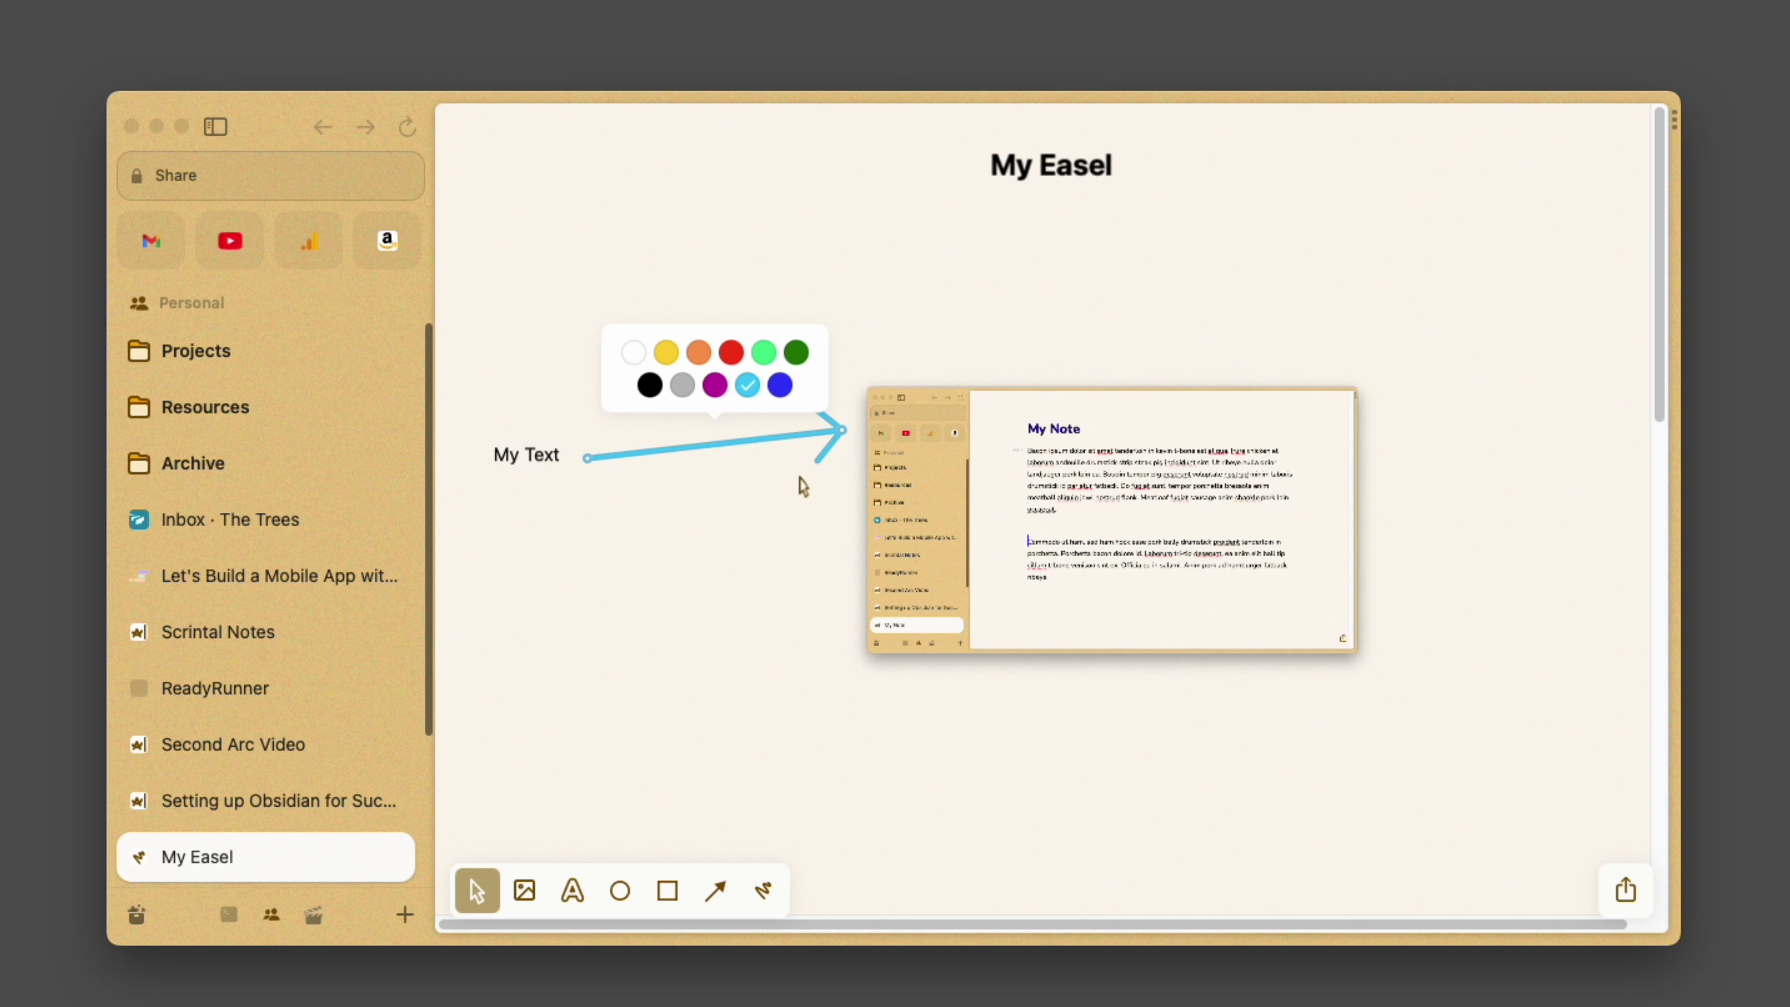
{"action": "left_click", "coordinate": [705, 568]}
Check the My Text label's style options and nudge the label slightly right.
{"action": "left_click", "coordinate": [544, 444]}
{"action": "left_click", "coordinate": [544, 444]}
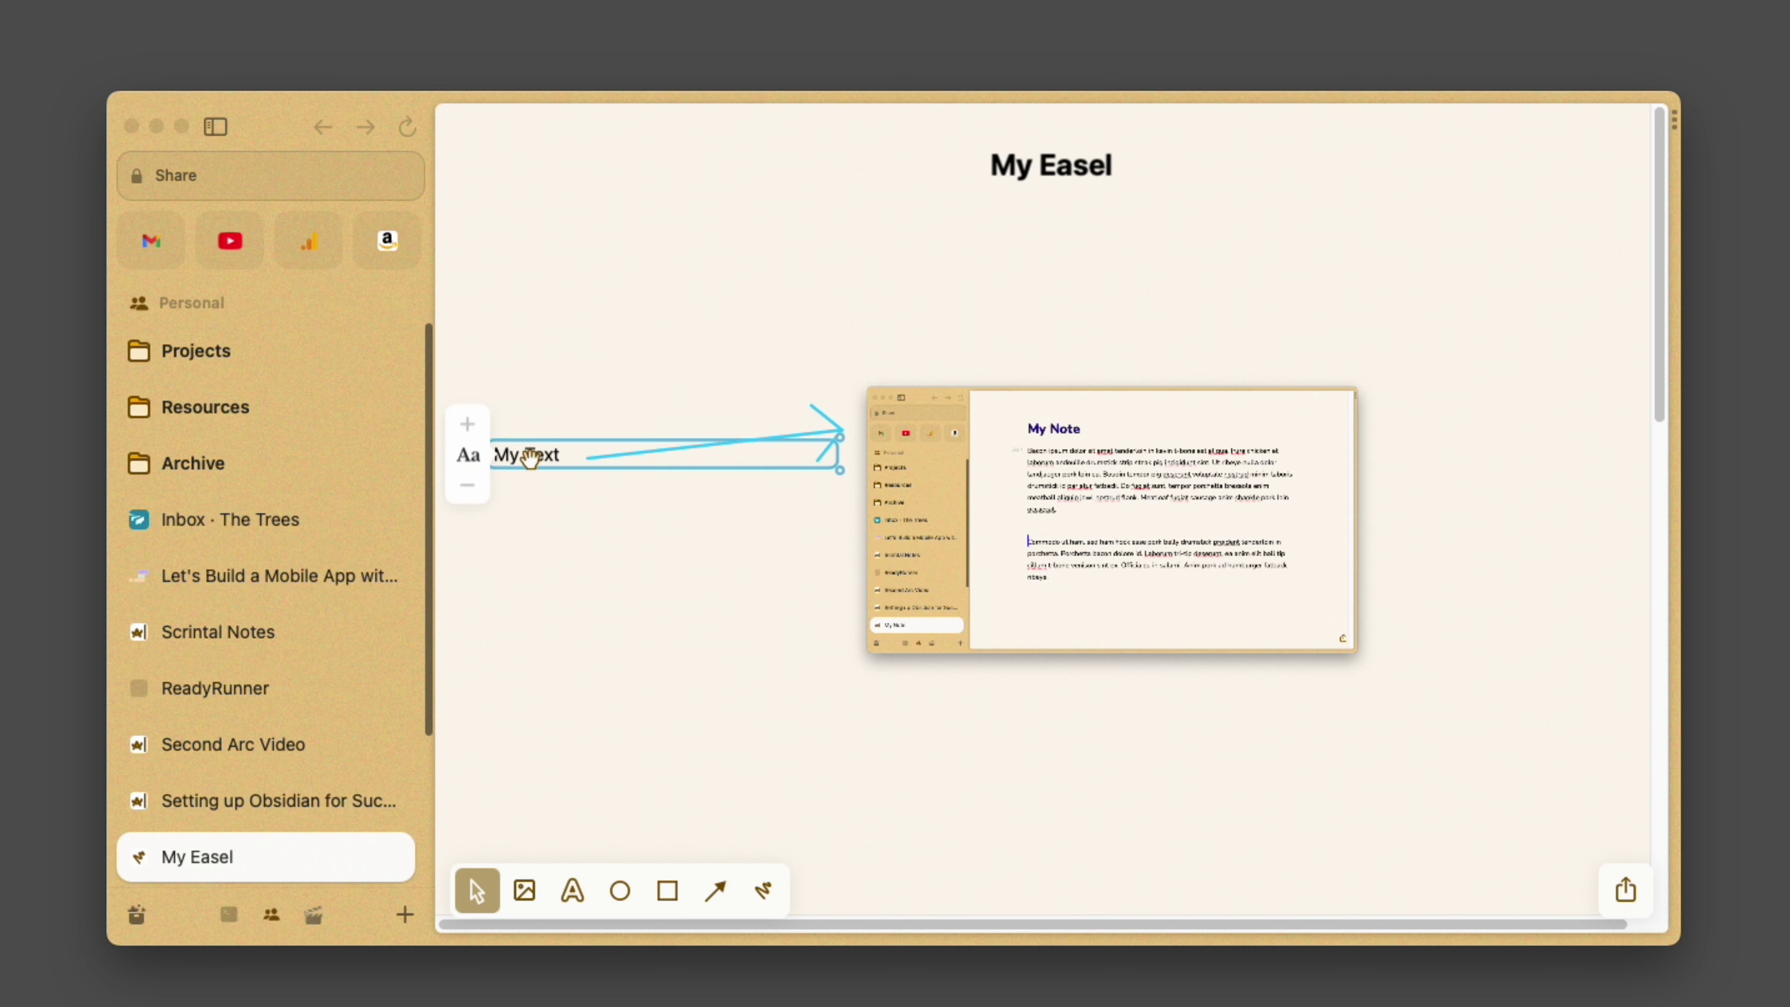
{"action": "left_click", "coordinate": [544, 476]}
{"action": "left_click_drag", "start_coordinate": [539, 452], "coordinate": [532, 455]}
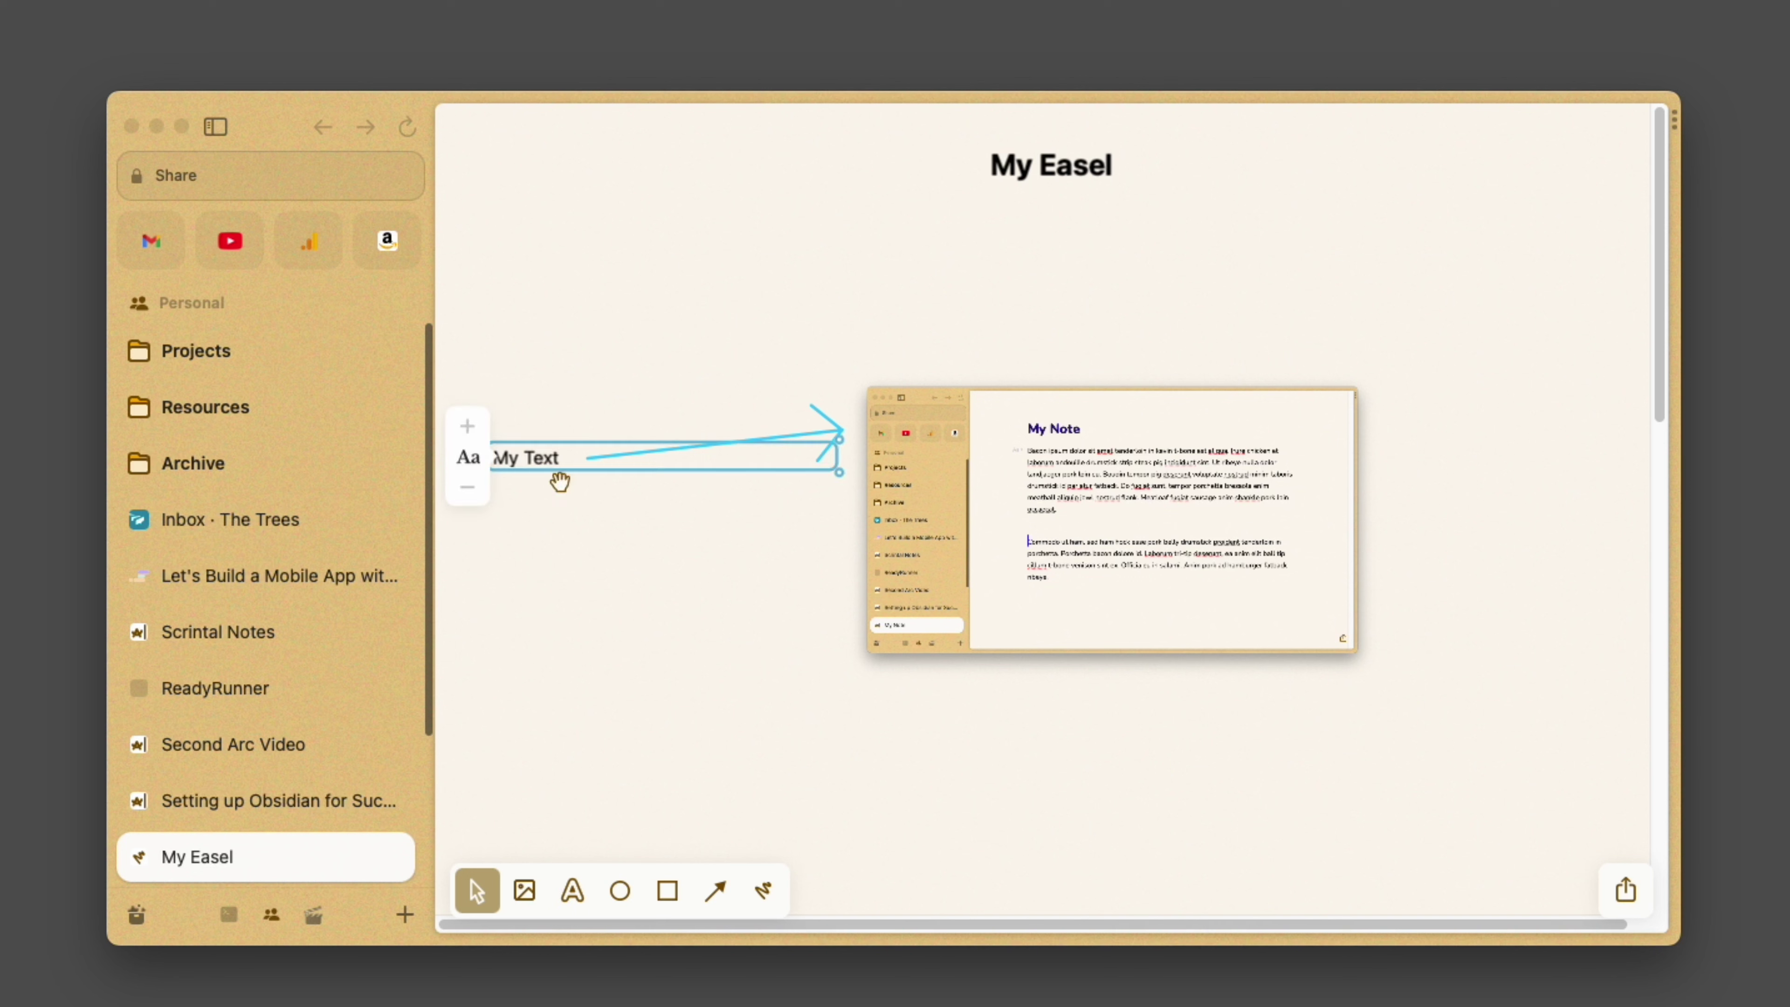
{"action": "left_click", "coordinate": [591, 549]}
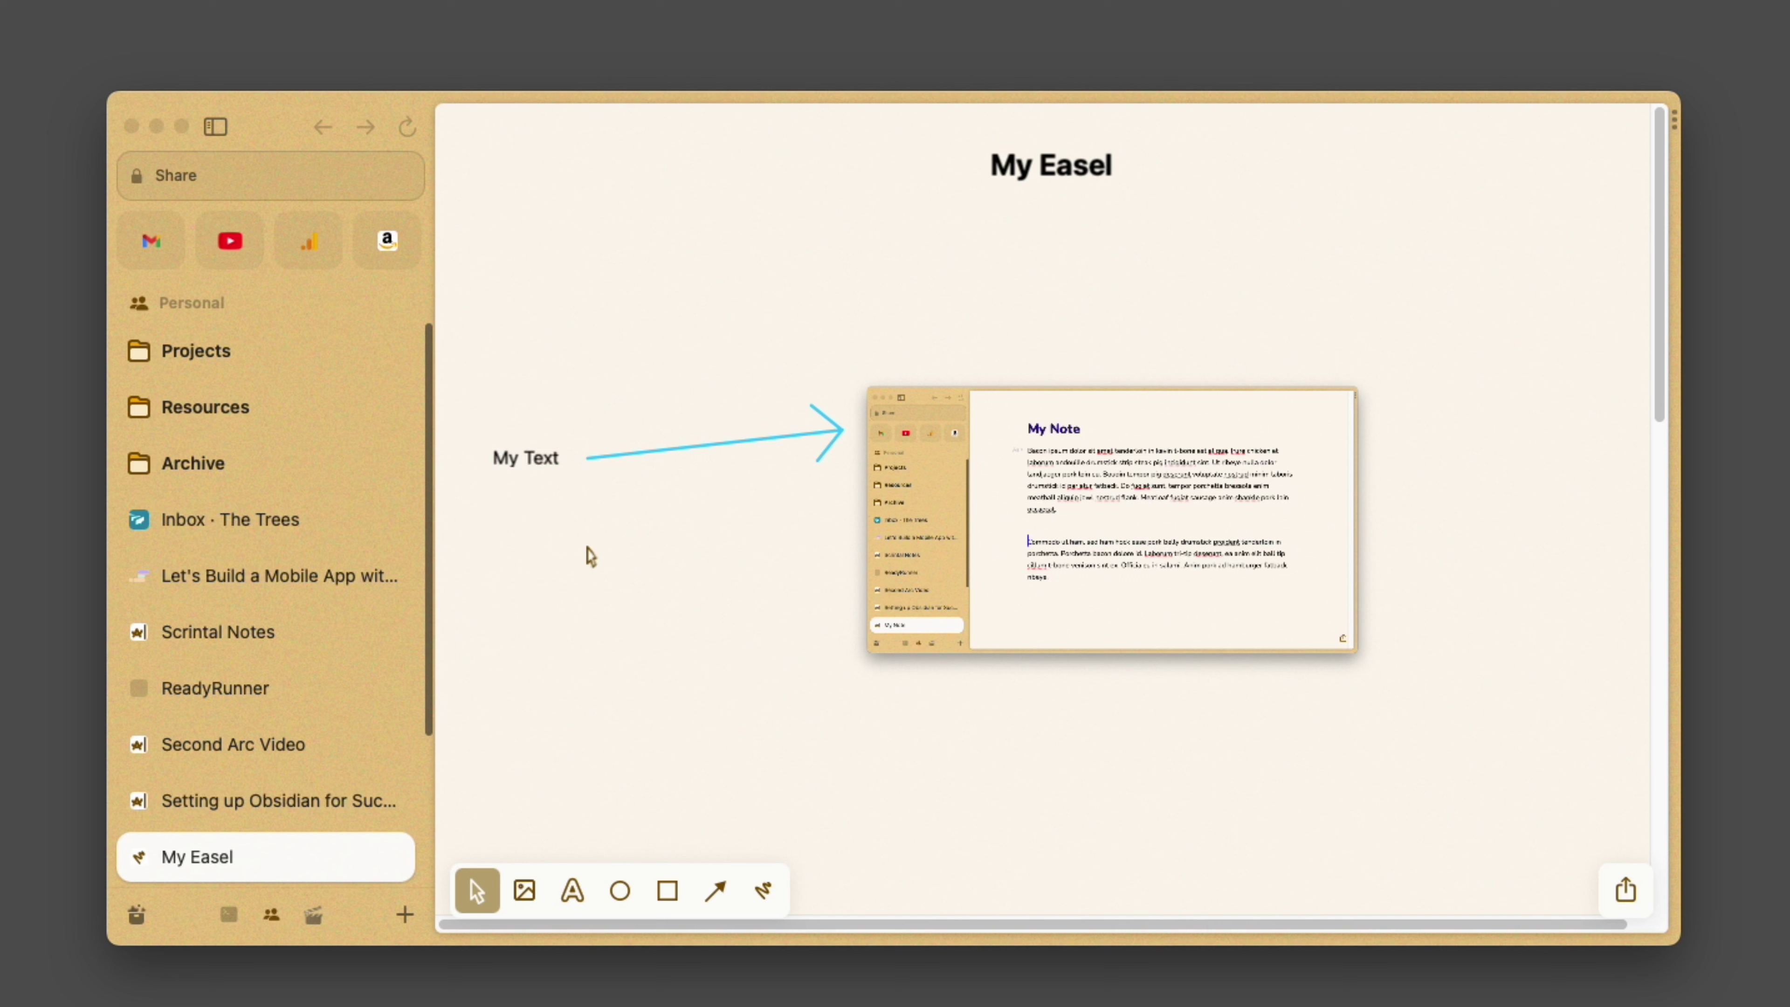
Capture the top of the Homepage tab and send the screenshot to My Easel.
{"action": "key", "text": "ctrl+Tab"}
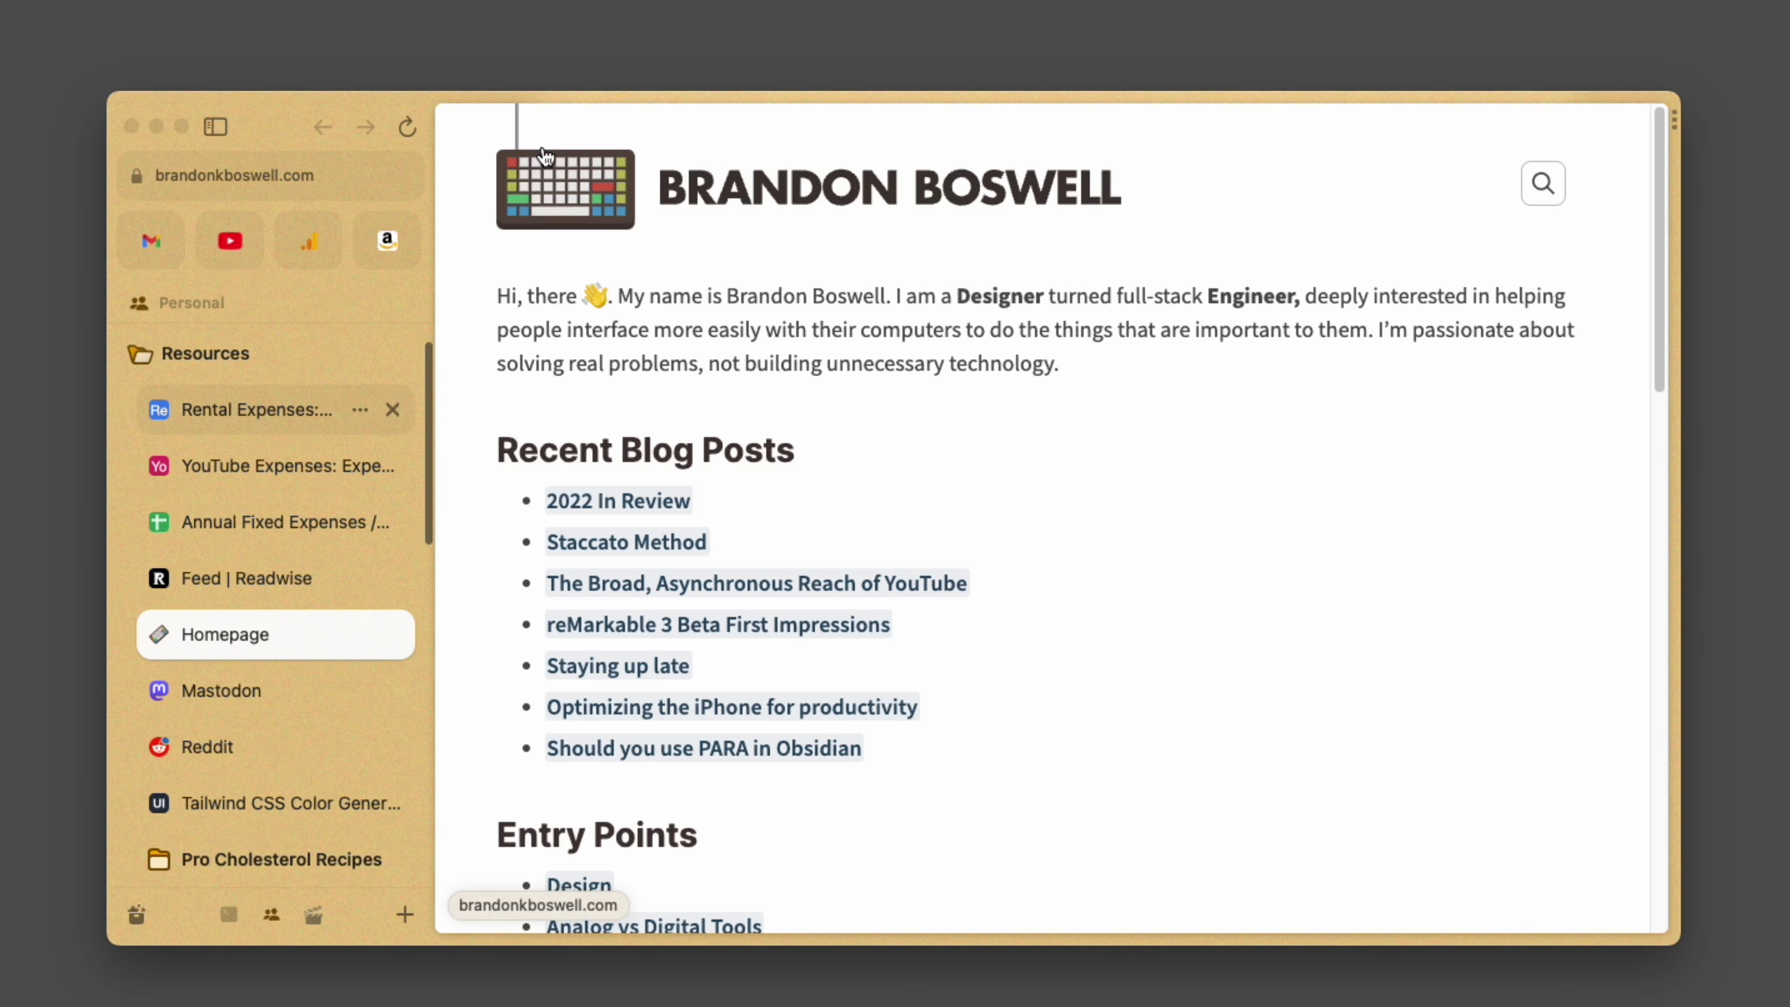
{"action": "key", "text": "super+shift+2"}
{"action": "left_click_drag", "start_coordinate": [446, 107], "coordinate": [1623, 788]}
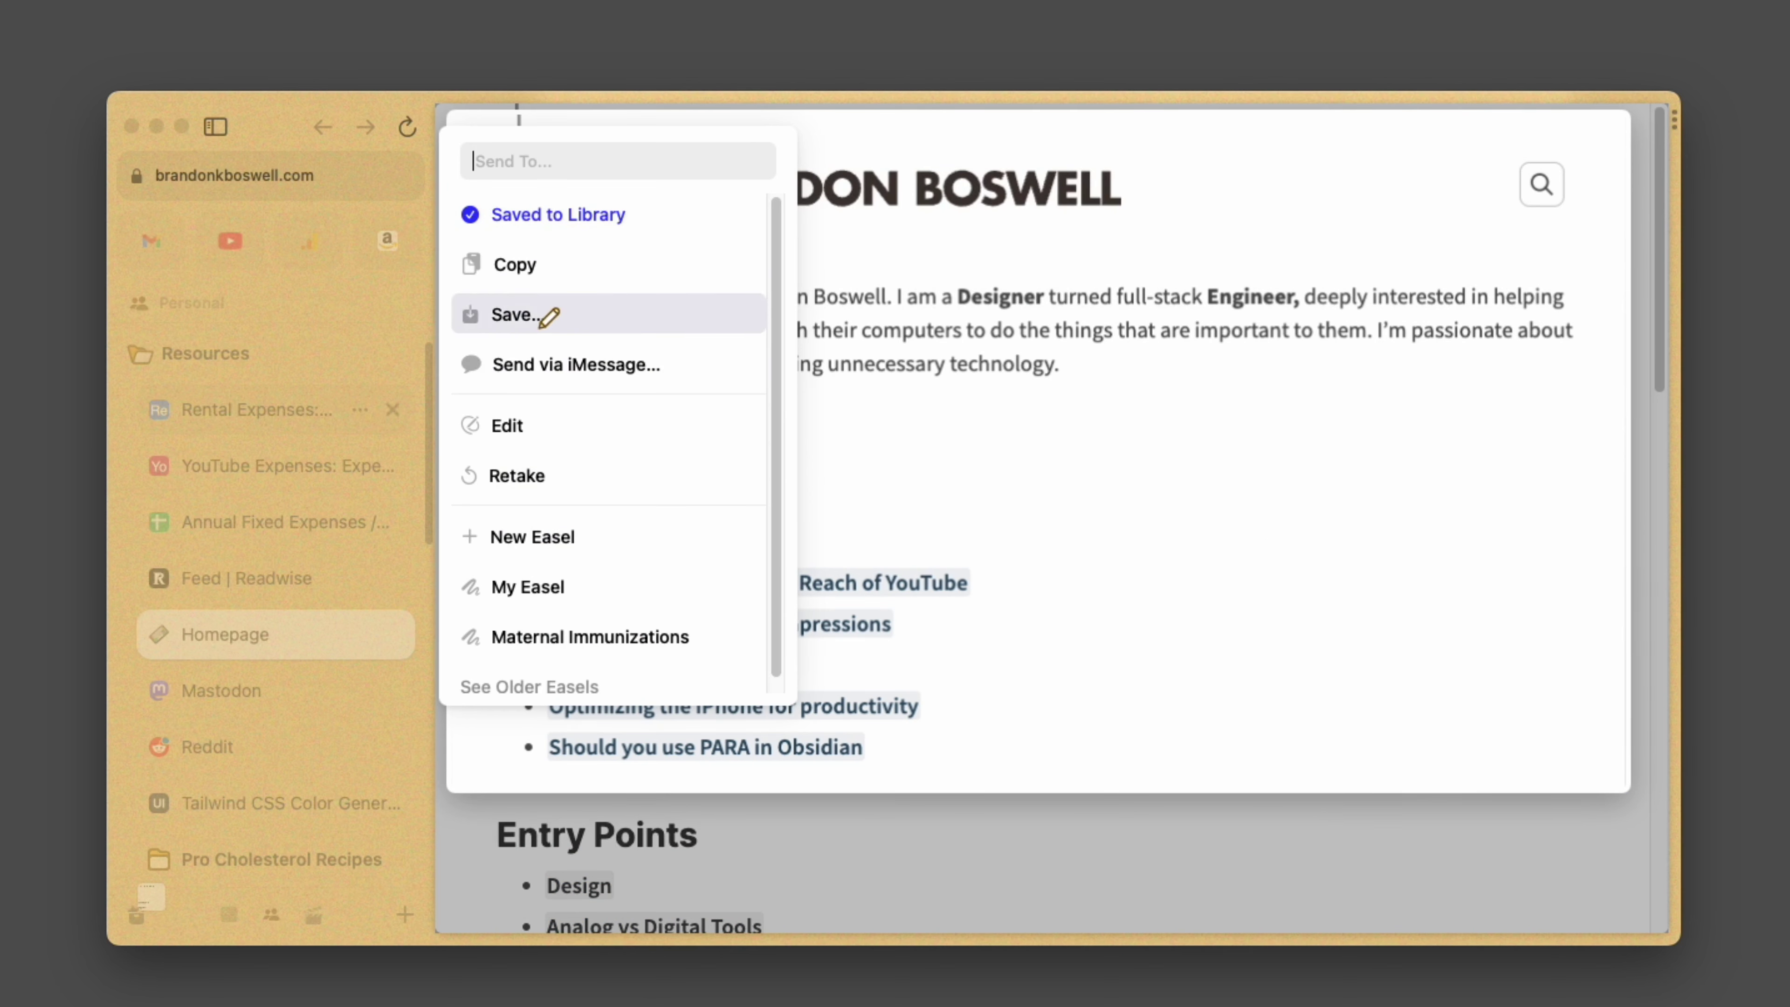
{"action": "left_click", "coordinate": [553, 585]}
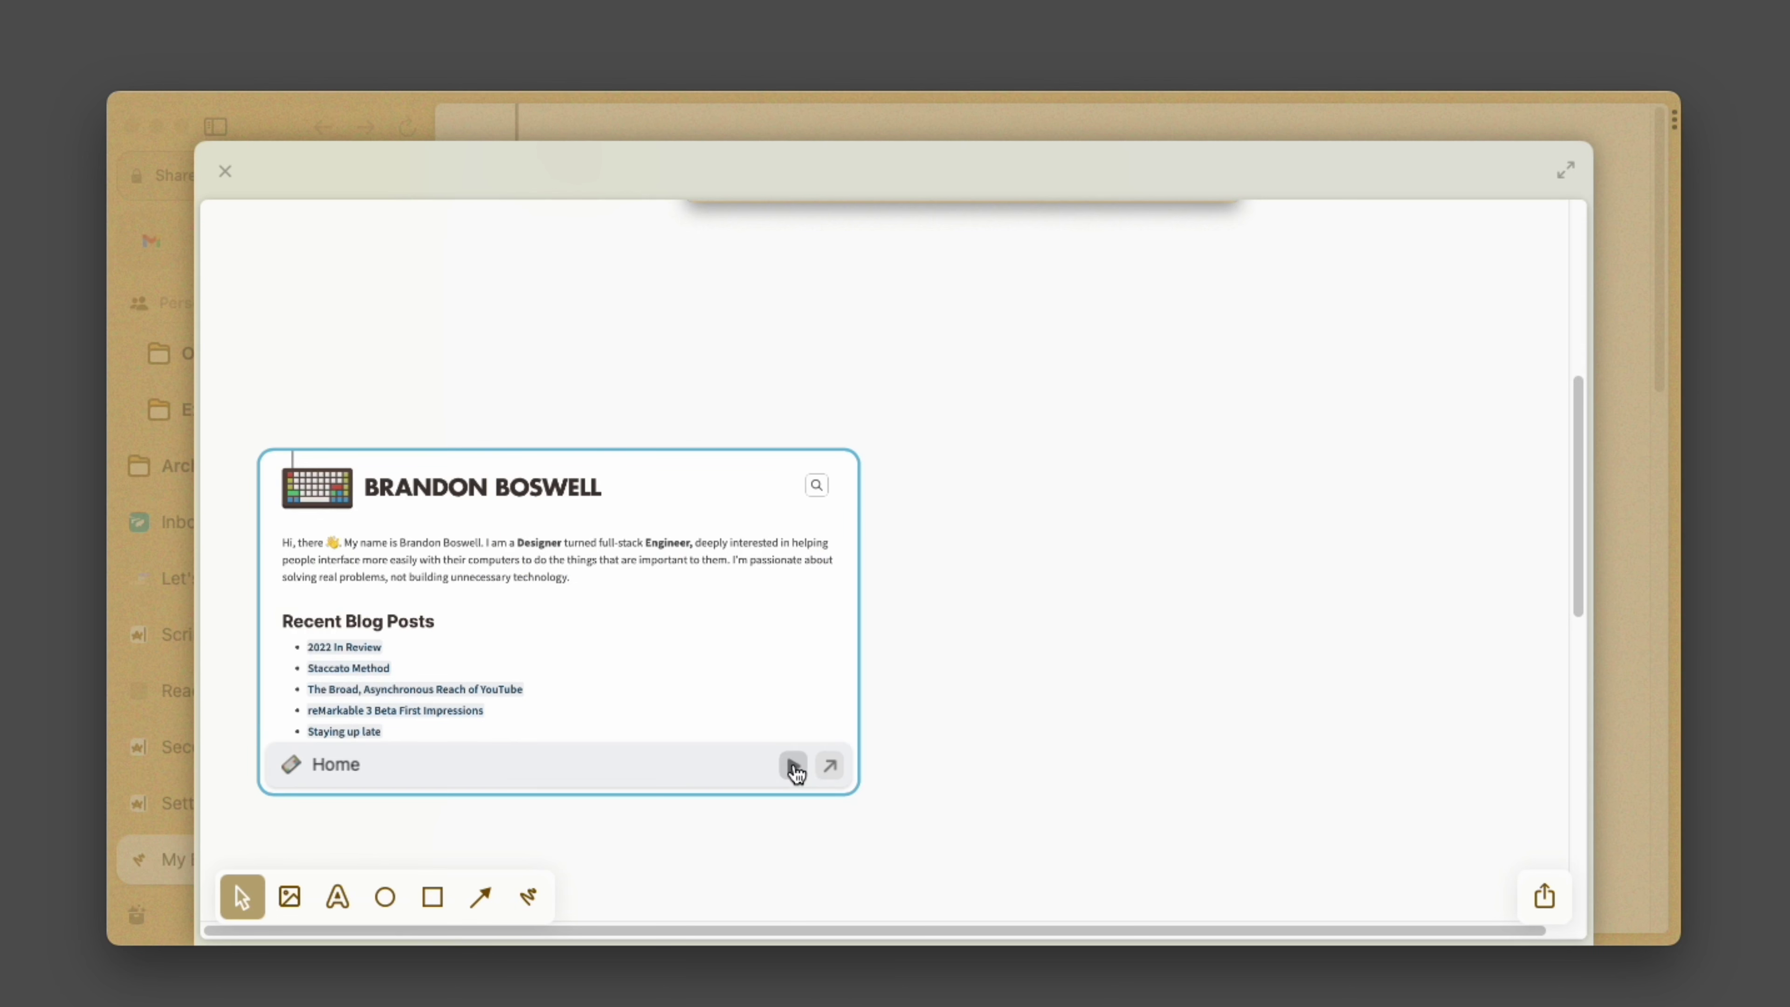
Switch the homepage card to the live page, then delete it and close the easel overlay.
{"action": "left_click", "coordinate": [793, 766]}
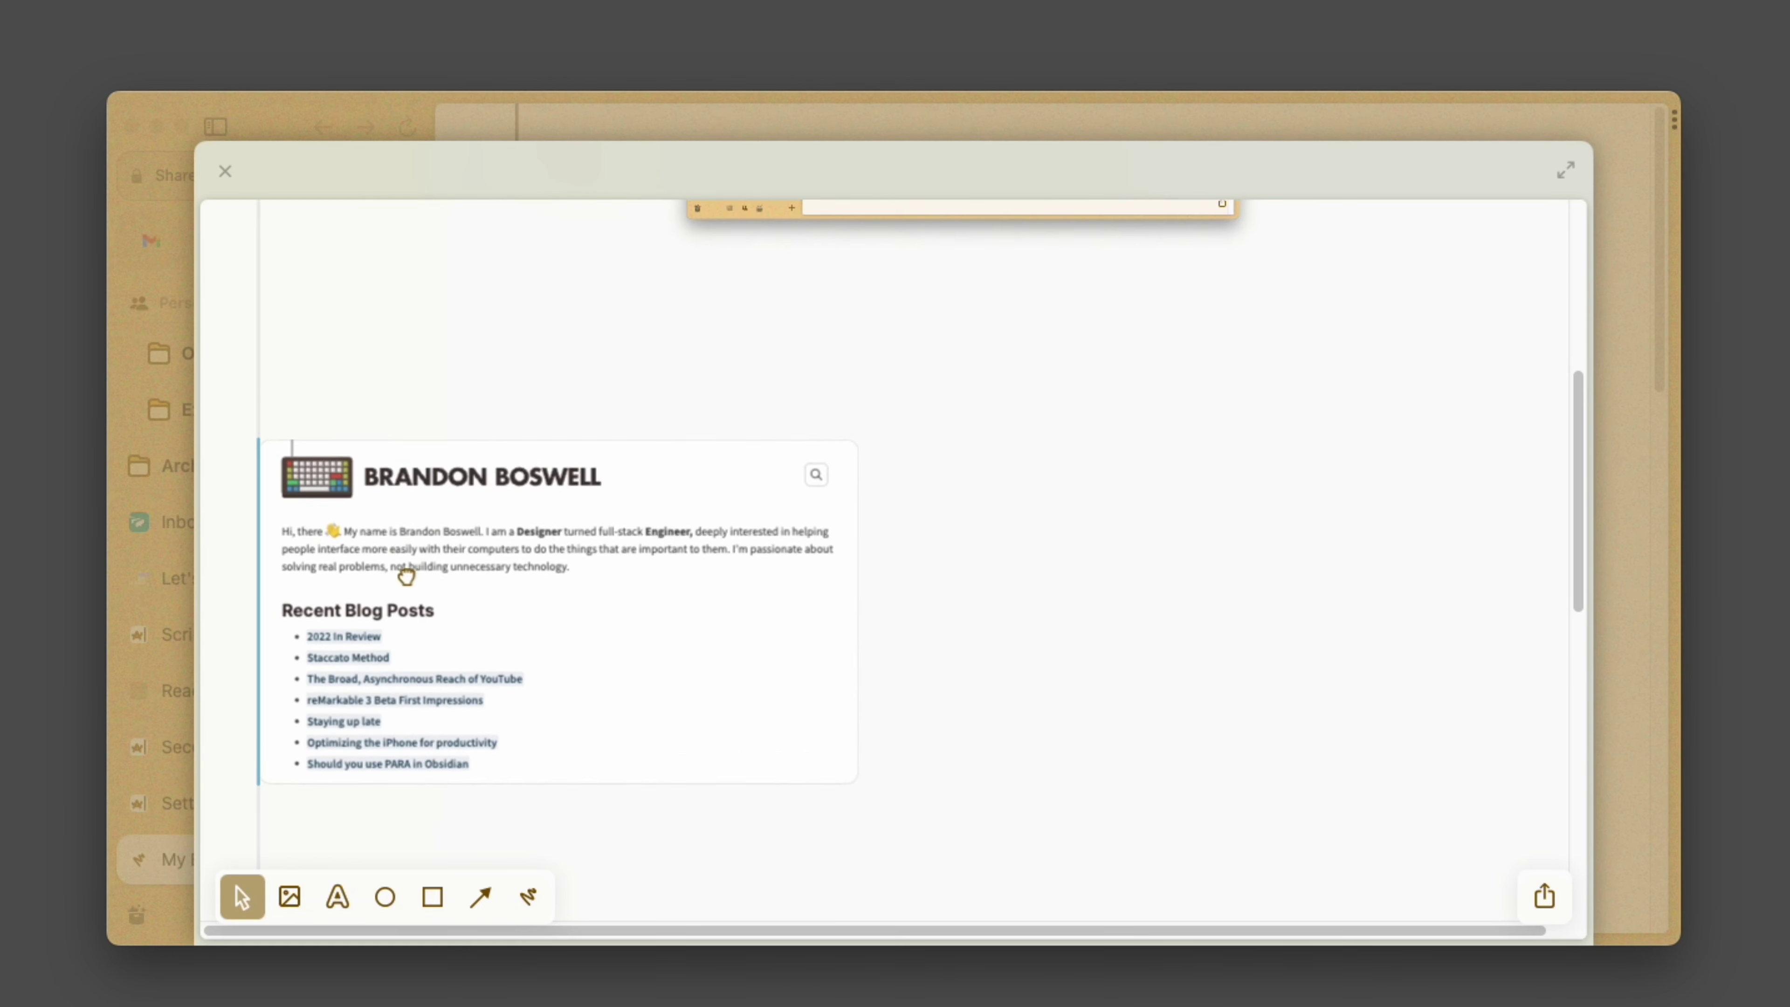
{"action": "left_click_drag", "start_coordinate": [407, 576], "coordinate": [404, 493]}
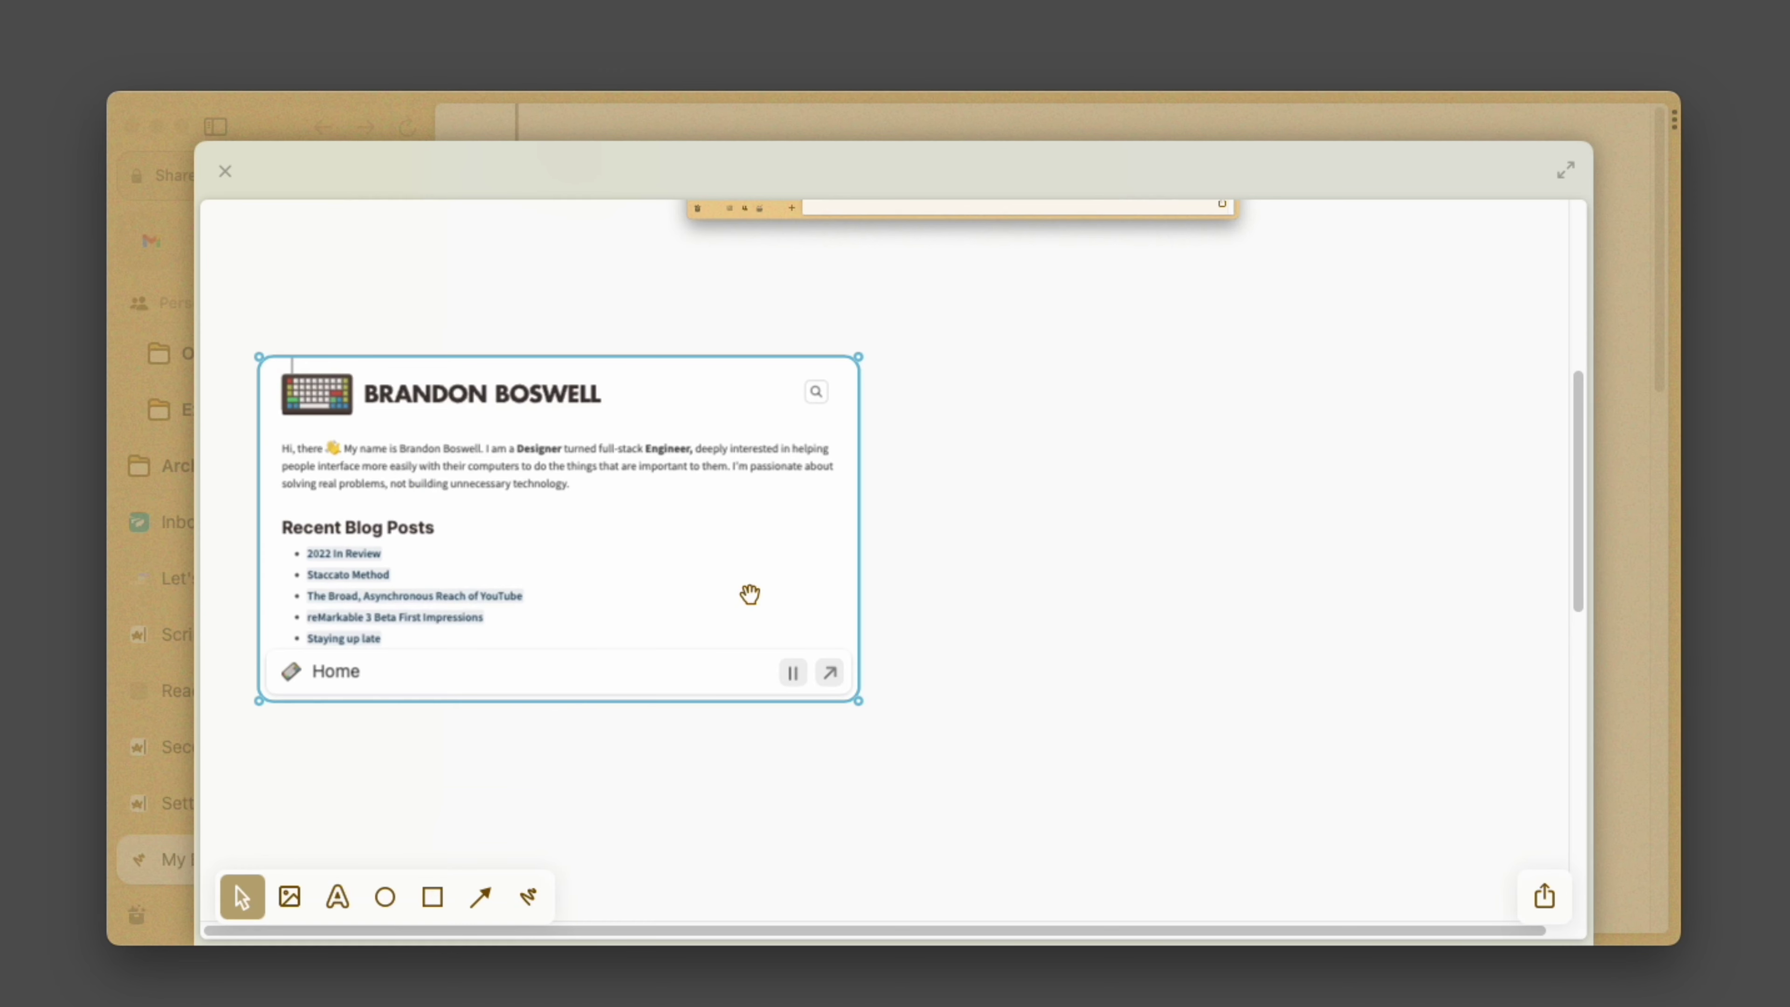
{"action": "key", "text": "BackSpace"}
{"action": "scroll", "coordinate": [423, 677], "scroll_direction": "up", "scroll_amount": 7}
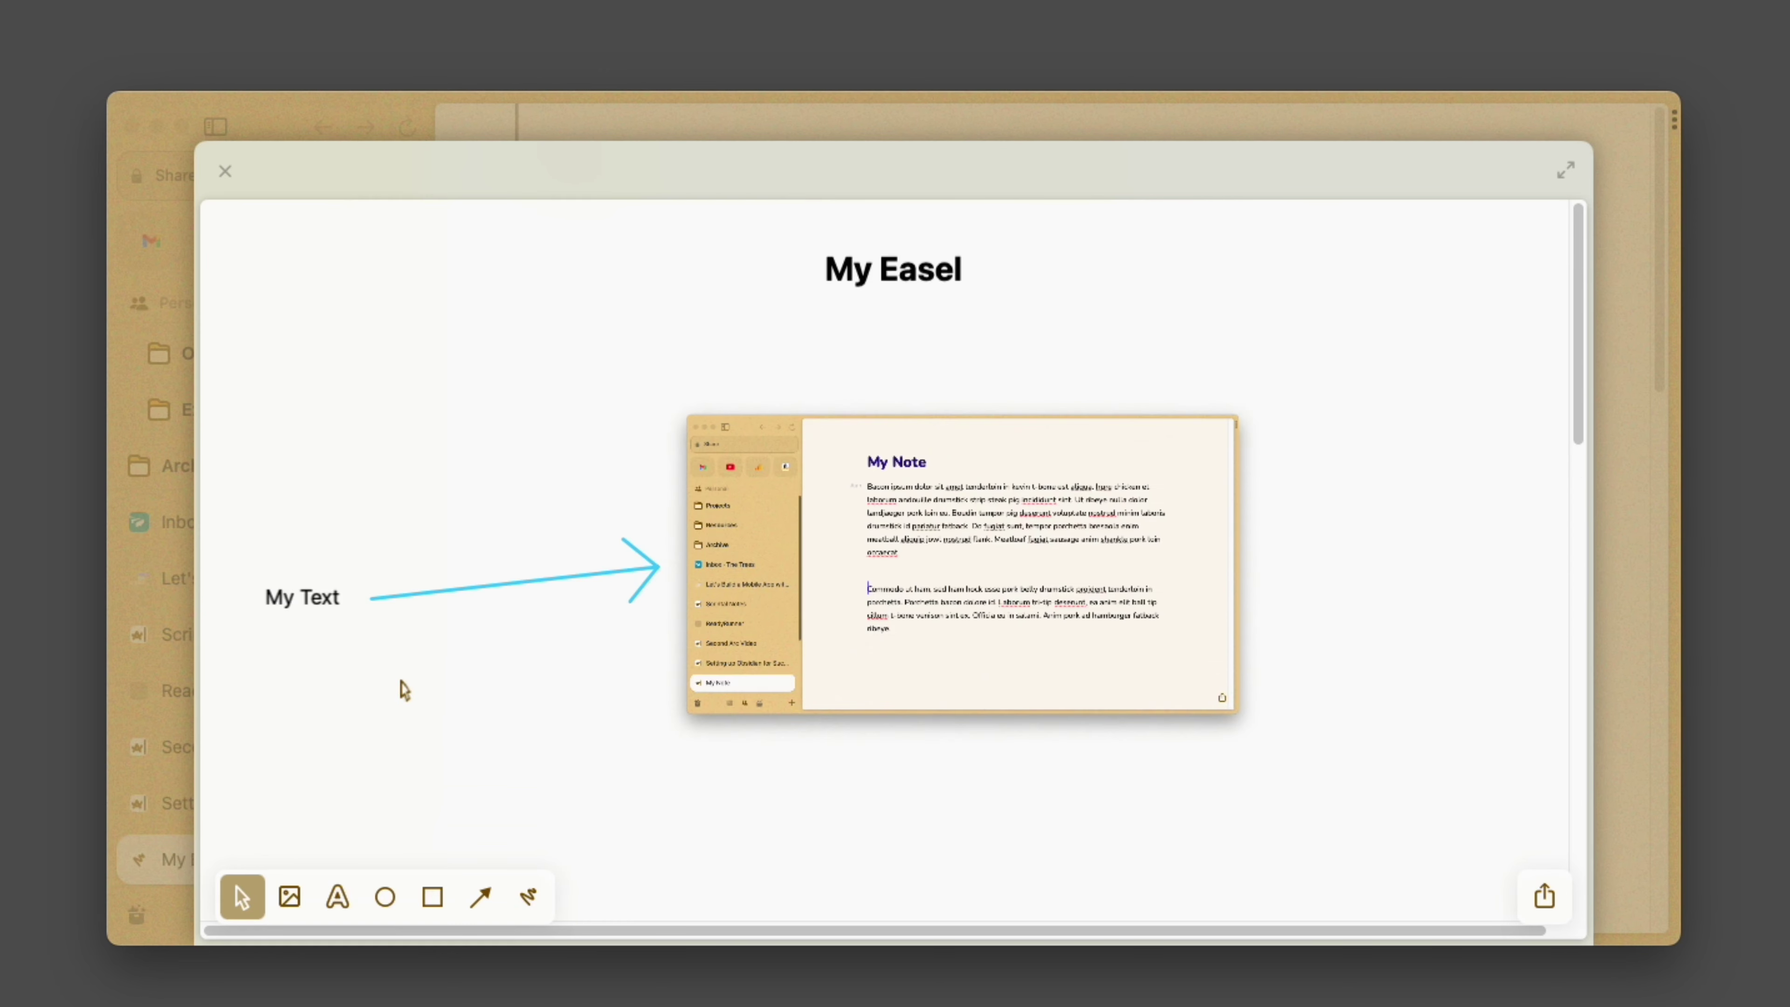
{"action": "left_click", "coordinate": [224, 172]}
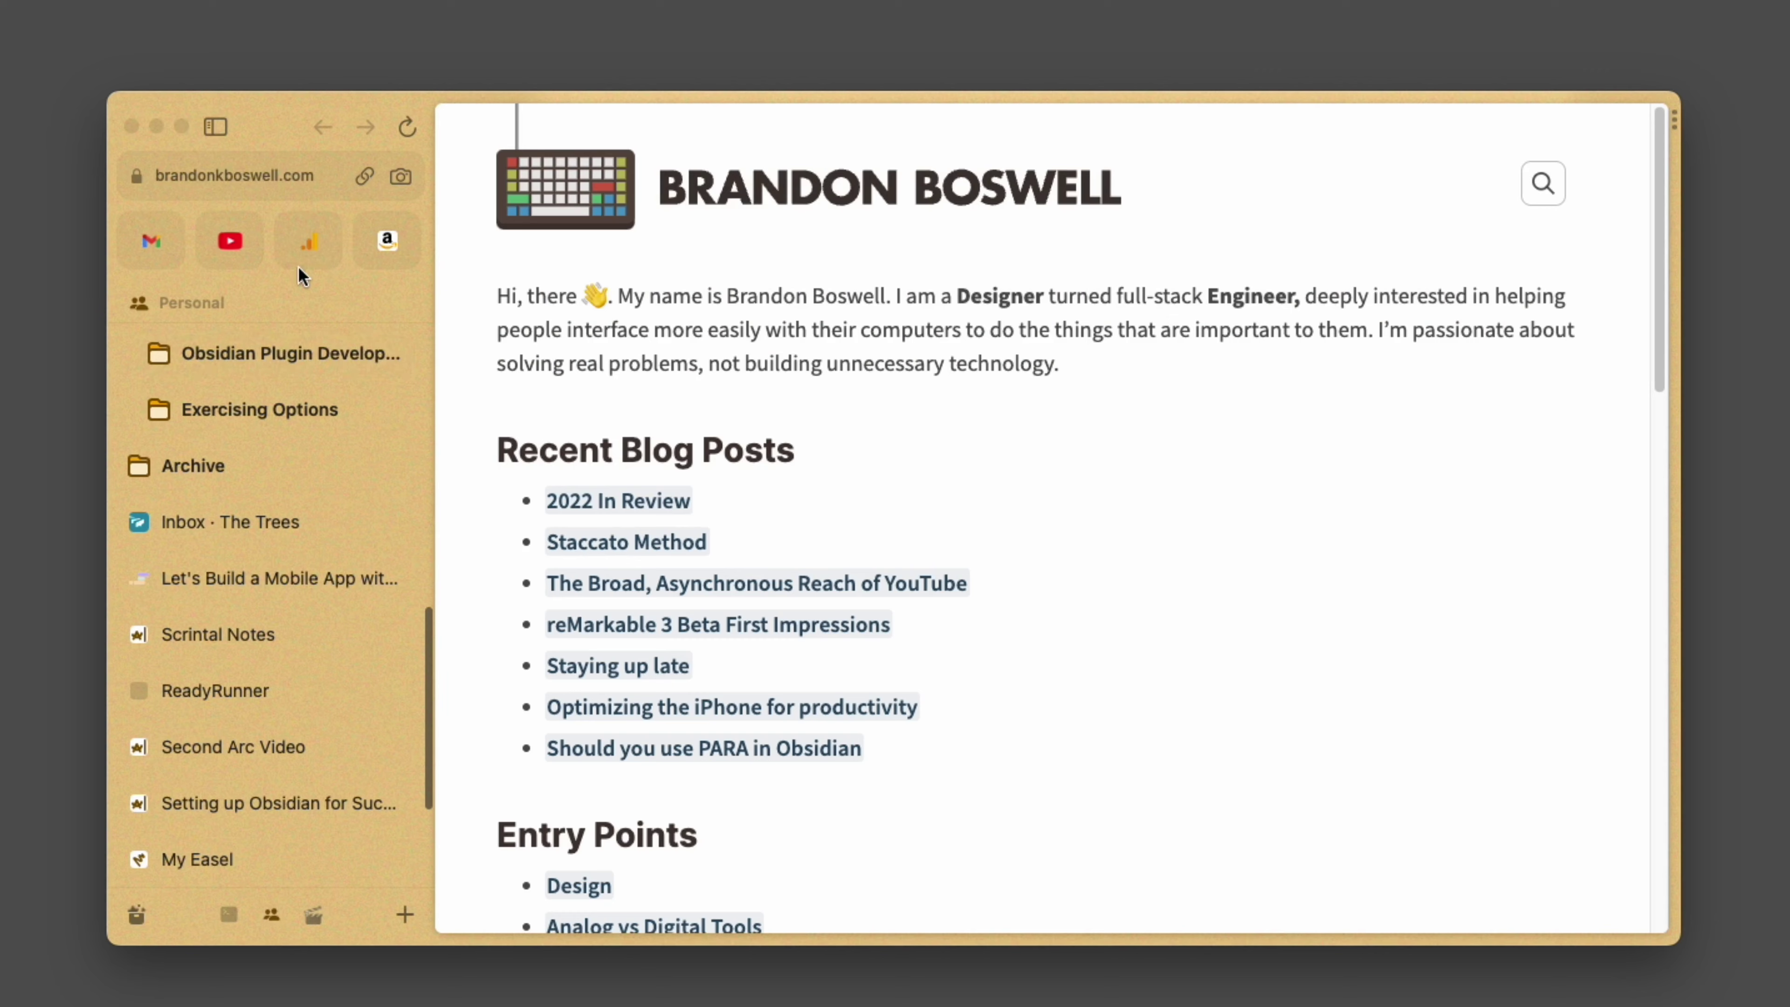
Capture the Analytics Home overview chart, send it to My Easel, move it up, double its size.
{"action": "left_click", "coordinate": [308, 240]}
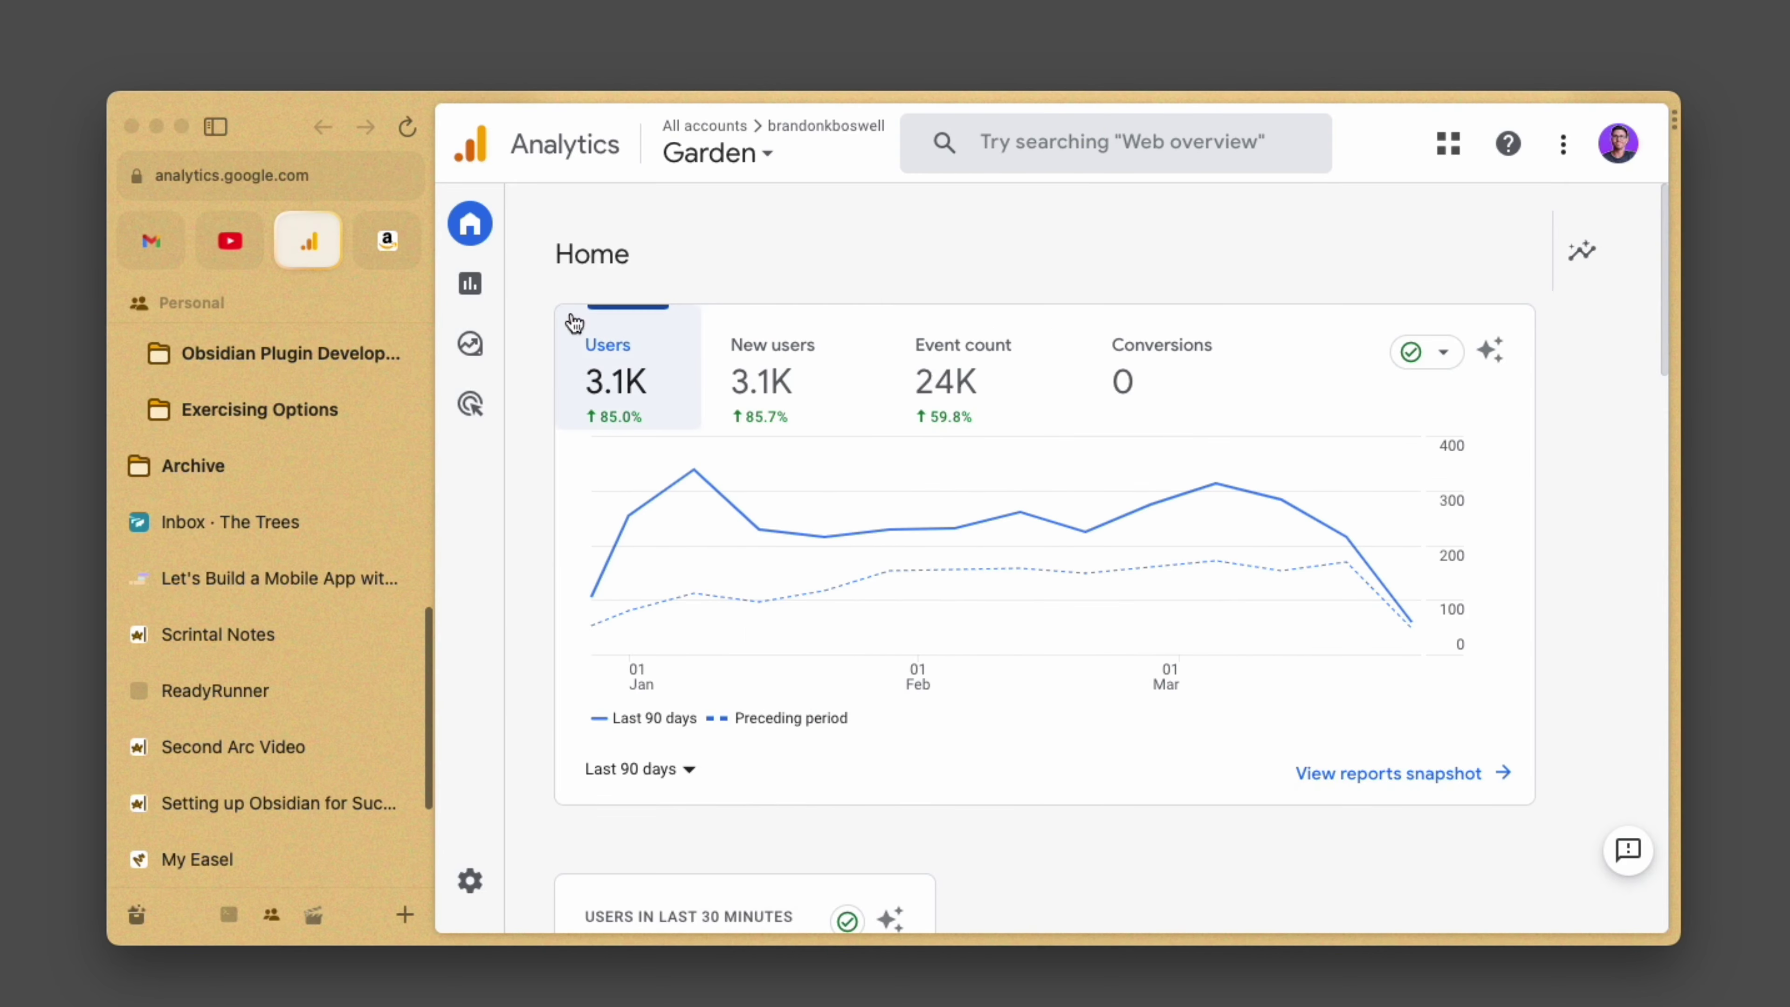
{"action": "key", "text": "super+shift+2"}
{"action": "left_click_drag", "start_coordinate": [525, 205], "coordinate": [1553, 819]}
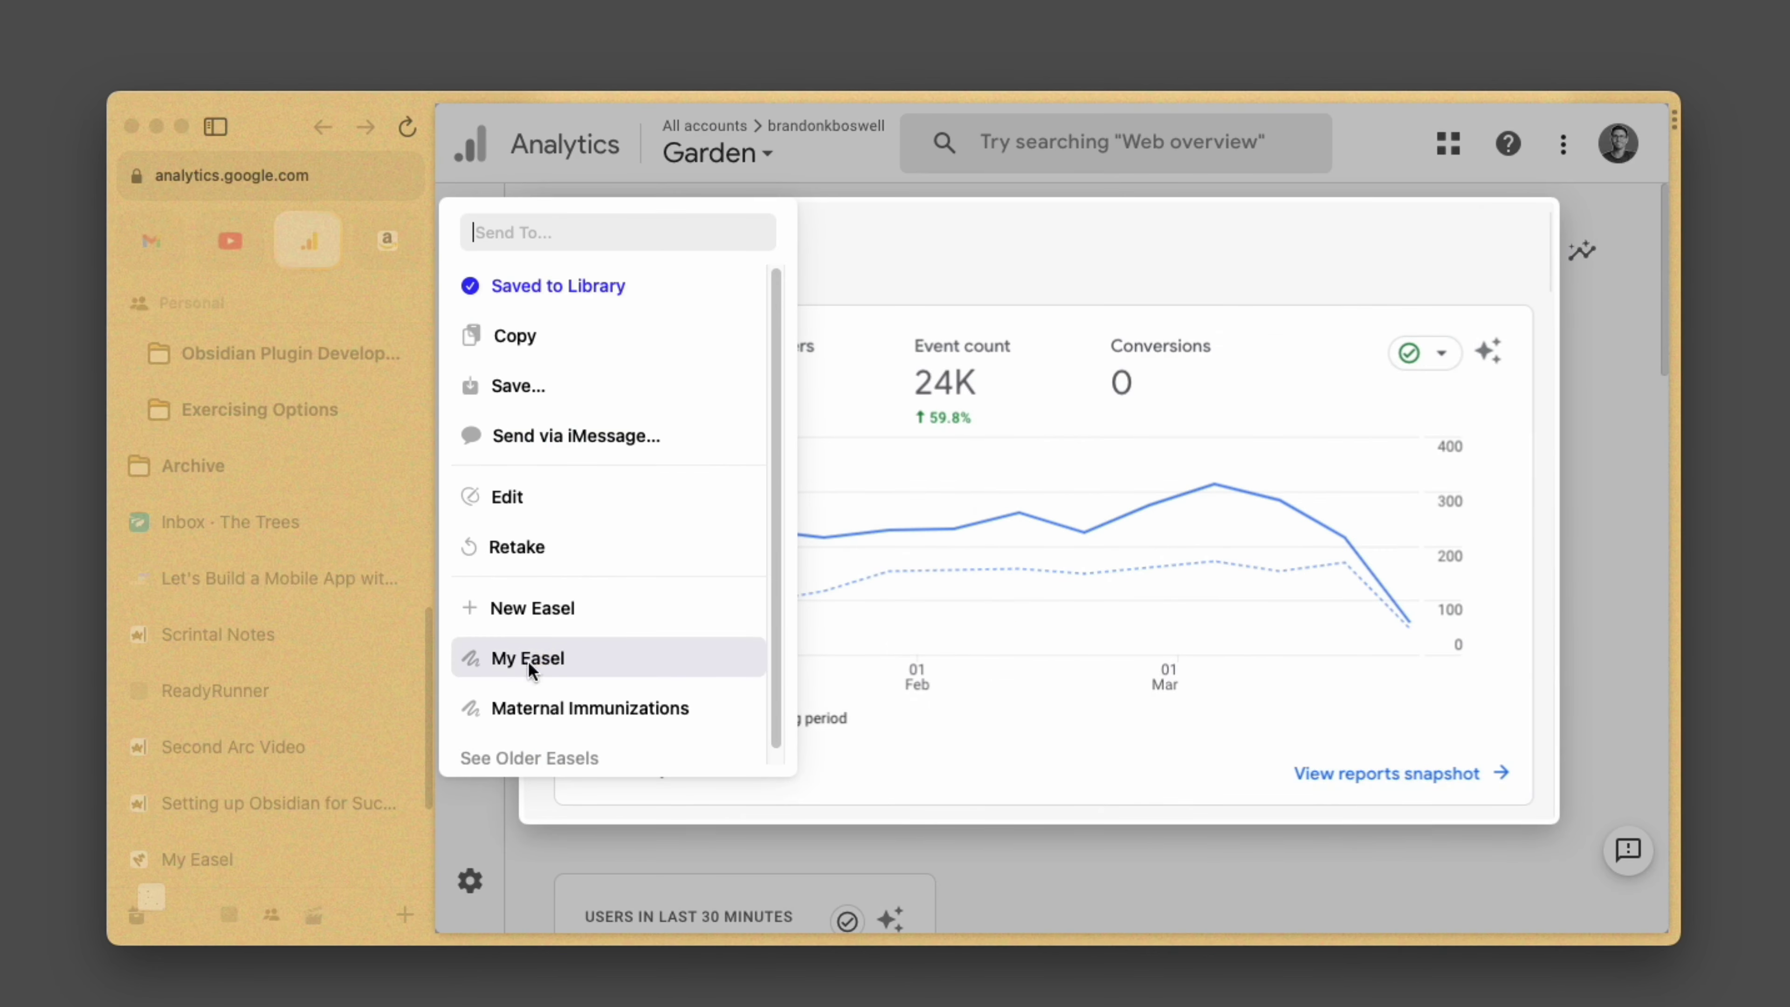
{"action": "left_click", "coordinate": [530, 658]}
{"action": "left_click_drag", "start_coordinate": [687, 671], "coordinate": [698, 556]}
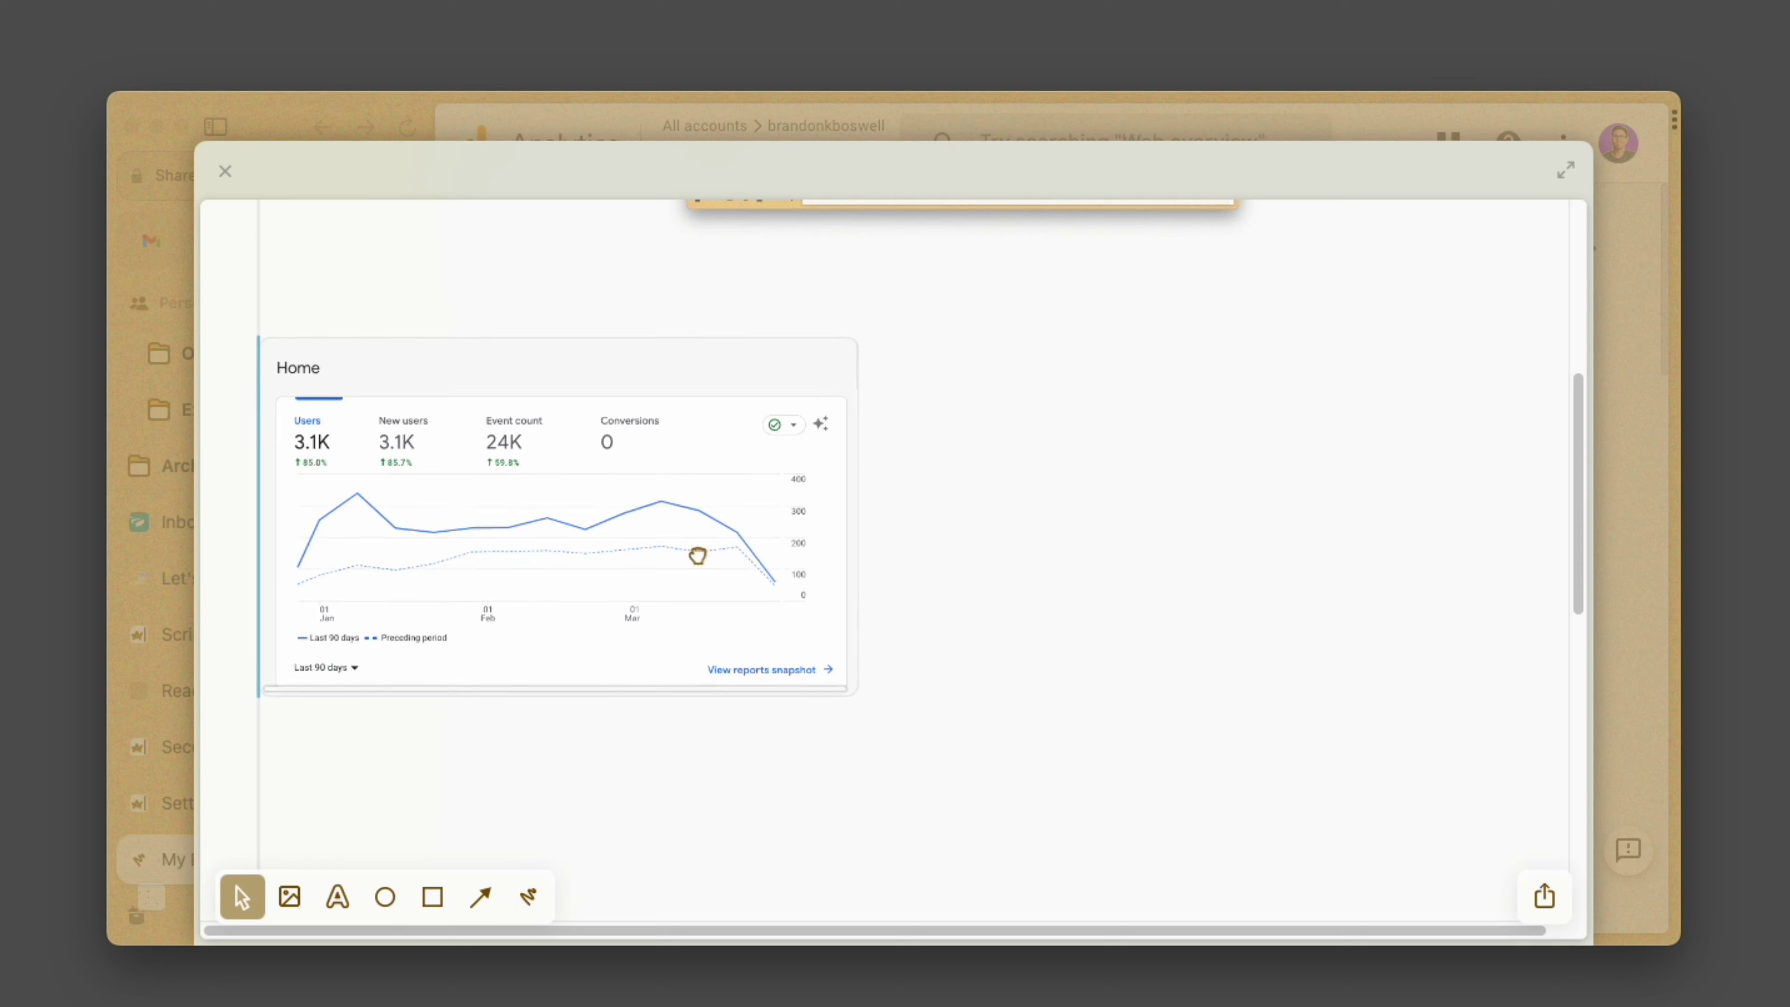
{"action": "left_click_drag", "start_coordinate": [851, 671], "coordinate": [1267, 773]}
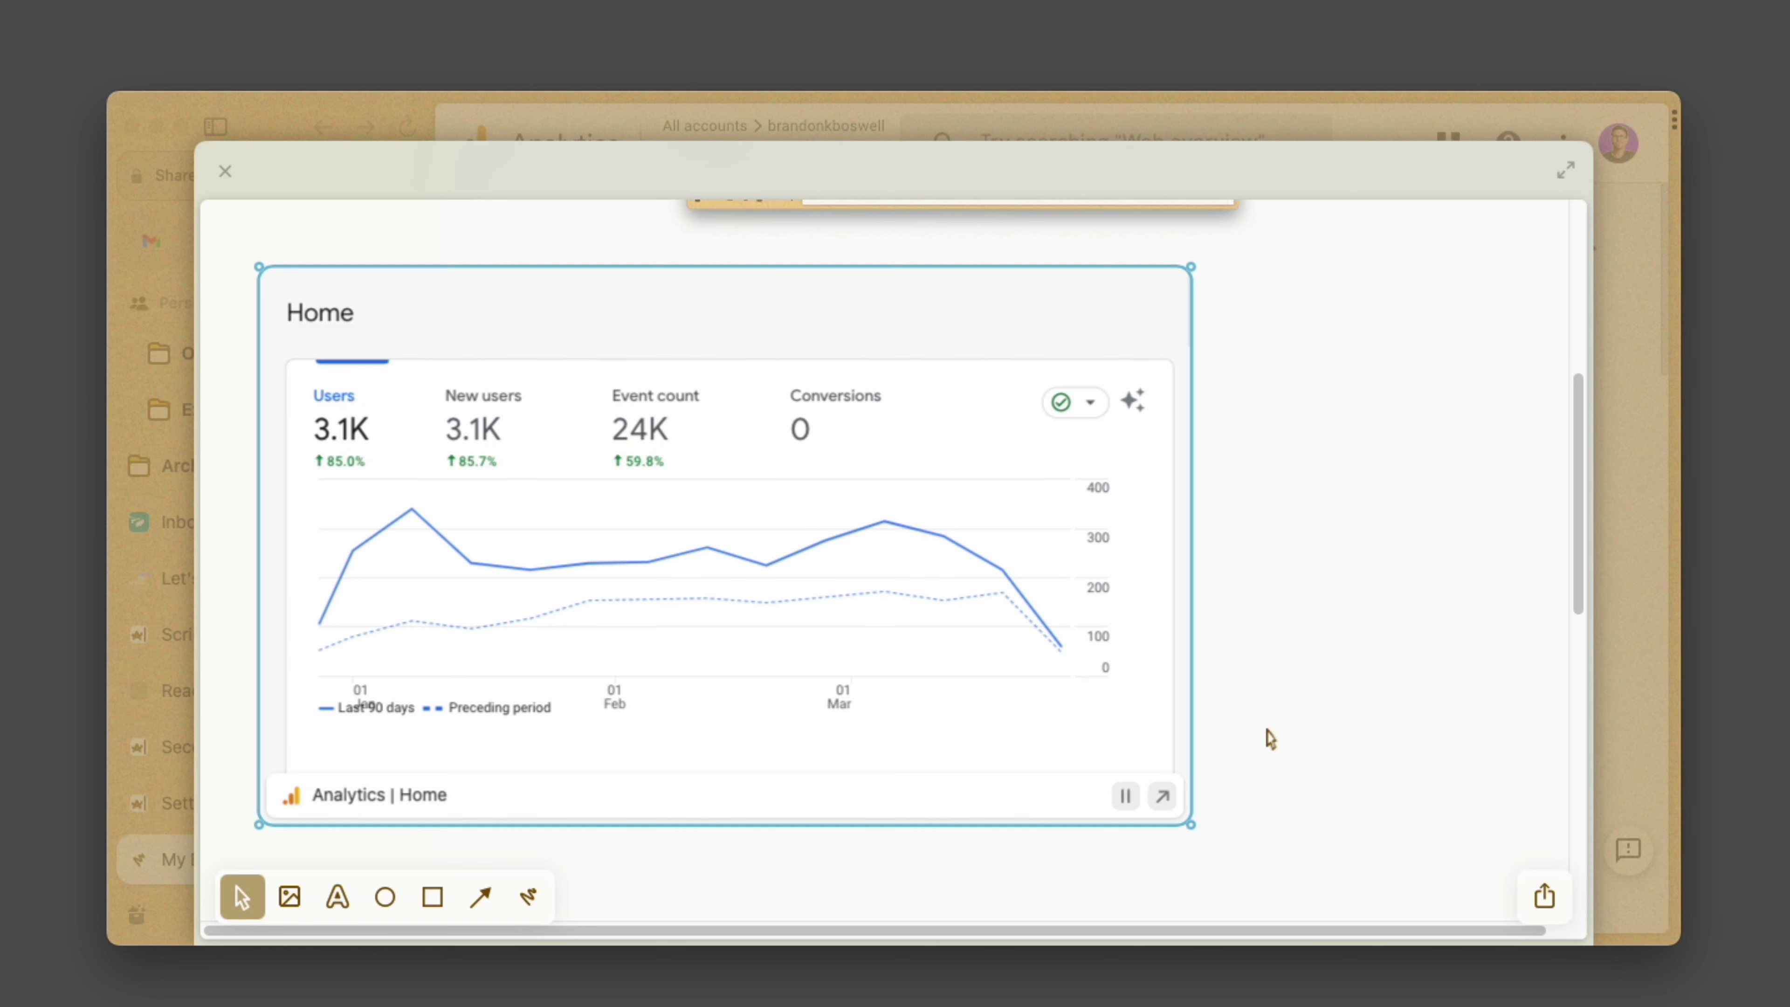
{"action": "key", "text": "Escape"}
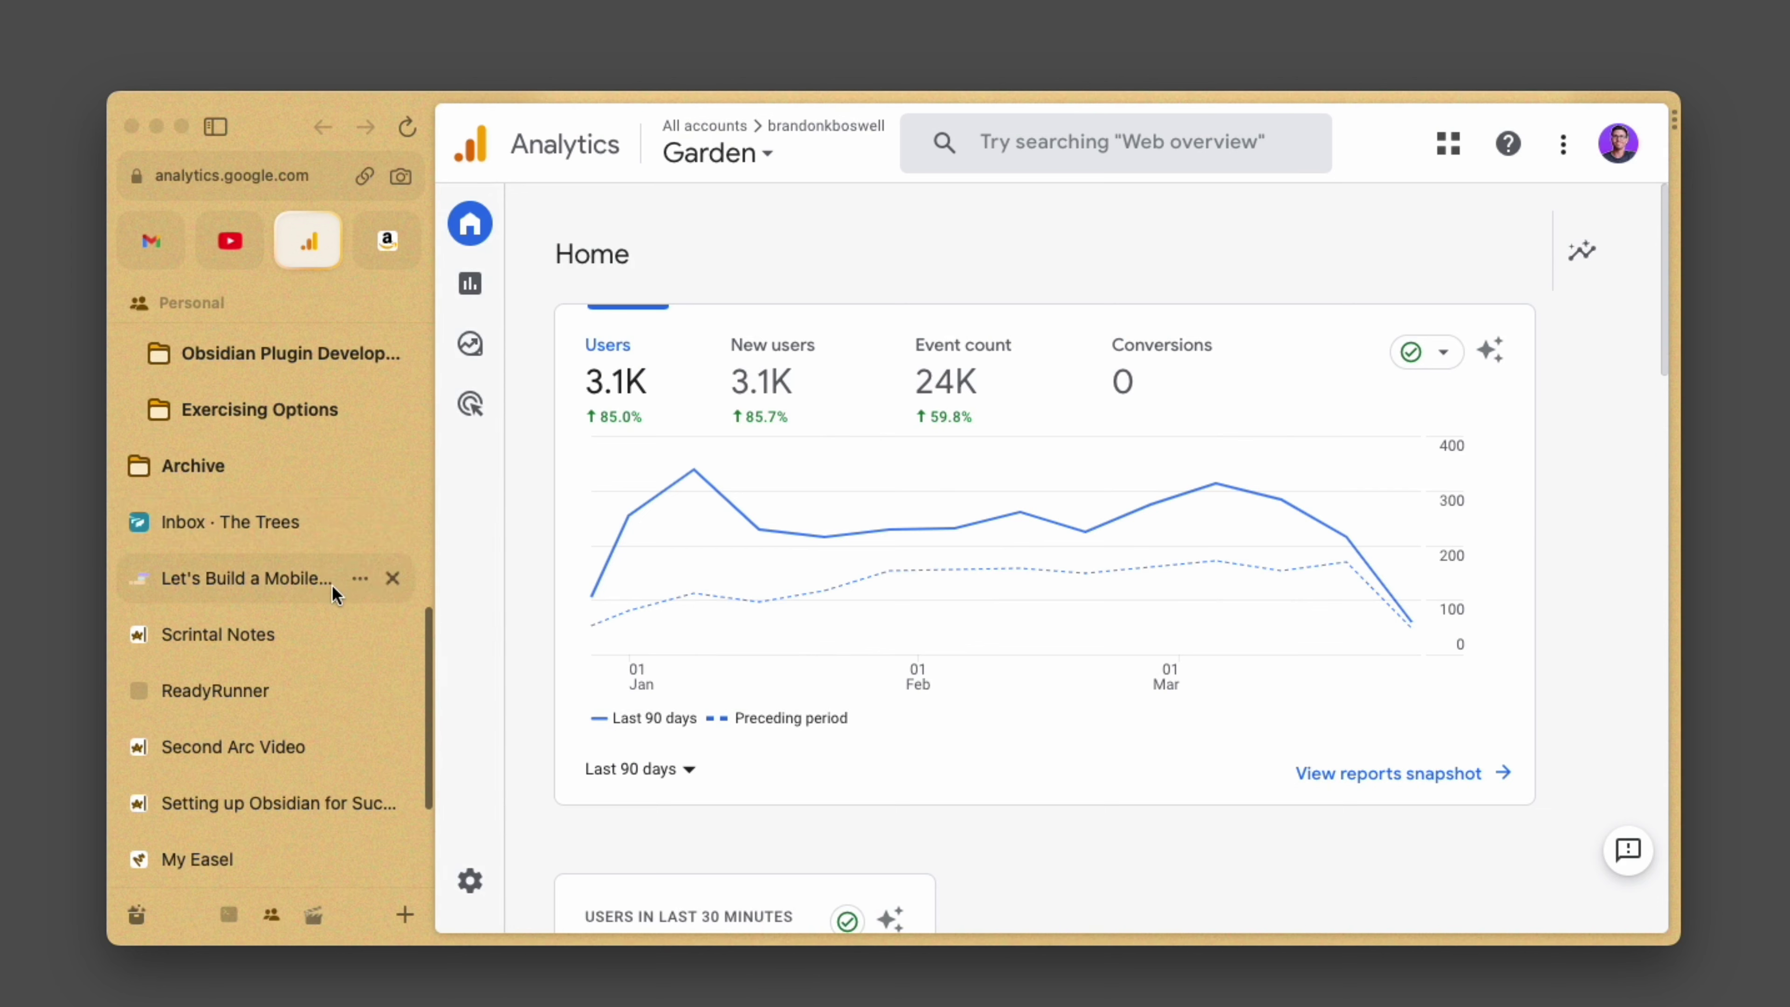
Switch to the Homepage tab and collapse the Resources folder.
{"action": "scroll", "coordinate": [332, 584], "scroll_direction": "down", "scroll_amount": 5}
{"action": "scroll", "coordinate": [335, 593], "scroll_direction": "up", "scroll_amount": 5}
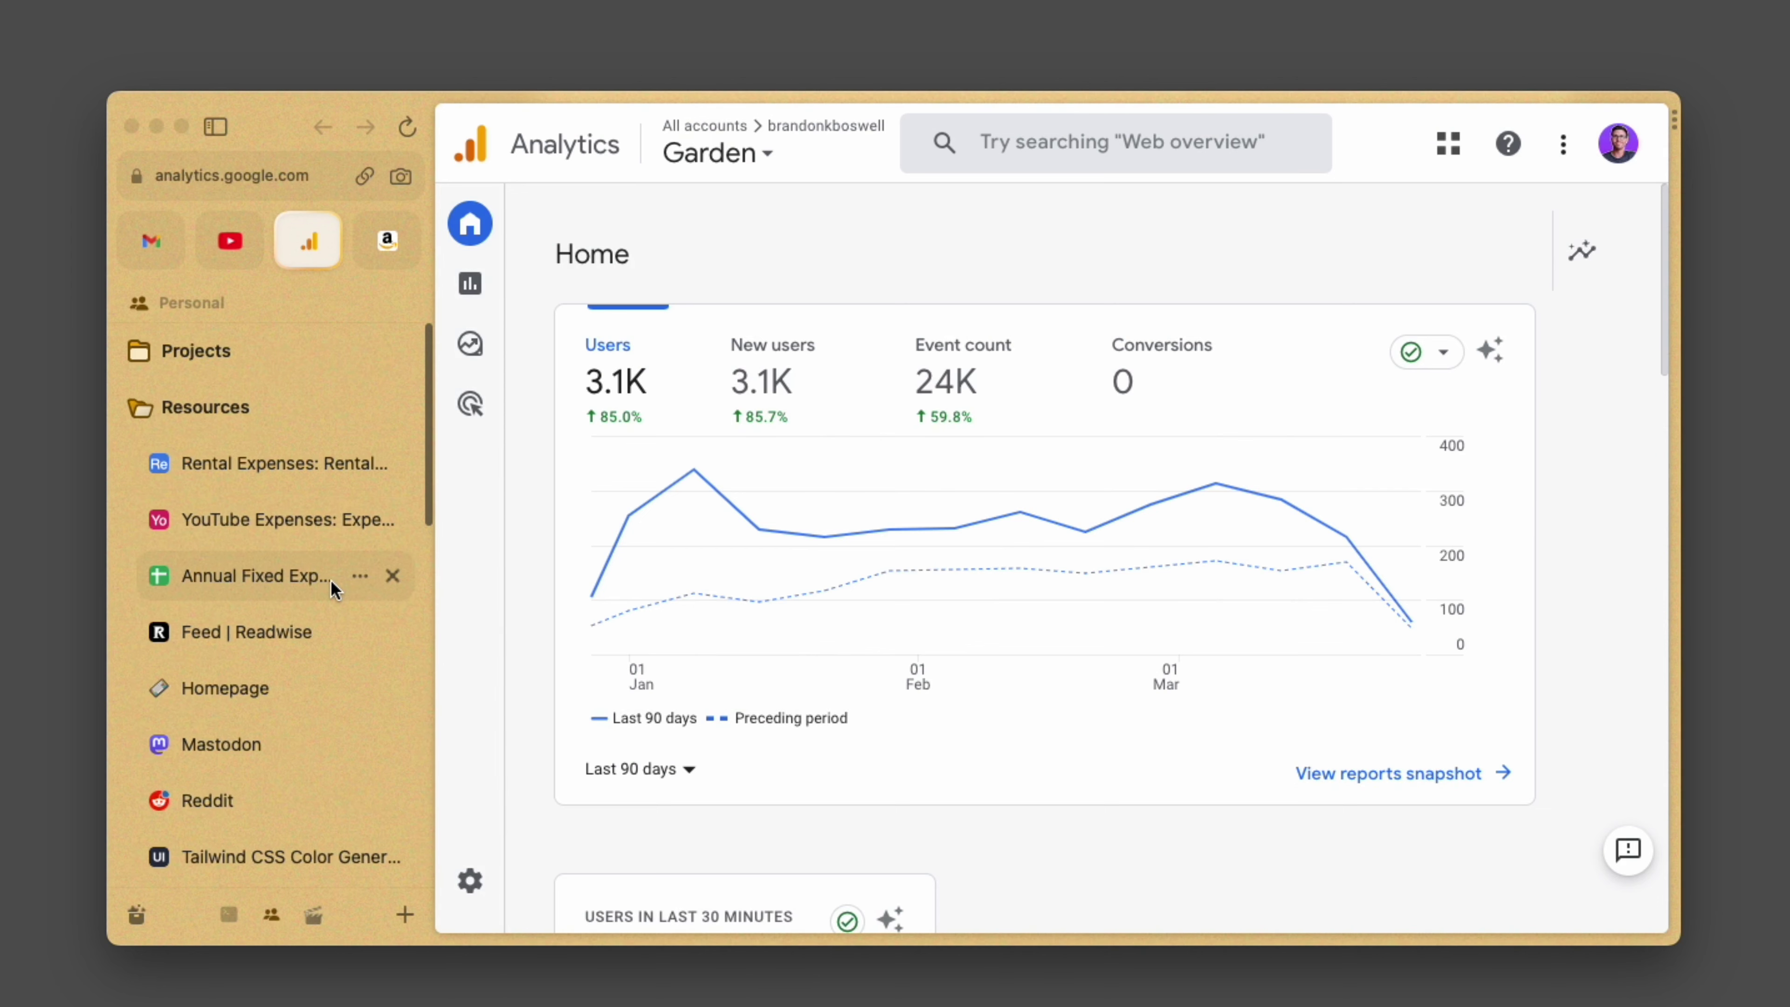
{"action": "left_click", "coordinate": [233, 692]}
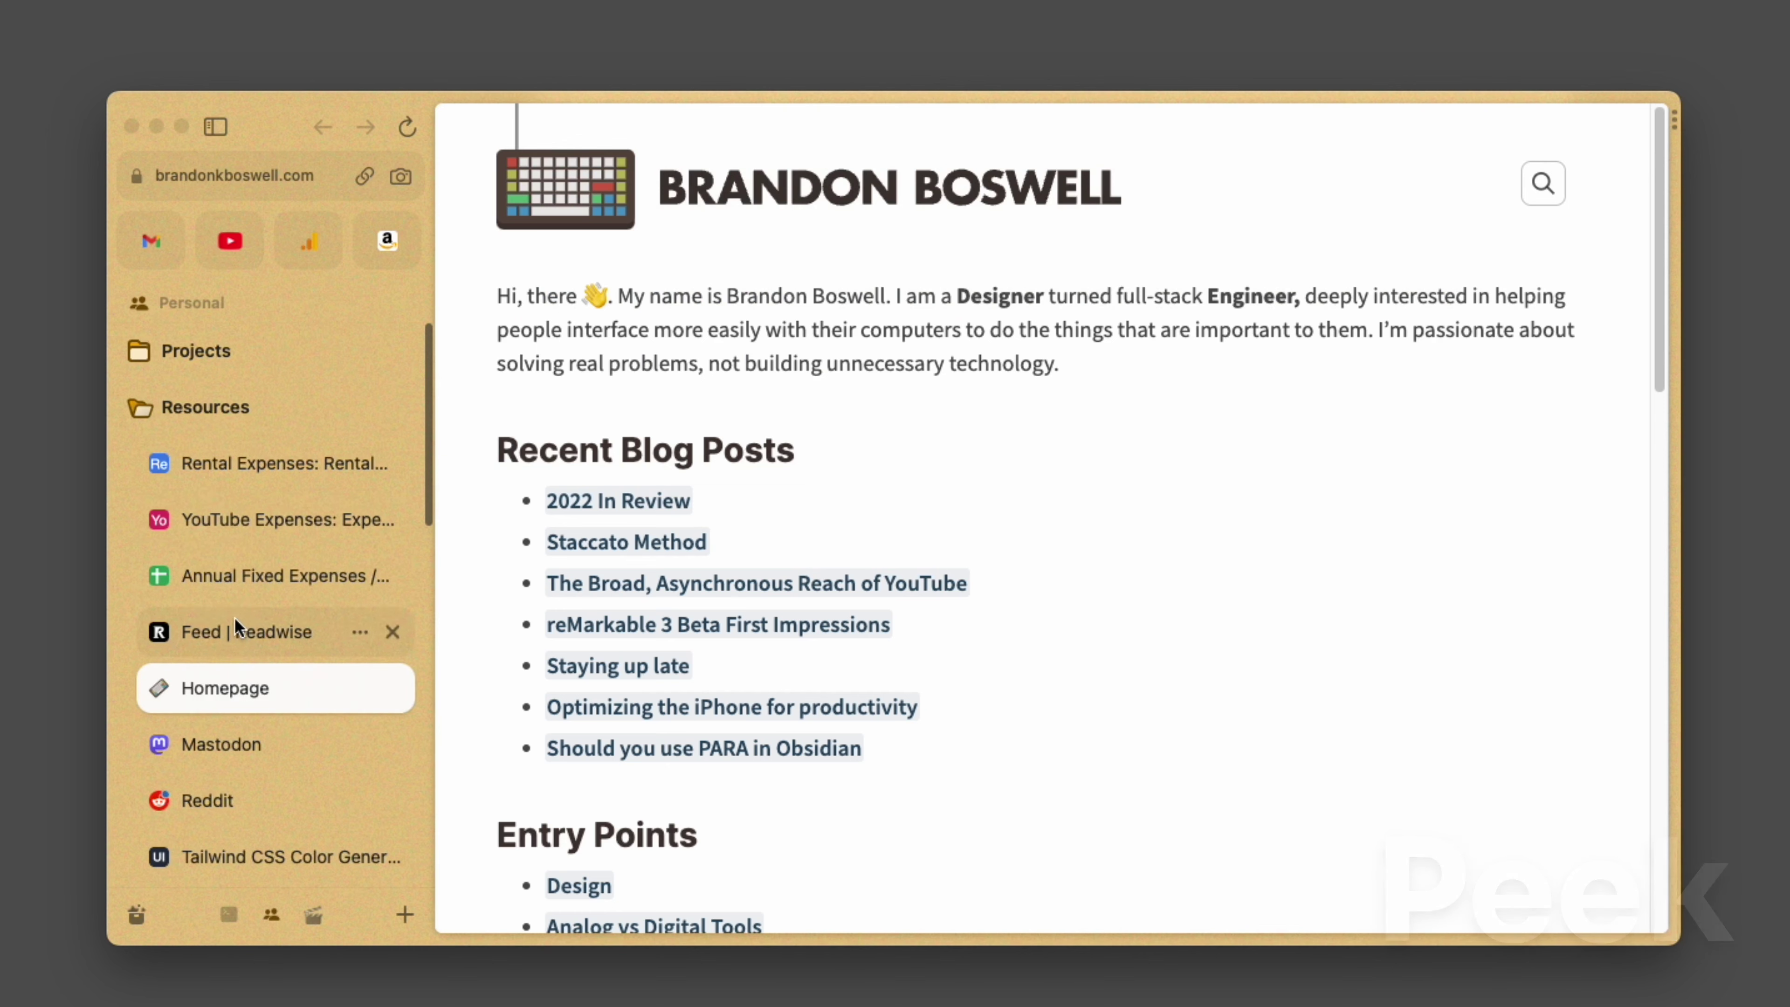
{"action": "left_click", "coordinate": [189, 415]}
{"action": "scroll", "coordinate": [243, 588], "scroll_direction": "down", "scroll_amount": 3}
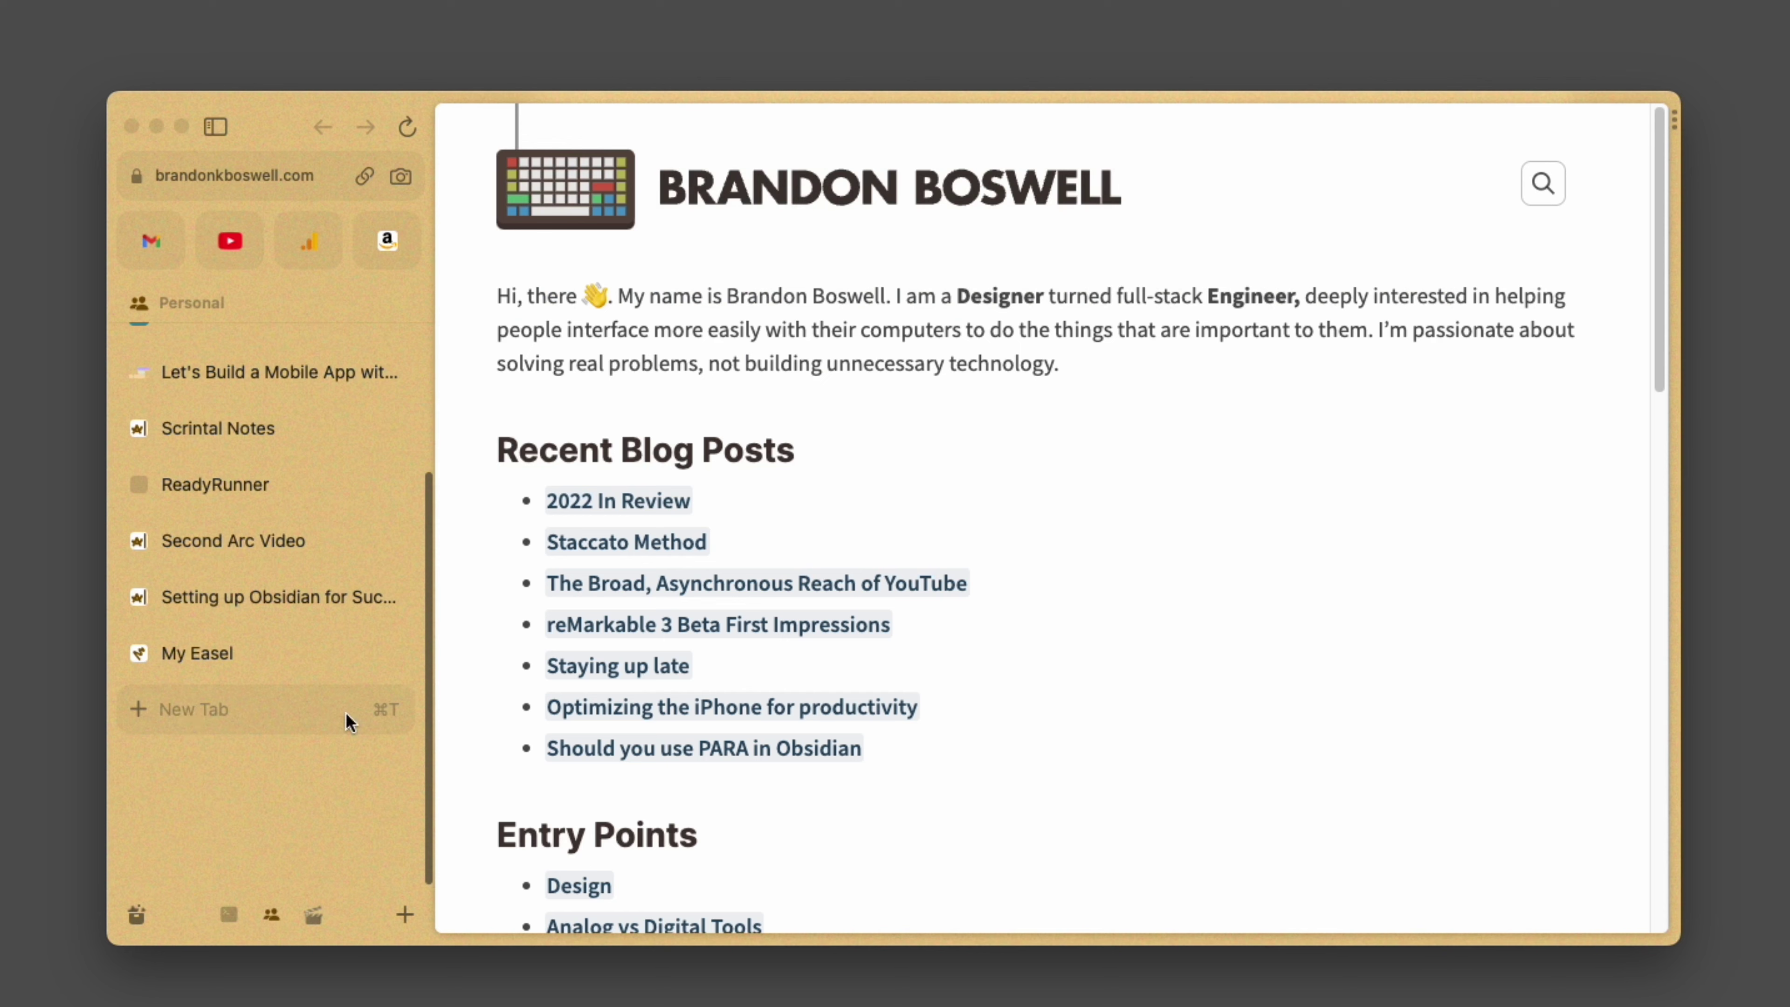
Open espn.com in a new tab from the command bar.
{"action": "key", "text": "super+t"}
{"action": "type", "text": "espn.com"}
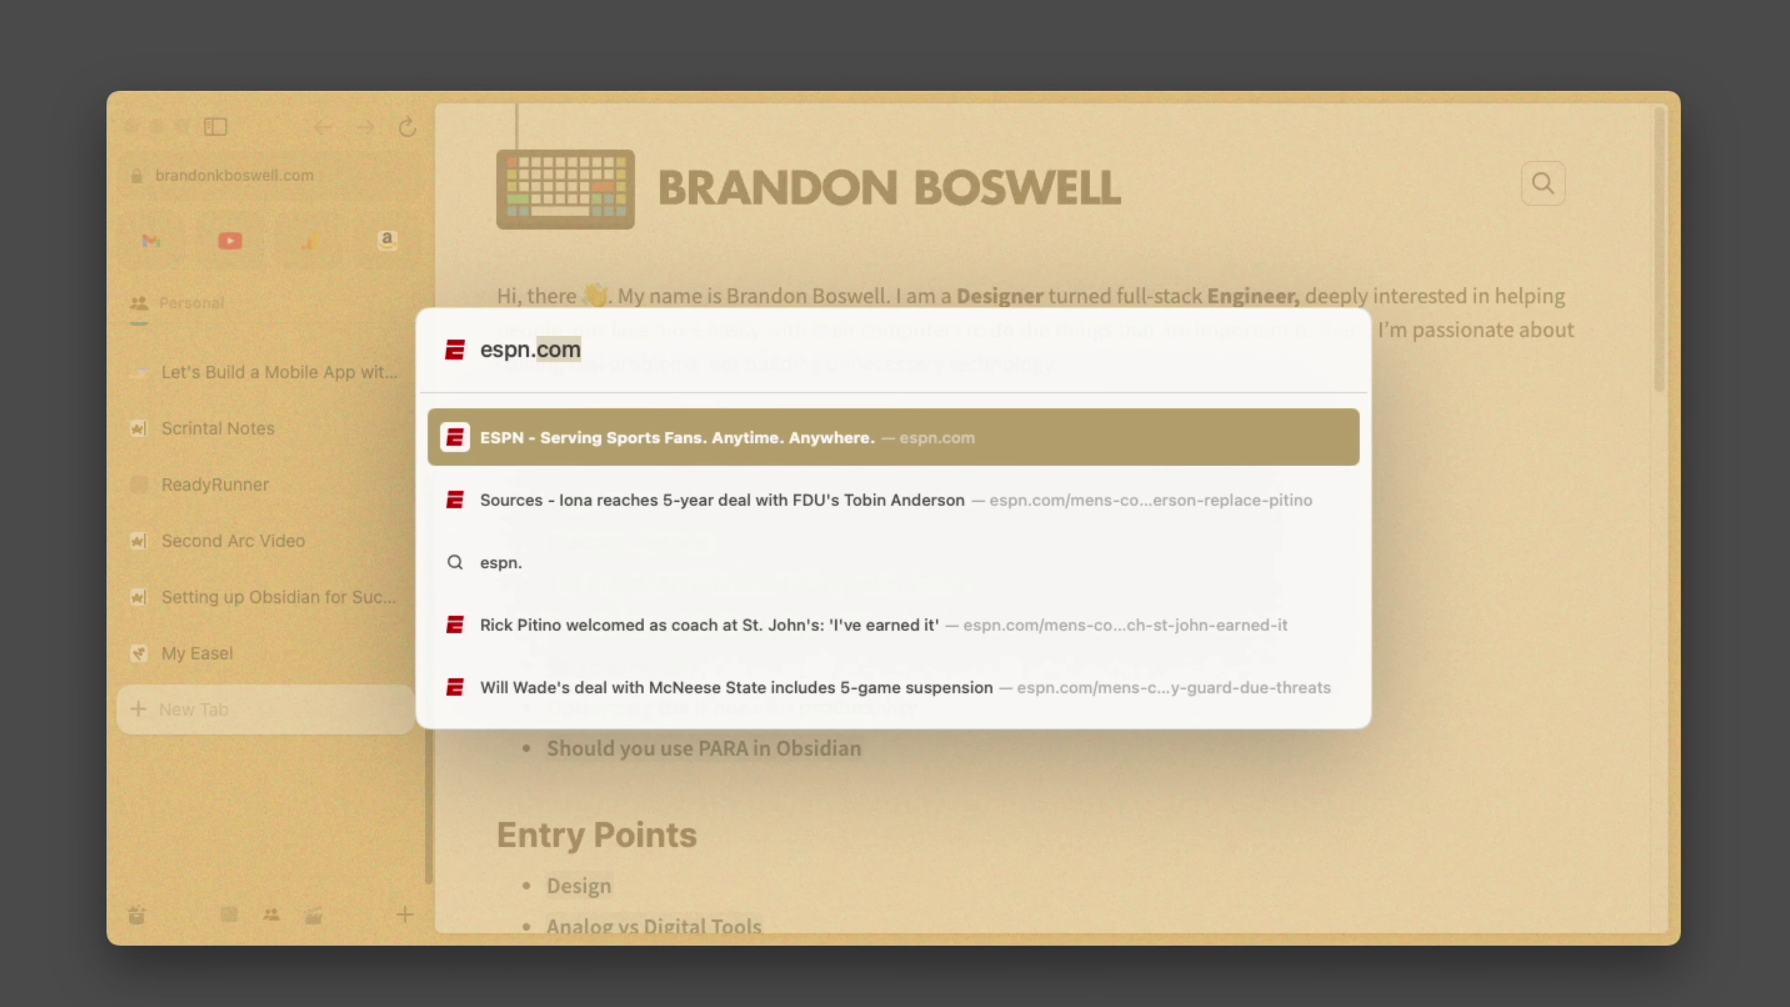
{"action": "key", "text": "Return"}
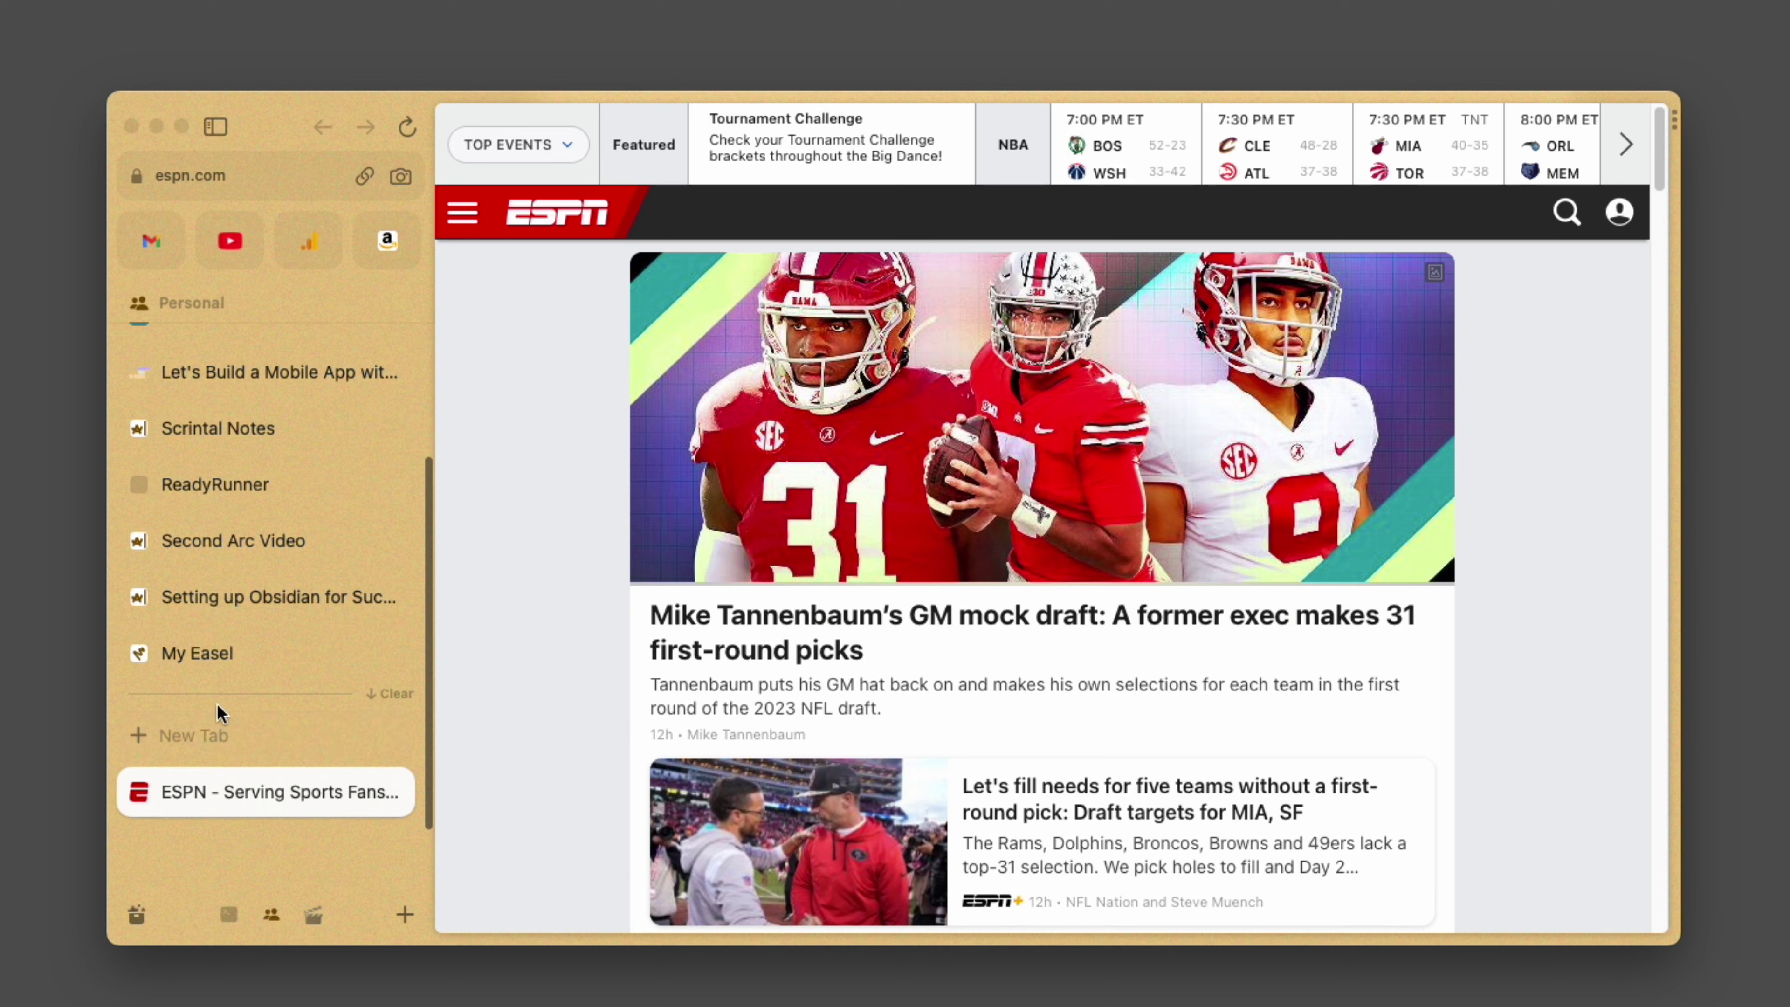
Expand the Resources folder so its saved tabs are listed in the sidebar.
{"action": "scroll", "coordinate": [260, 705], "scroll_direction": "up", "scroll_amount": 5}
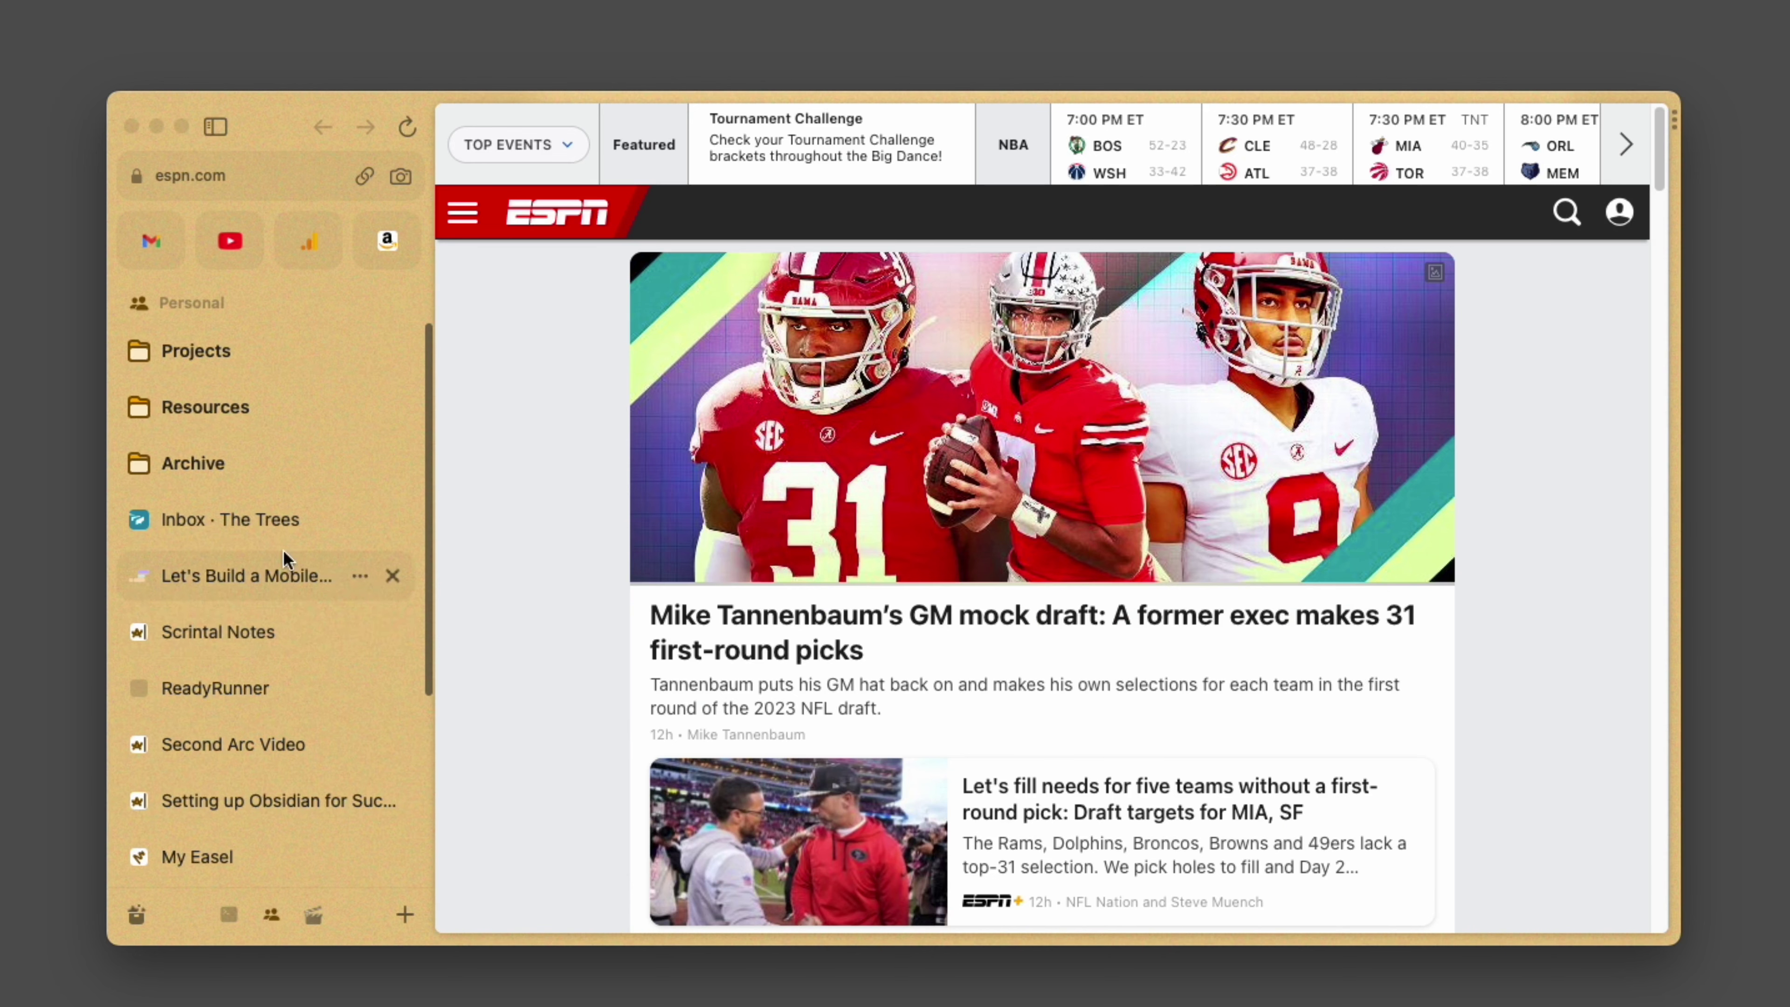
{"action": "scroll", "coordinate": [248, 669], "scroll_direction": "down", "scroll_amount": 5}
{"action": "scroll", "coordinate": [230, 655], "scroll_direction": "up", "scroll_amount": 5}
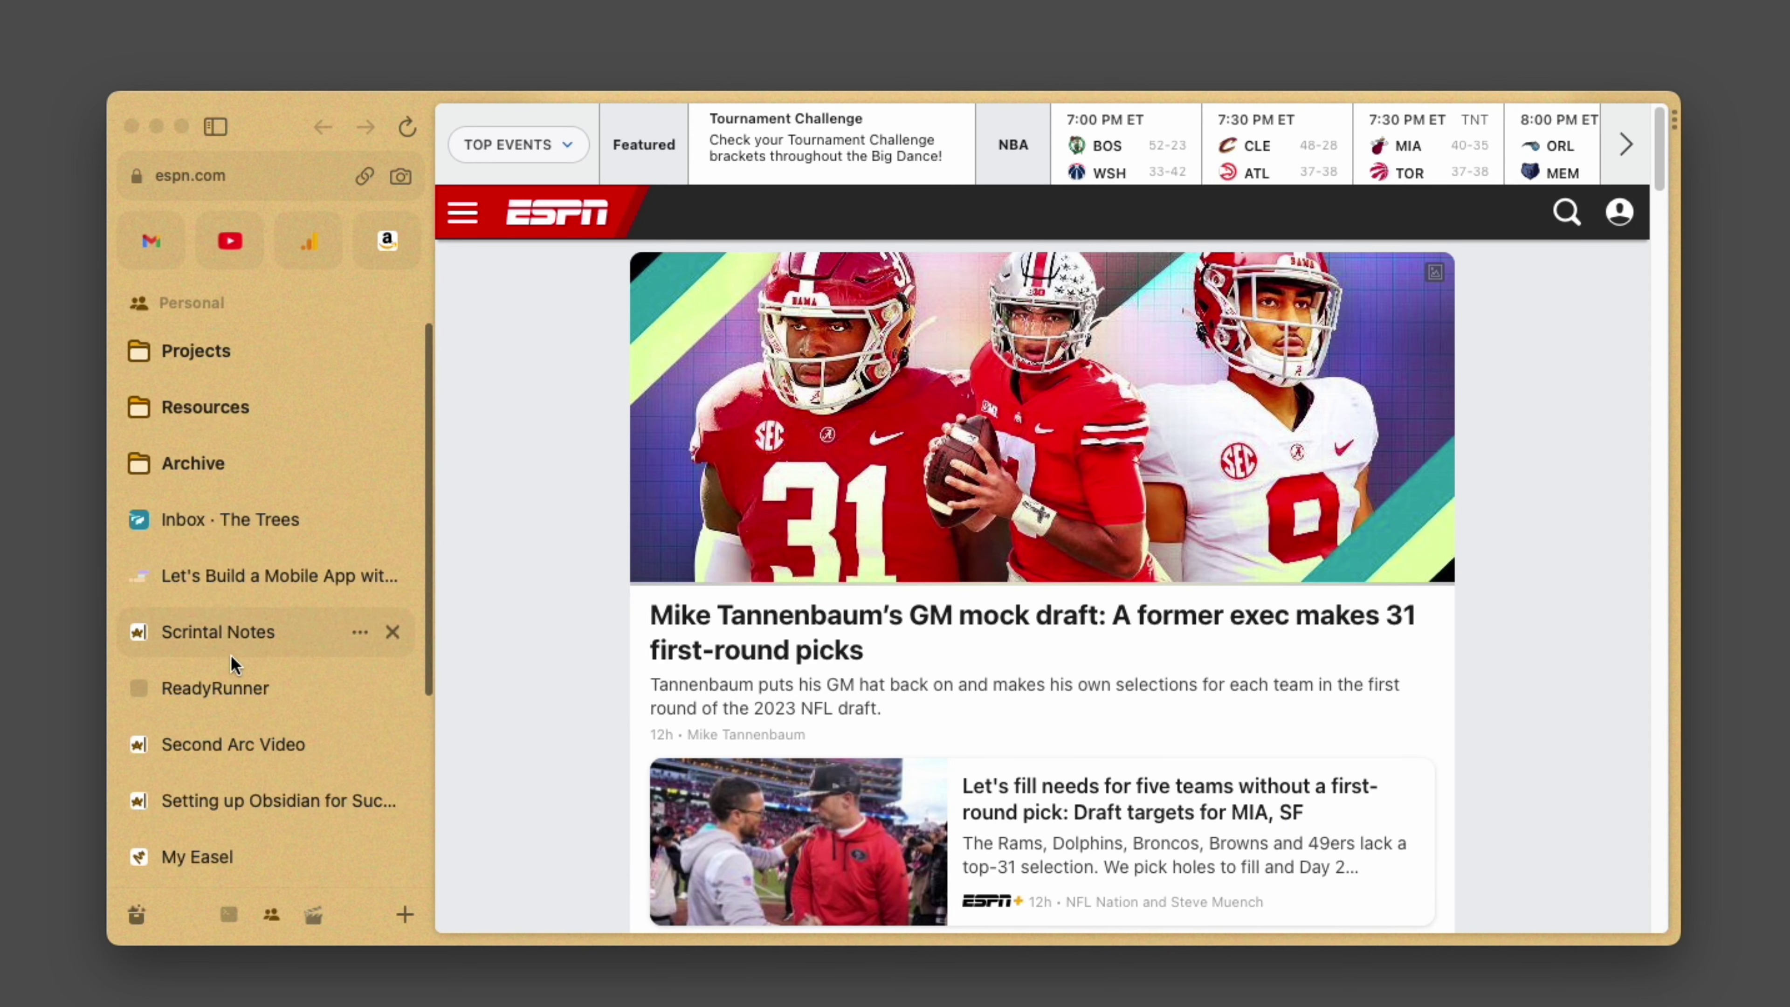
{"action": "left_click", "coordinate": [183, 407]}
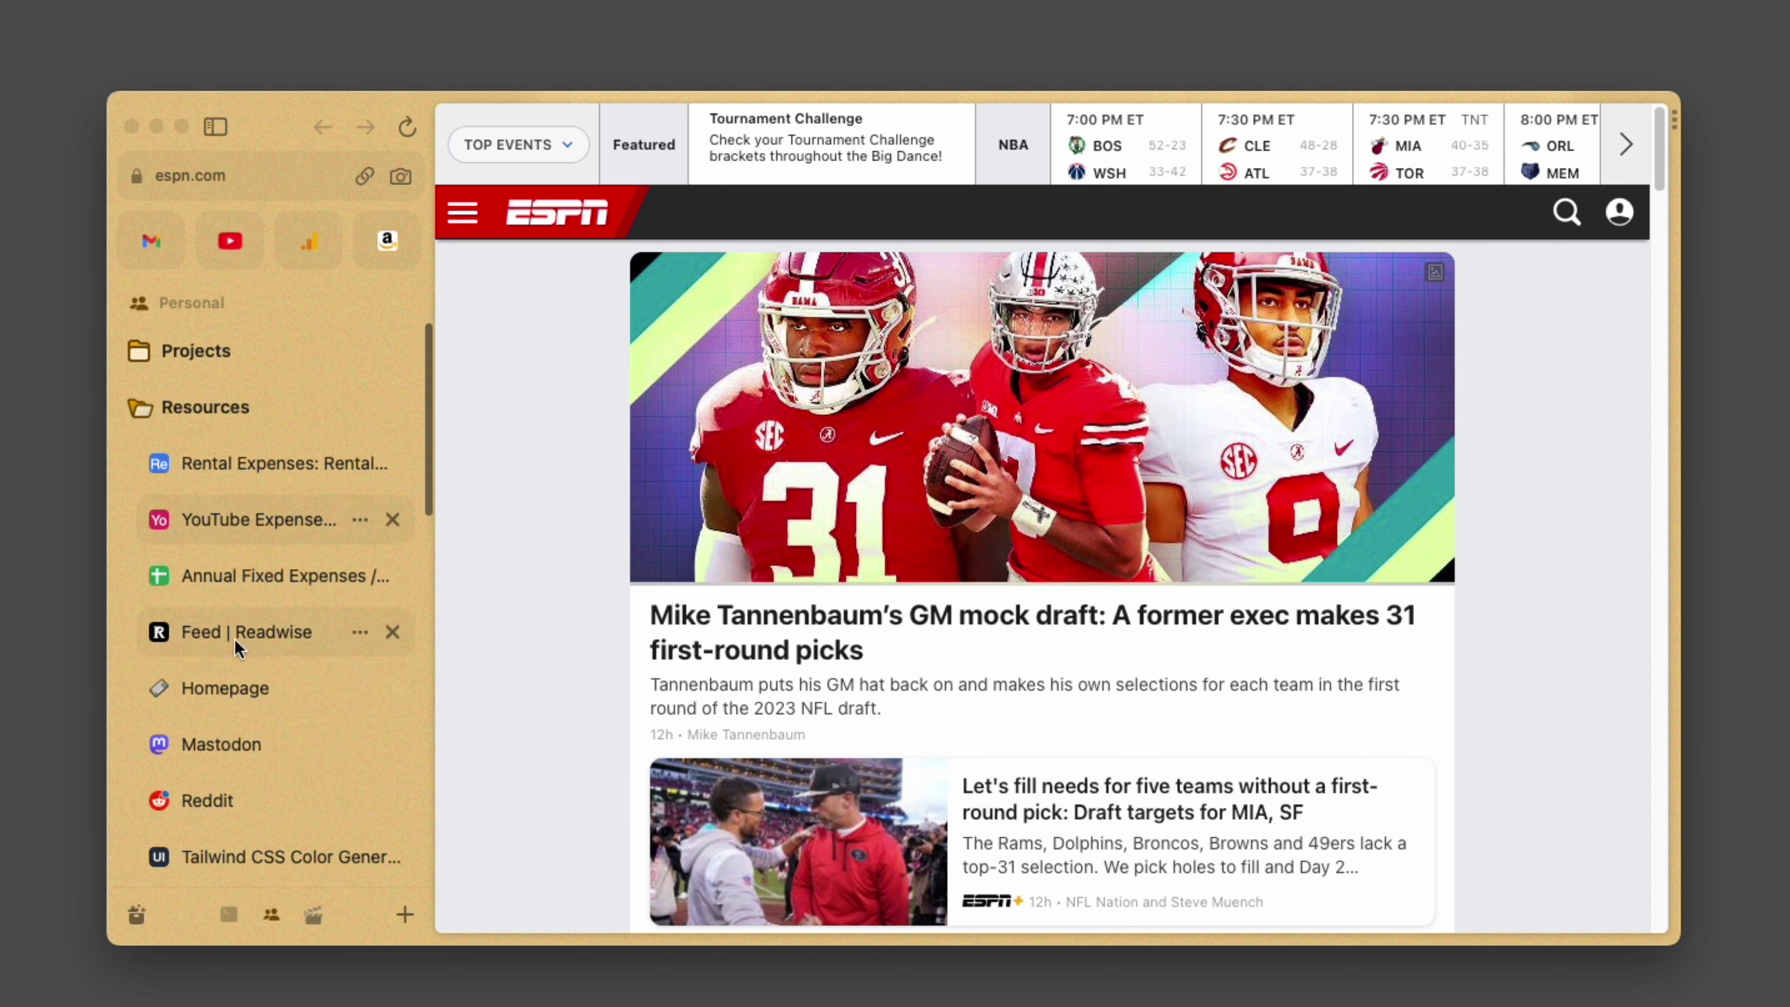
Open the Bicycle article from the Feed | Readwise tab and briefly peek at the original site.
{"action": "left_click", "coordinate": [213, 627]}
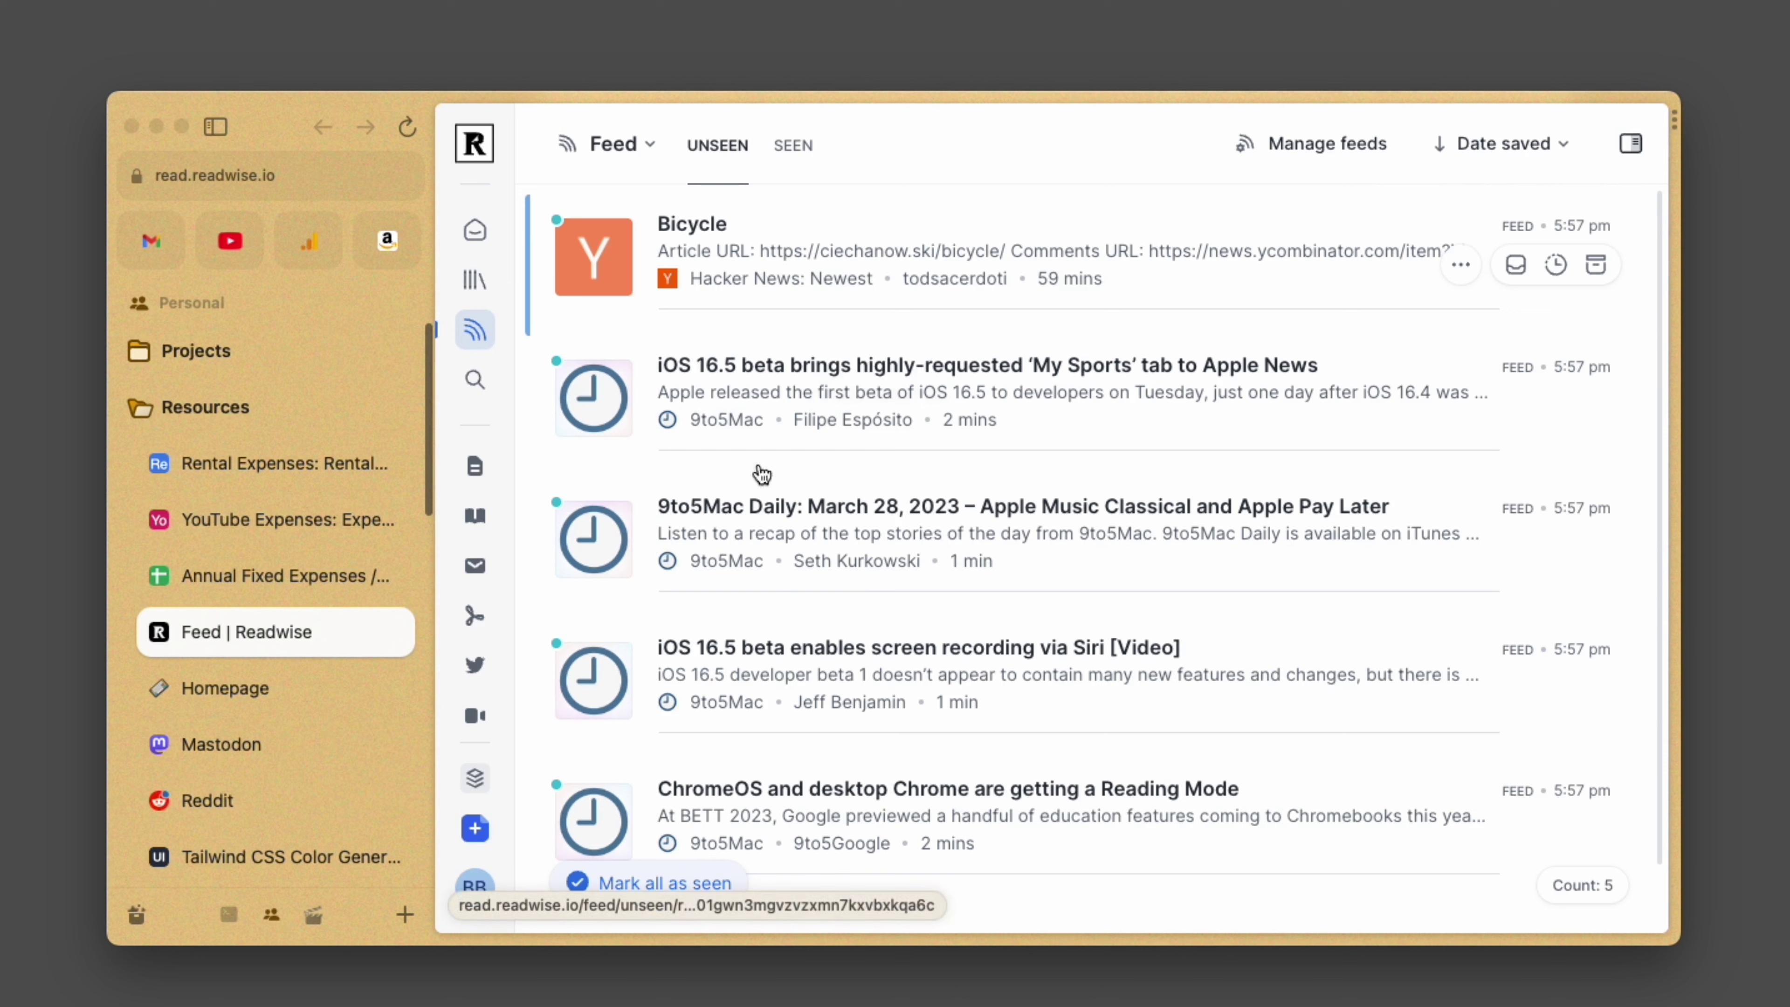
{"action": "left_click", "coordinate": [728, 248]}
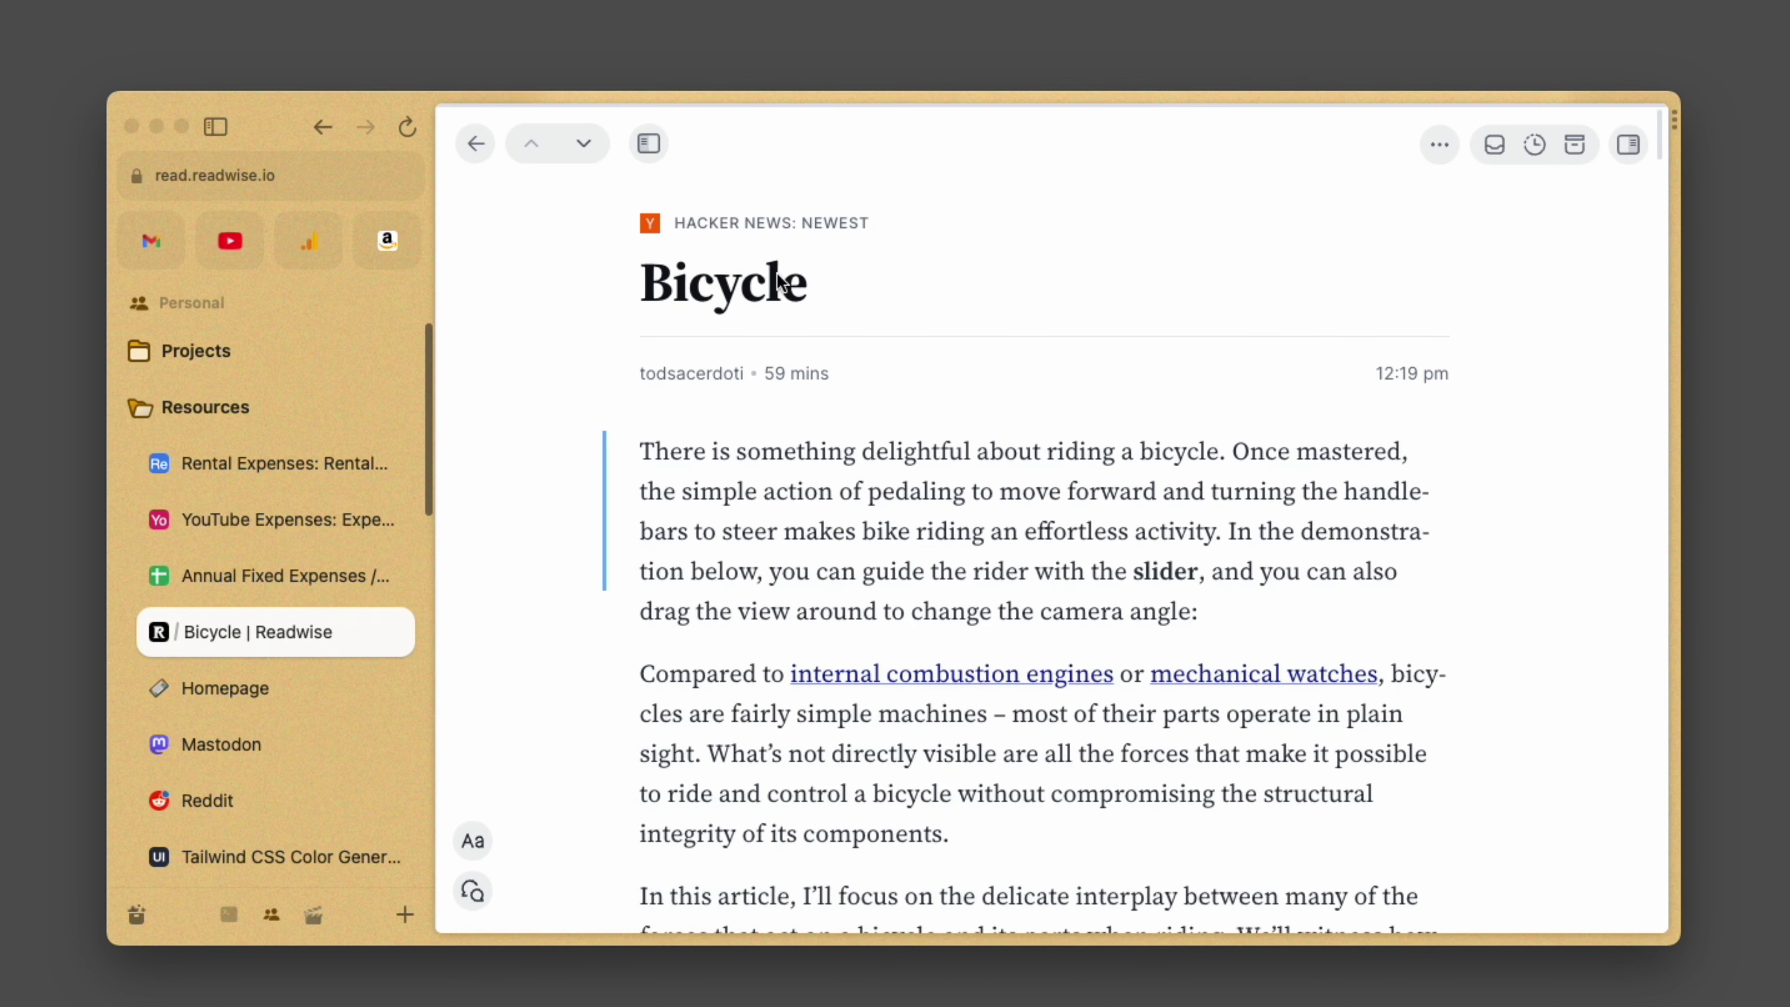
{"action": "left_click", "coordinate": [779, 281]}
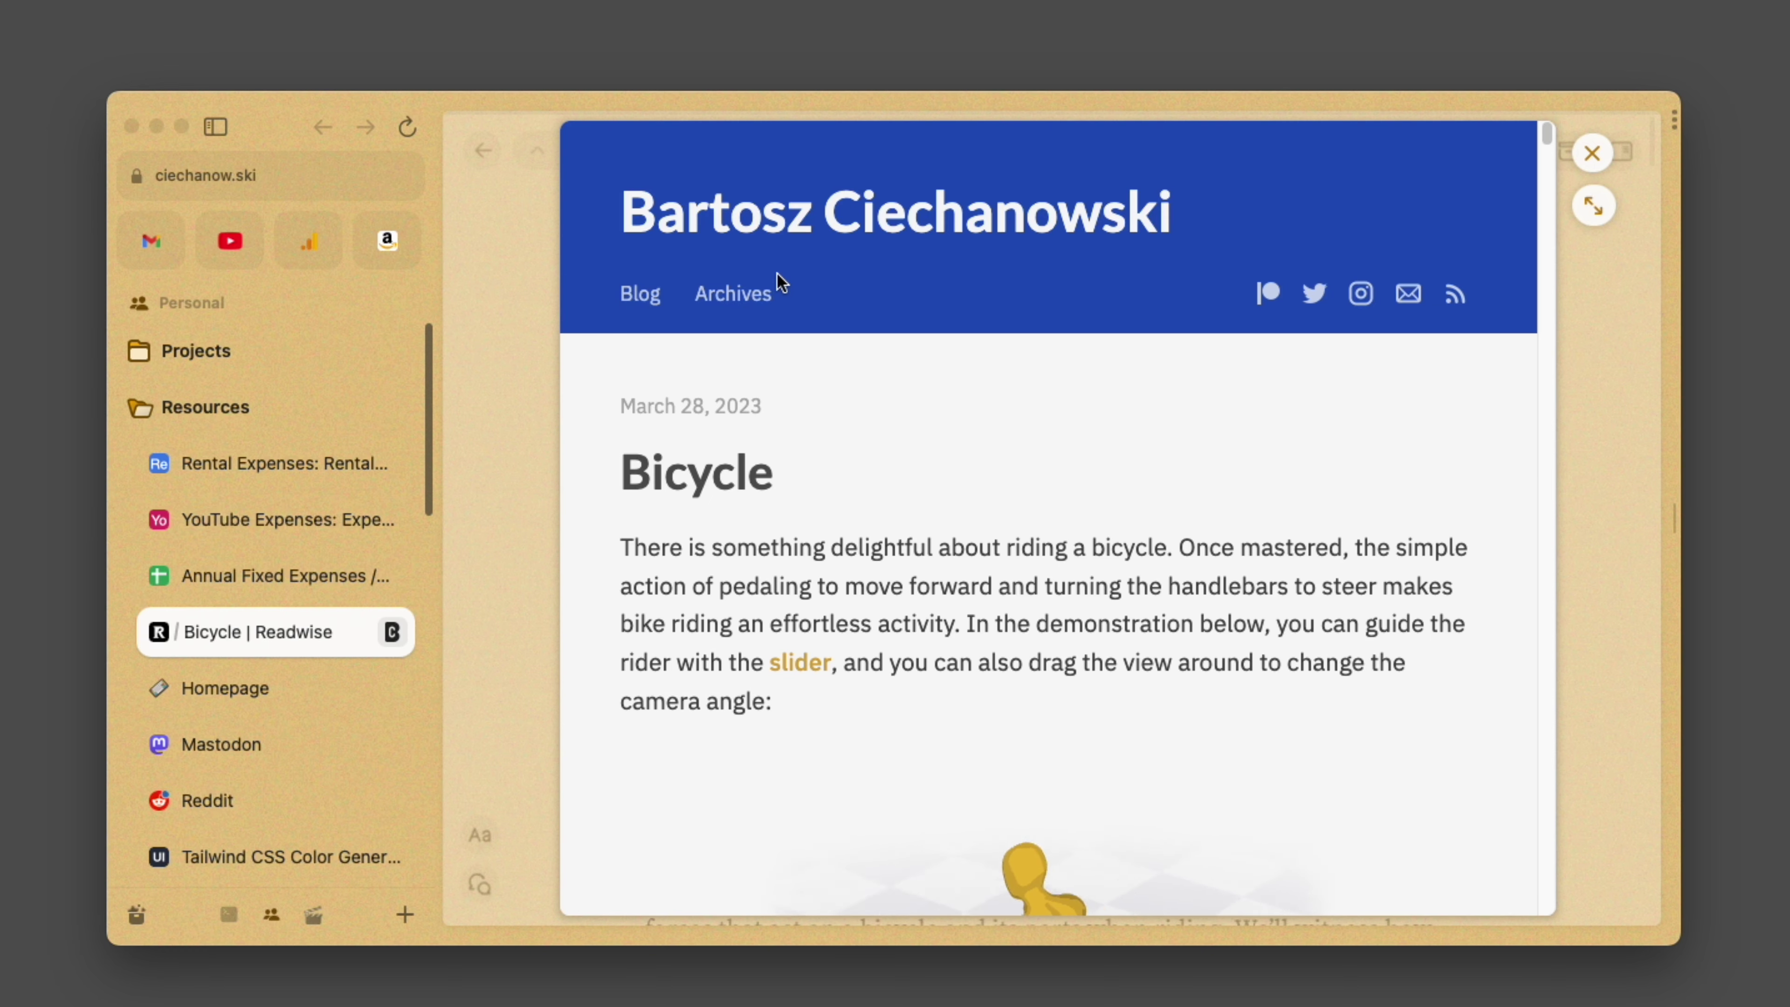
{"action": "key", "text": "Escape"}
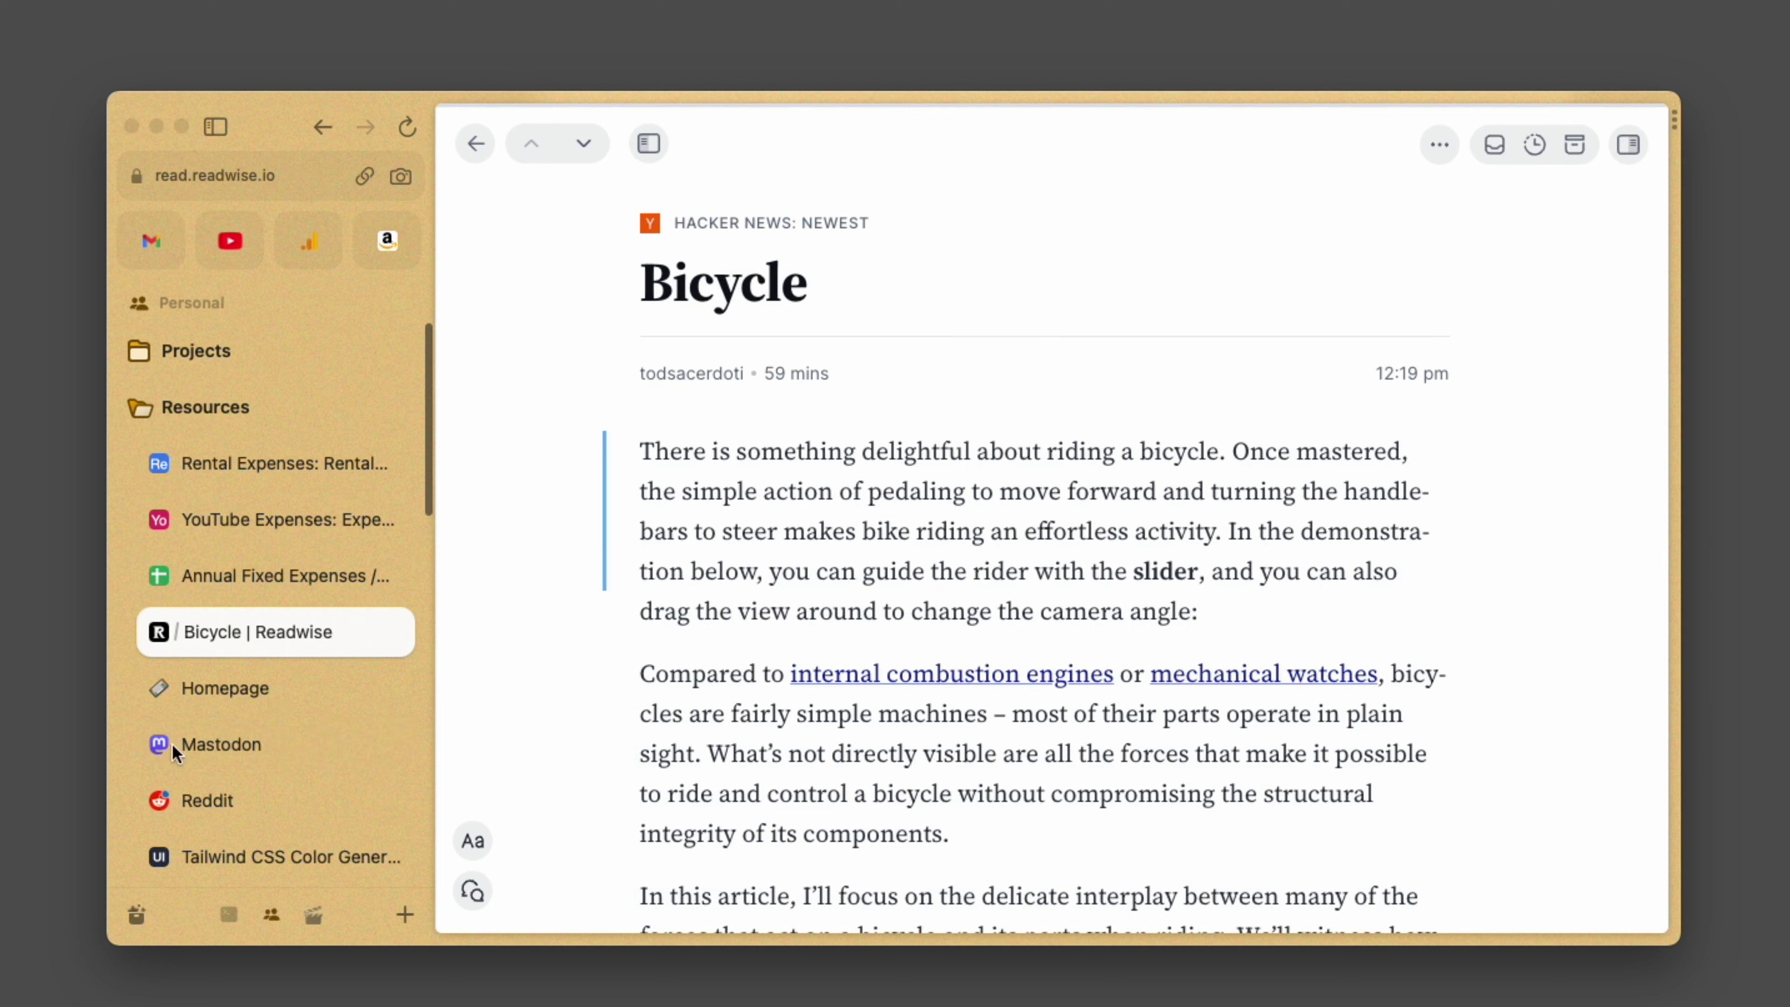
{"action": "mouse_move", "coordinate": [246, 652]}
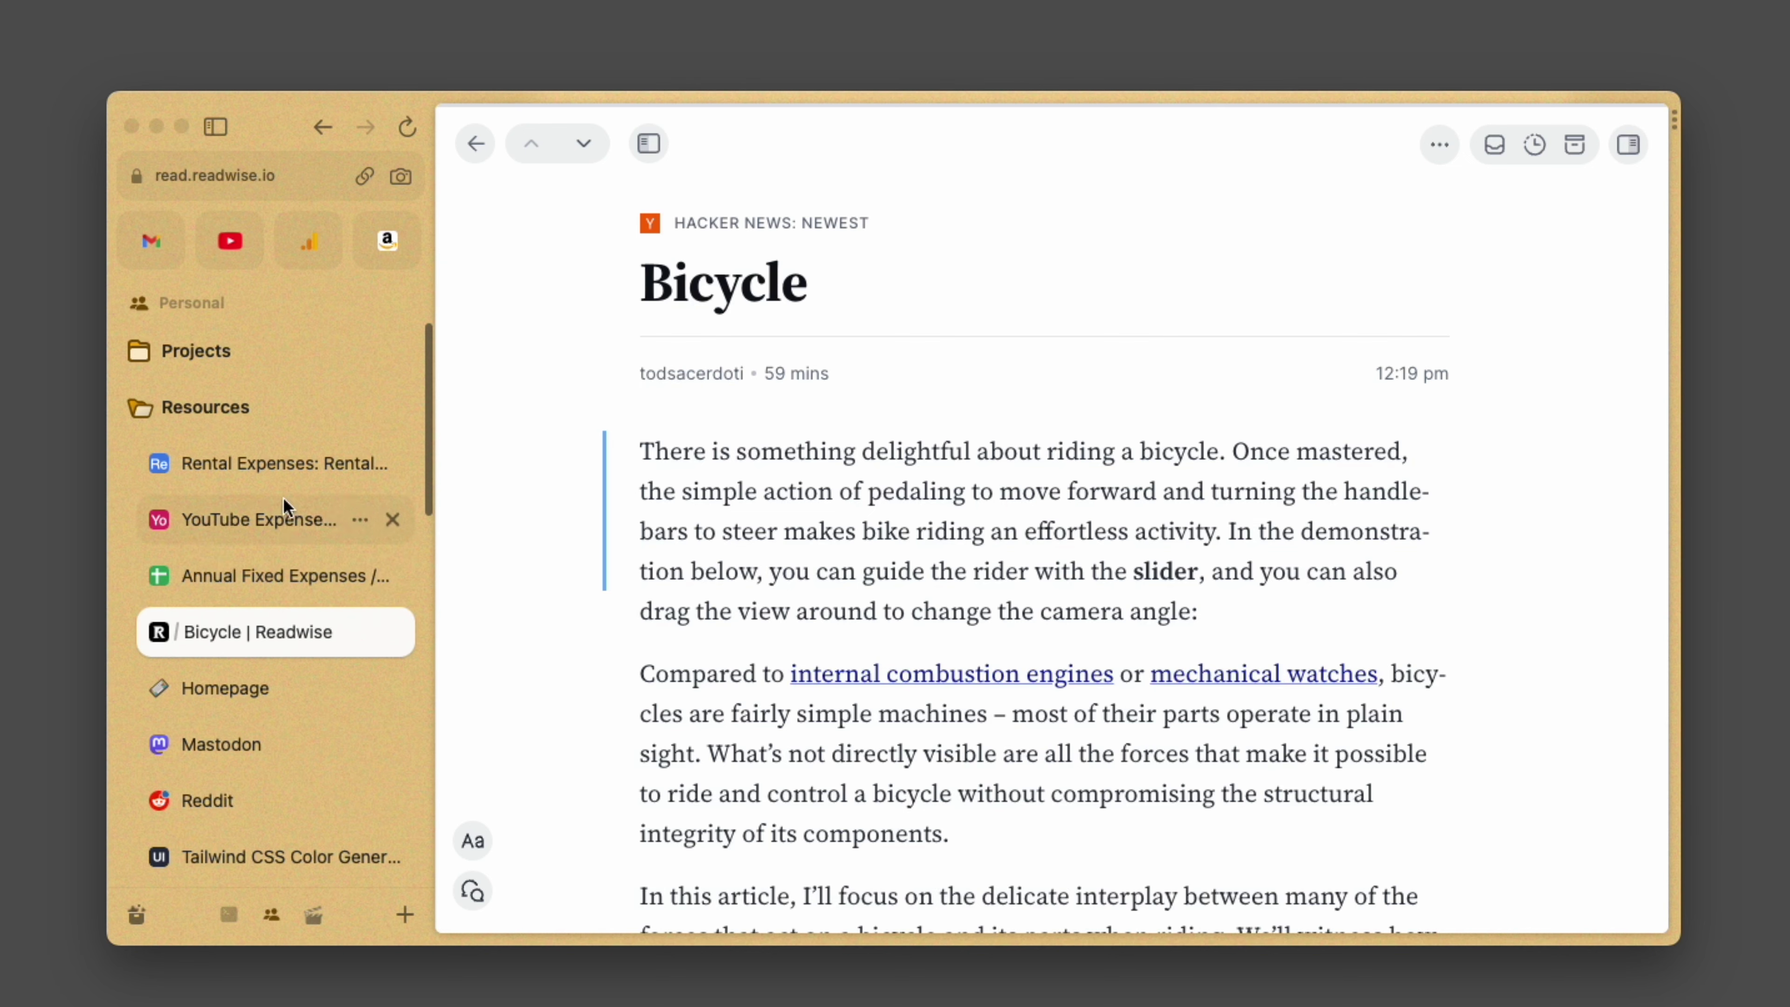
Open the UnitedHealthcare email in Gmail, preview its sign-in page, then archive it with E.
{"action": "left_click", "coordinate": [145, 247]}
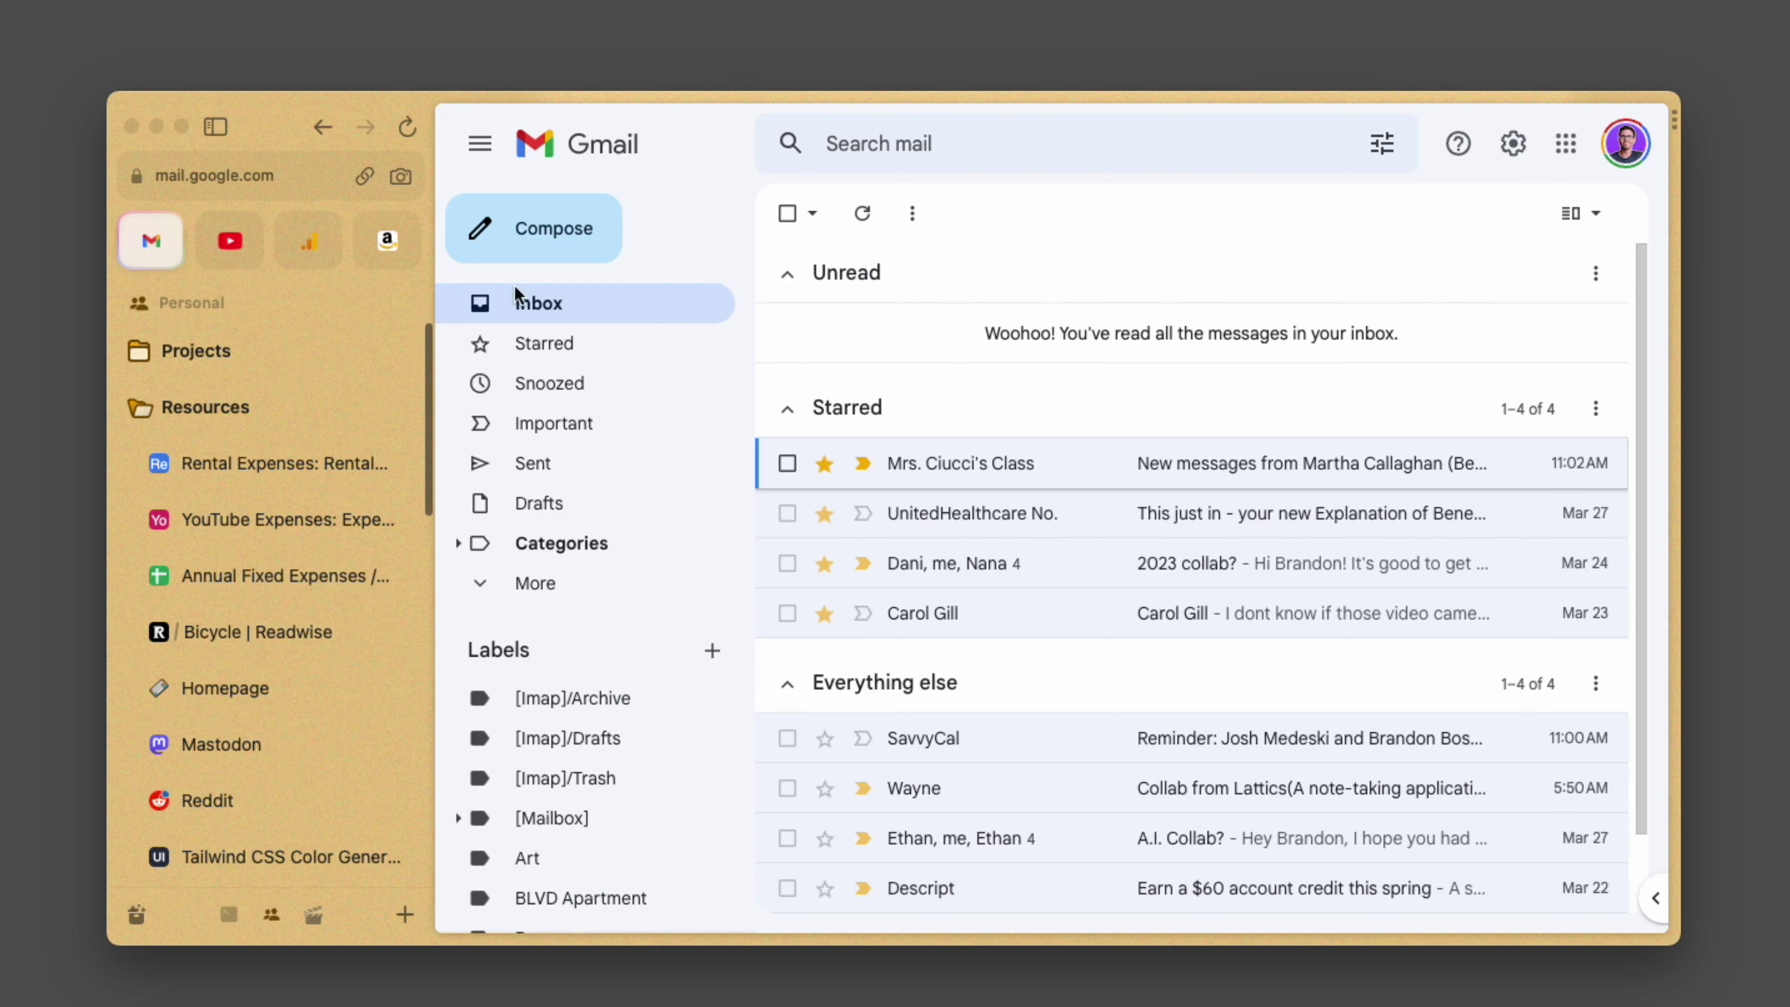
{"action": "scroll", "coordinate": [1089, 553], "scroll_direction": "down", "scroll_amount": 2}
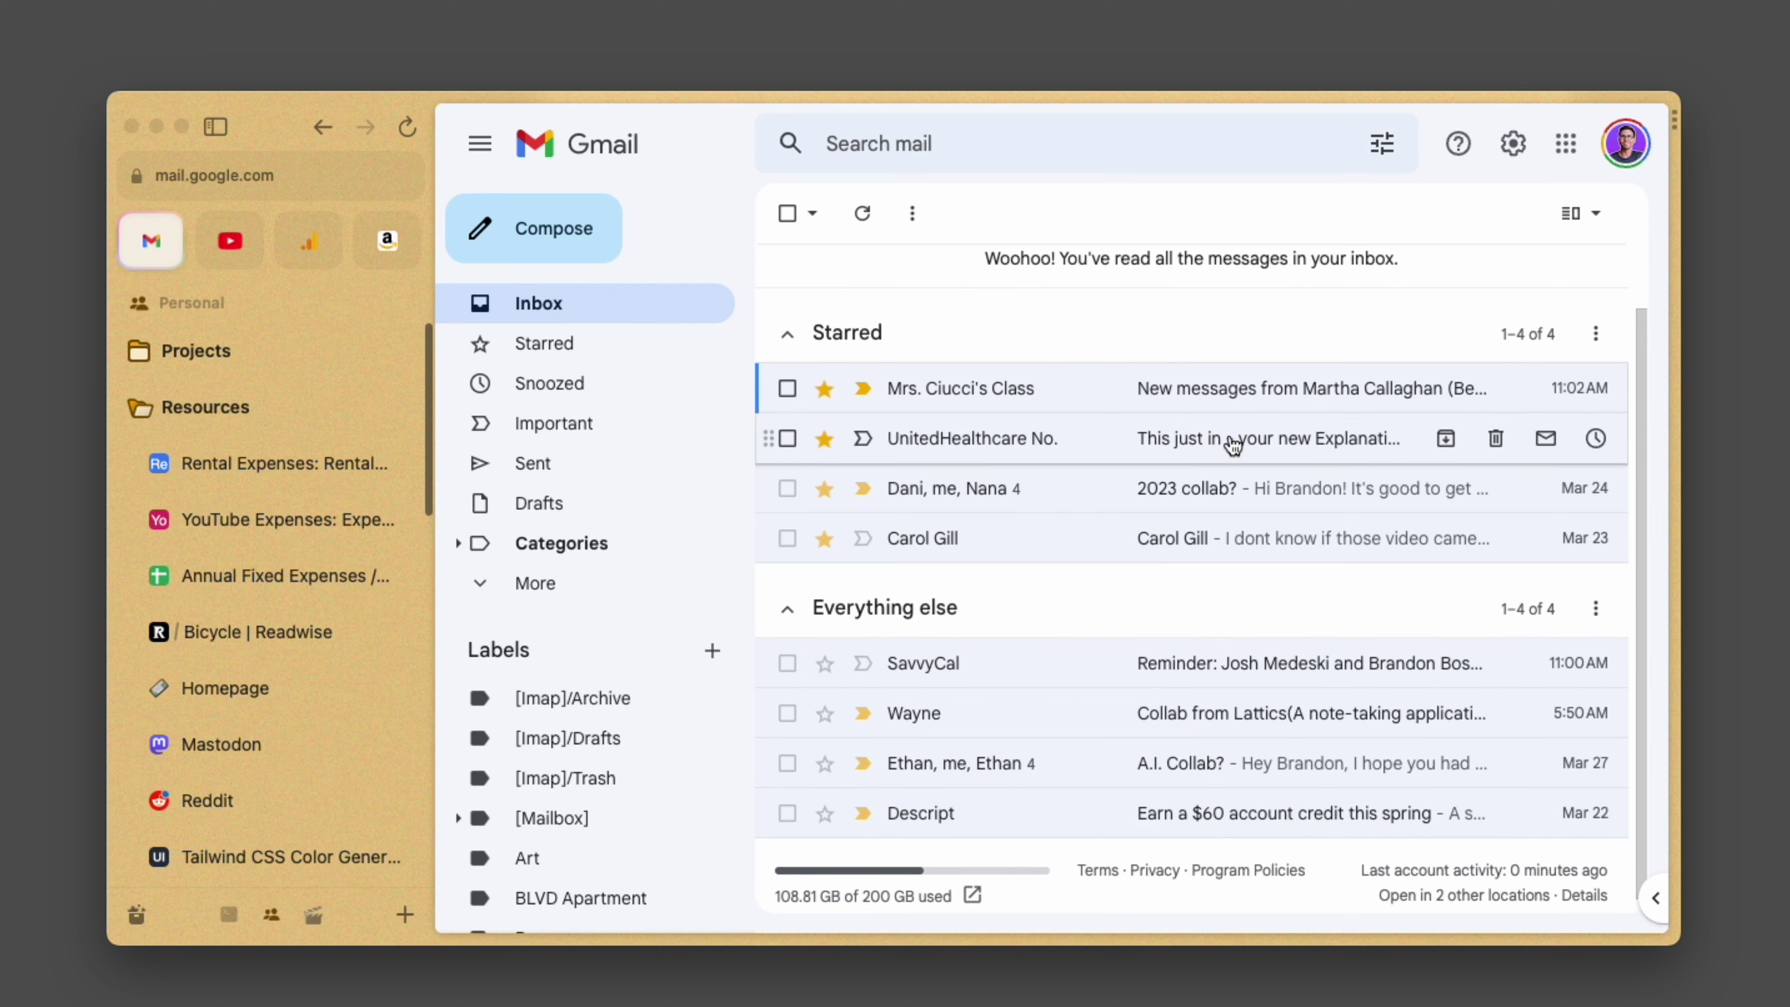
{"action": "left_click", "coordinate": [1227, 448]}
{"action": "scroll", "coordinate": [1255, 525], "scroll_direction": "down", "scroll_amount": 5}
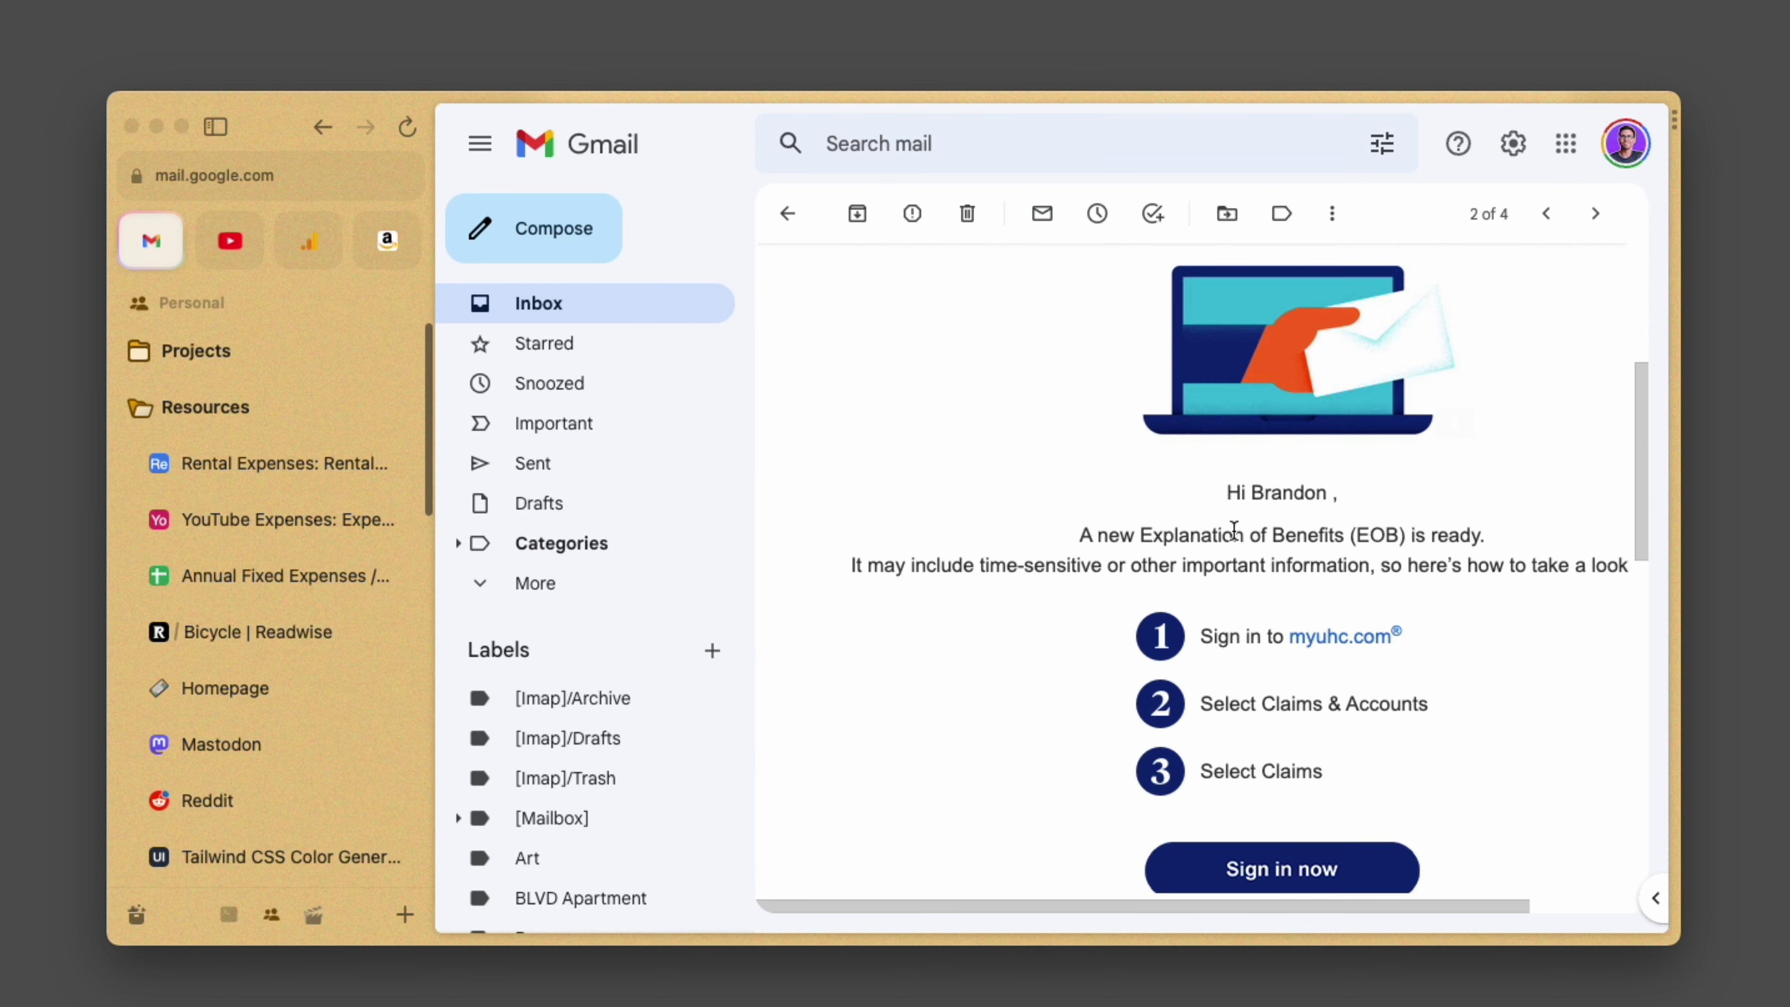
{"action": "scroll", "coordinate": [1241, 536], "scroll_direction": "down", "scroll_amount": 3}
{"action": "scroll", "coordinate": [1191, 564], "scroll_direction": "up", "scroll_amount": 8}
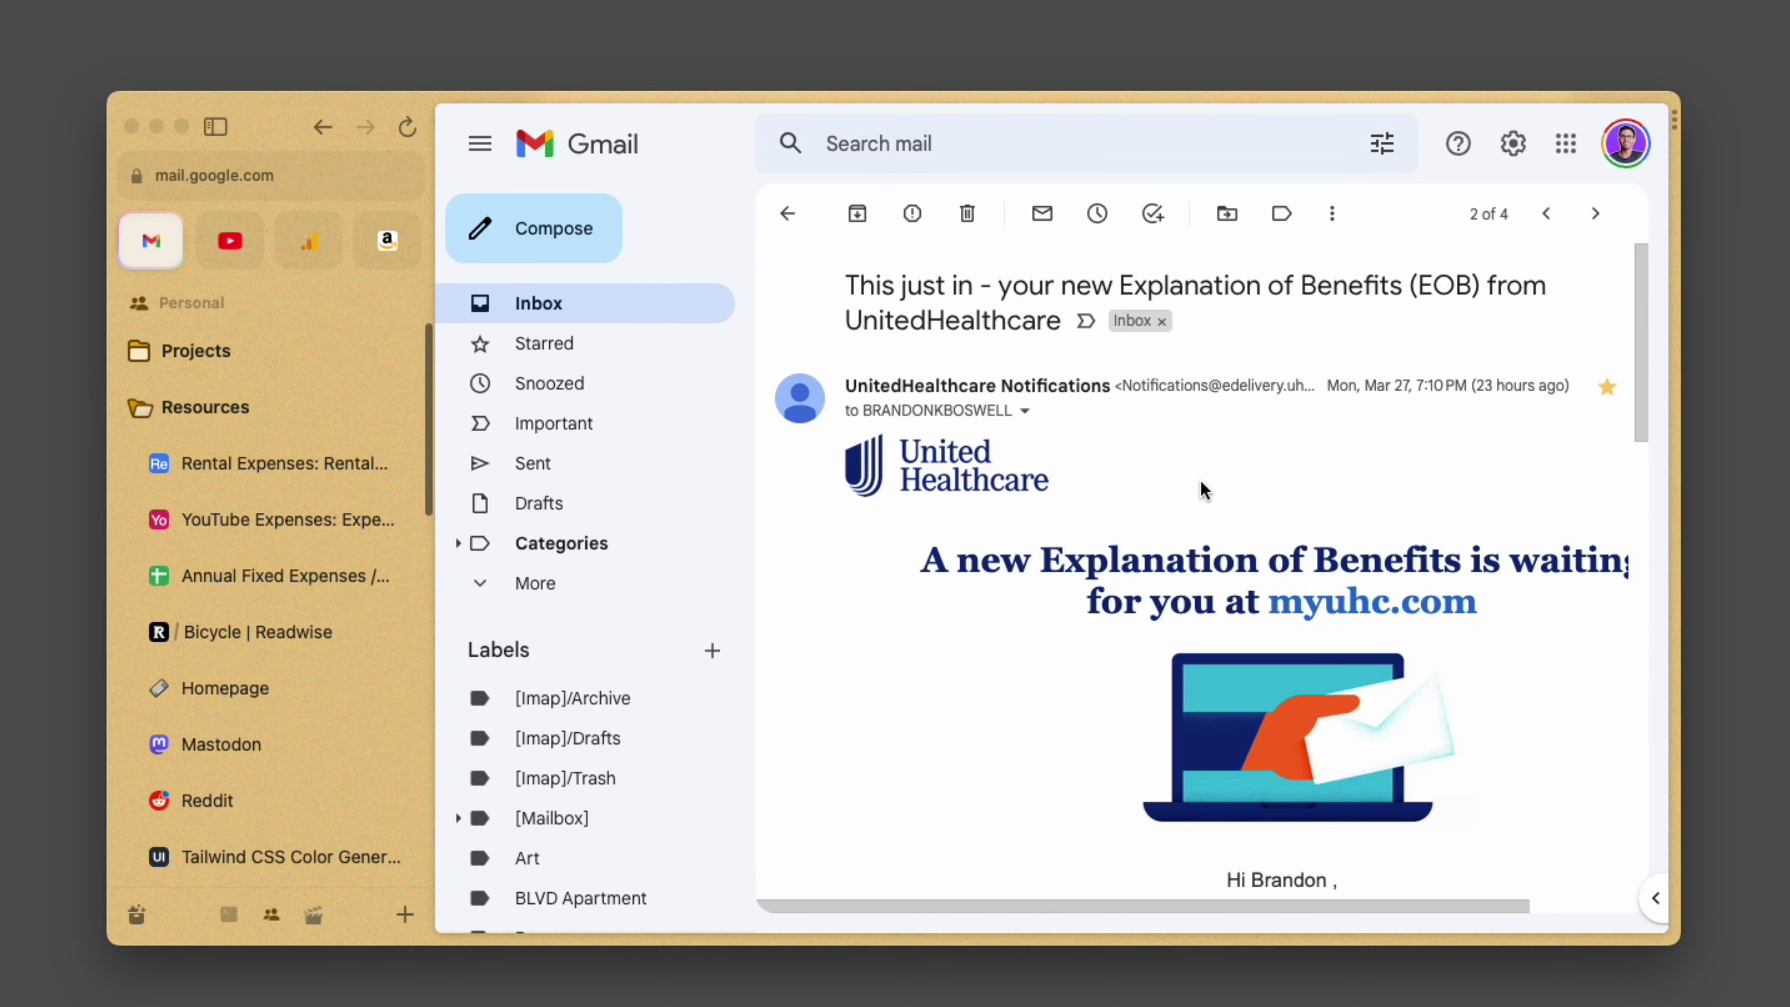
{"action": "scroll", "coordinate": [1199, 488], "scroll_direction": "down", "scroll_amount": 10}
{"action": "scroll", "coordinate": [1219, 508], "scroll_direction": "up", "scroll_amount": 4}
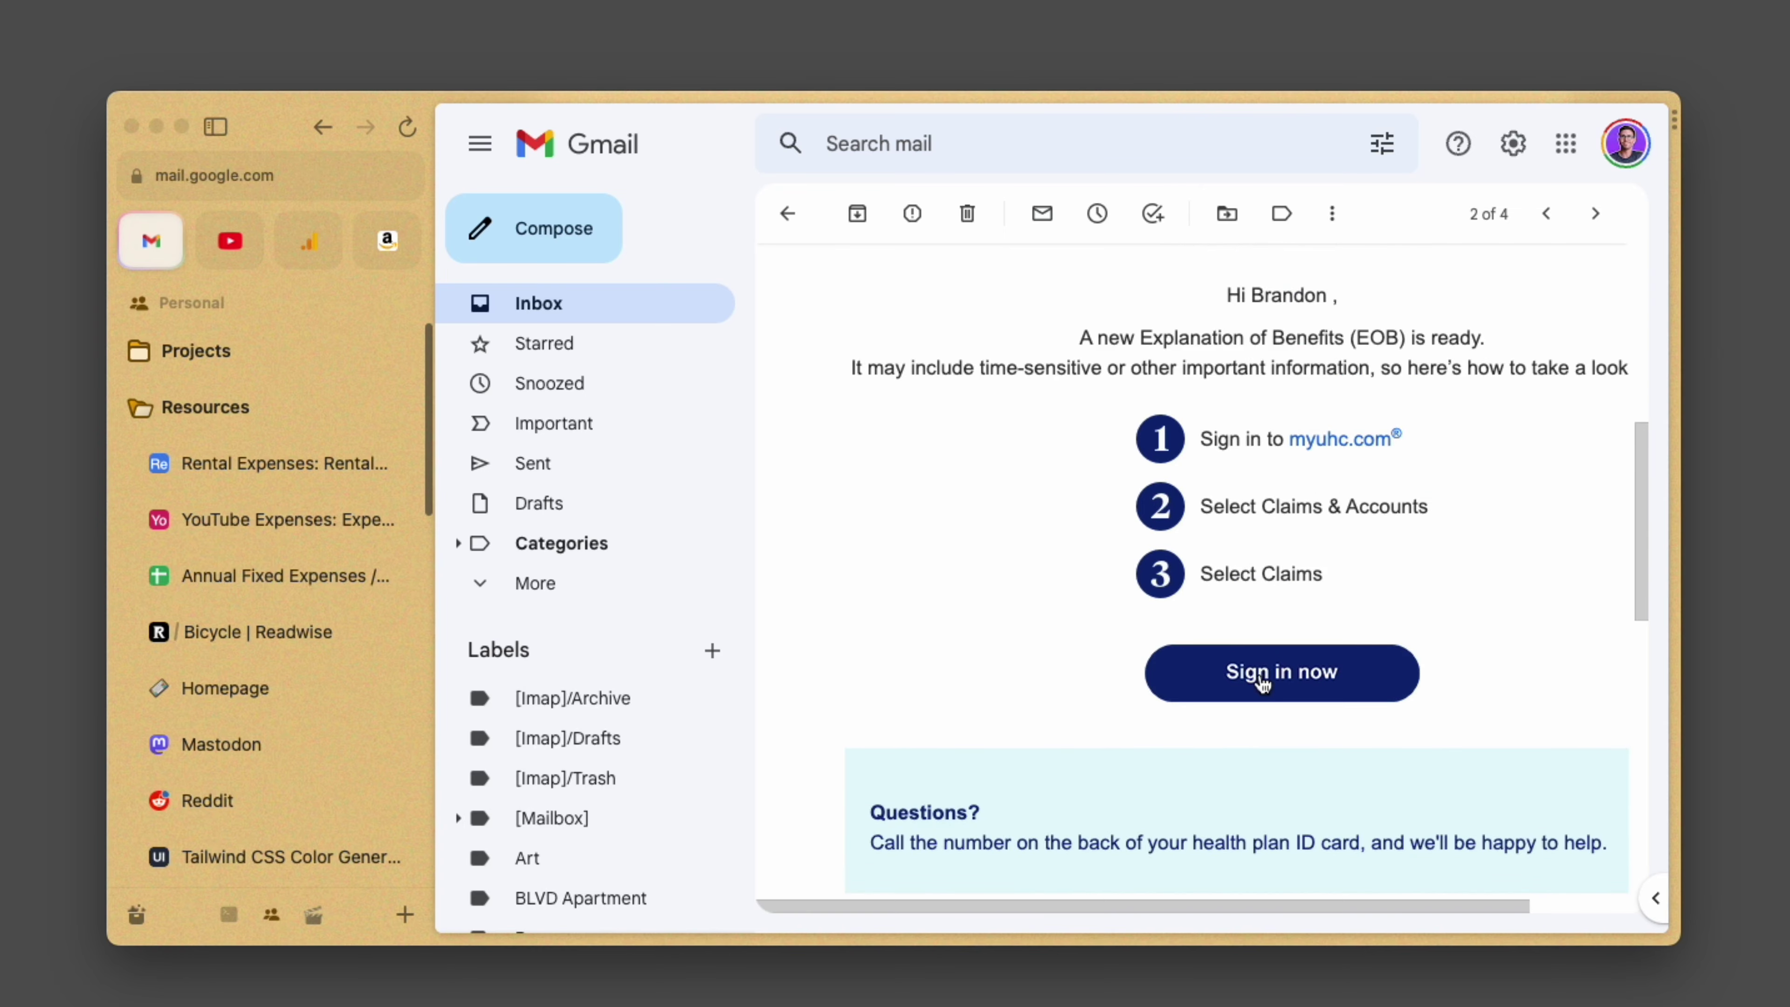
{"action": "left_click", "coordinate": [1261, 670]}
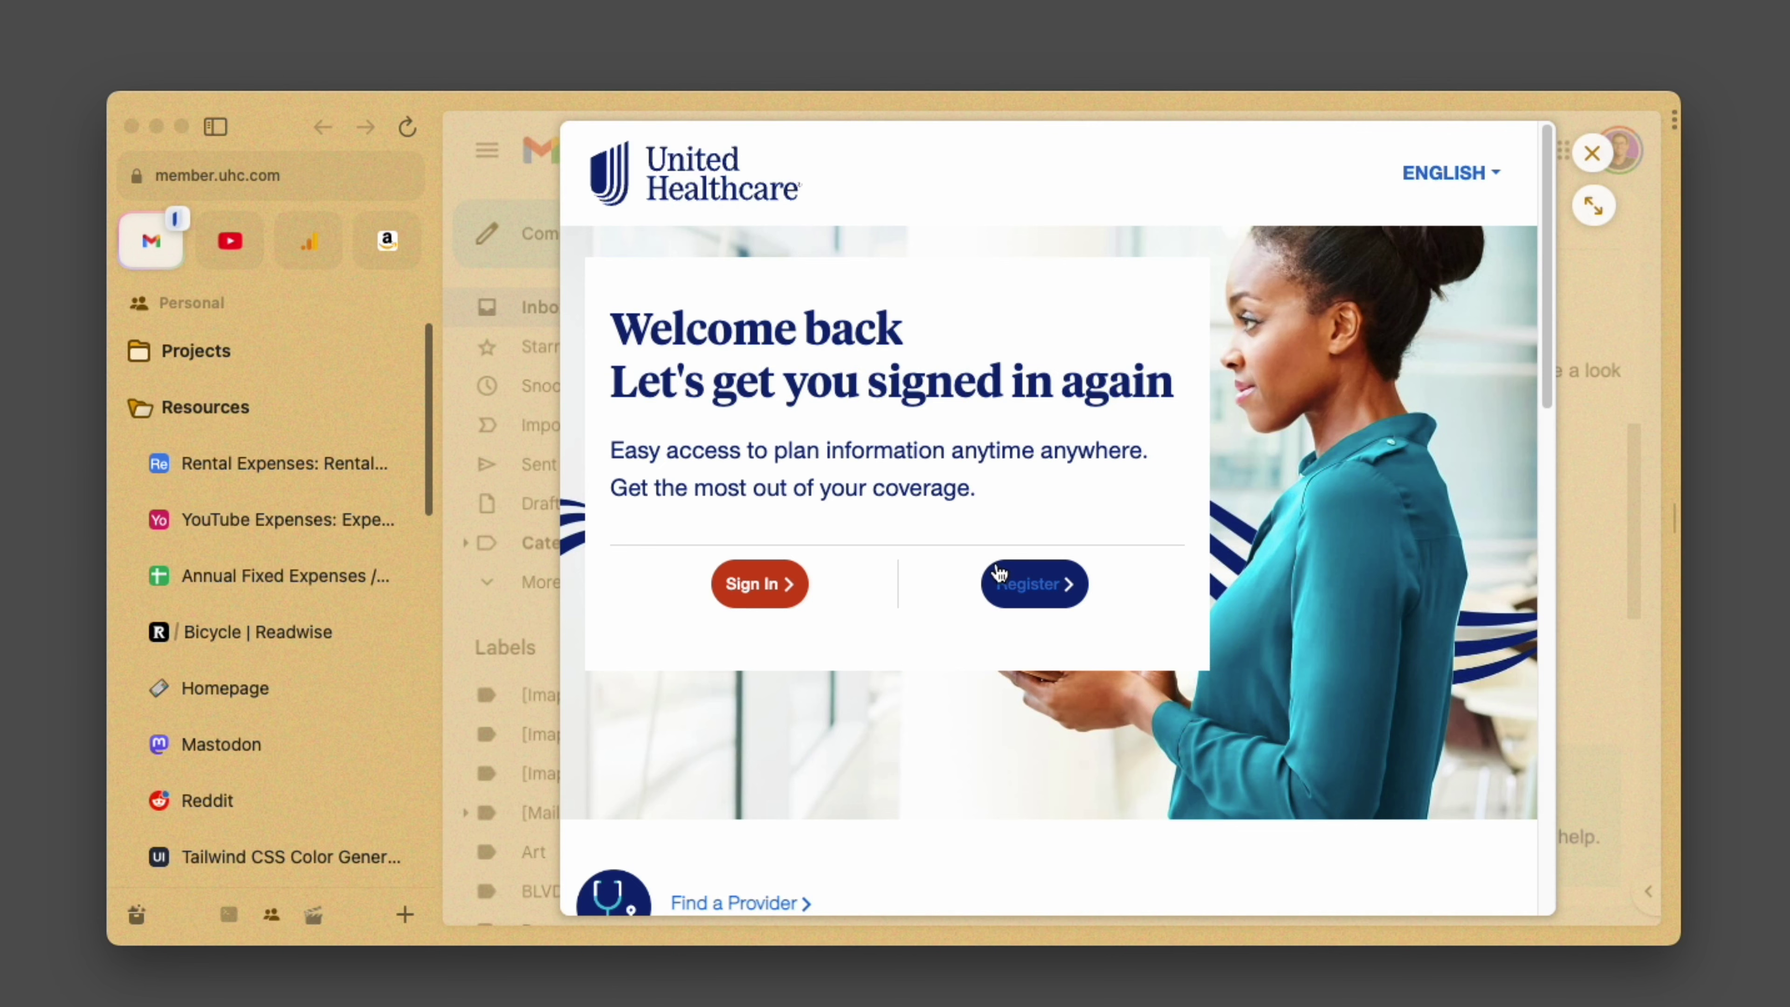
{"action": "key", "text": "Escape"}
{"action": "key", "text": "e"}
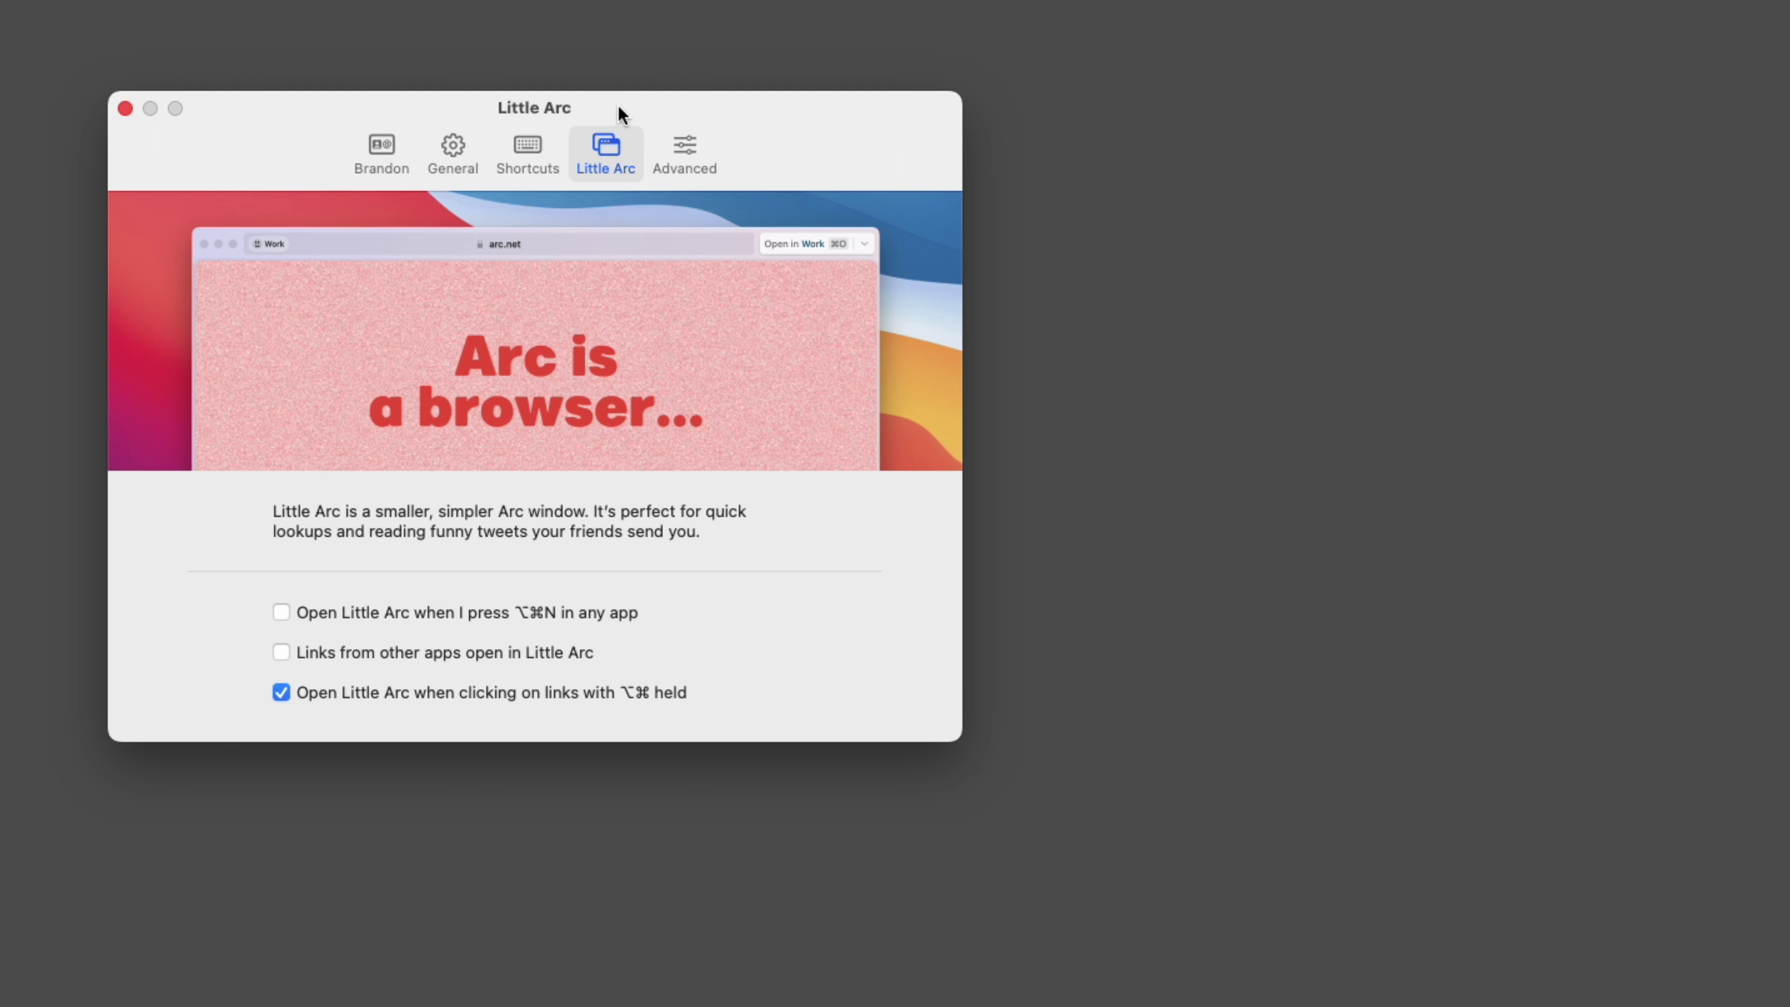
Summon the Little Arc entry bar with Cmd+Option+N and dismiss it with Esc, three times.
{"action": "key", "text": "super+alt+n"}
{"action": "key", "text": "Escape"}
{"action": "key", "text": "super+alt+n"}
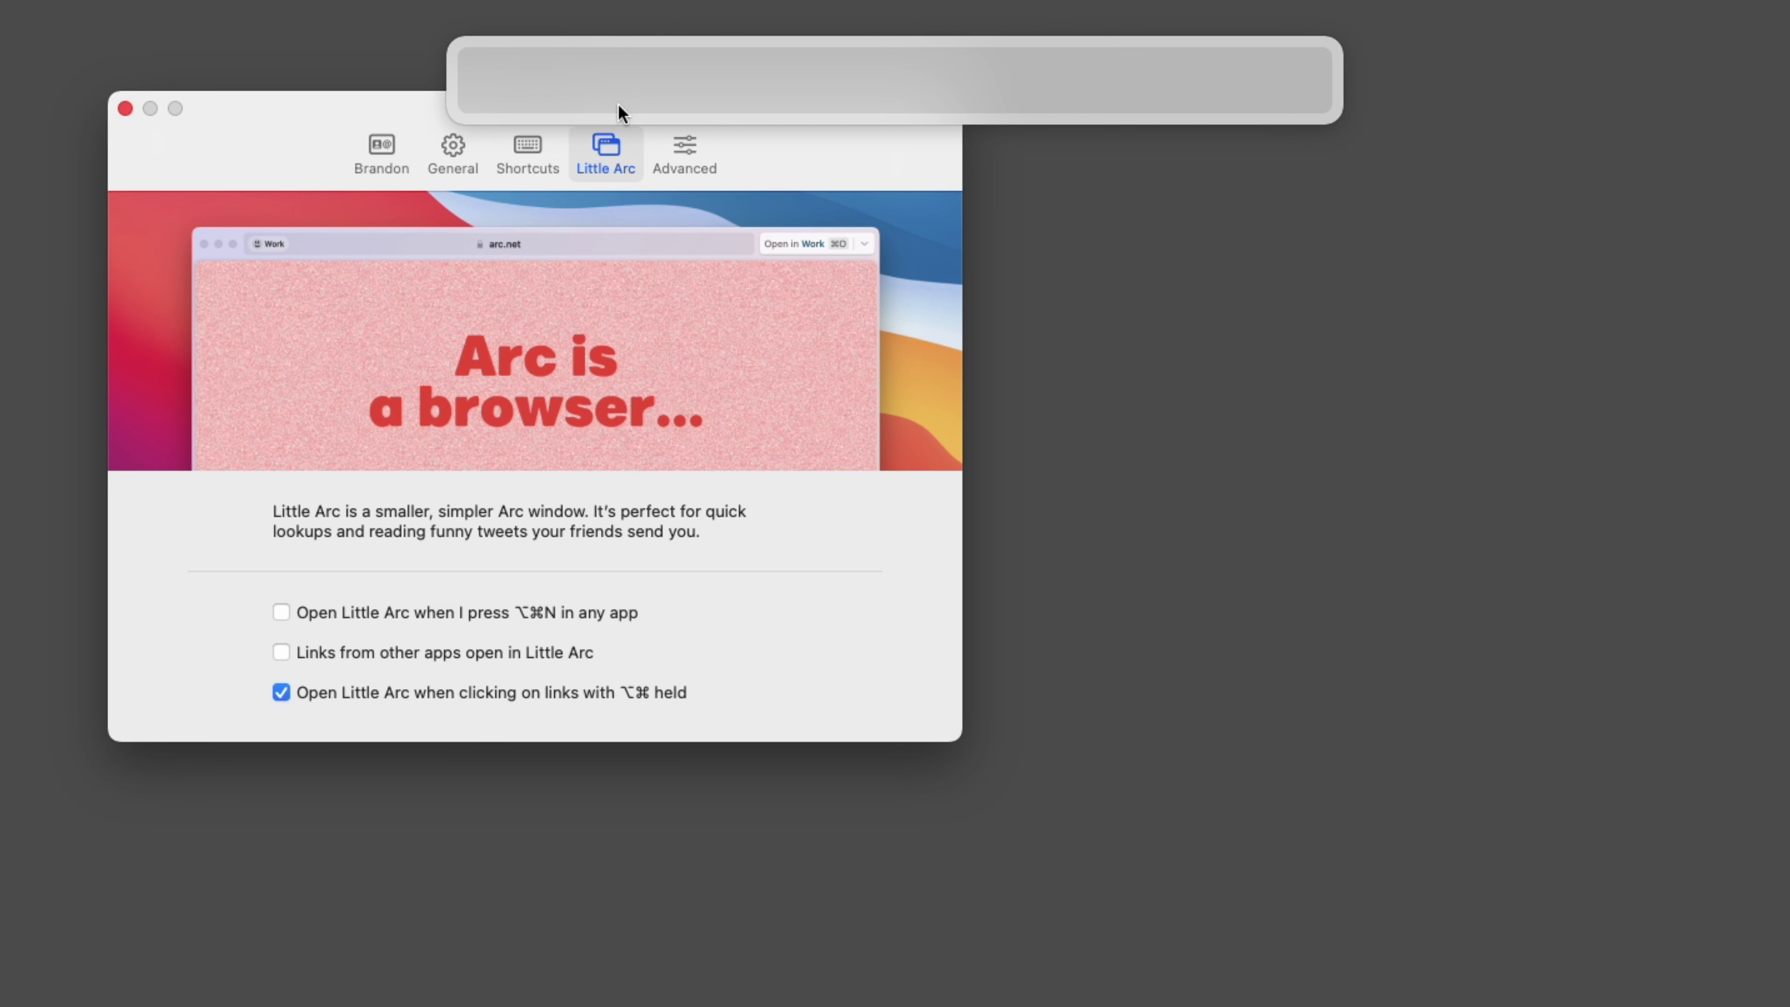
{"action": "type", "text": "a"}
{"action": "key", "text": "Escape"}
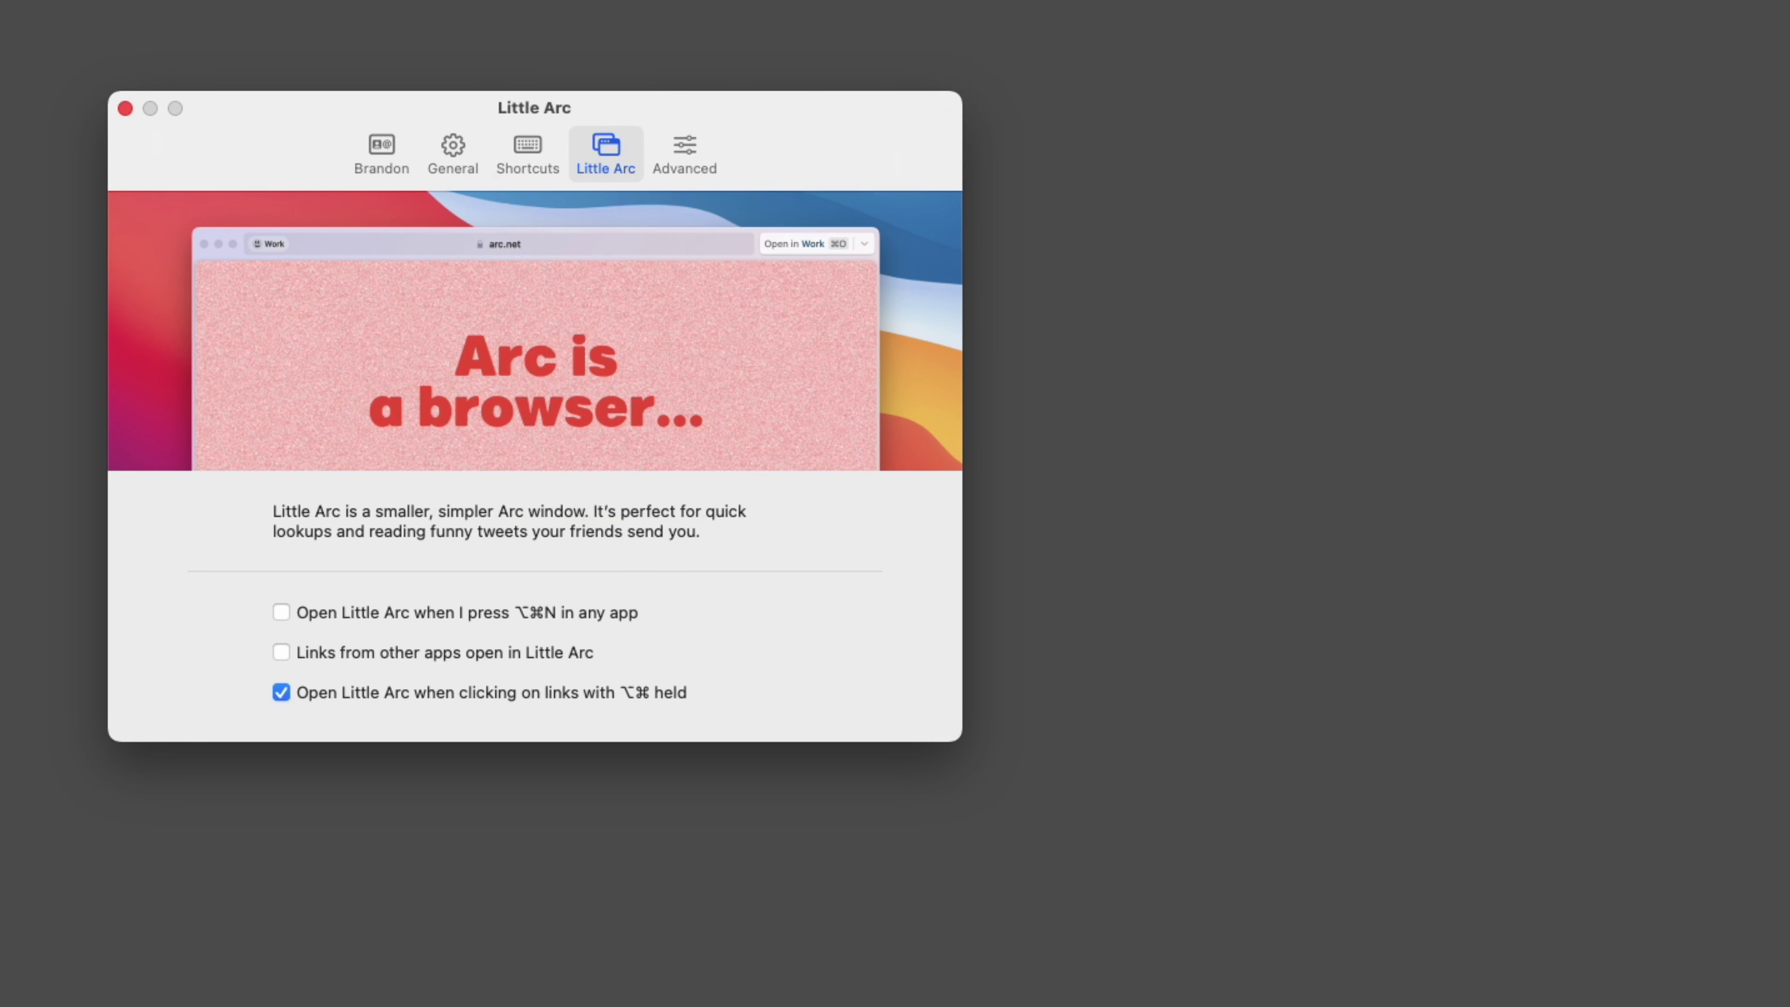
{"action": "key", "text": "super+alt+n"}
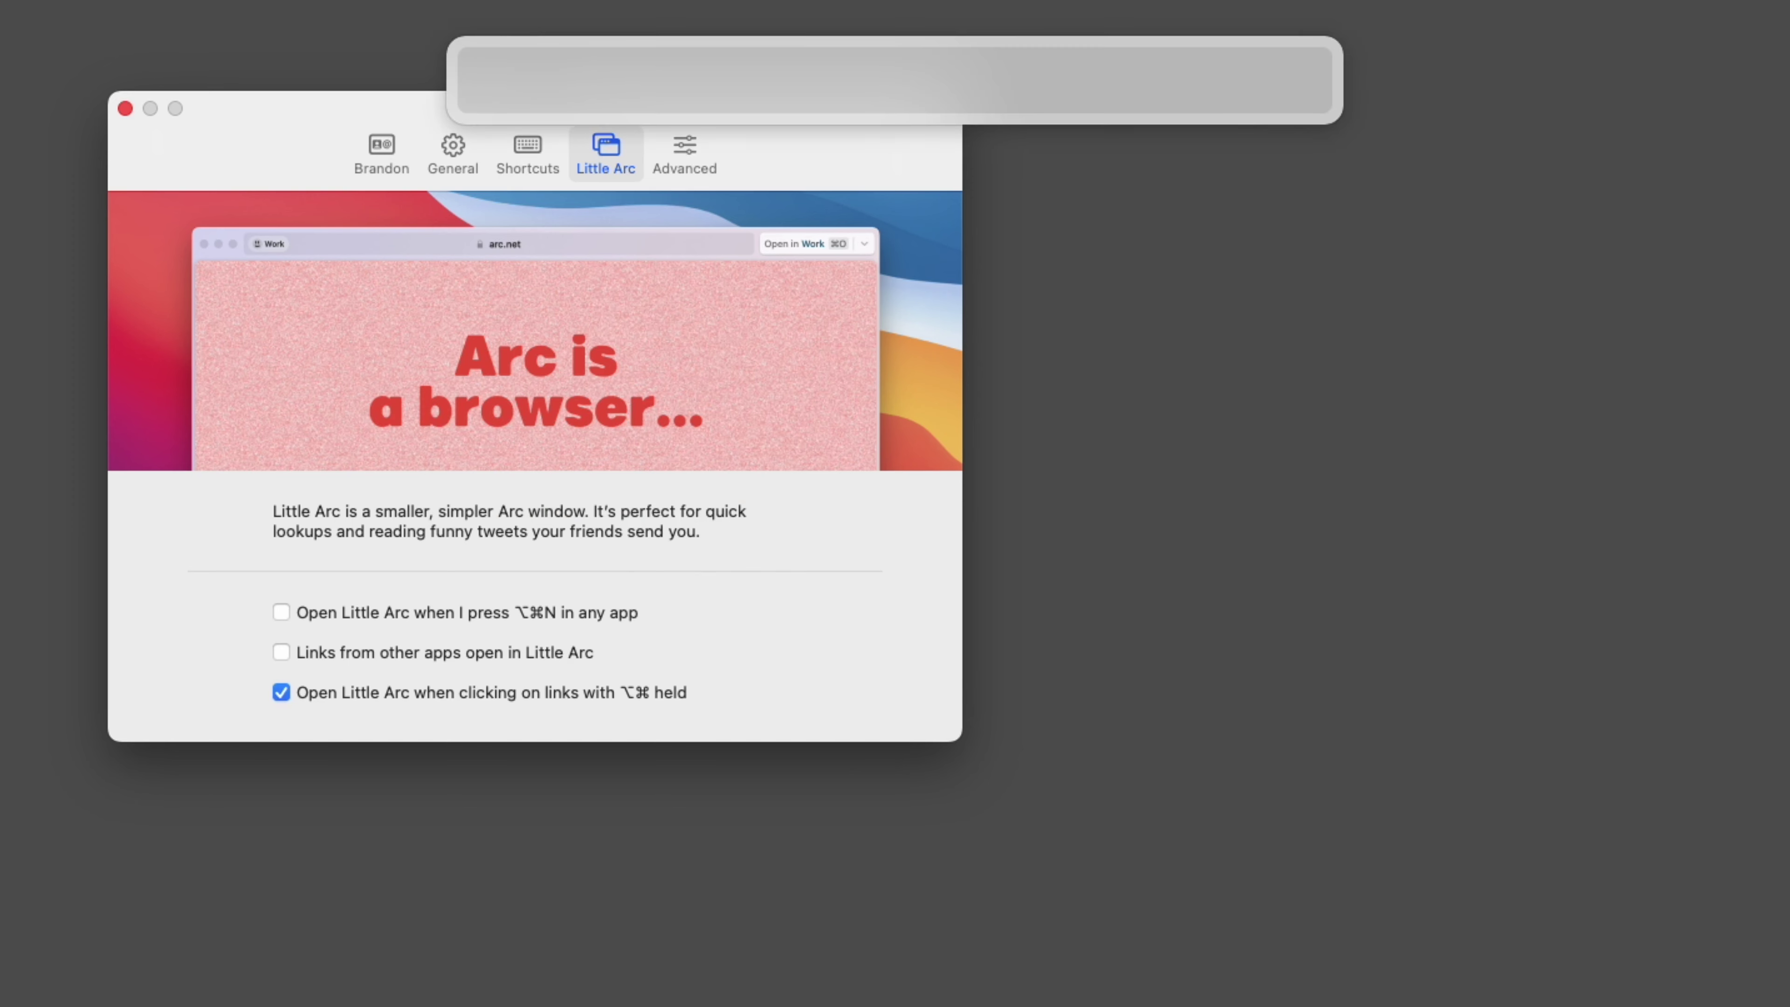
{"action": "key", "text": "Escape"}
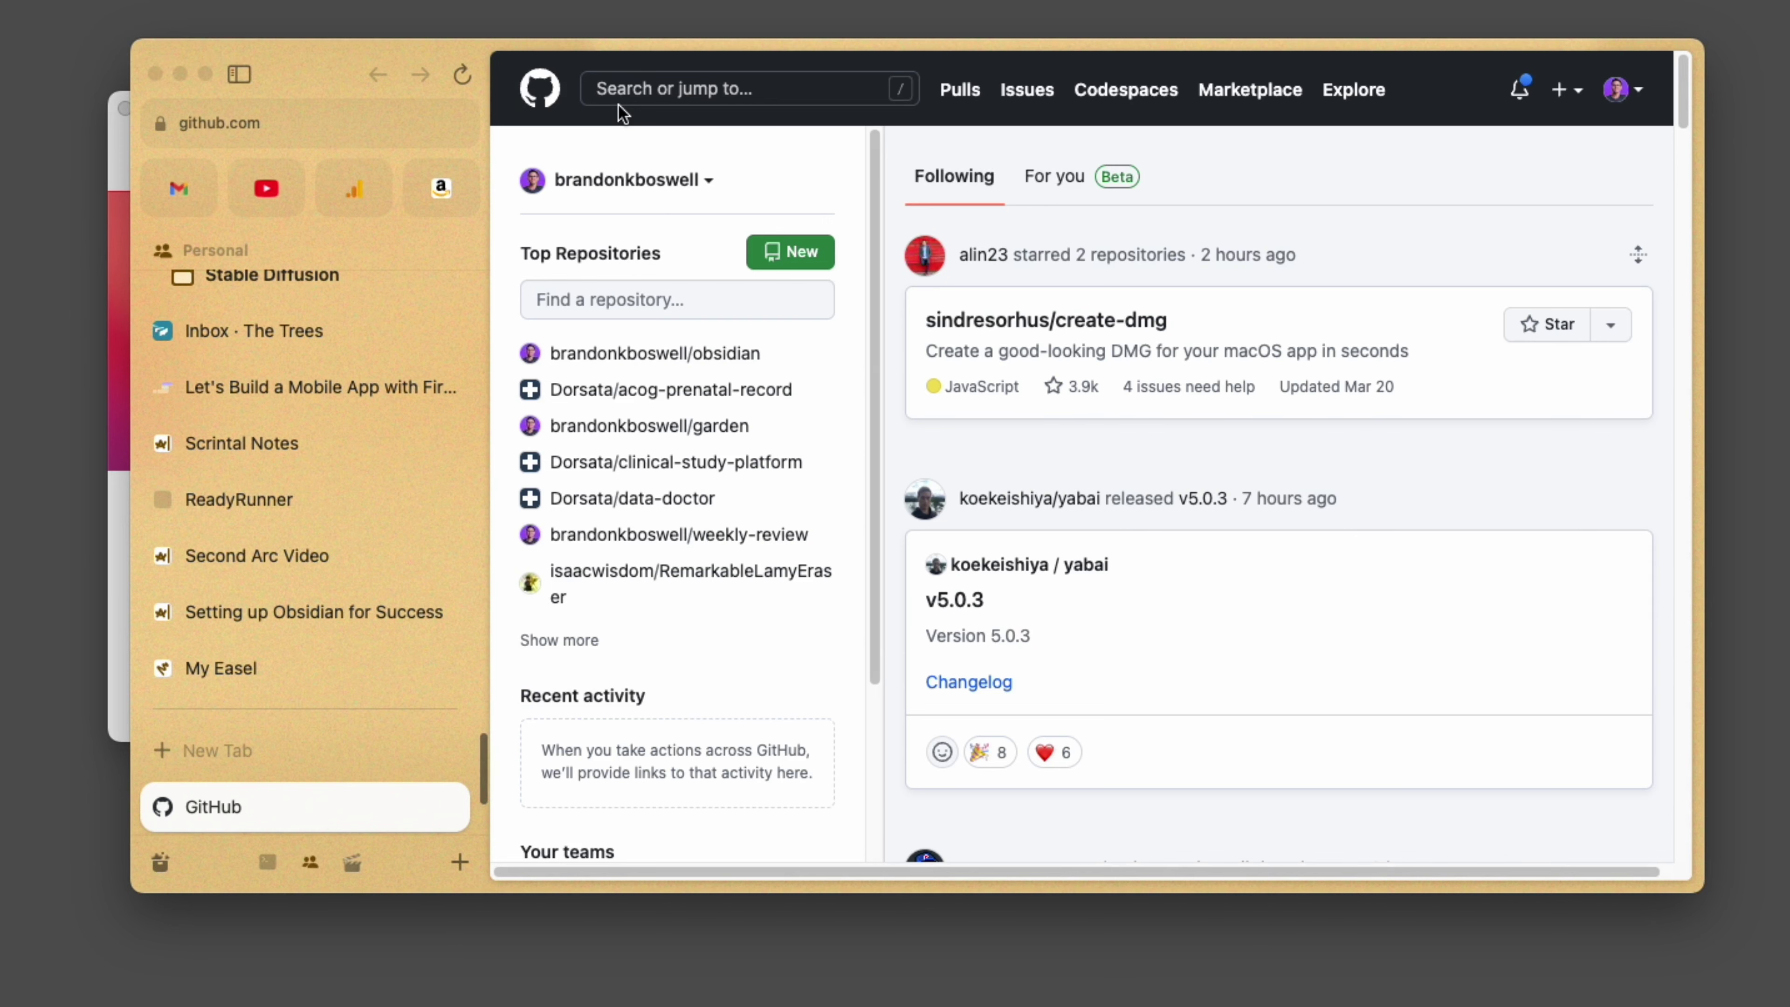
Close the GitHub tab and reopen GitHub by typing 'githu' in the command bar.
{"action": "key", "text": "super+w"}
{"action": "key", "text": "super+t"}
{"action": "type", "text": "githu"}
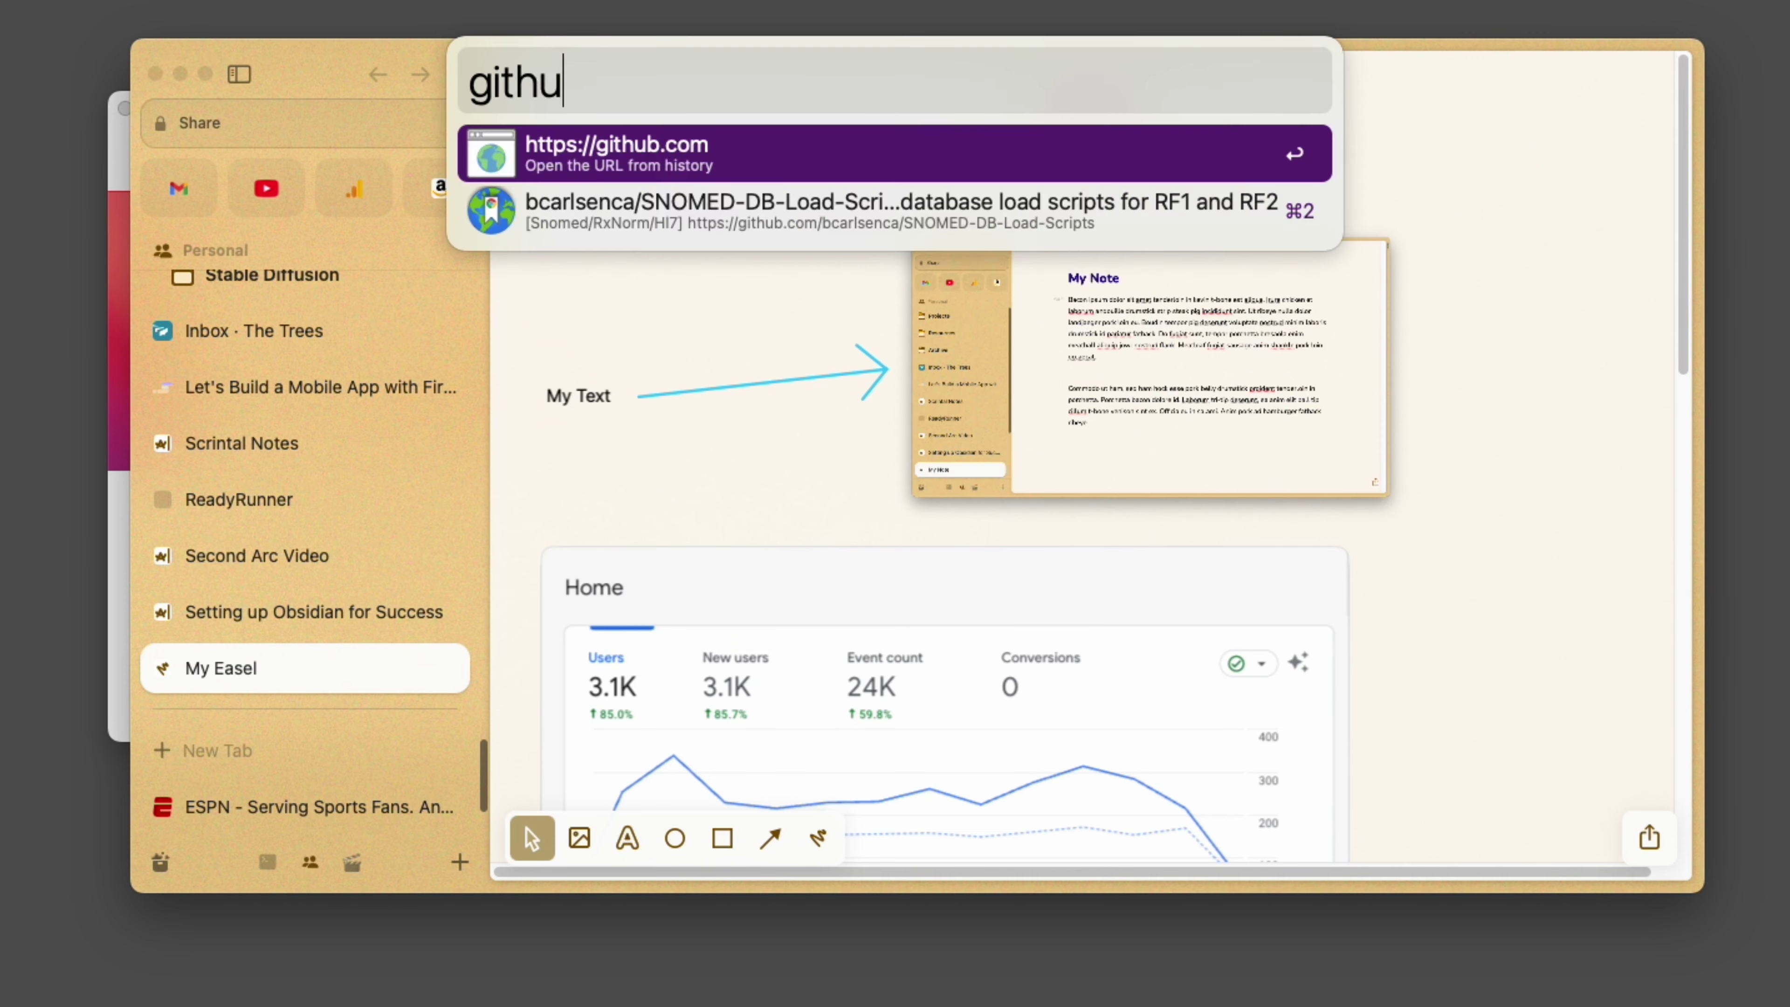
{"action": "key", "text": "Return"}
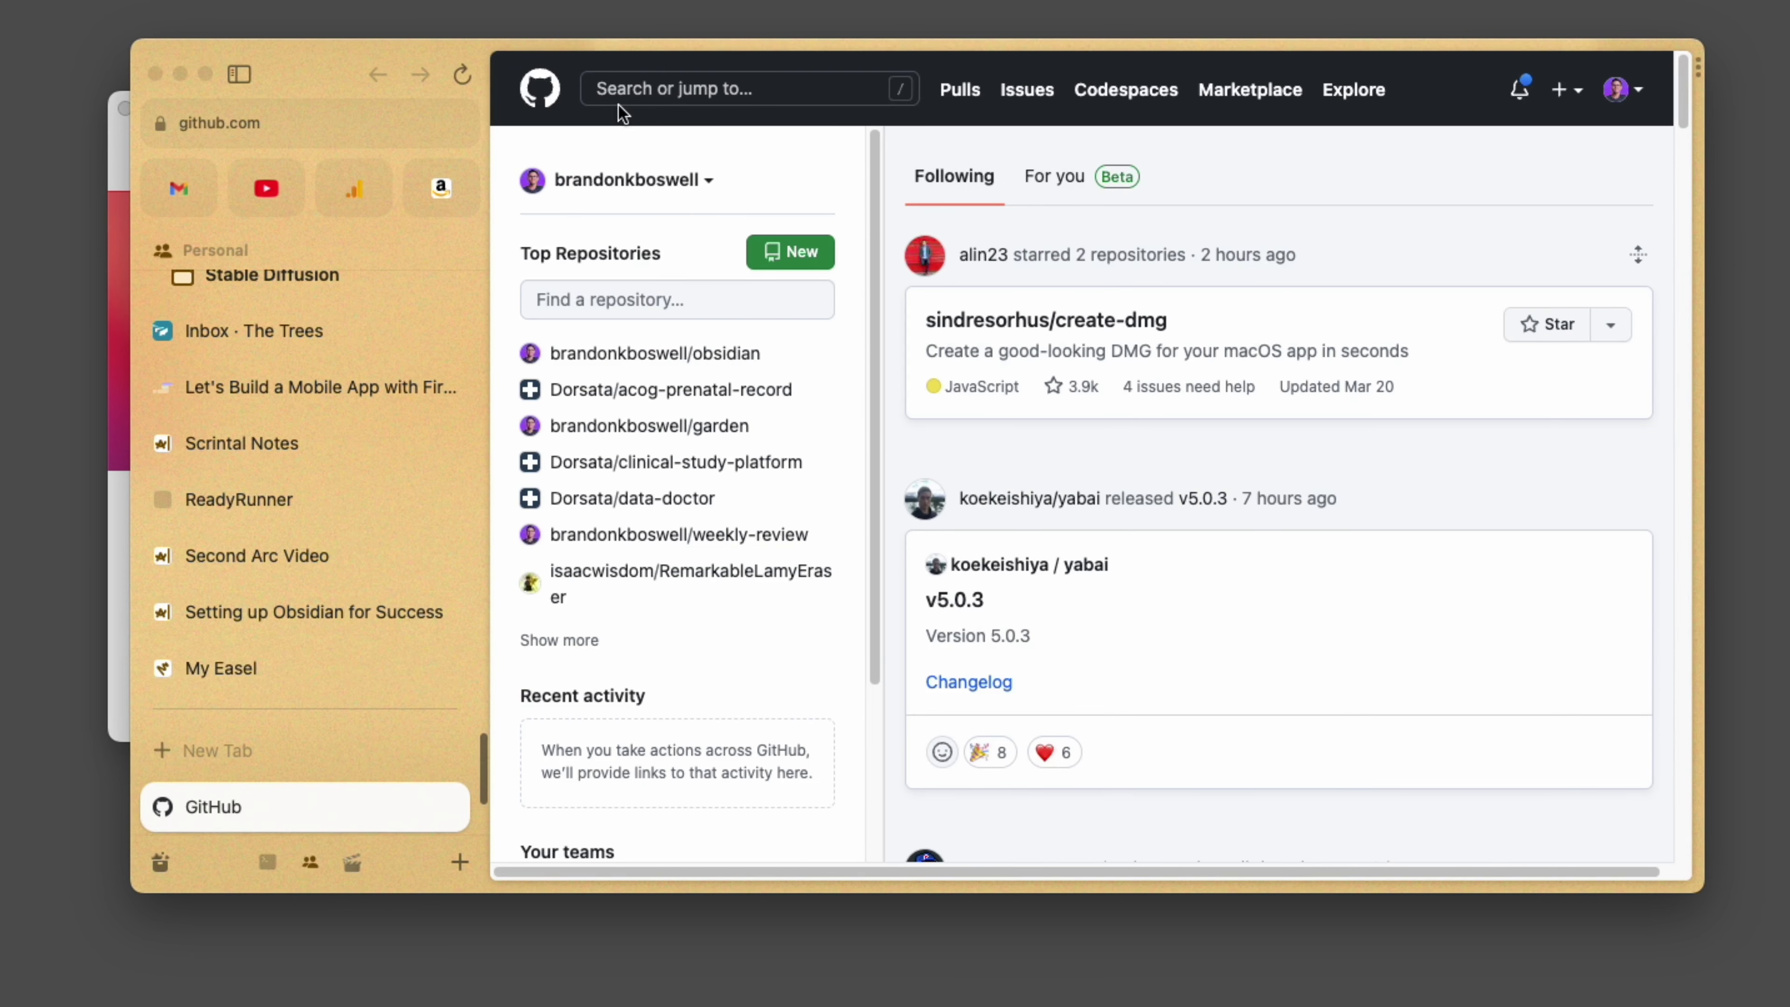
Open and dismiss the command bar, then bring up Arc's settings.
{"action": "key", "text": "super+t"}
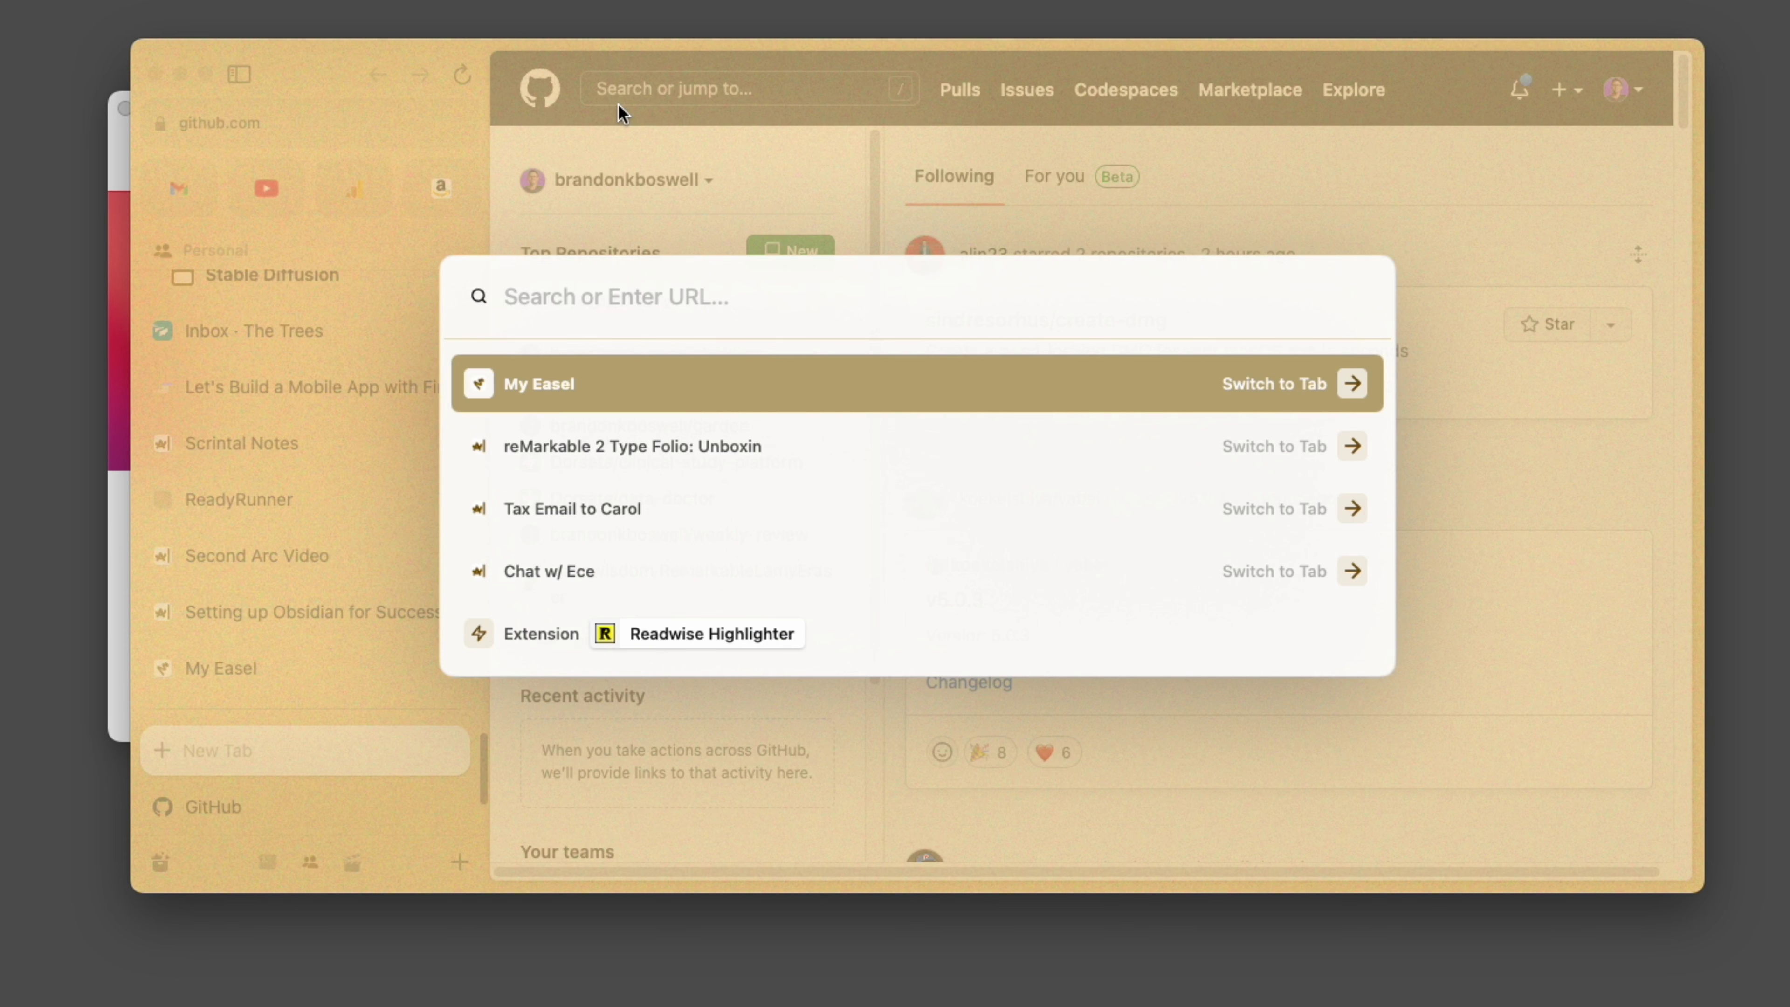
{"action": "key", "text": "Escape"}
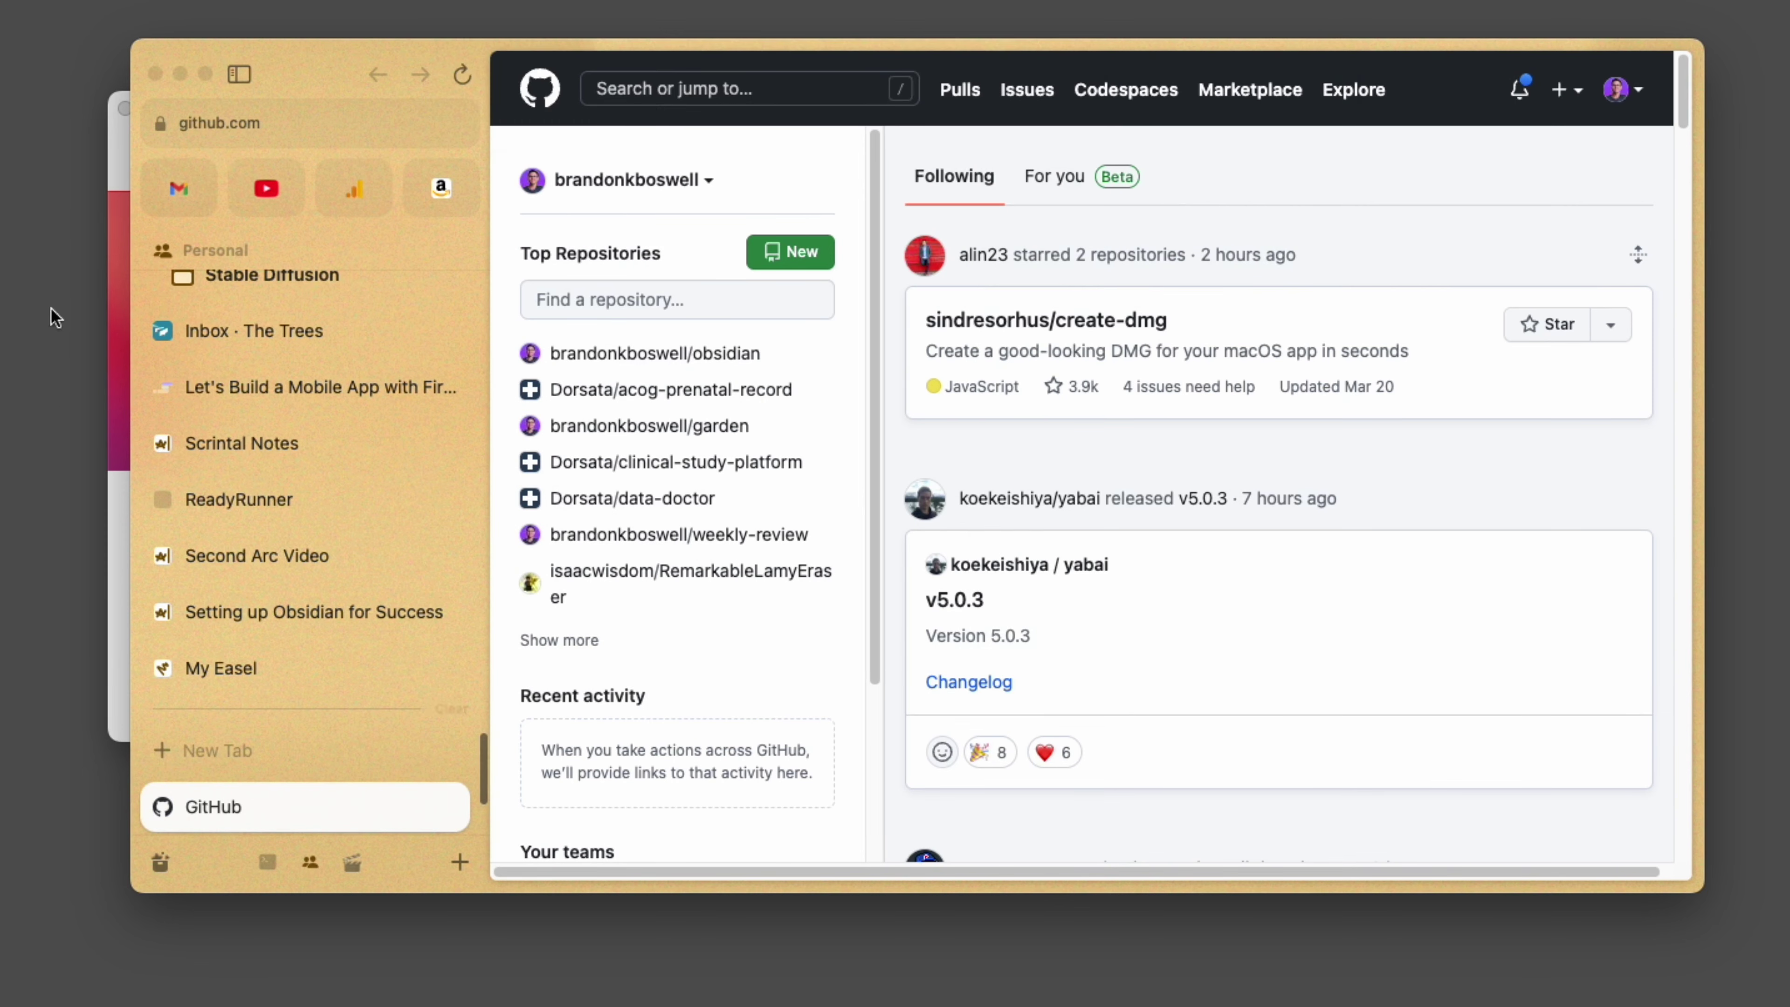
{"action": "key", "text": "super+comma"}
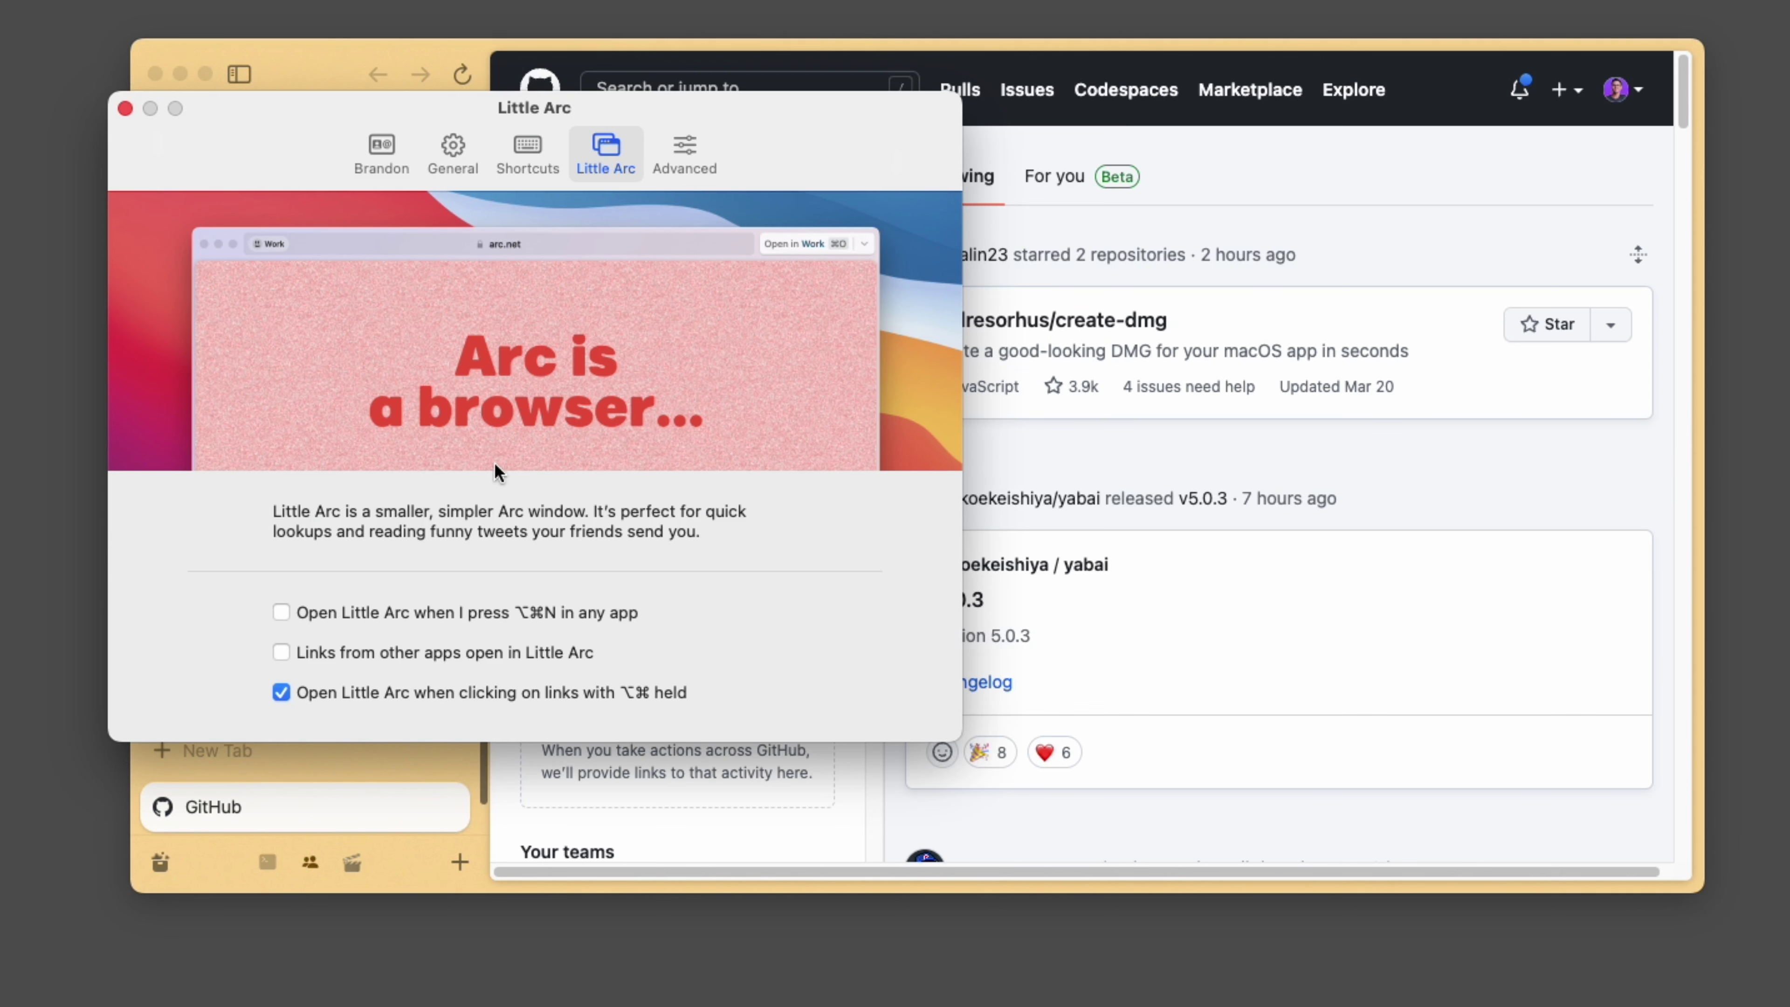
Go to Advanced settings and show the Shortcuts pane with customized shortcuts like Blank Window ⌘N.
{"action": "left_click", "coordinate": [695, 141]}
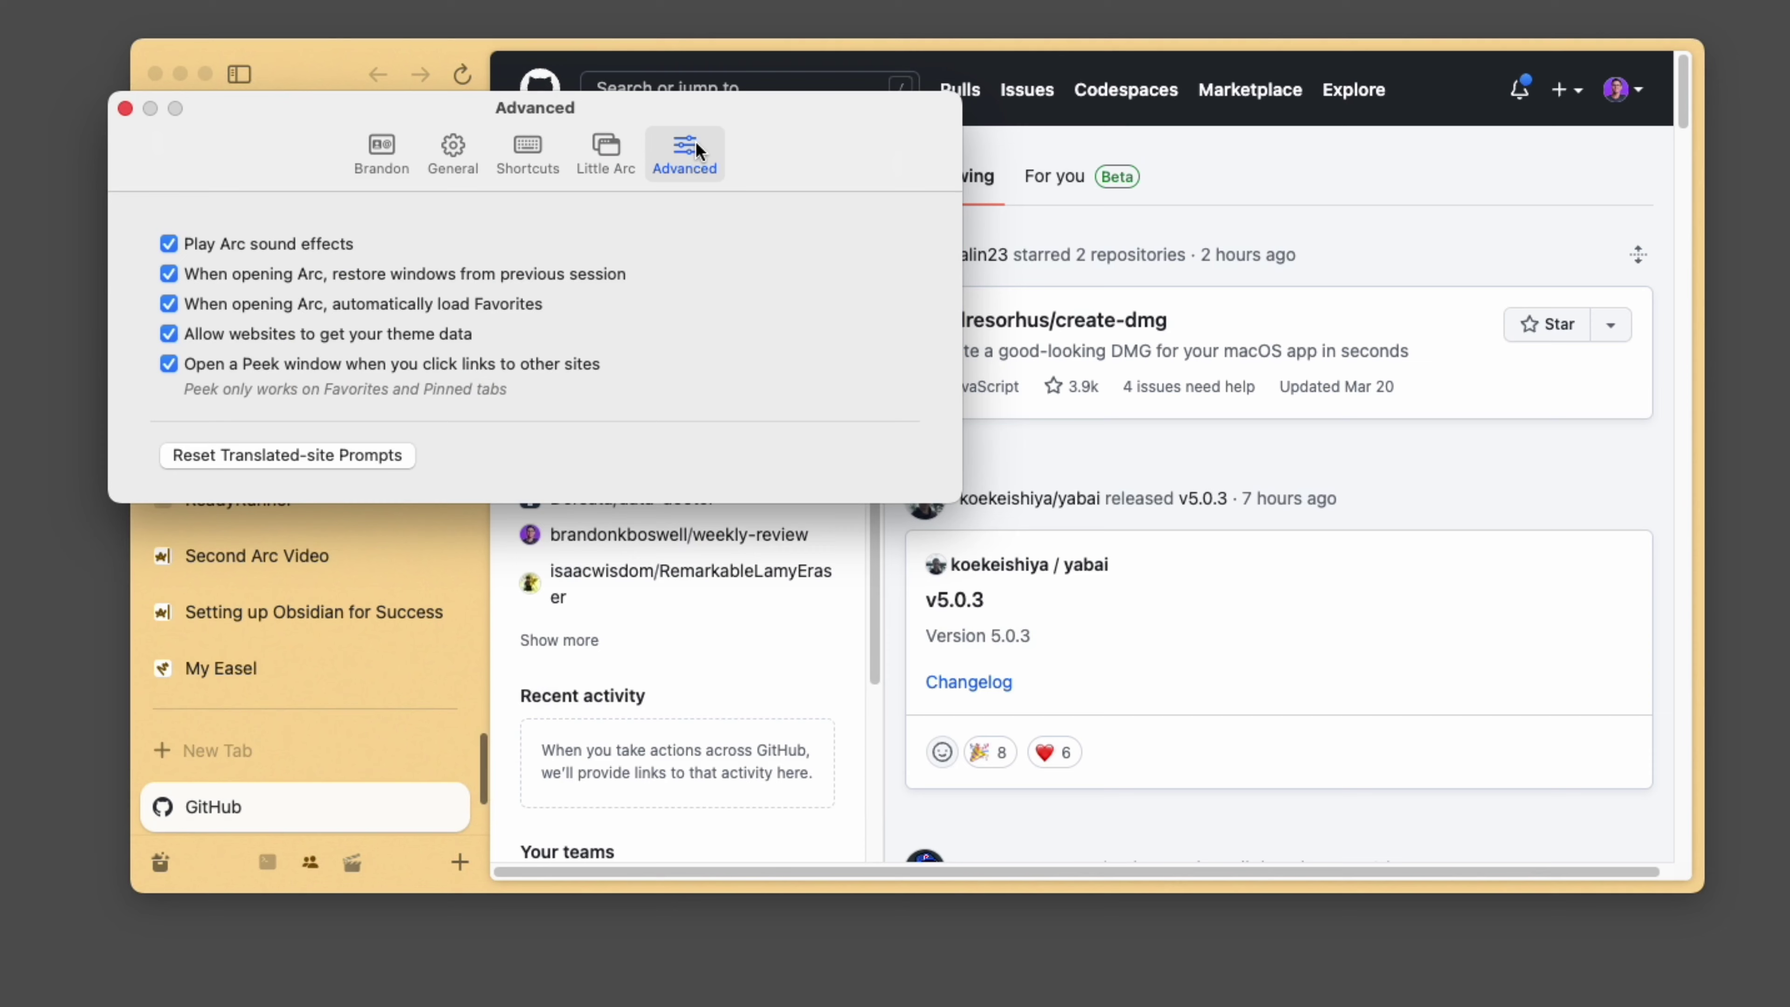
{"action": "left_click", "coordinate": [528, 152]}
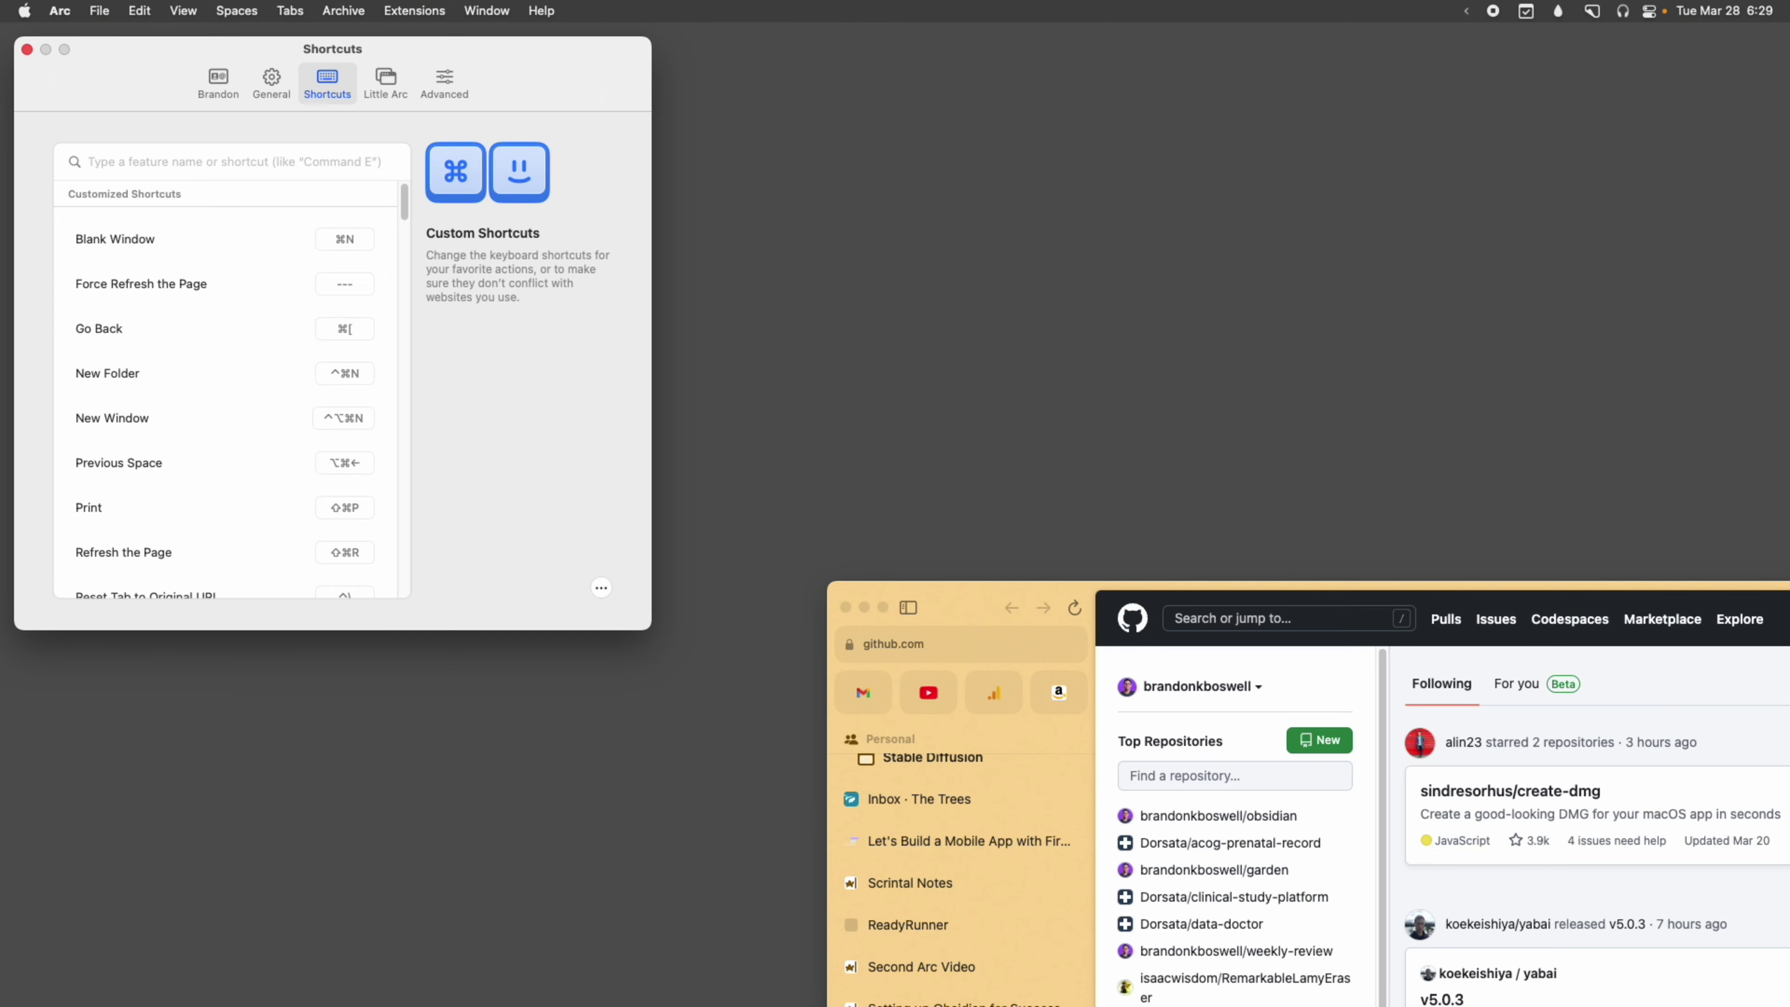
Hide Scrintal, maximise the Arc GitHub window with Ctrl+Option+Return, and copy the page URL.
{"action": "key", "text": "super+Tab"}
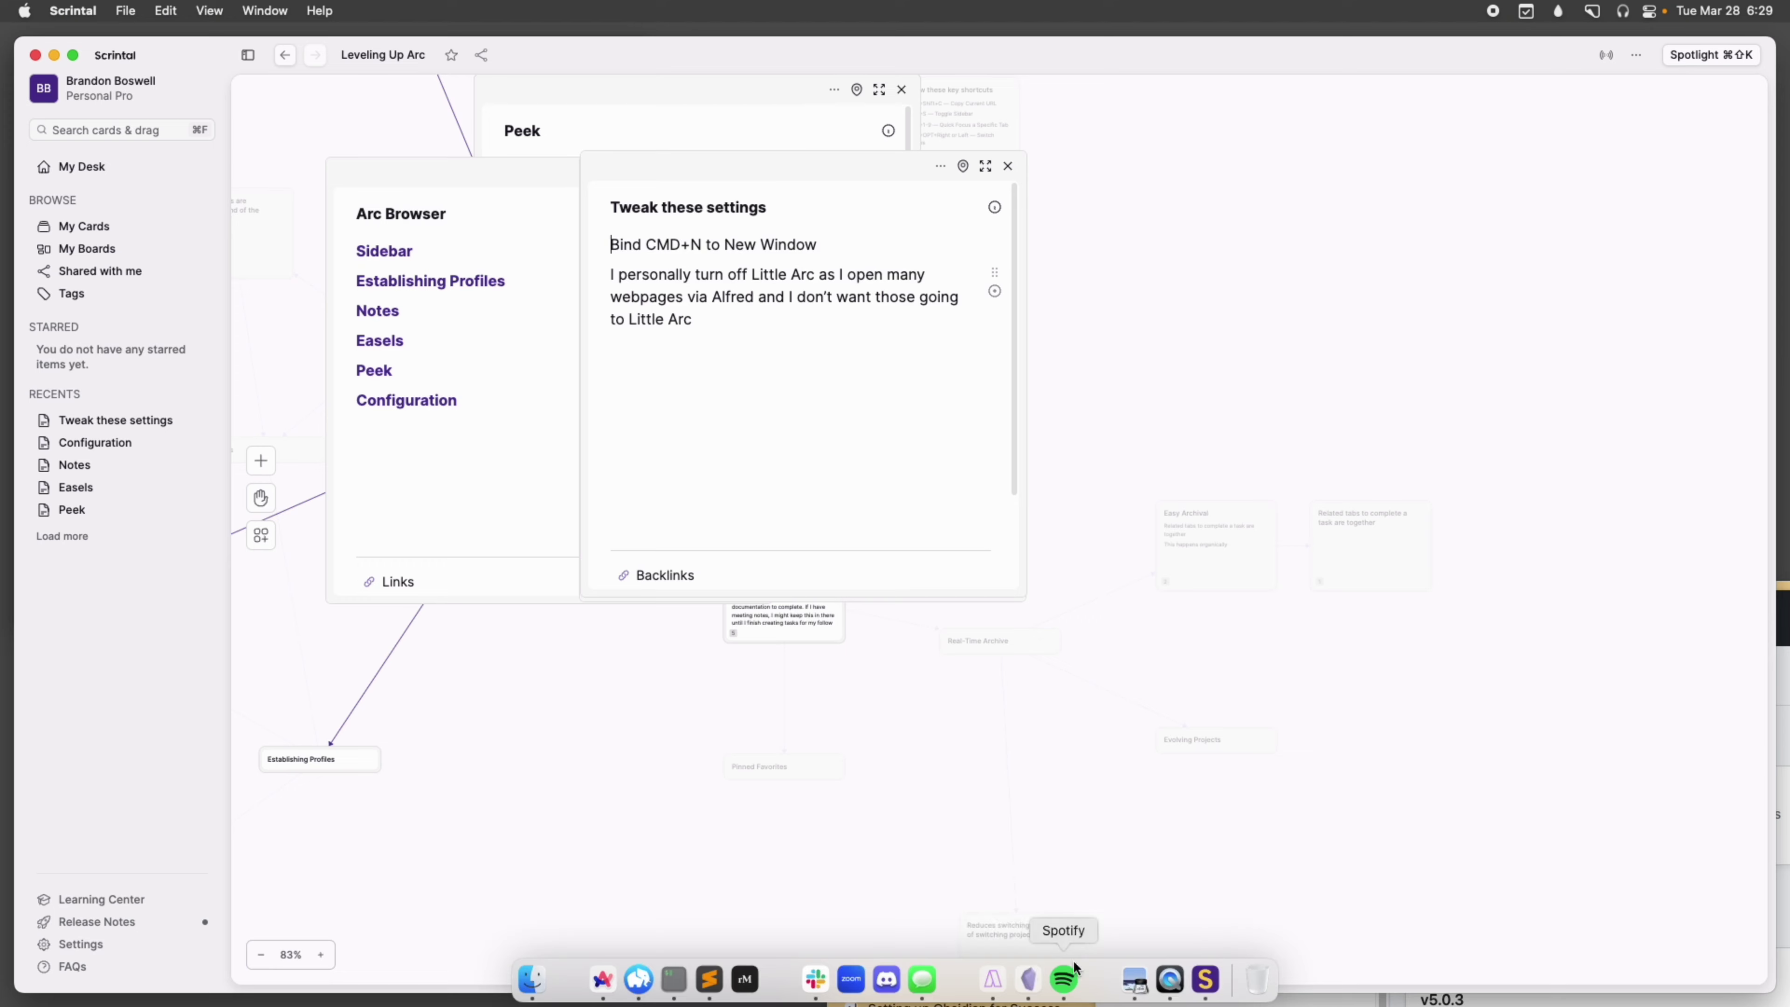
{"action": "key", "text": "super+h"}
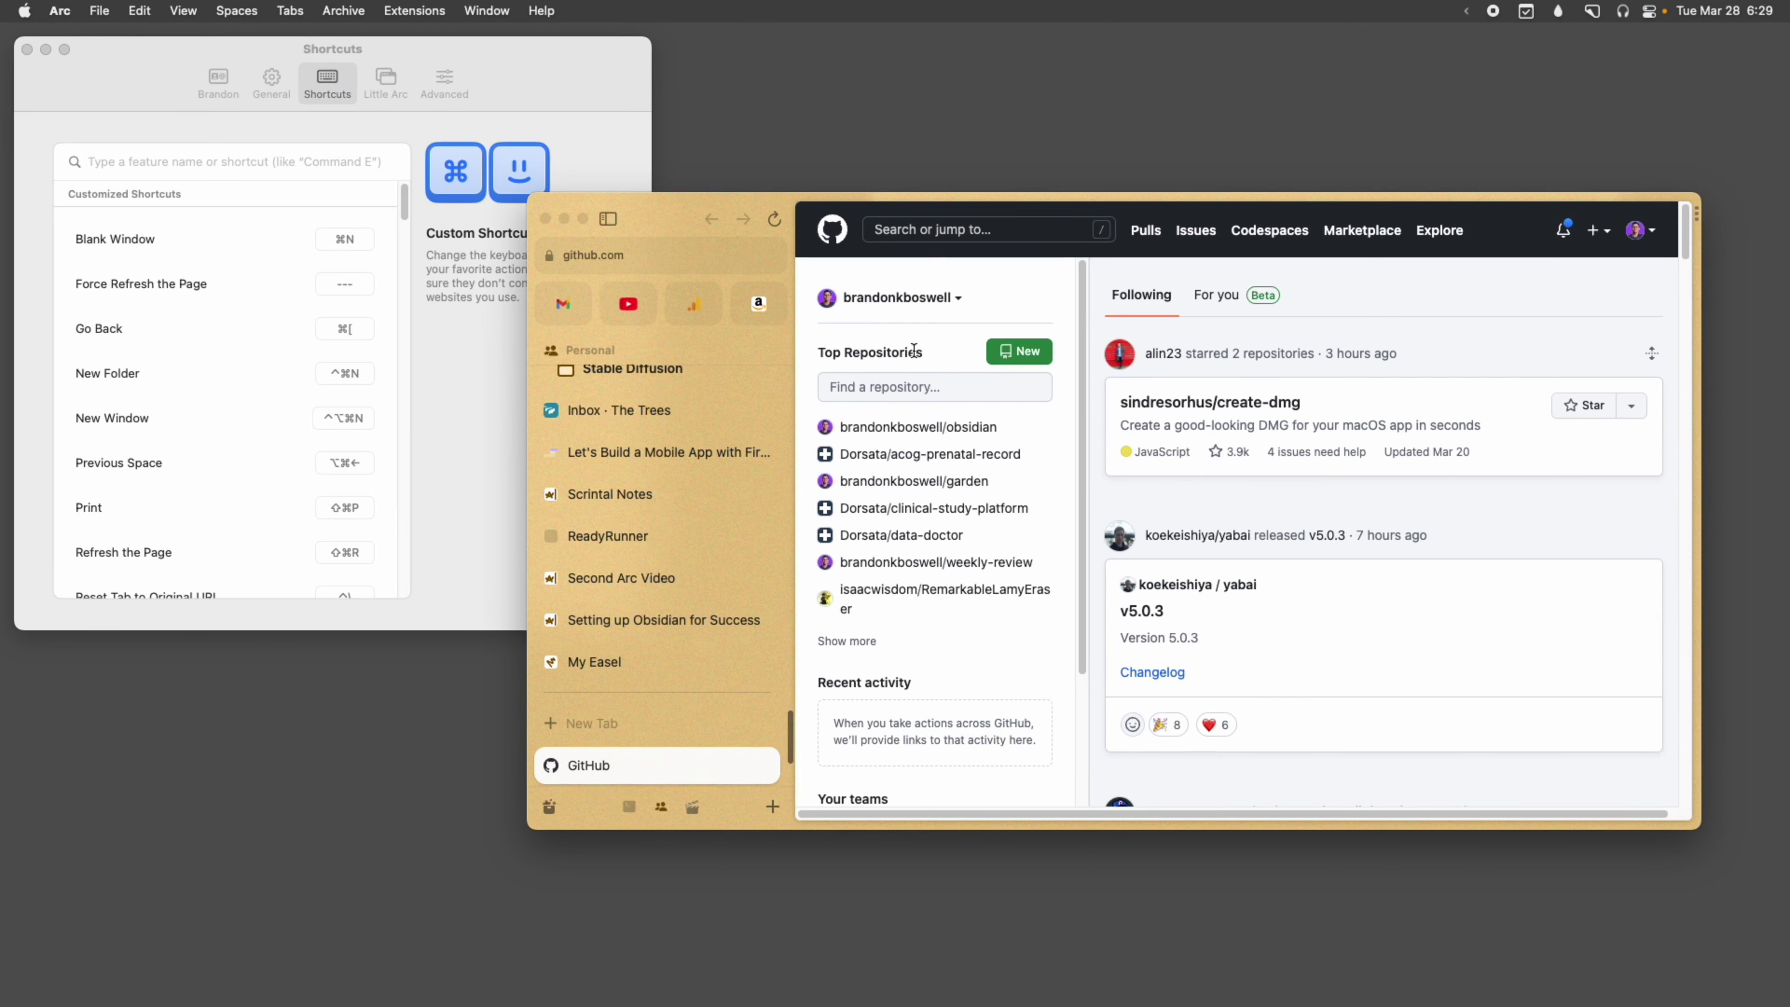
{"action": "key", "text": "ctrl+alt+Return"}
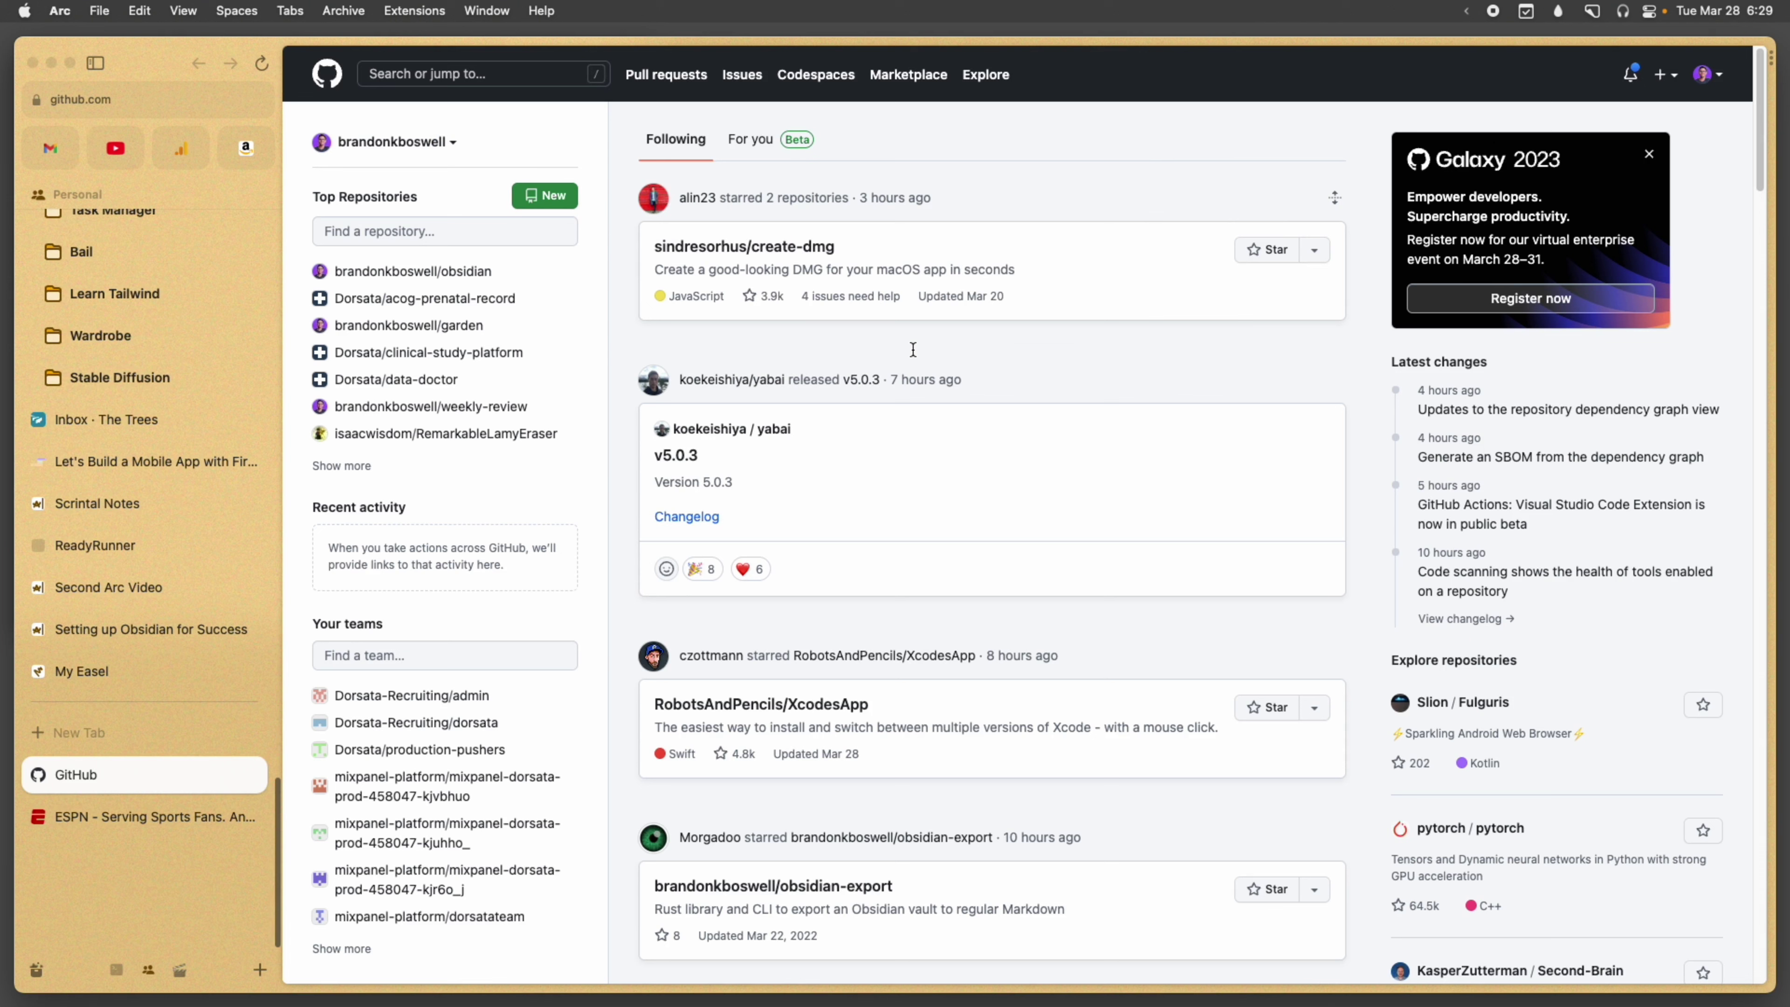
{"action": "key", "text": "super+shift+c"}
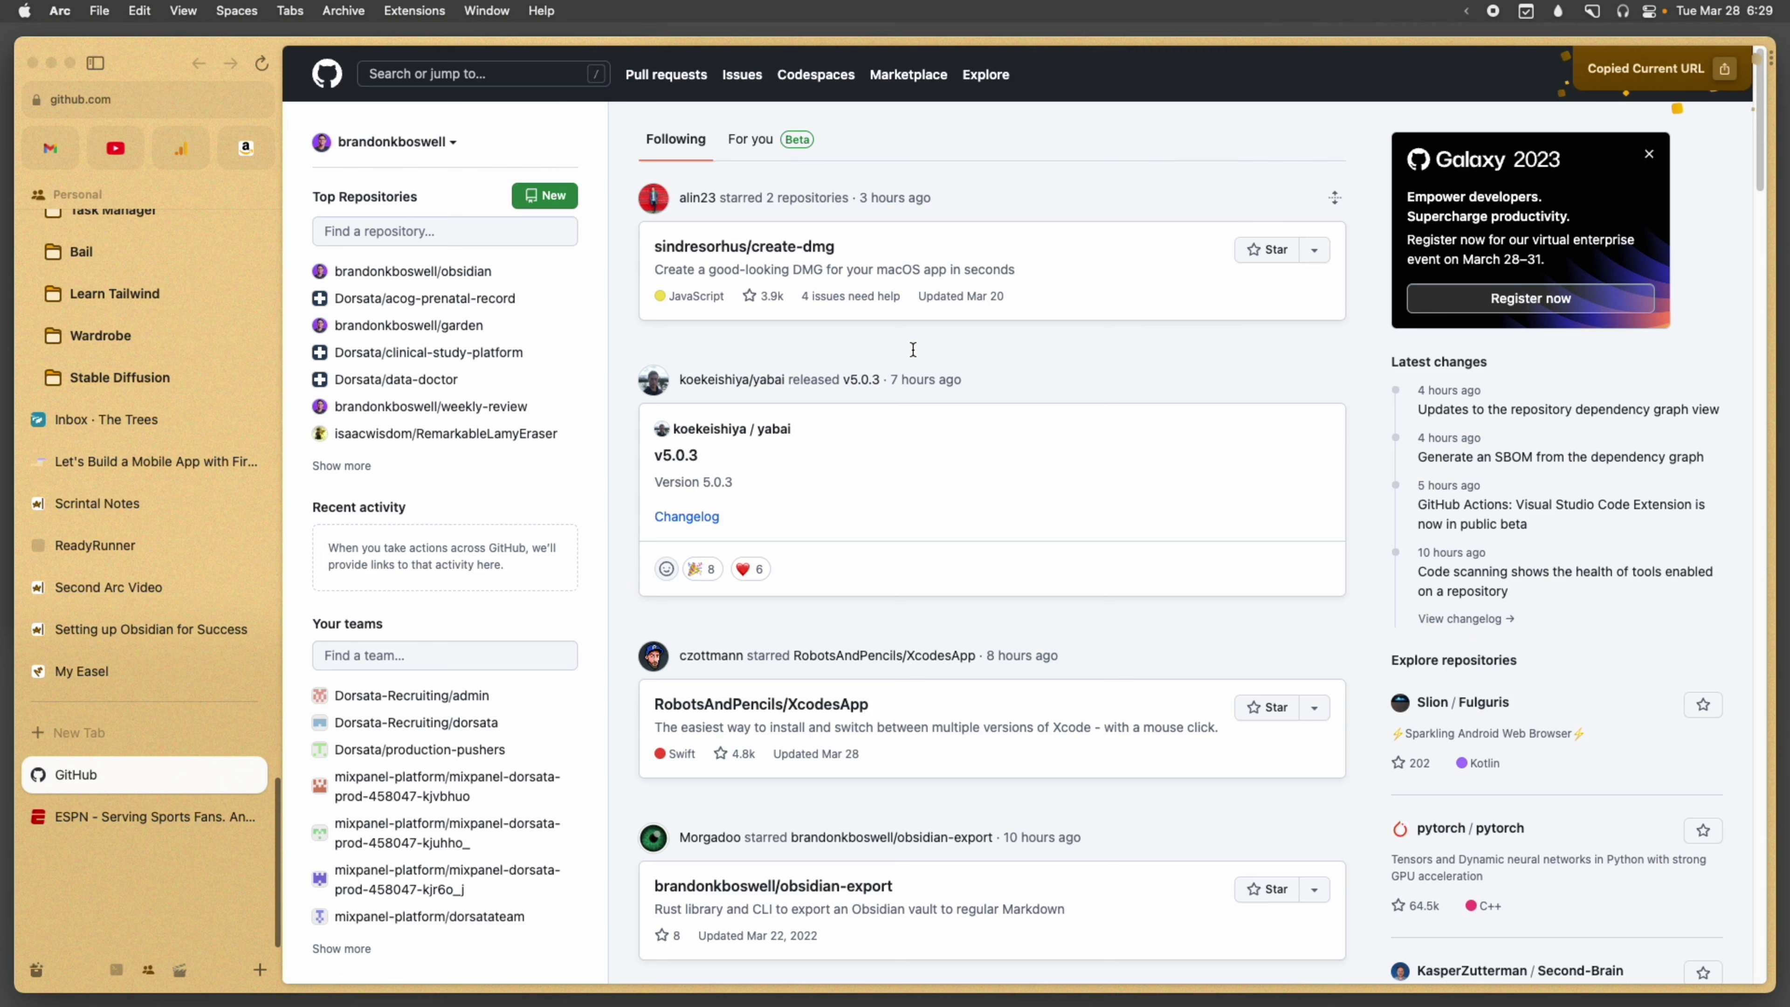
{"action": "key", "text": "super+t"}
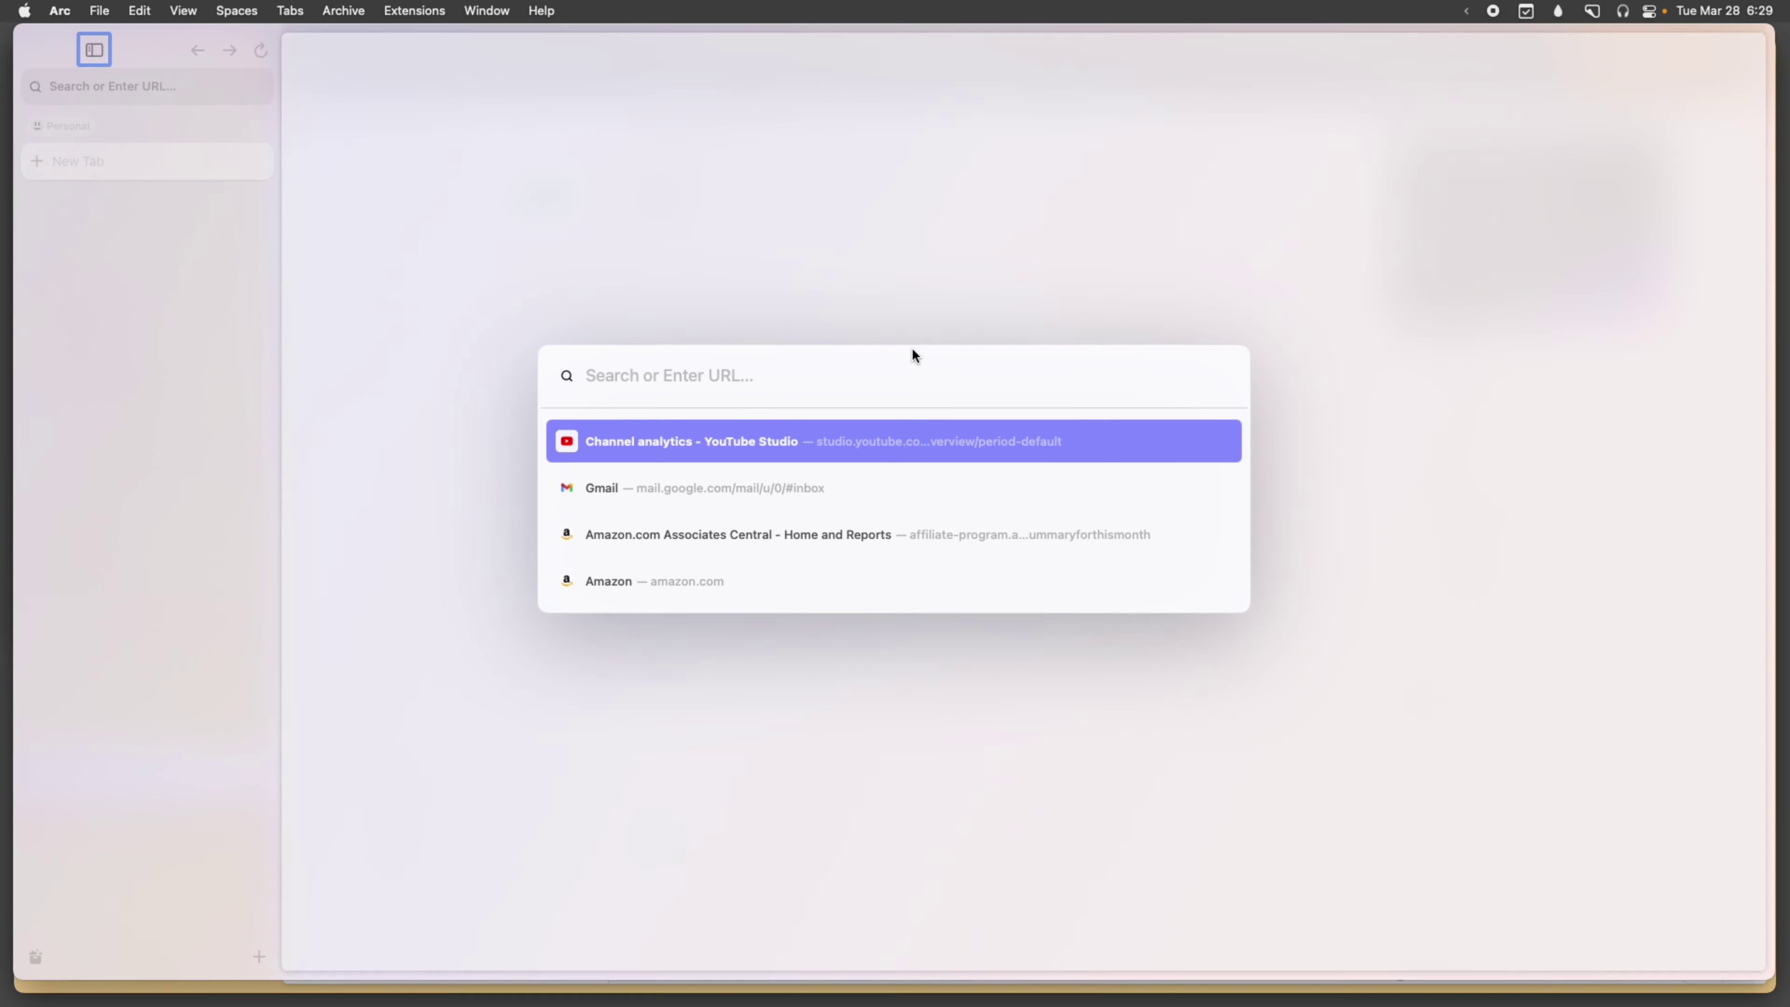
{"action": "key", "text": "super+v"}
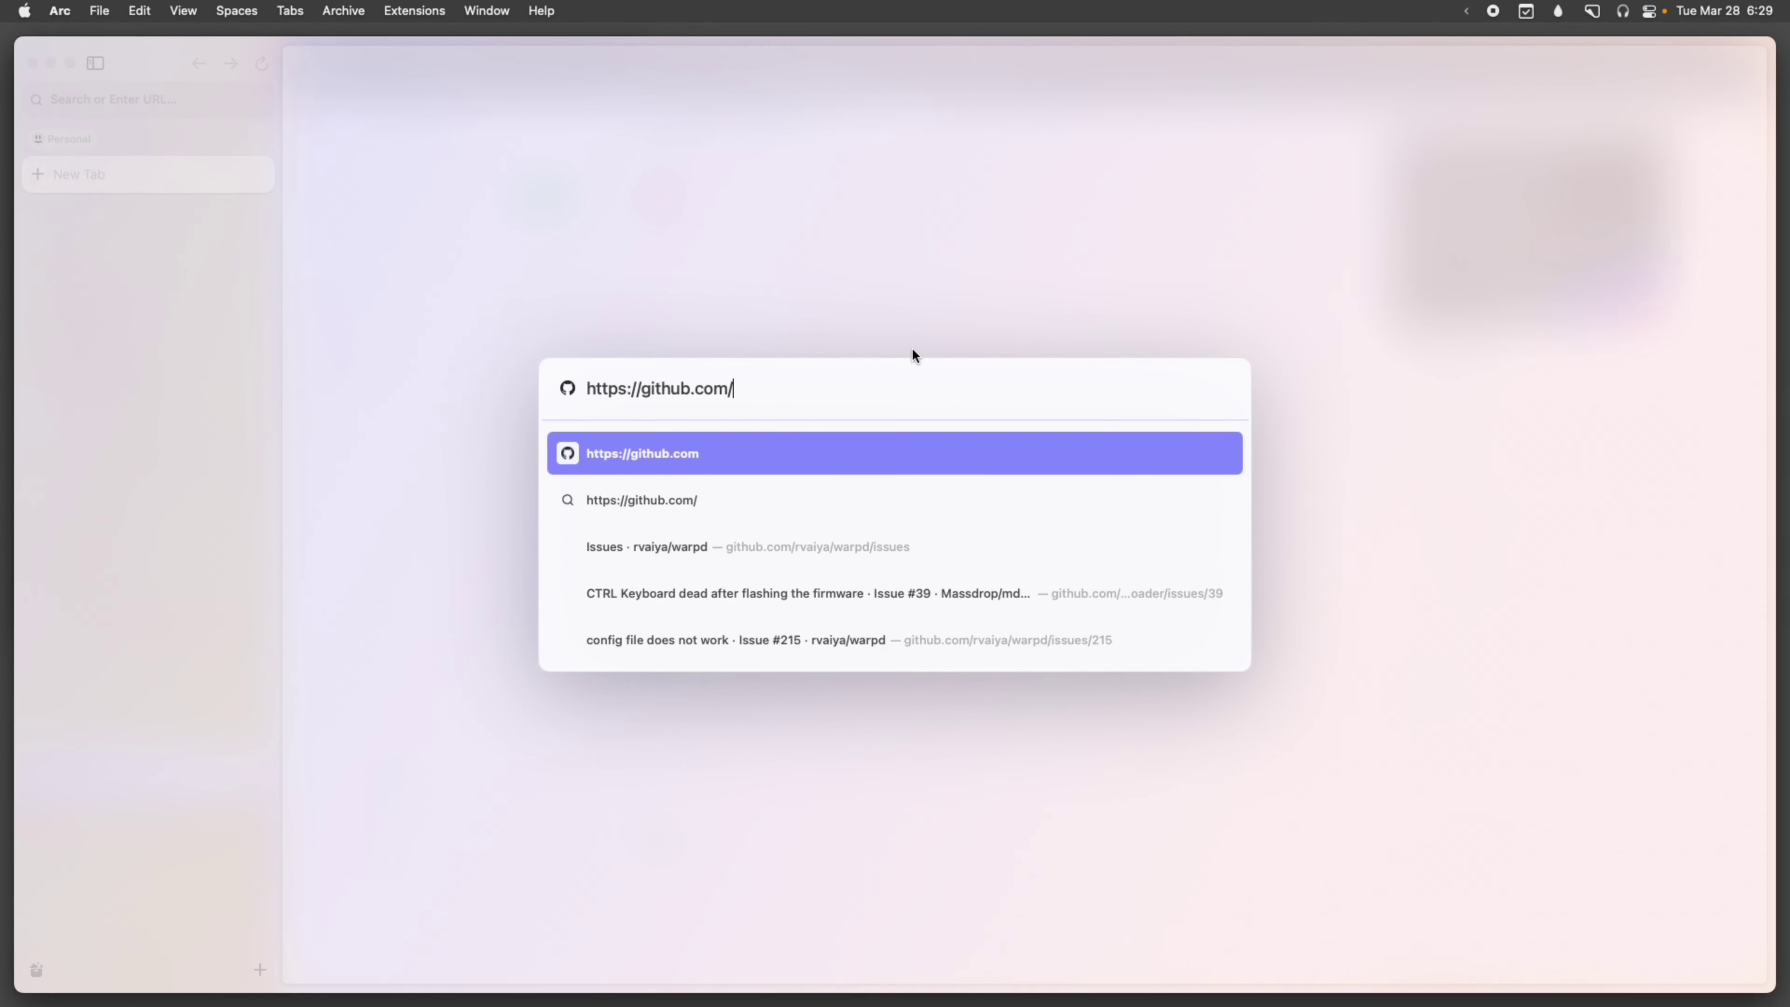
{"action": "key", "text": "Return"}
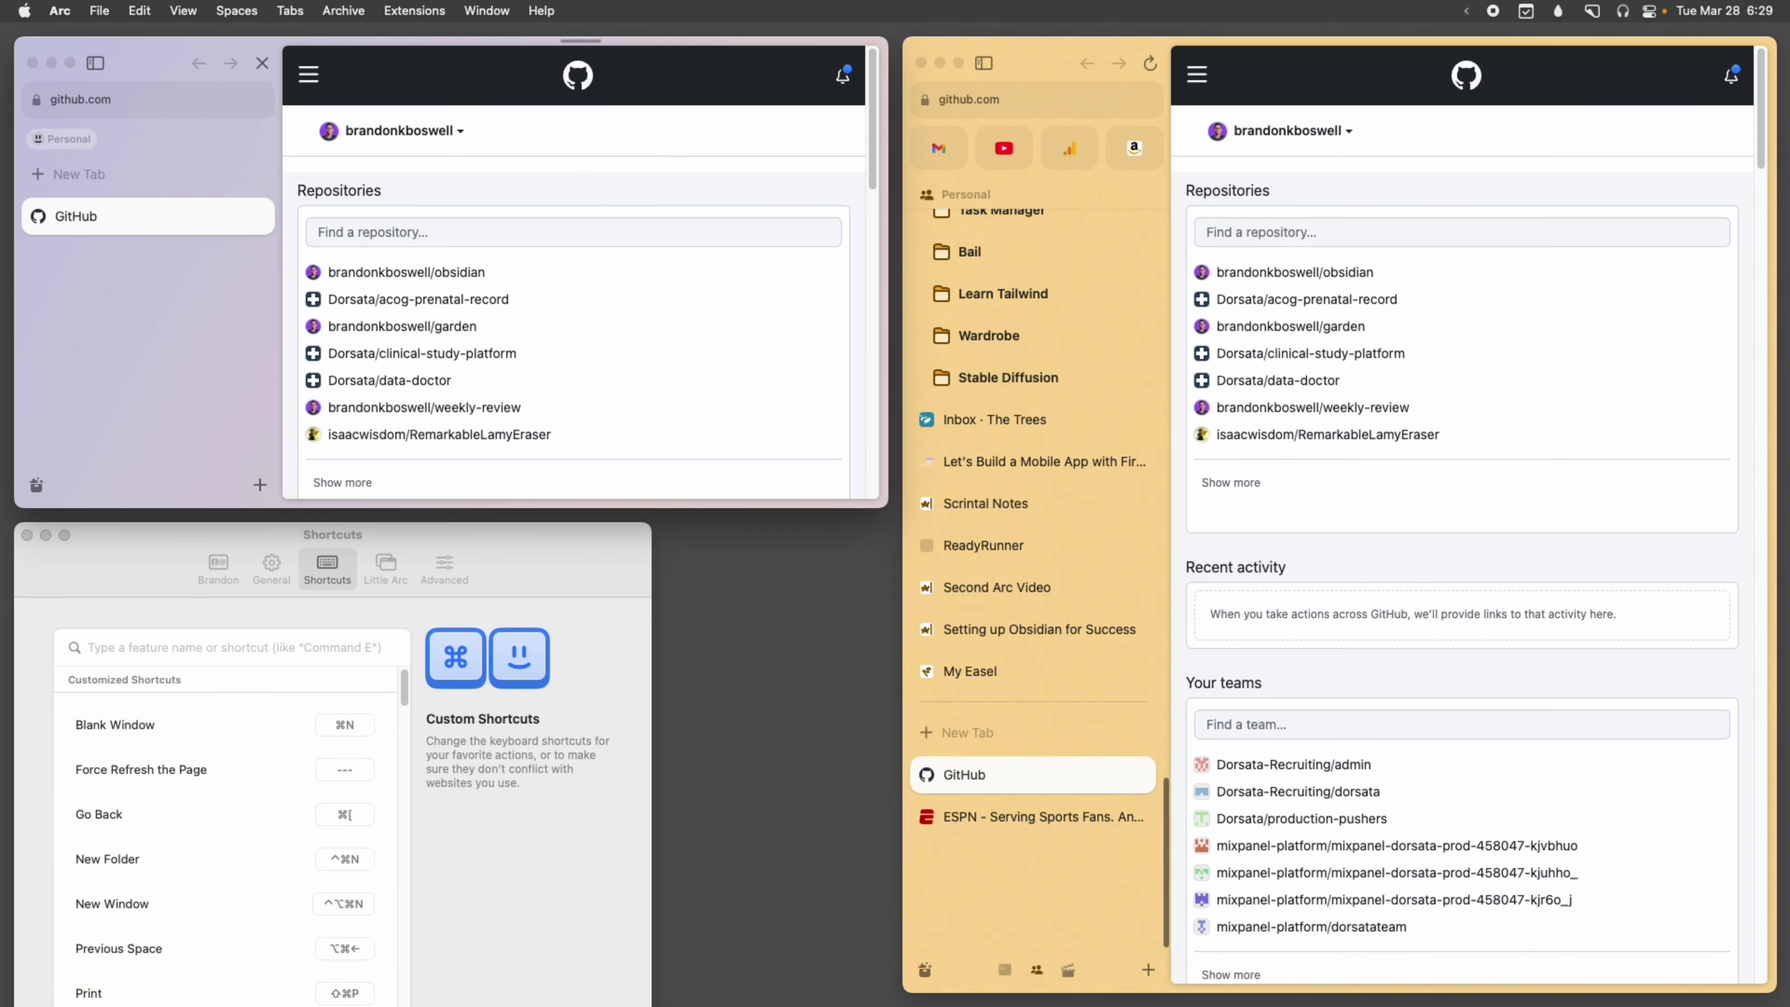
{"action": "key", "text": "super+s"}
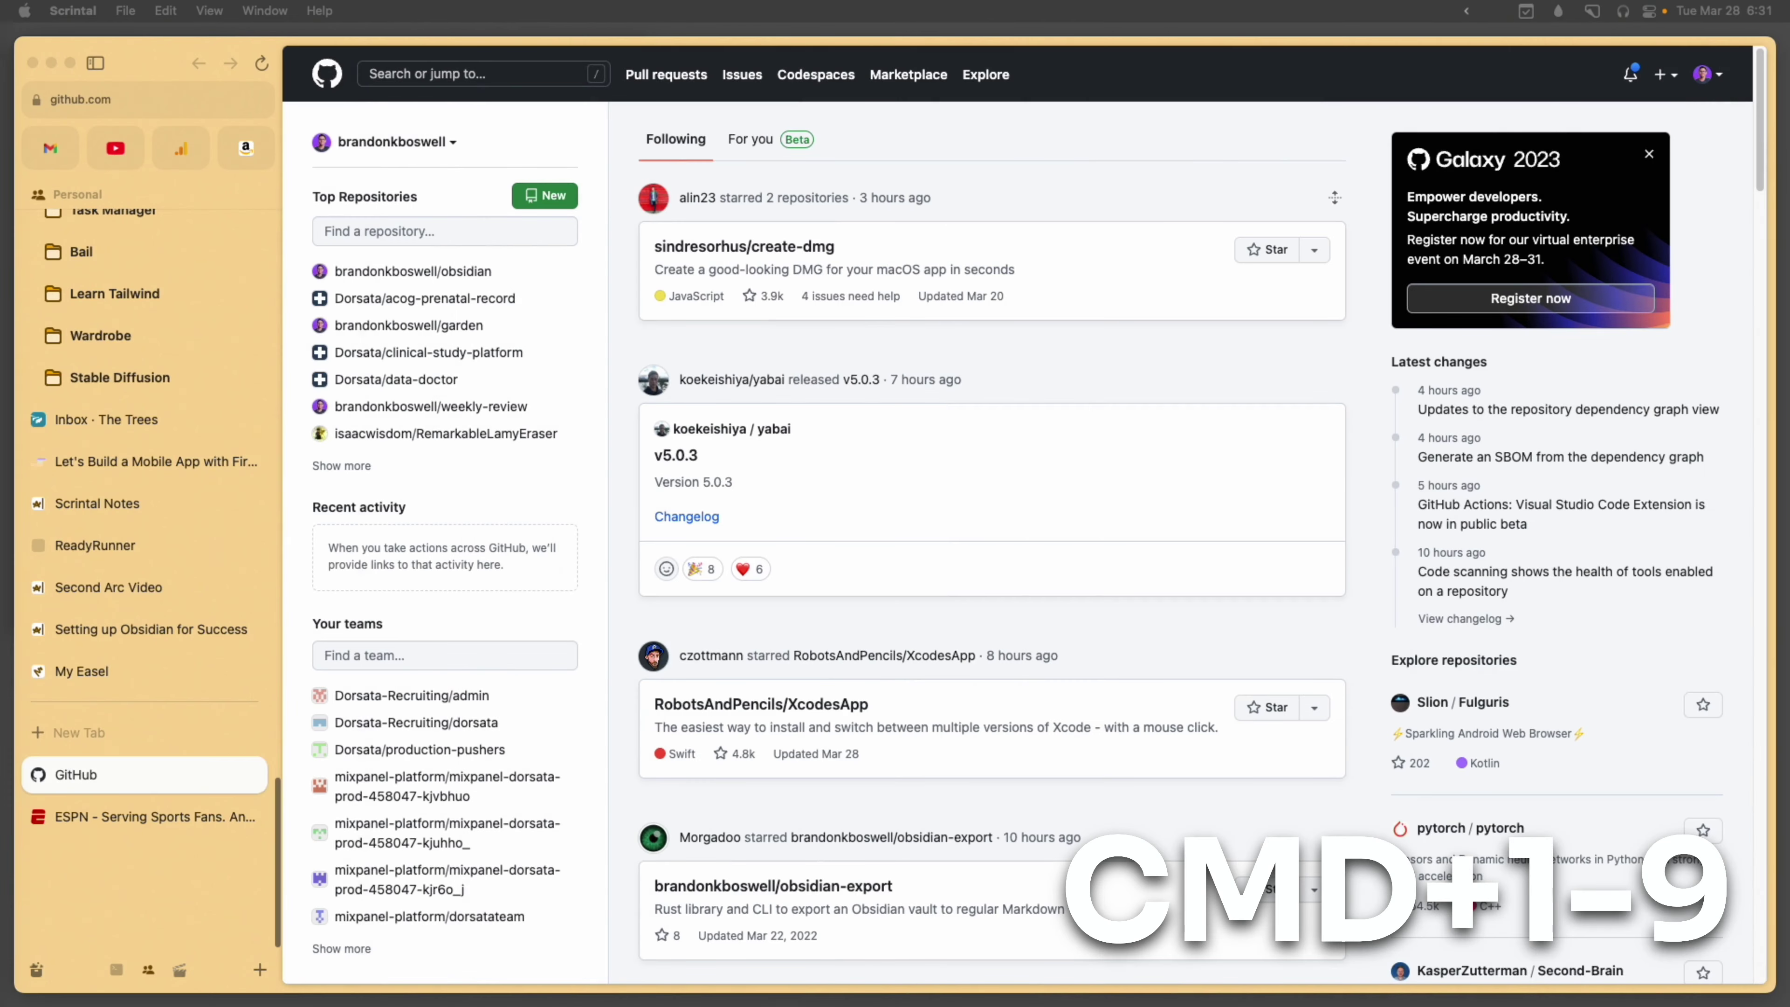
Collapse the Archive folder and switch to the Inbox · The Trees tab.
{"action": "scroll", "coordinate": [74, 233], "scroll_direction": "up", "scroll_amount": 10}
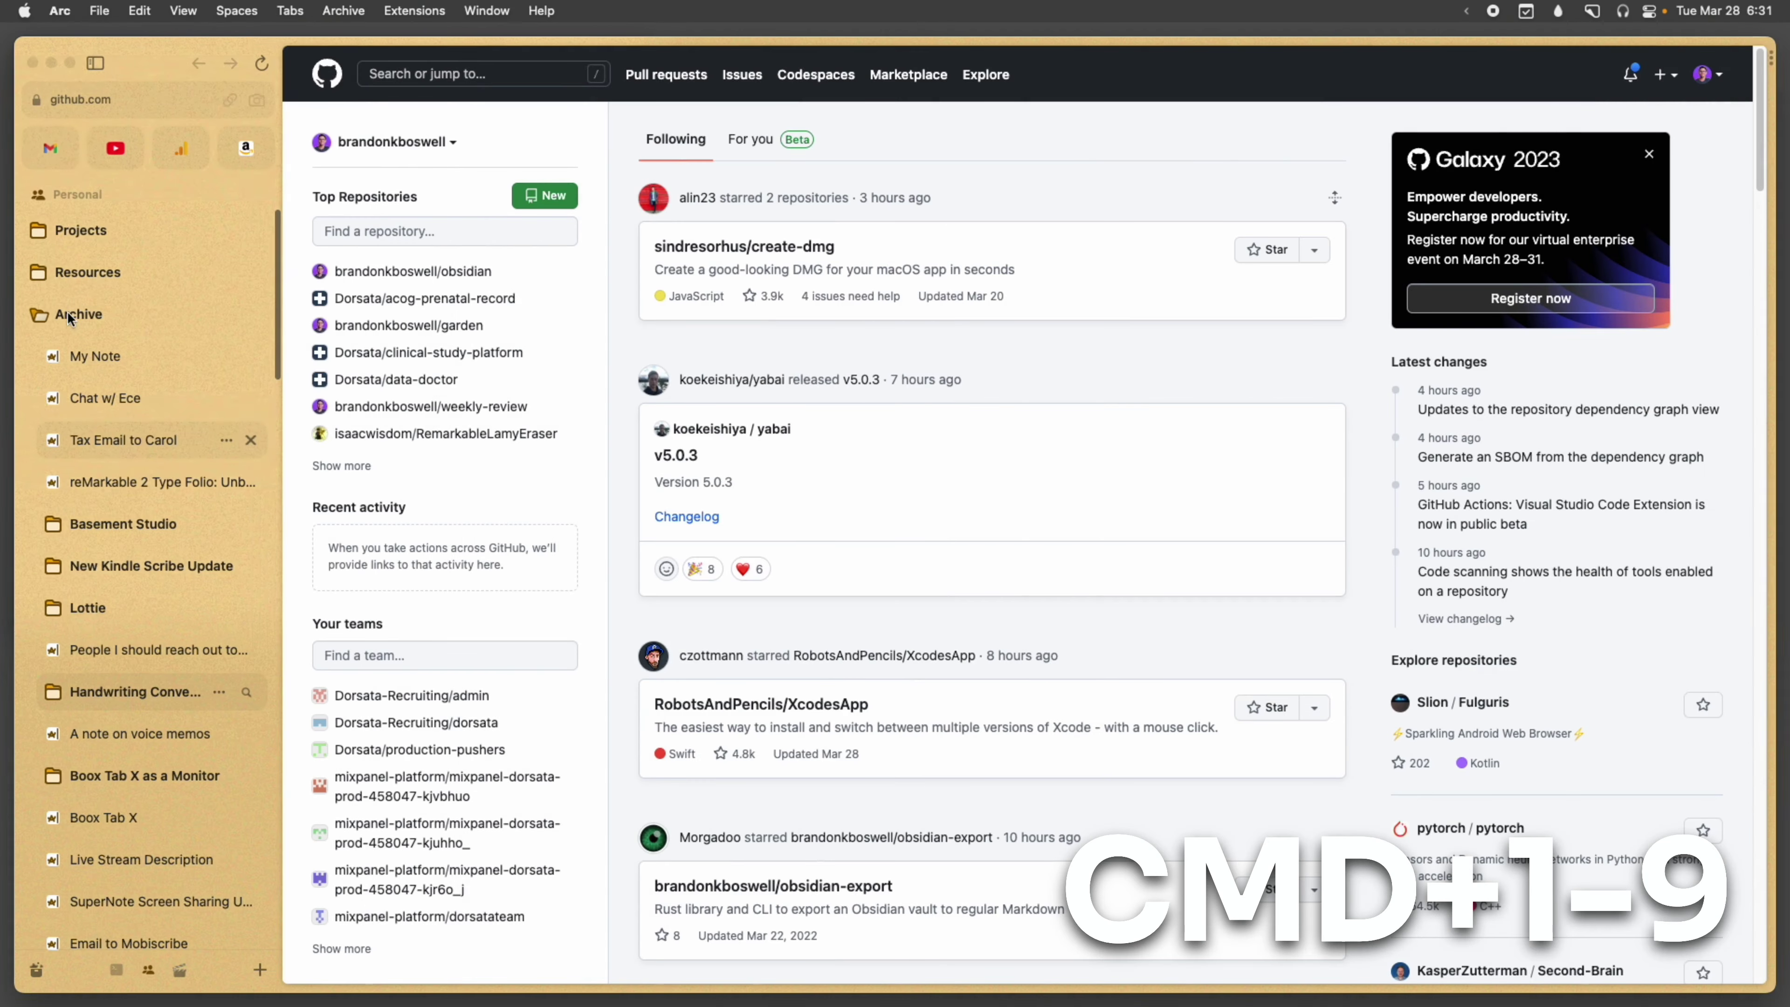
{"action": "left_click", "coordinate": [79, 314]}
{"action": "mouse_move", "coordinate": [50, 155]}
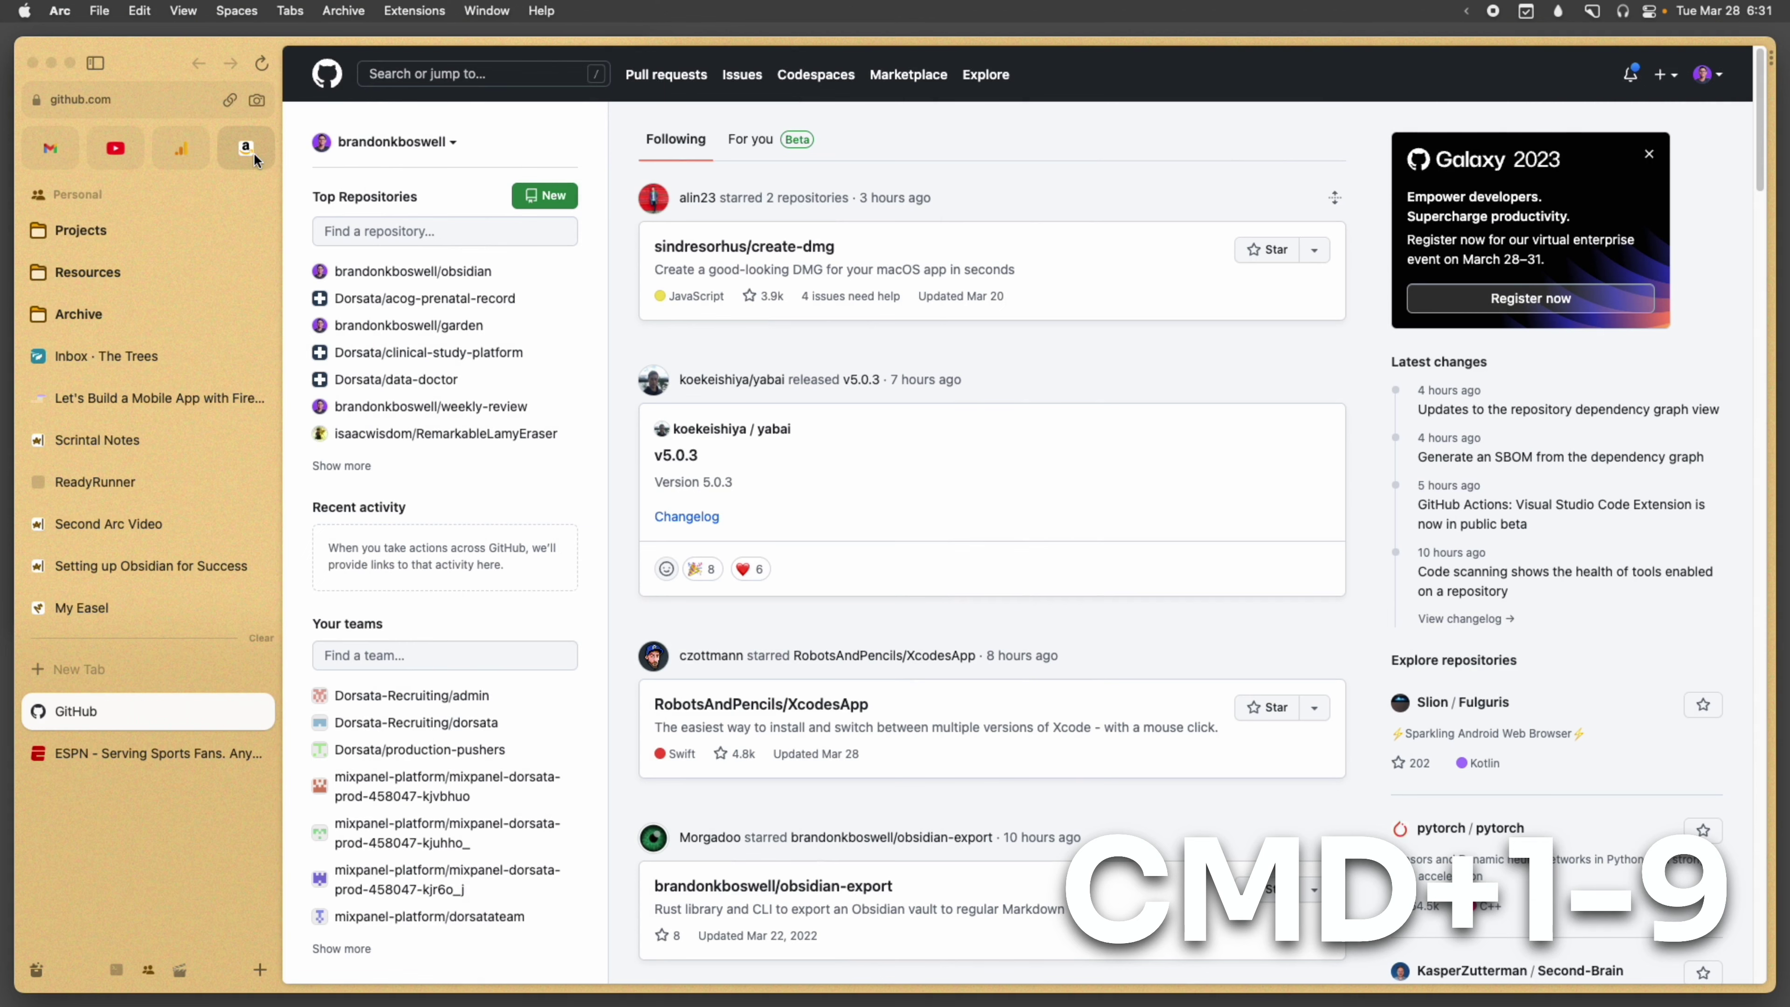
{"action": "left_click", "coordinate": [80, 349]}
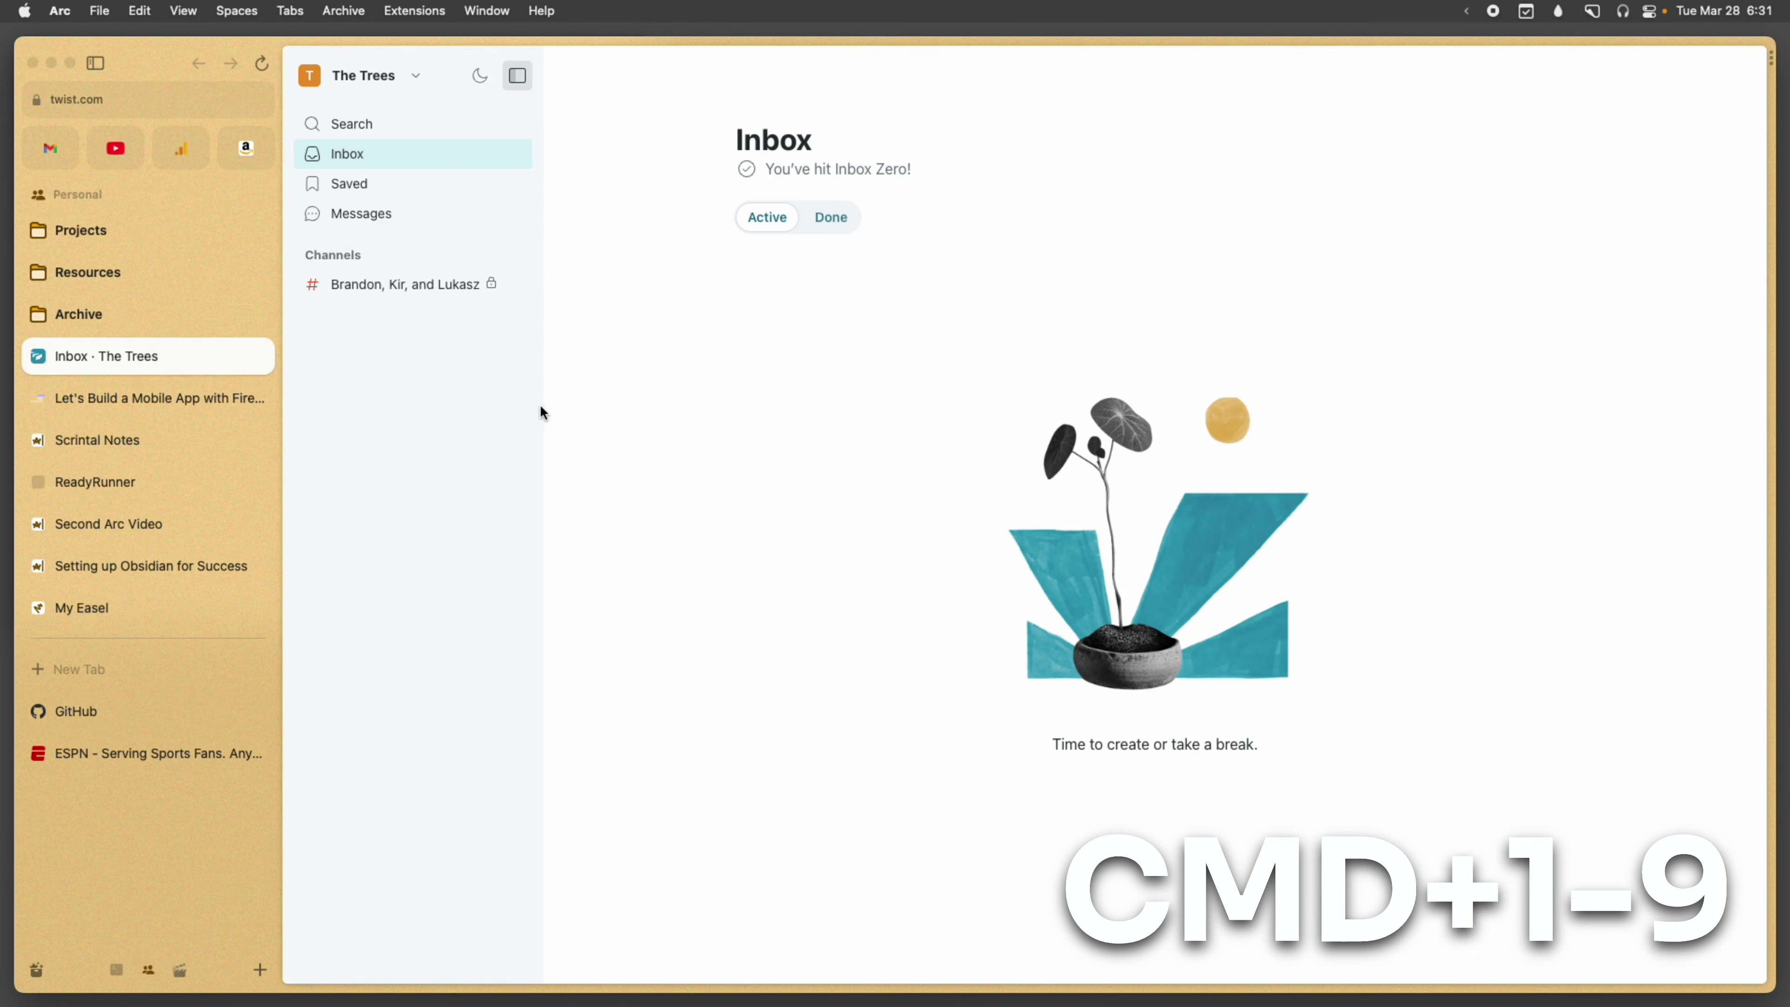
Jump via Cmd+6, 7, 8 and 3 through Firebase, Scrintal, ReadyRunner and Analytics, then on to GitHub and ESPN.
{"action": "key", "text": "super+6"}
{"action": "key", "text": "super+7"}
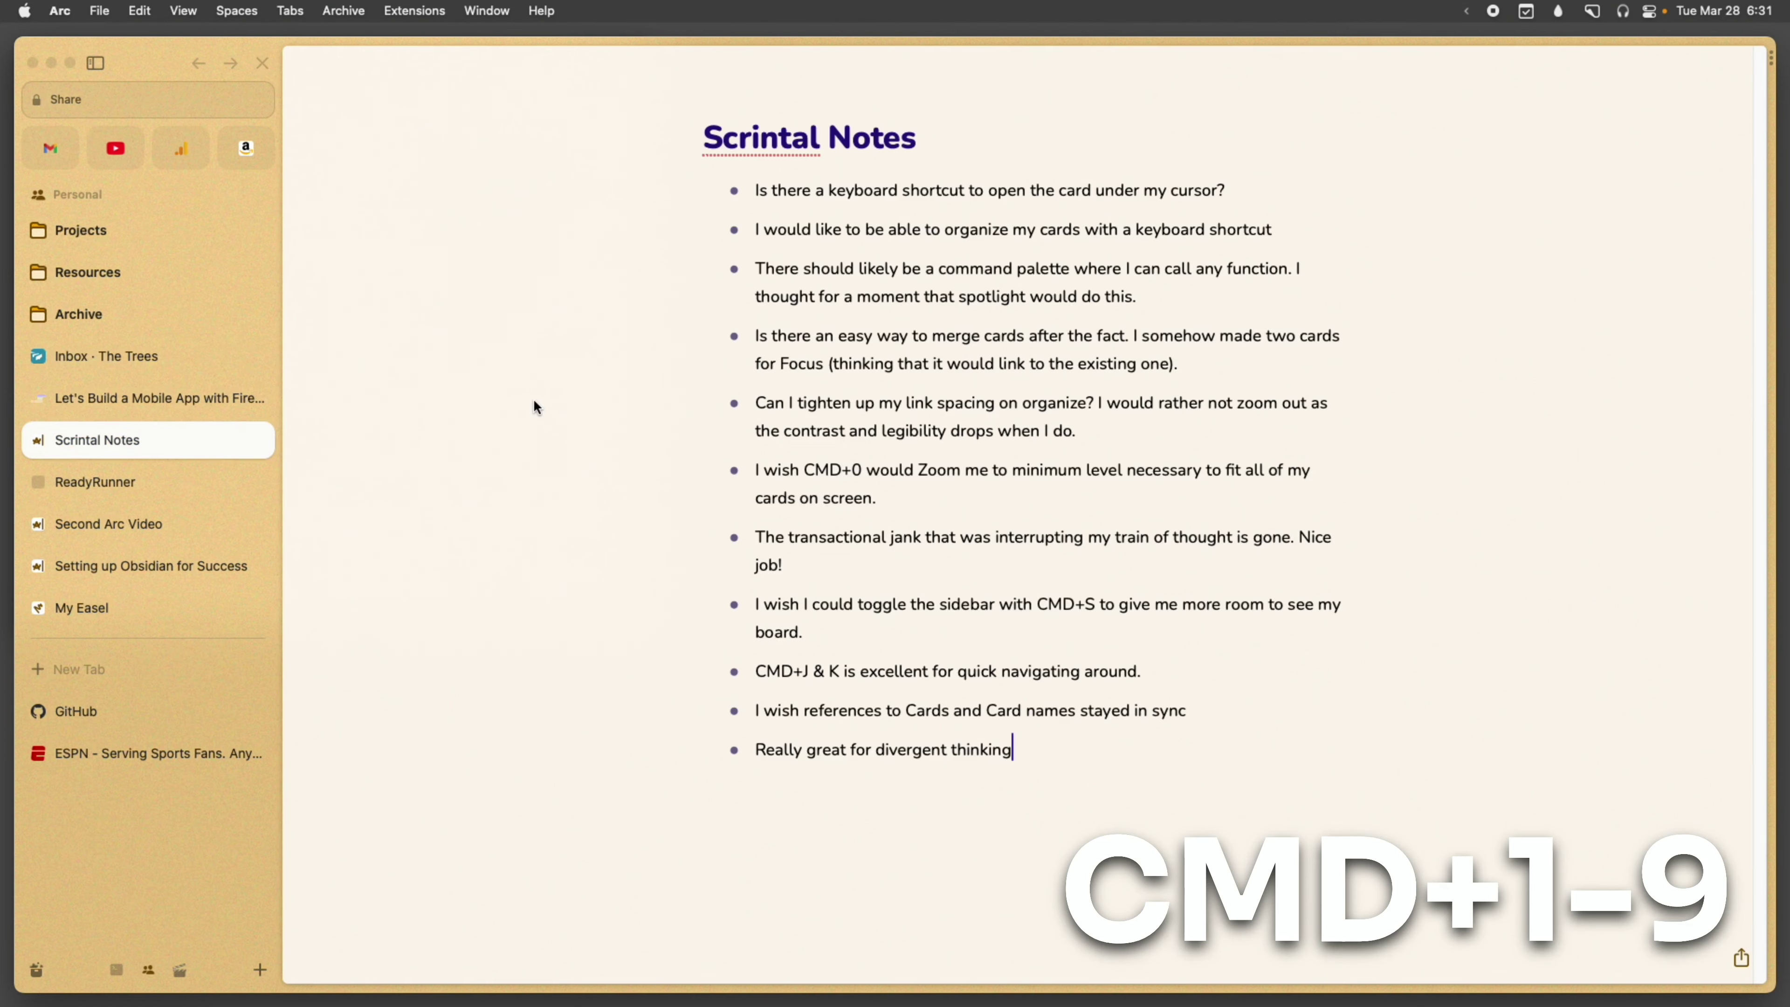
{"action": "key", "text": "super+8"}
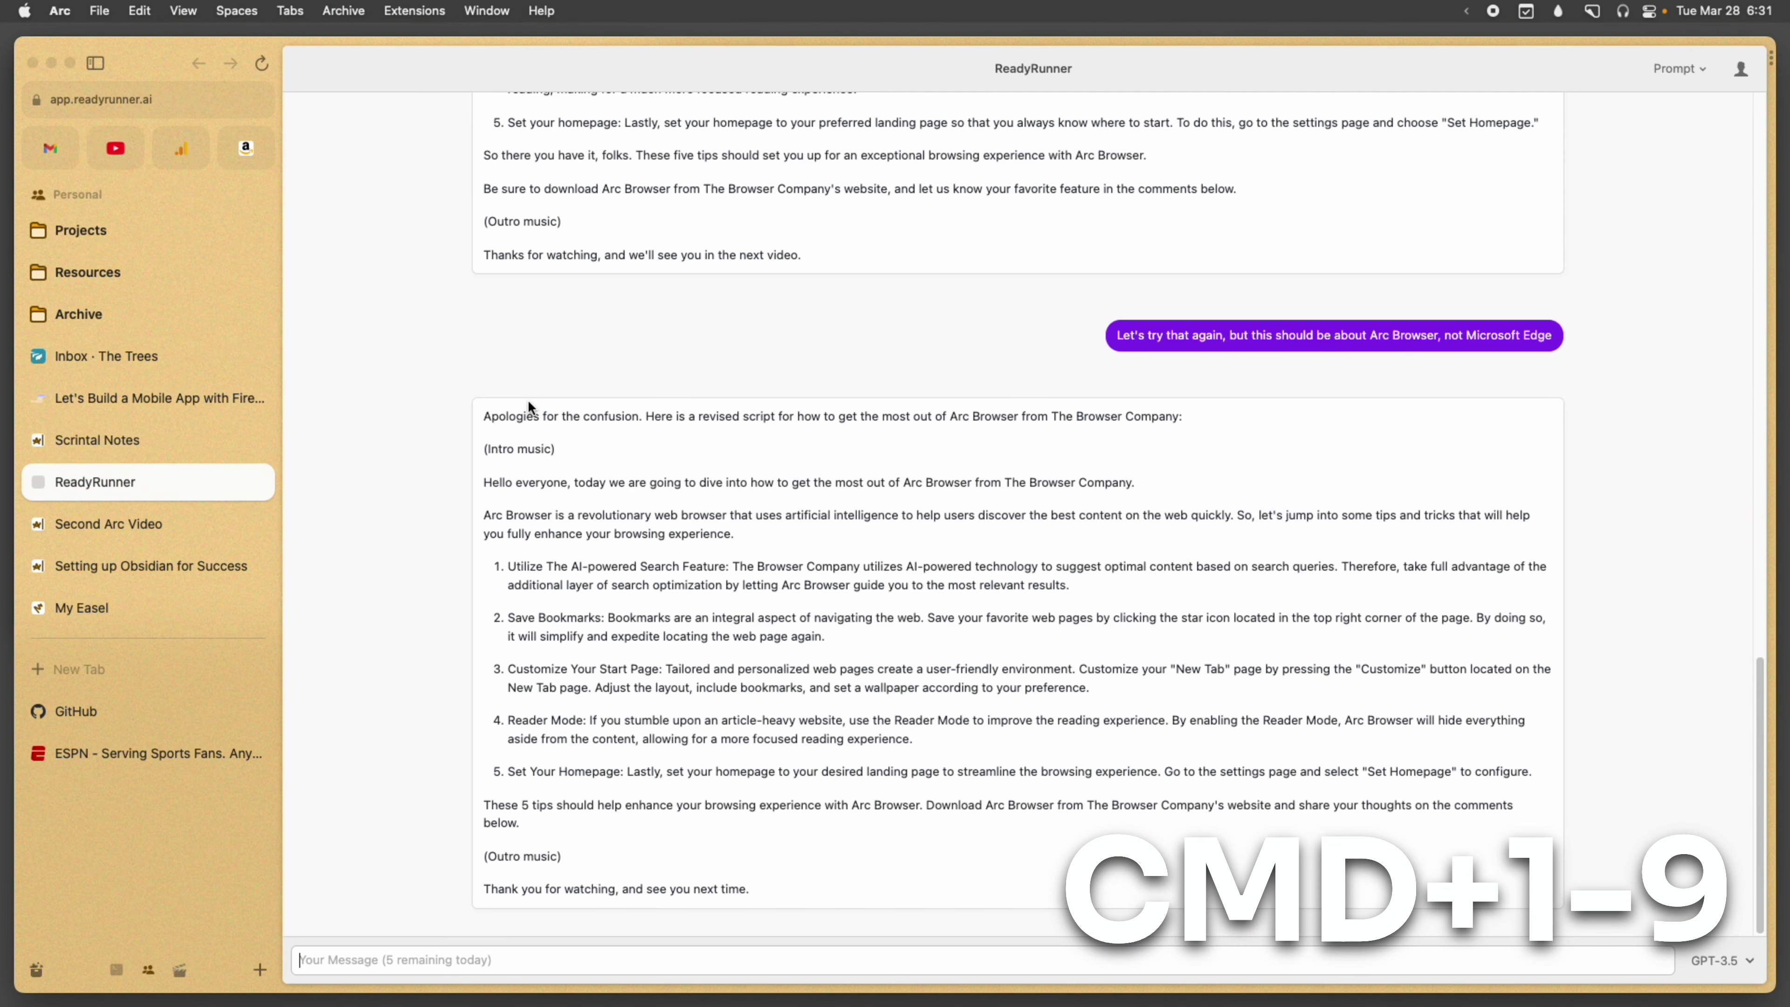
{"action": "key", "text": "super+3"}
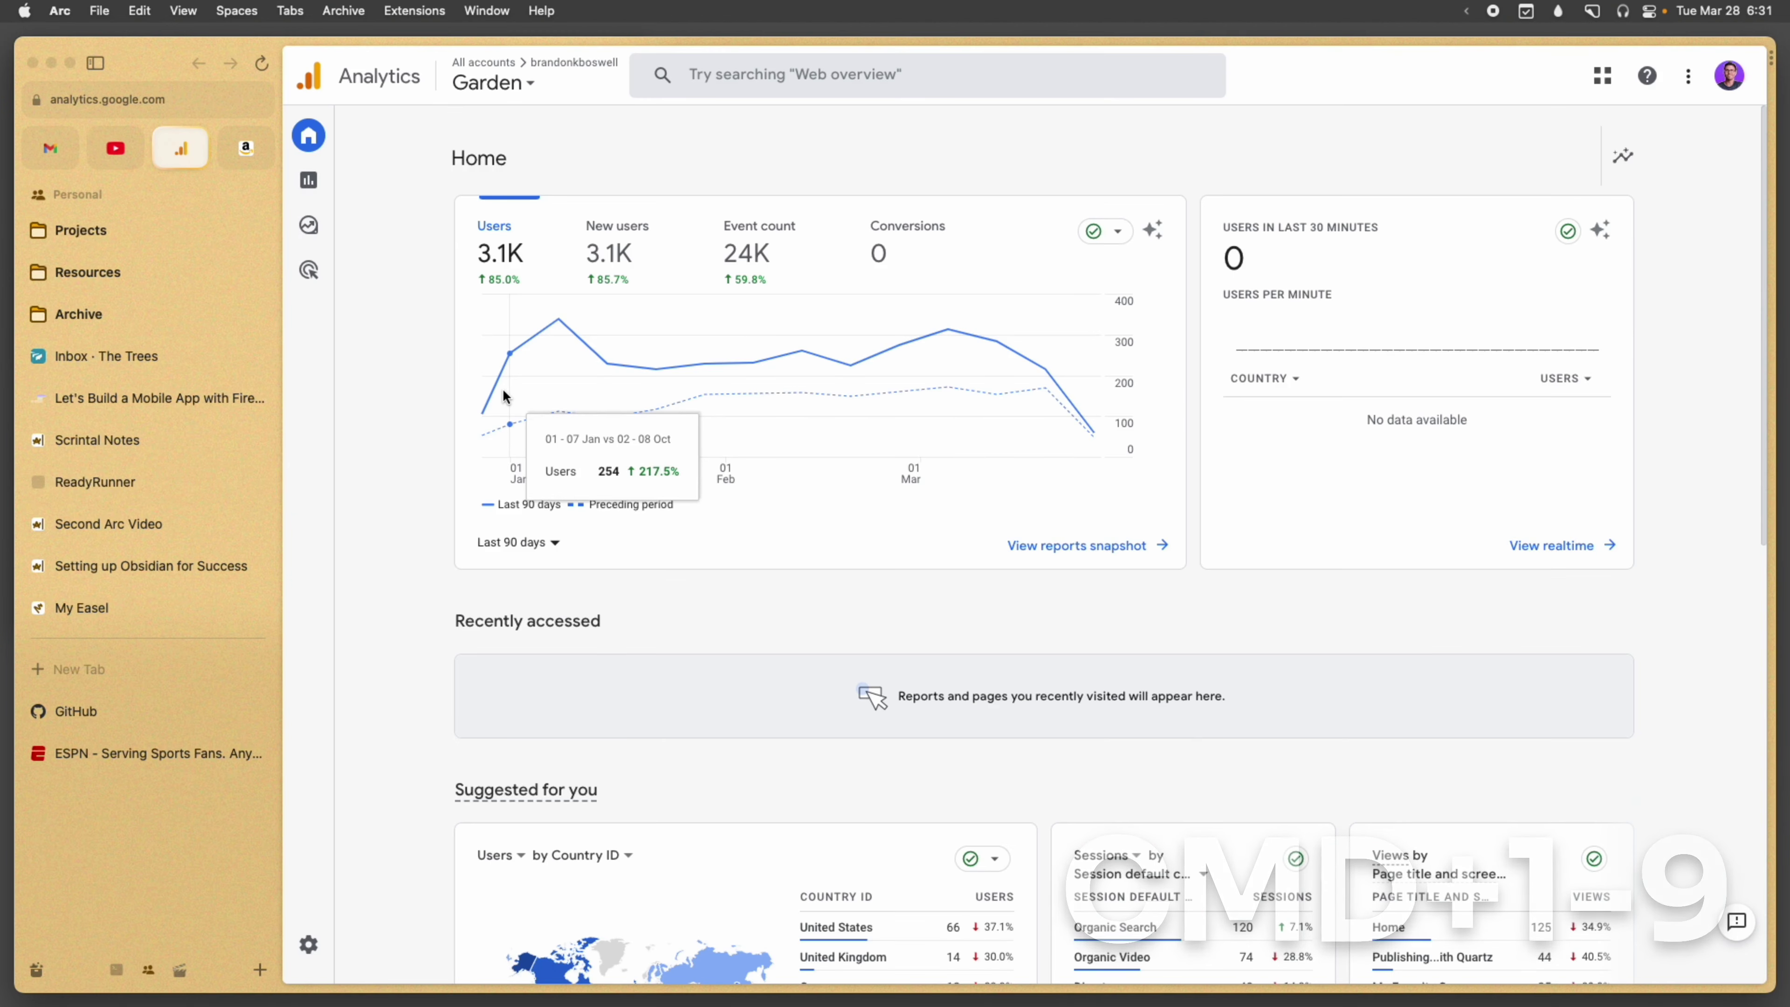
{"action": "key", "text": "super+shift+bracketright"}
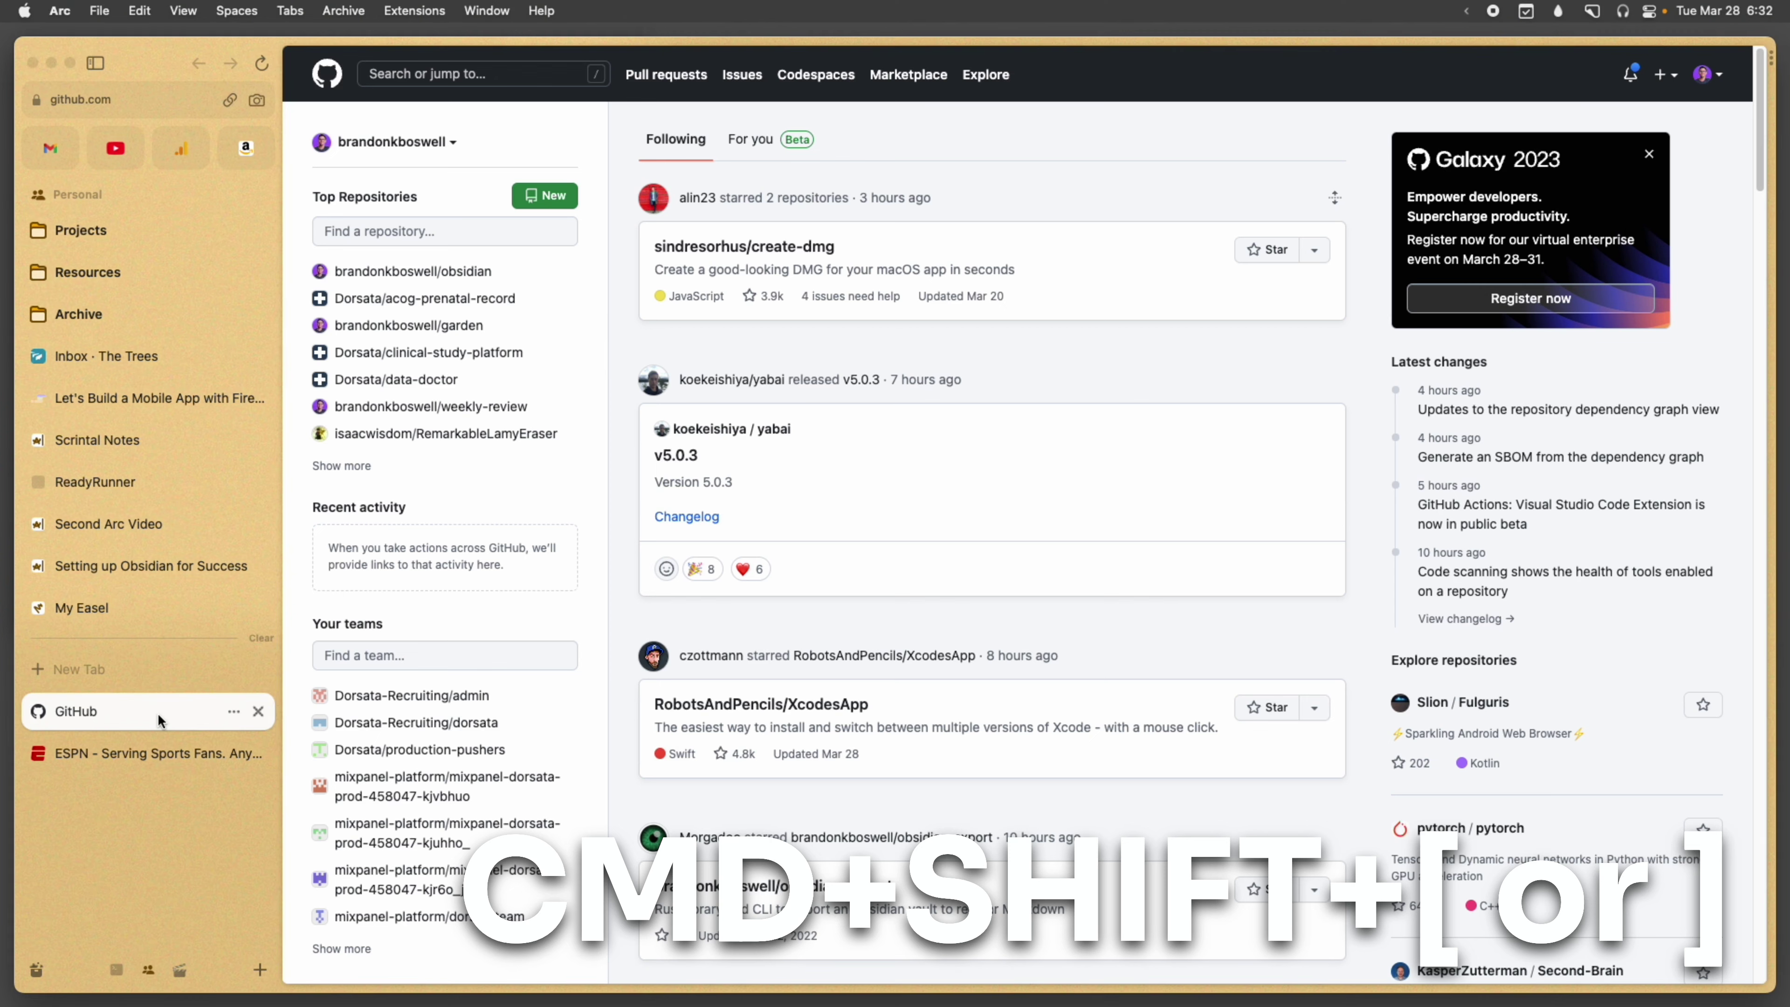
{"action": "key", "text": "super+shift+bracketright"}
{"action": "key", "text": "super+shift+bracketleft"}
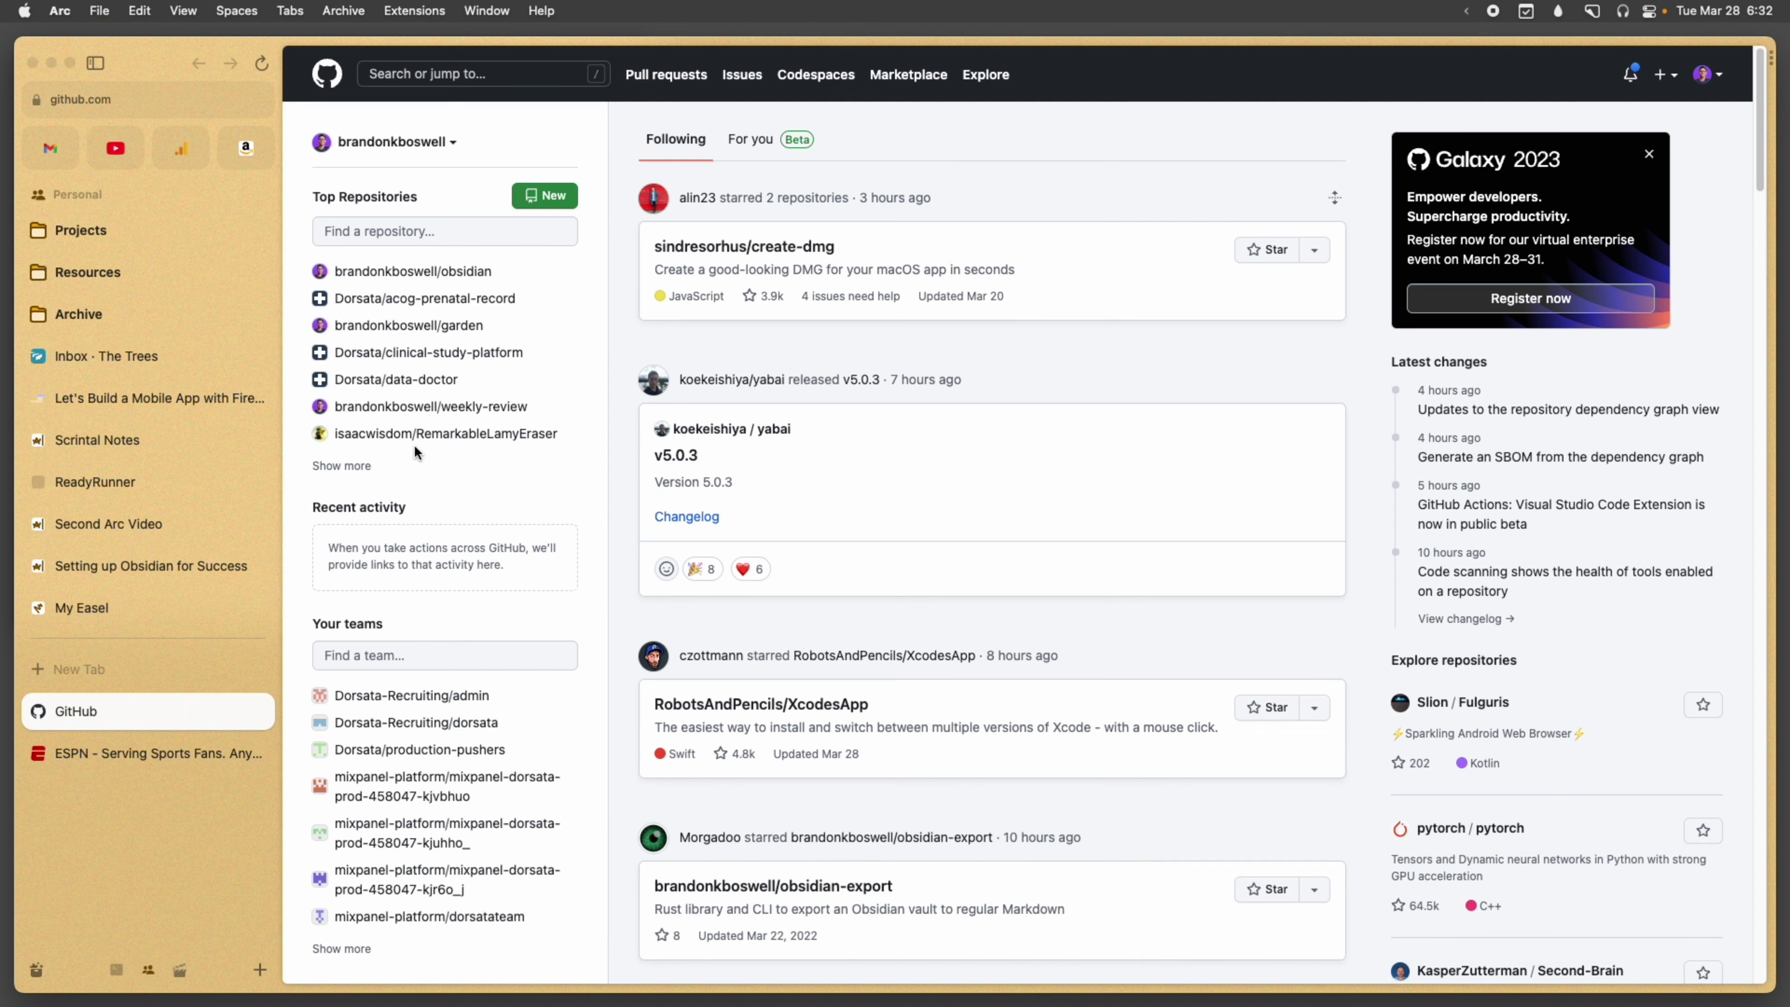
{"action": "key", "text": "cmd+alt+Right"}
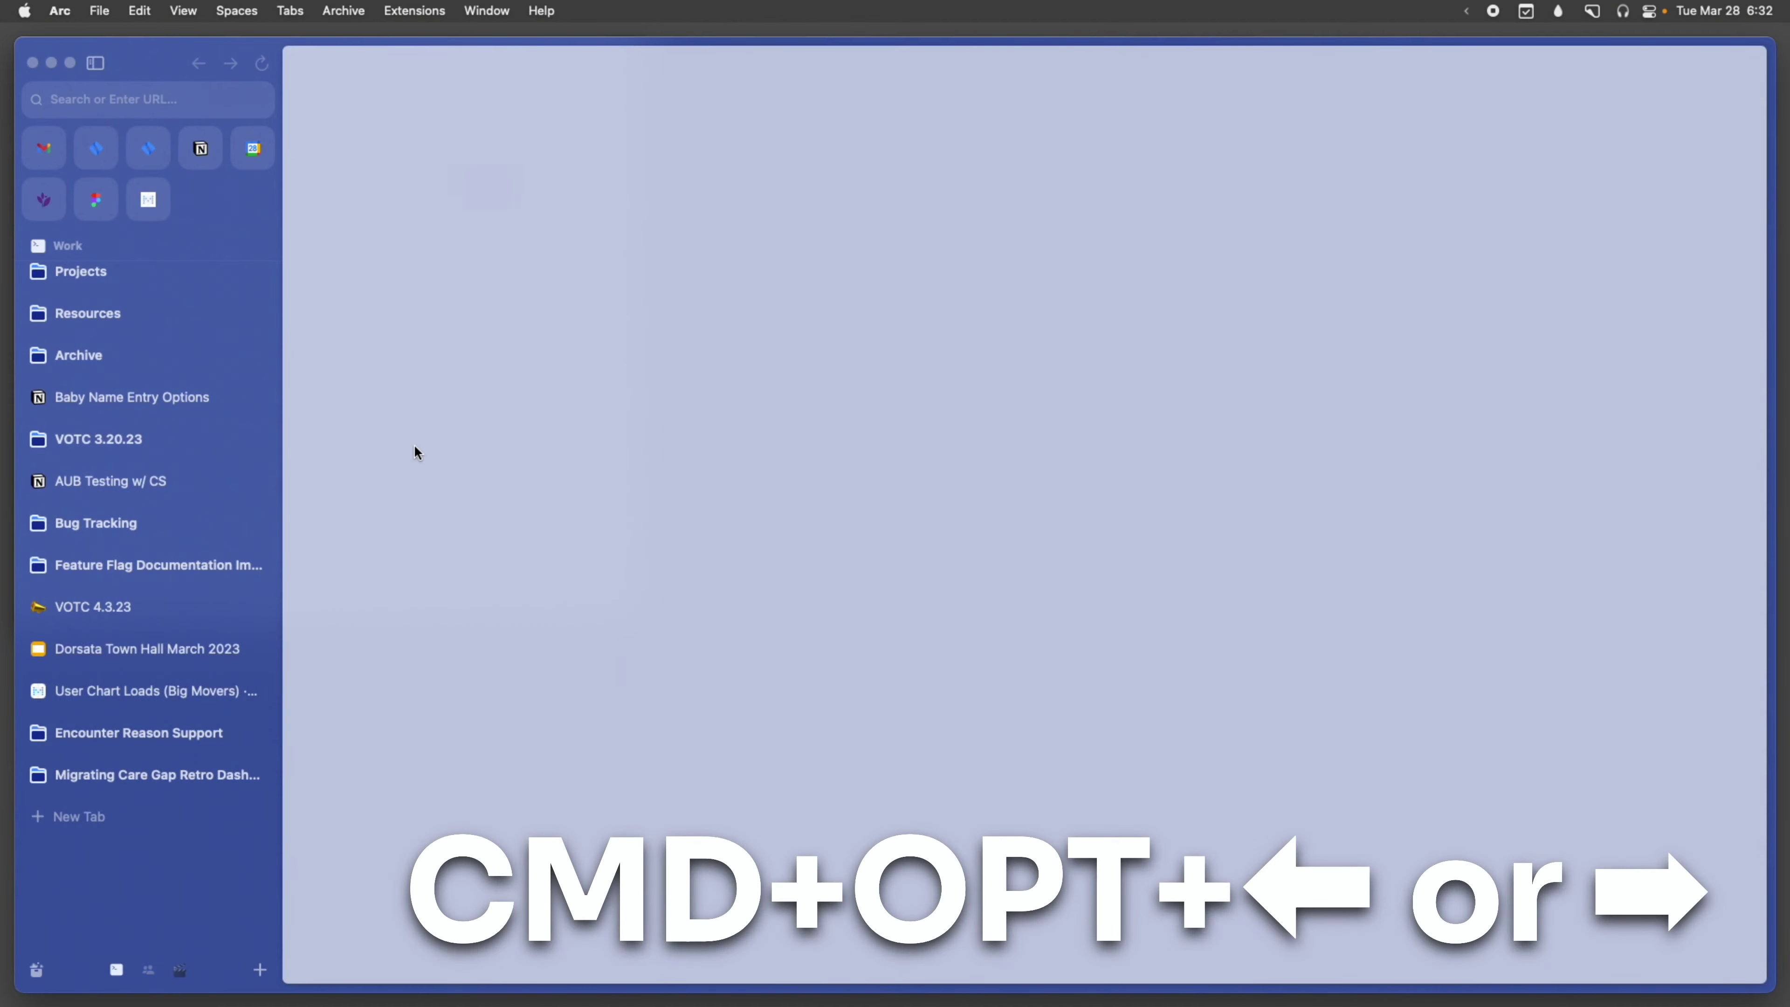
Switch back and forth between the Work and Personal spaces, finishing in Personal.
{"action": "key", "text": "cmd+alt+Left"}
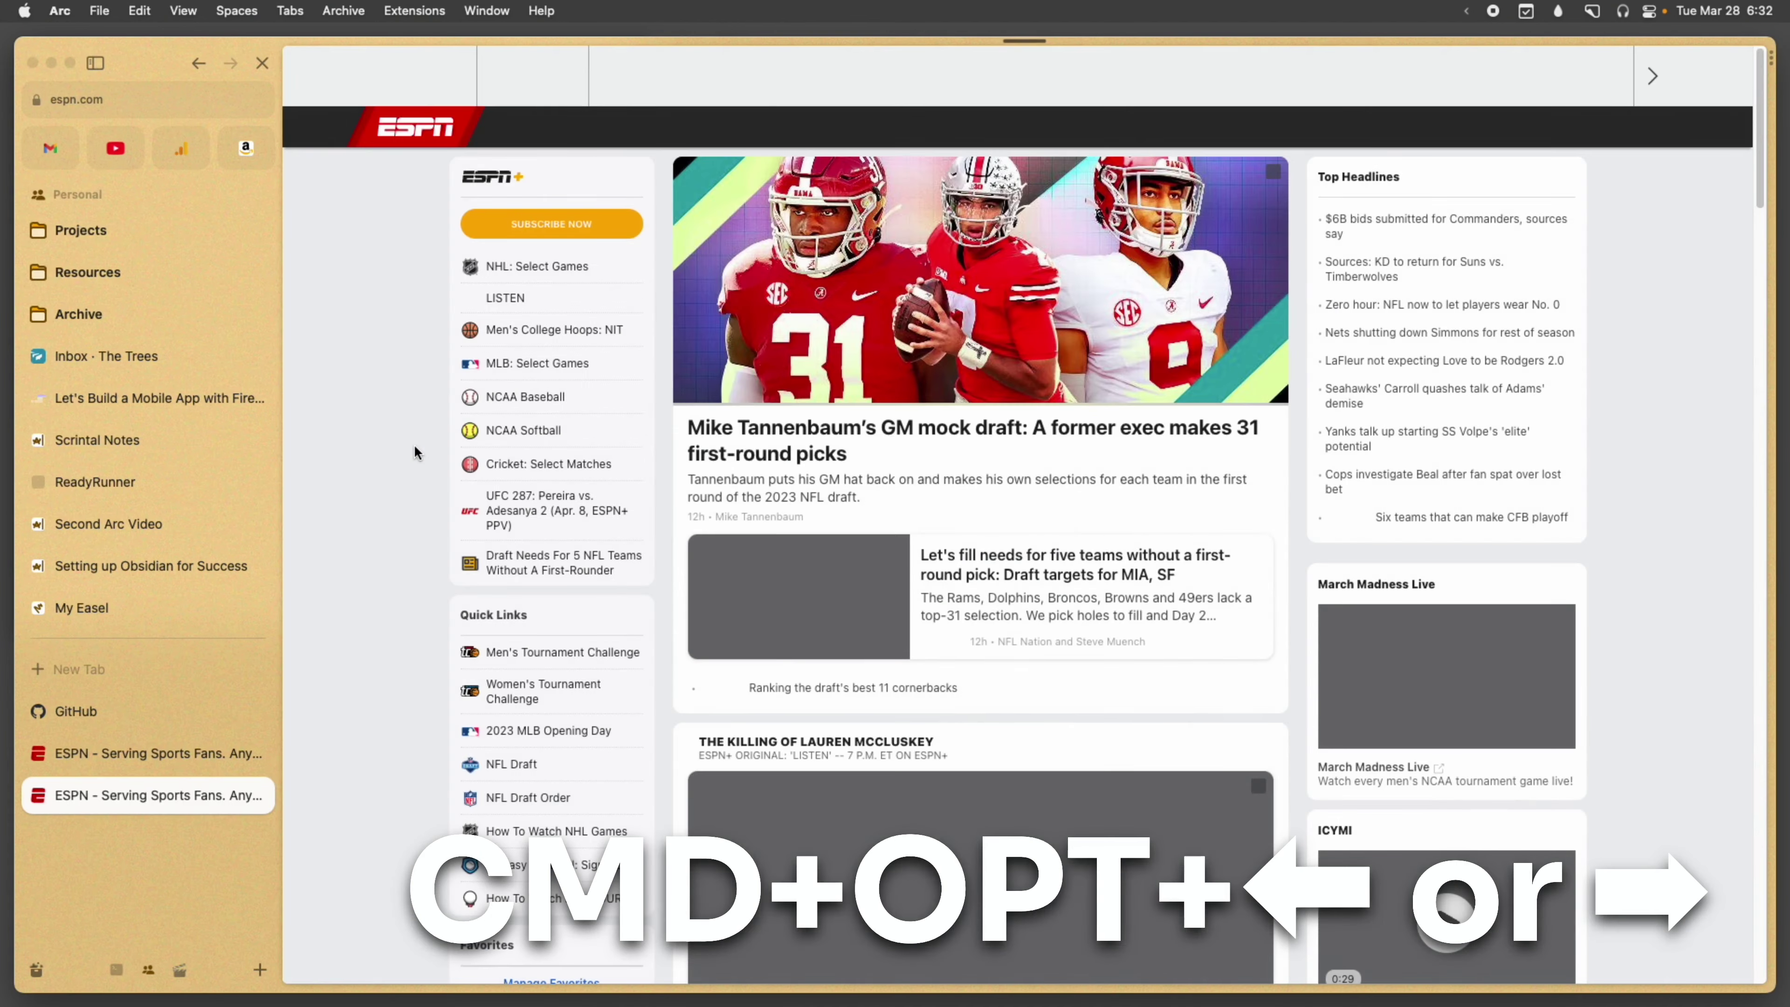
{"action": "key", "text": "cmd+alt+Right"}
{"action": "key", "text": "cmd+alt+Left"}
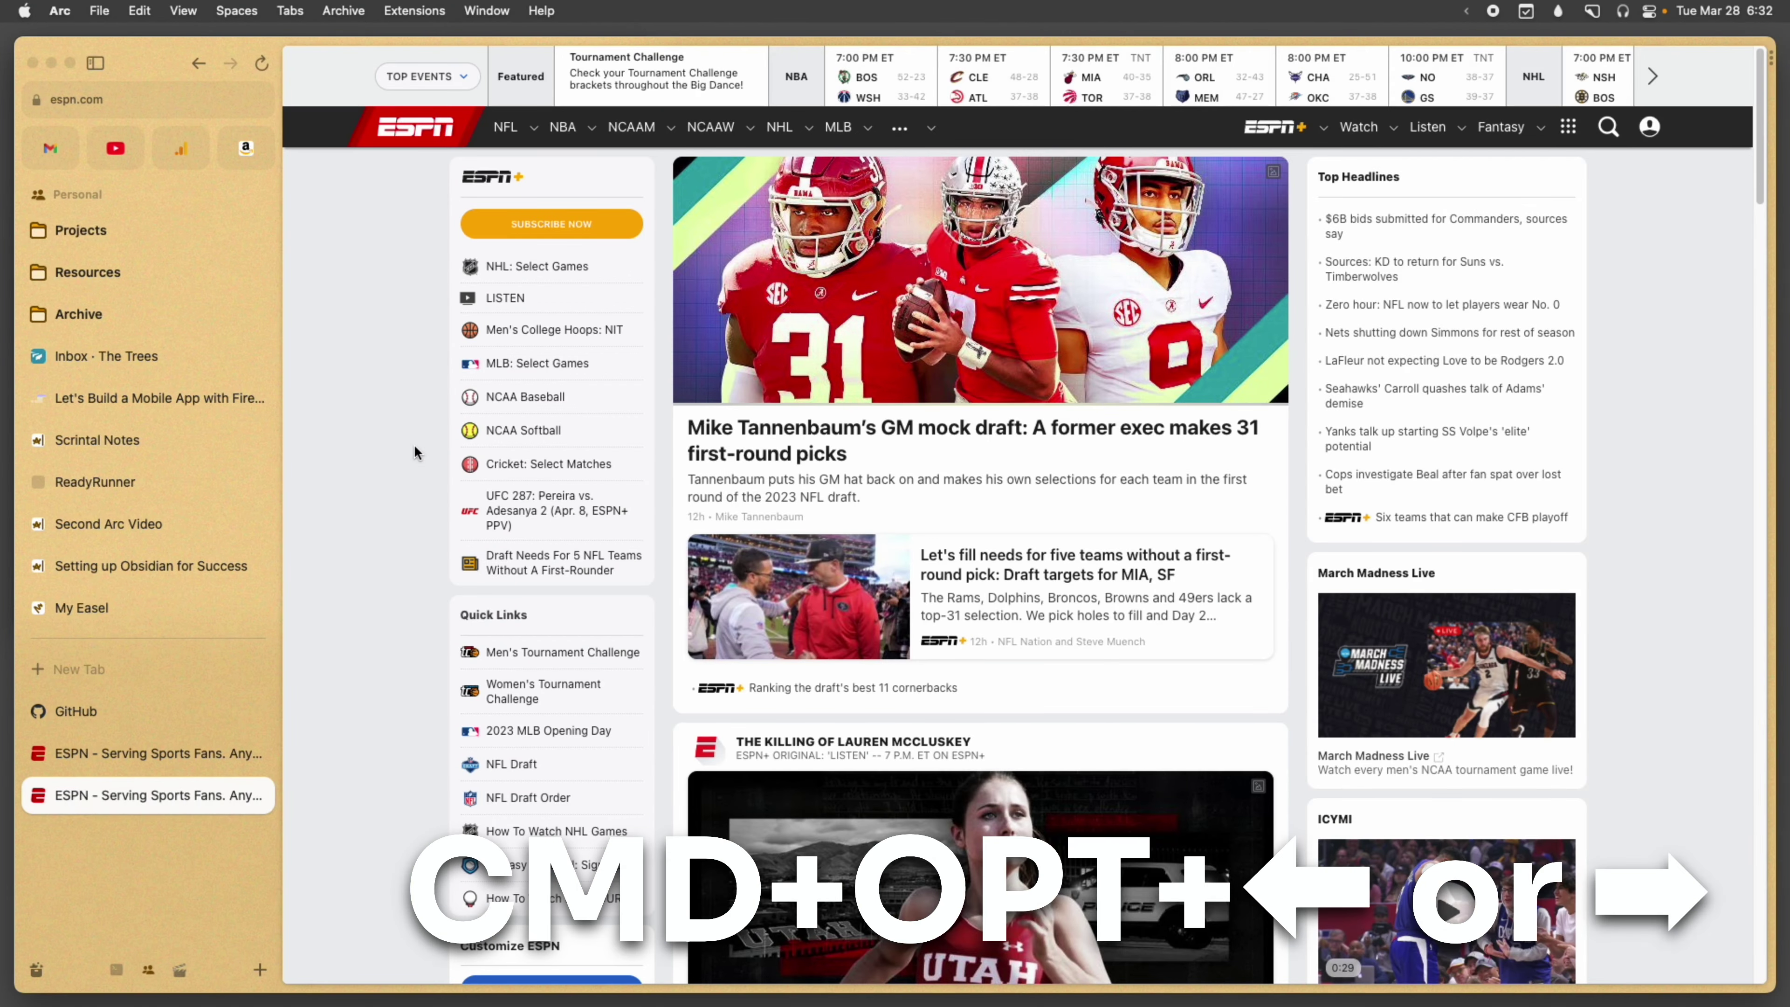
{"action": "key", "text": "cmd+alt+Left"}
{"action": "key", "text": "super+alt+Right"}
{"action": "key", "text": "super+alt+Right"}
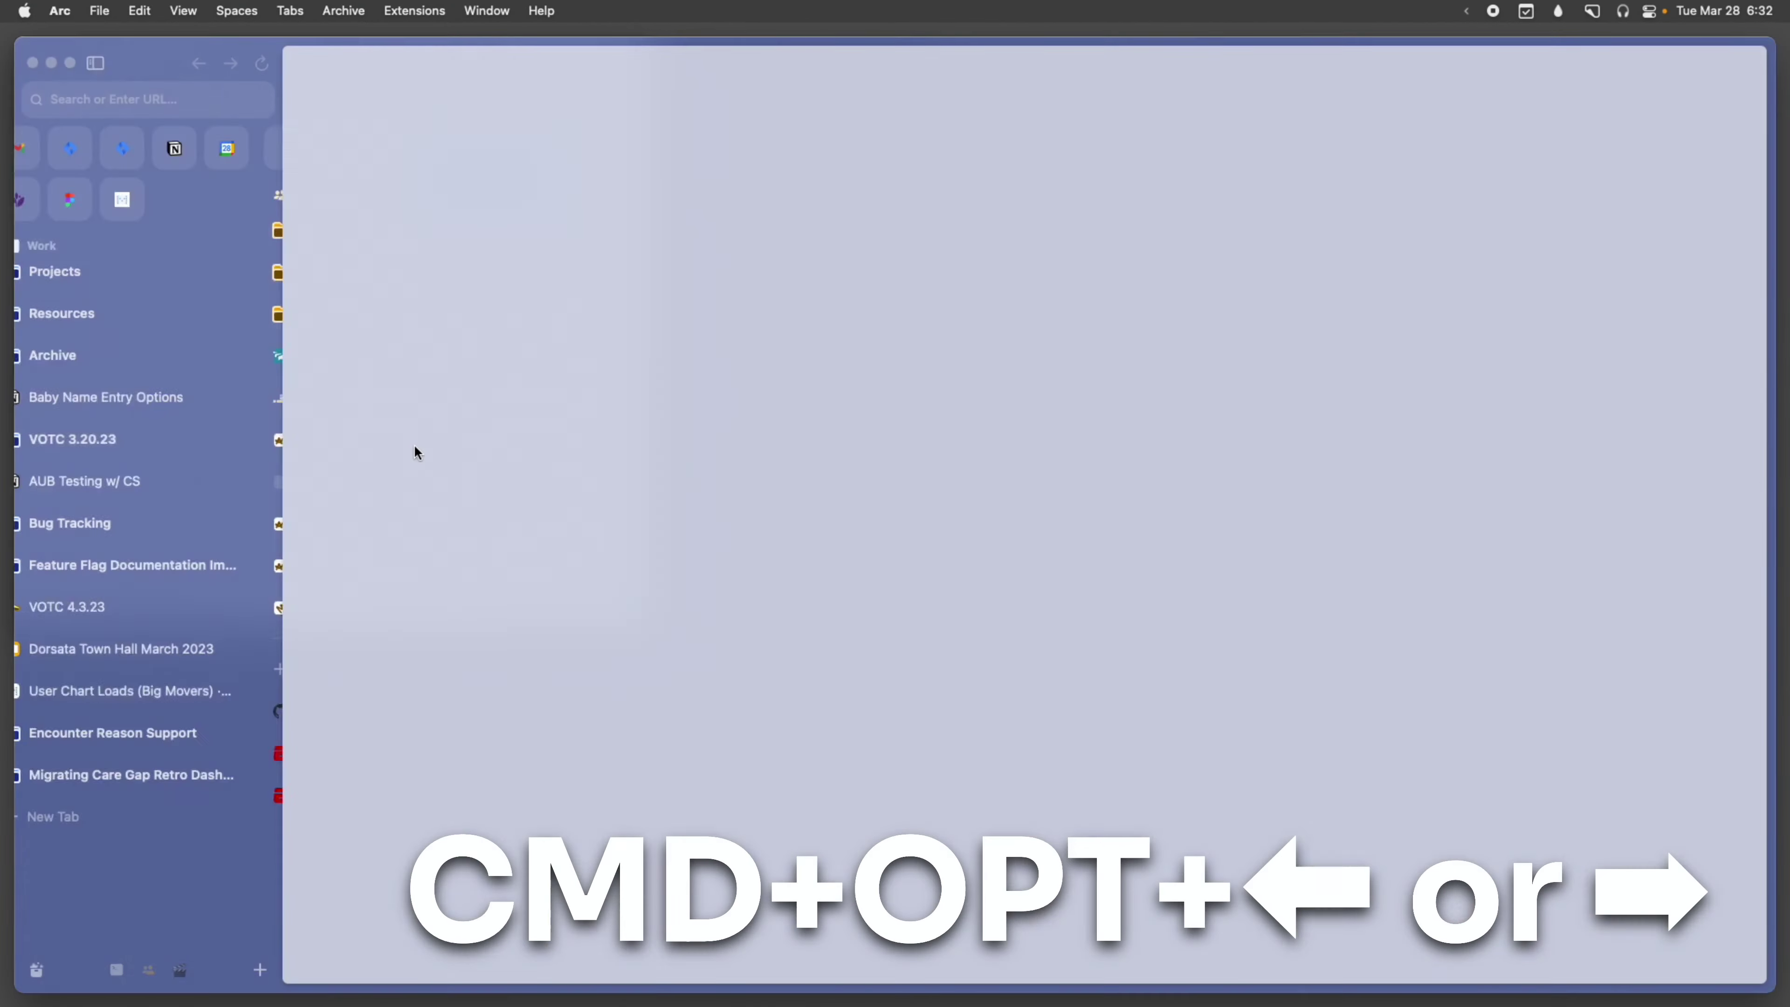
{"action": "key", "text": "super+alt+Left"}
{"action": "key", "text": "super+alt+Right"}
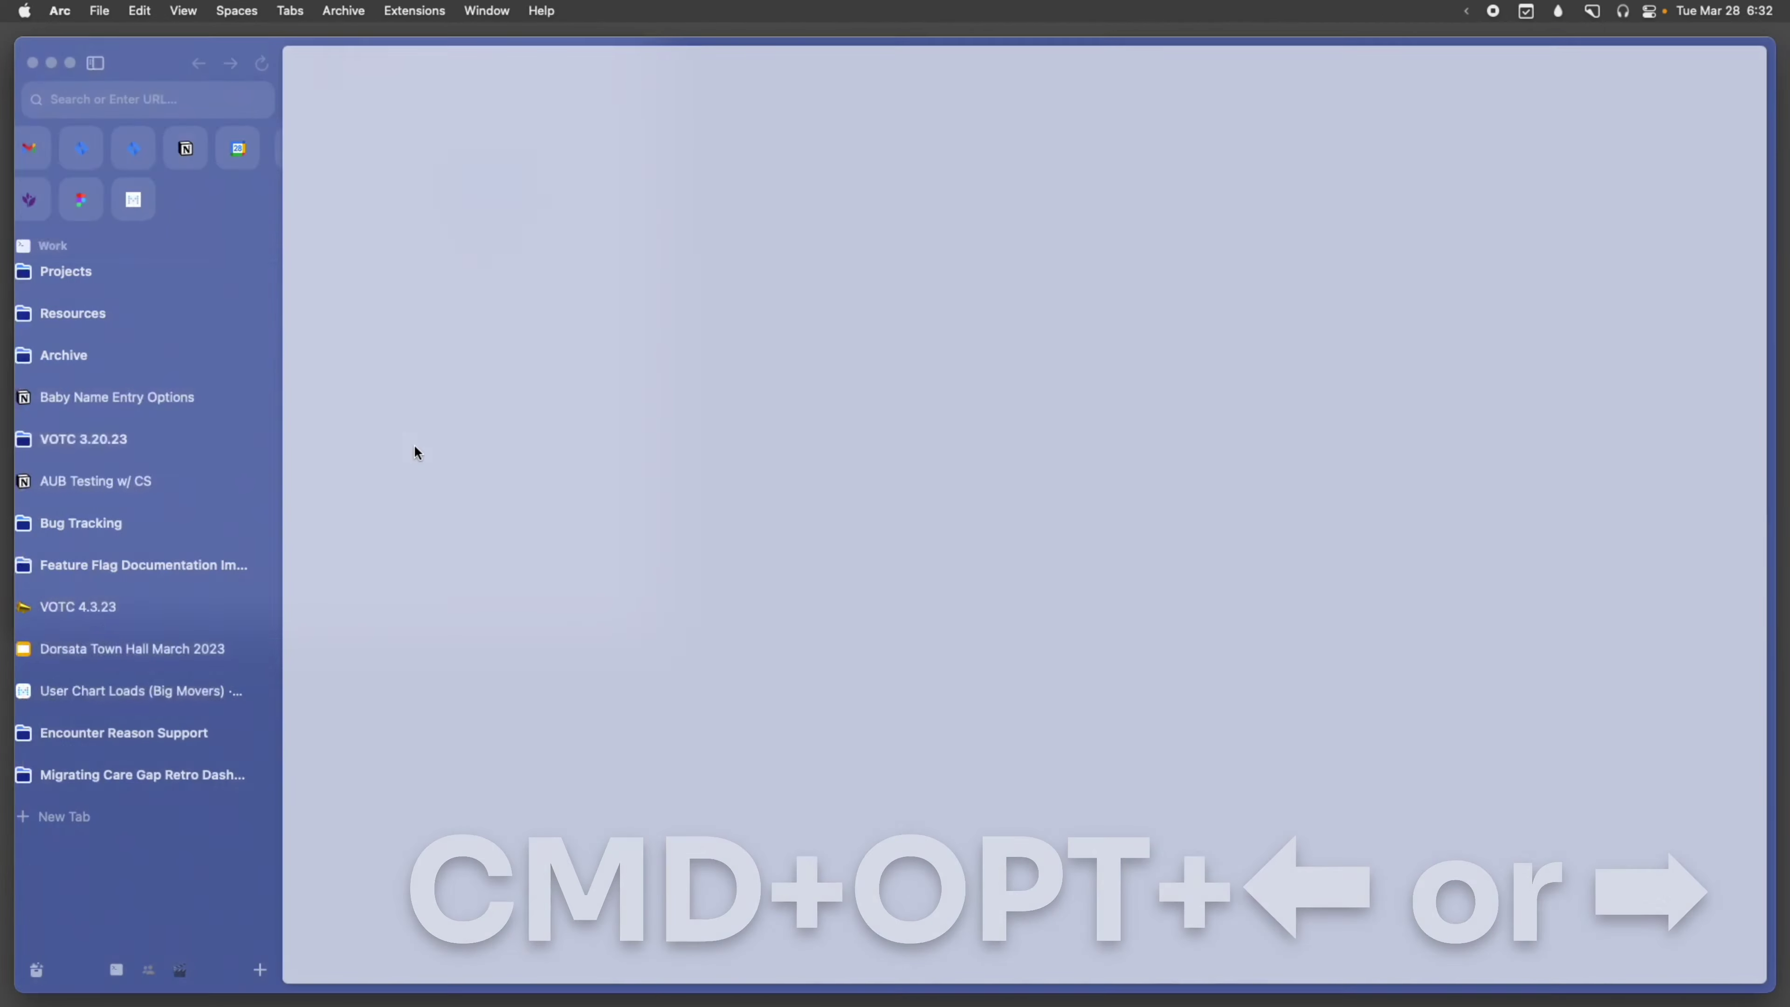
{"action": "key", "text": "super+alt+Left"}
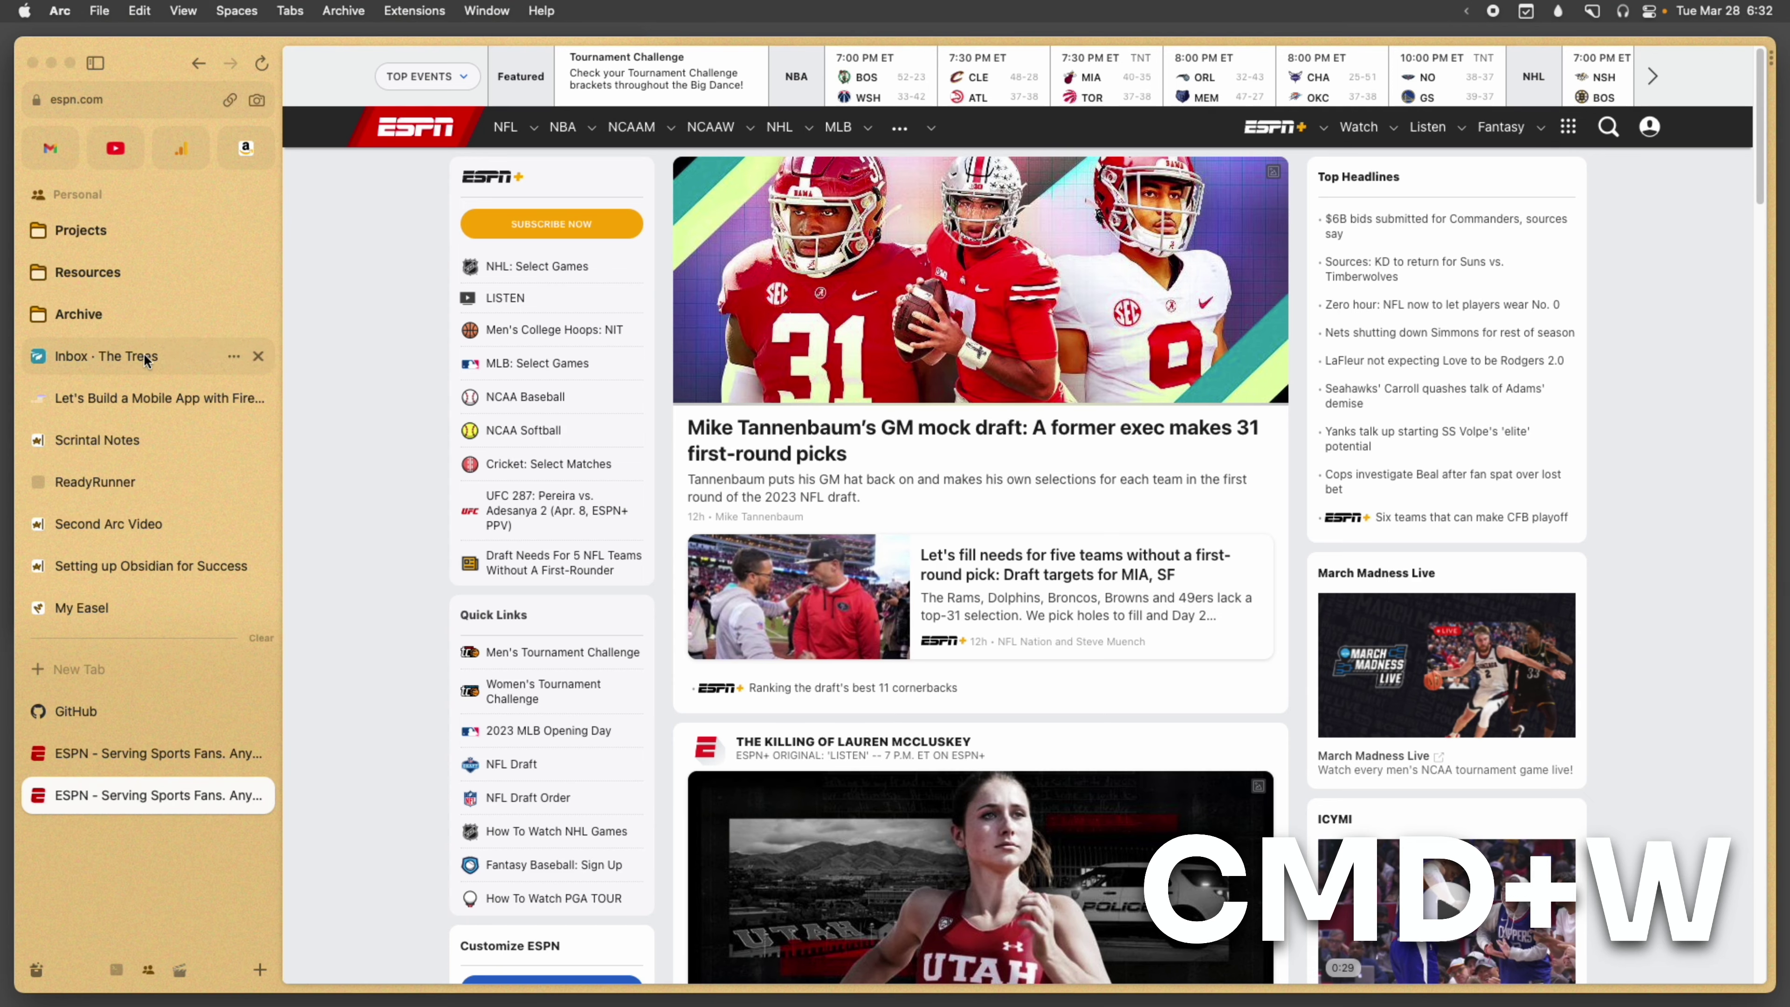
Close the duplicate ESPN tab and toggle pinning the remaining ESPN tab on and off.
{"action": "key", "text": "super+w"}
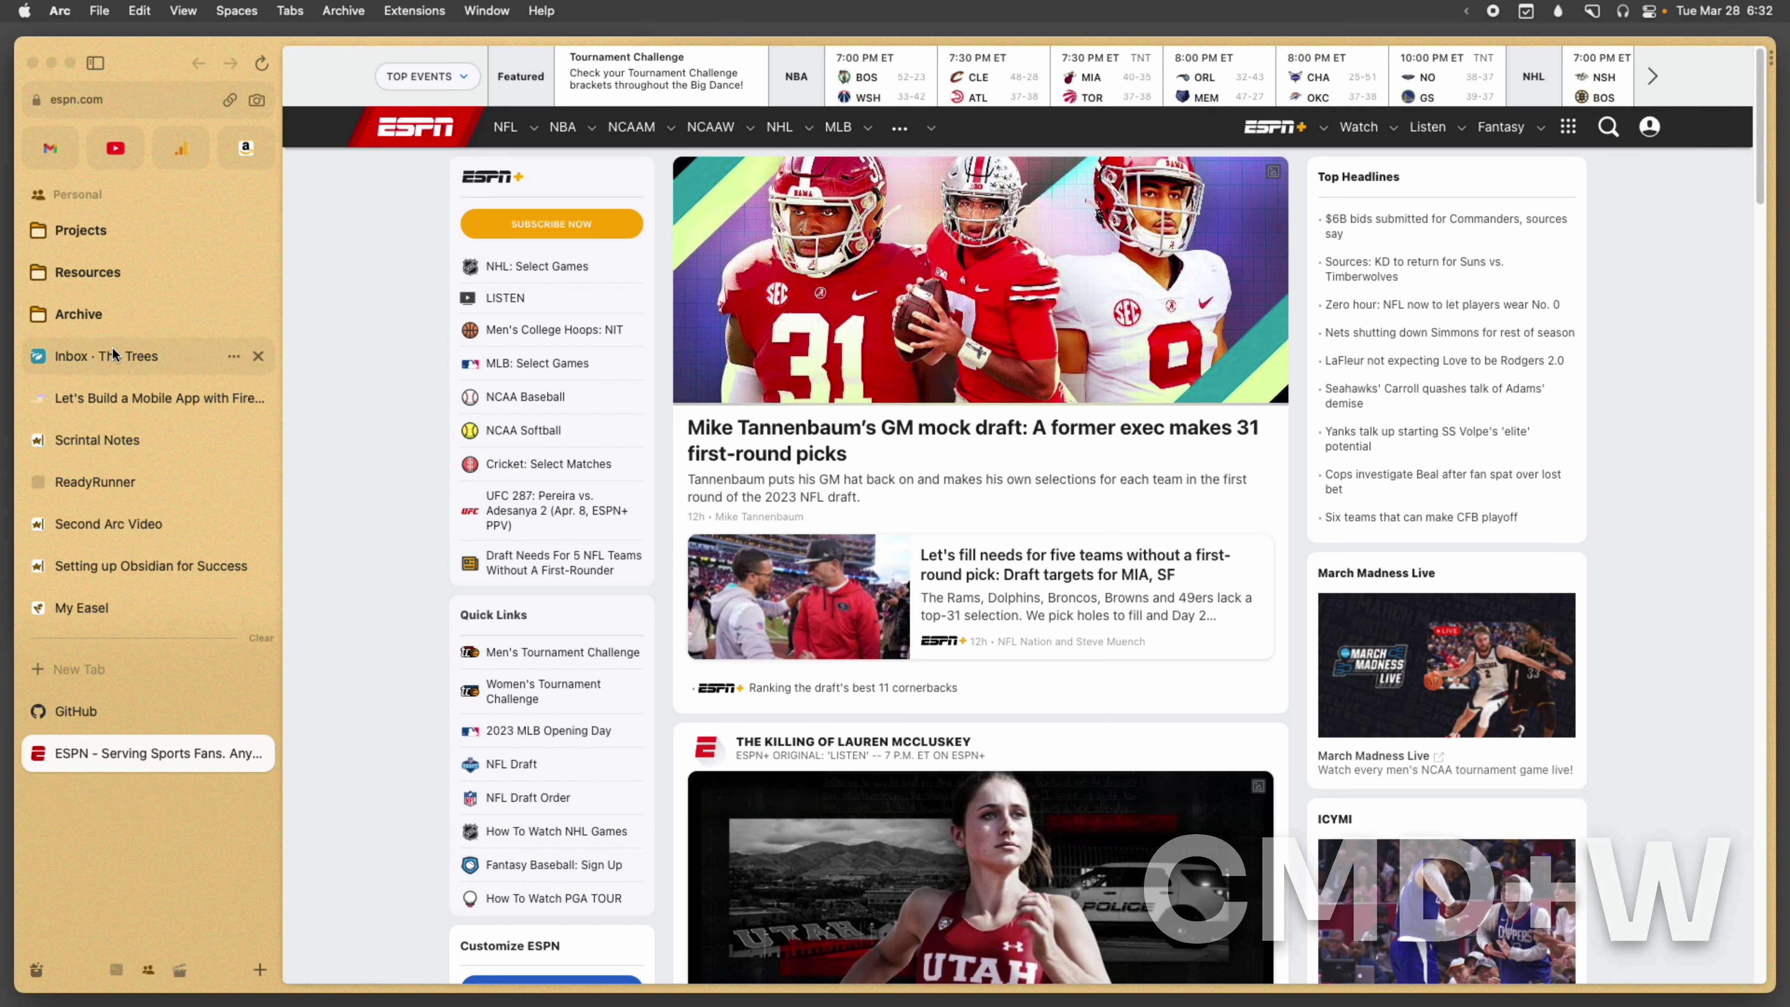
{"action": "key", "text": "super+d"}
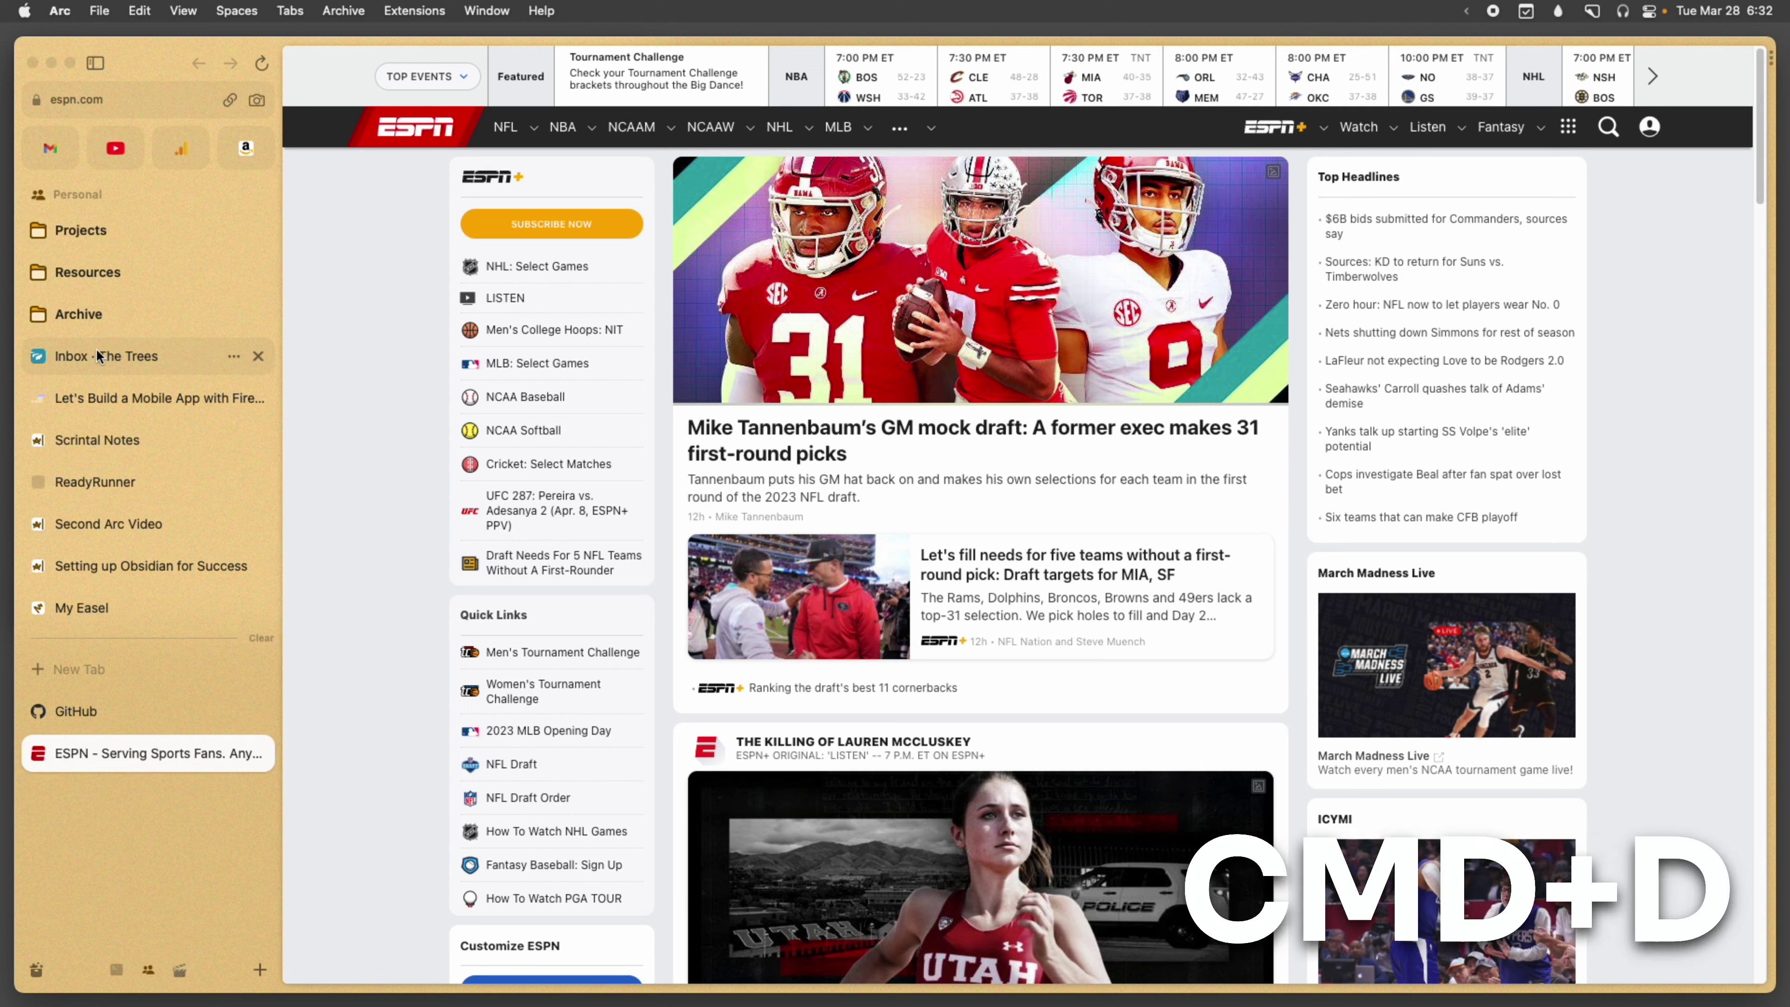
{"action": "key", "text": "super+d"}
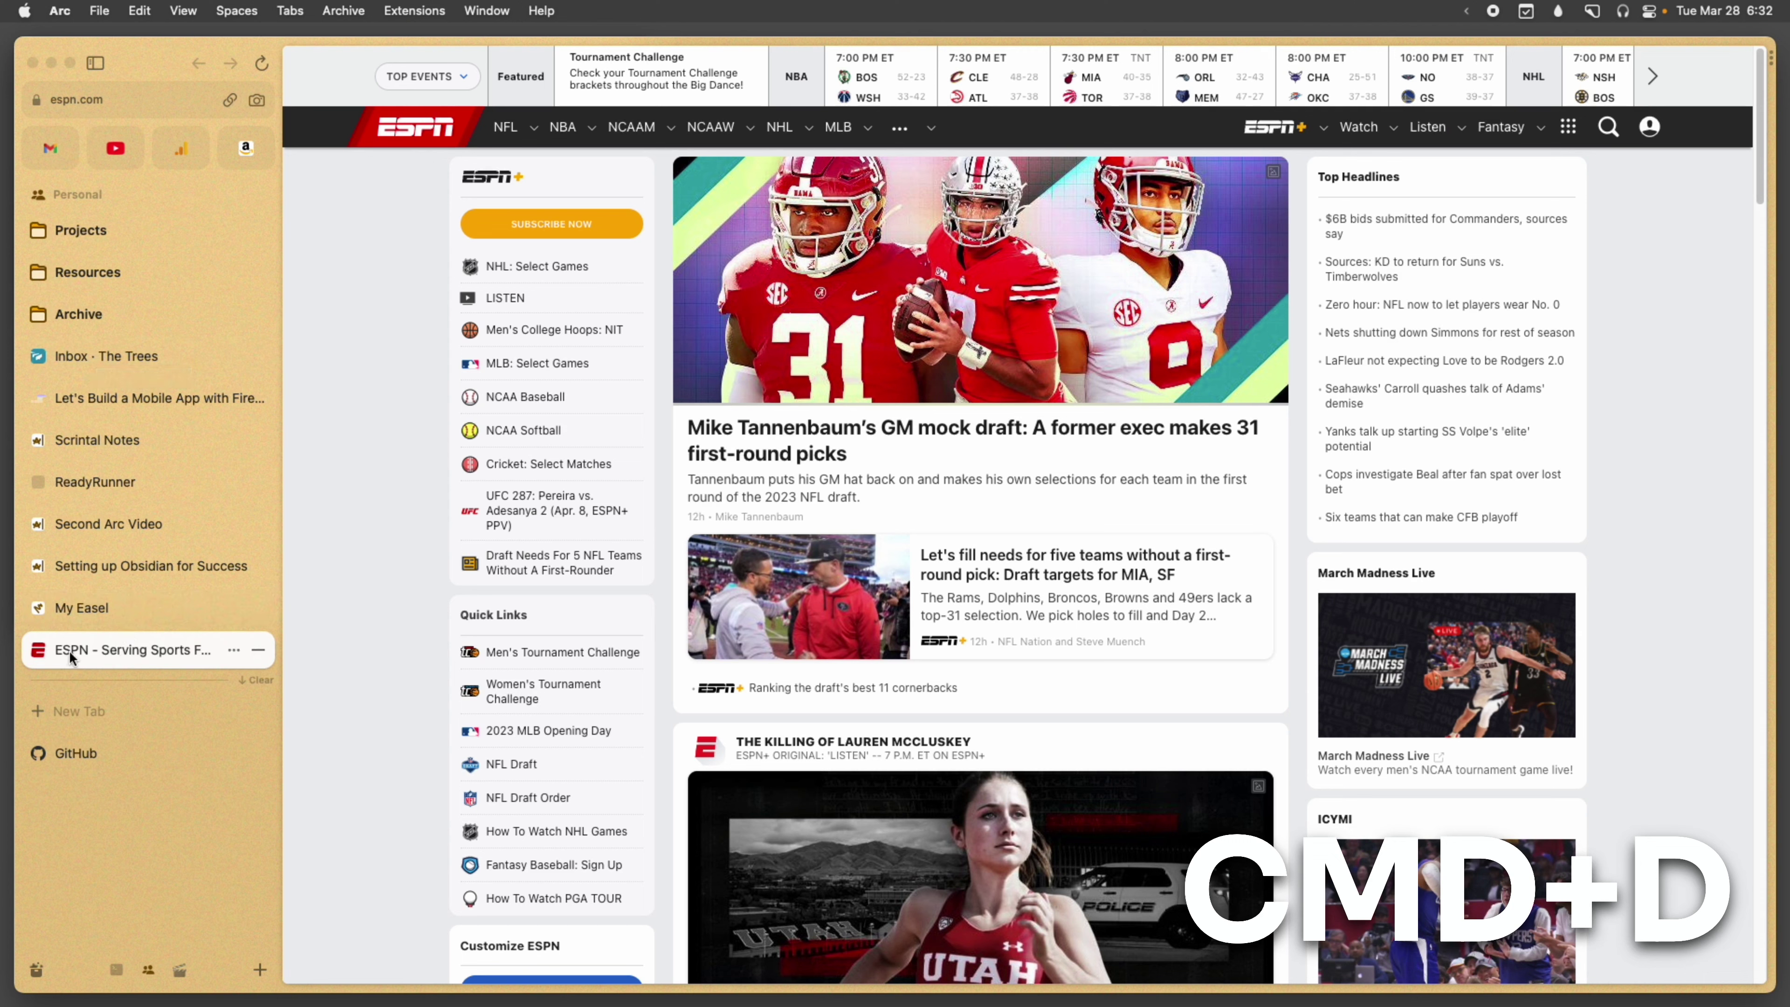
{"action": "key", "text": "super+d"}
{"action": "key", "text": "super+d"}
{"action": "key", "text": "super+d"}
{"action": "key", "text": "super+d"}
{"action": "key", "text": "super+d"}
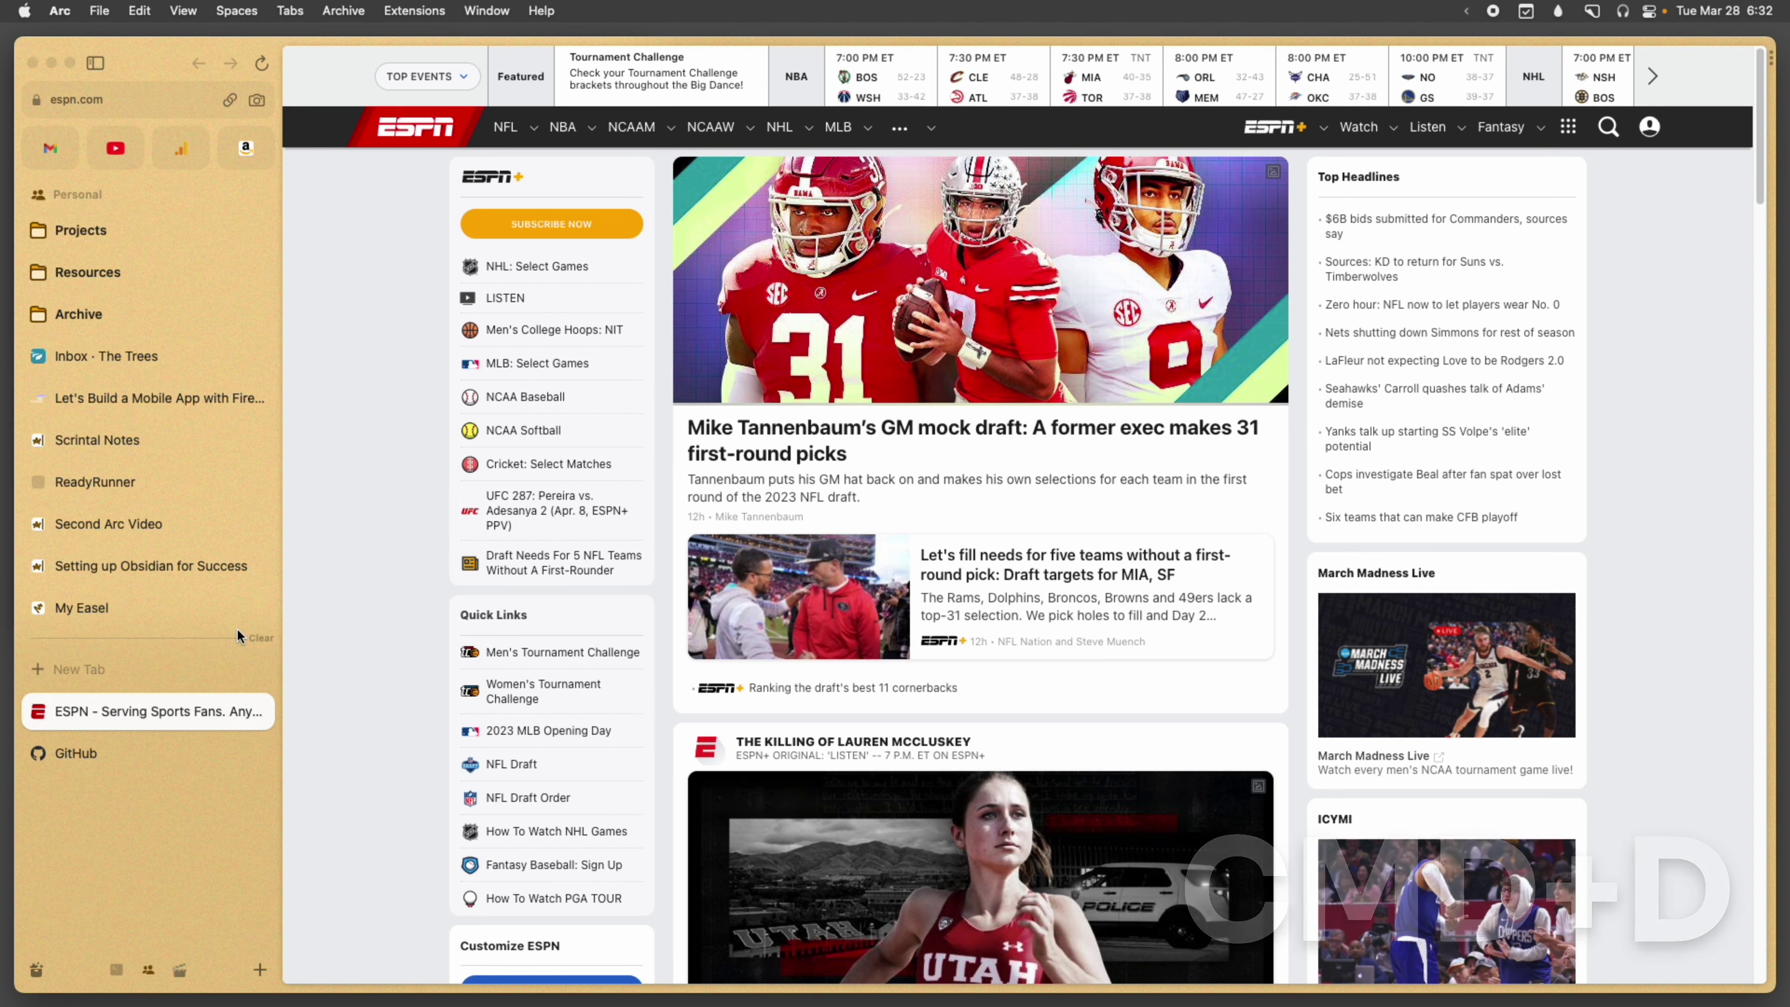
Open and close a blank note, visit the mock-draft article and back, then pin ESPN.
{"action": "key", "text": "ctrl+n"}
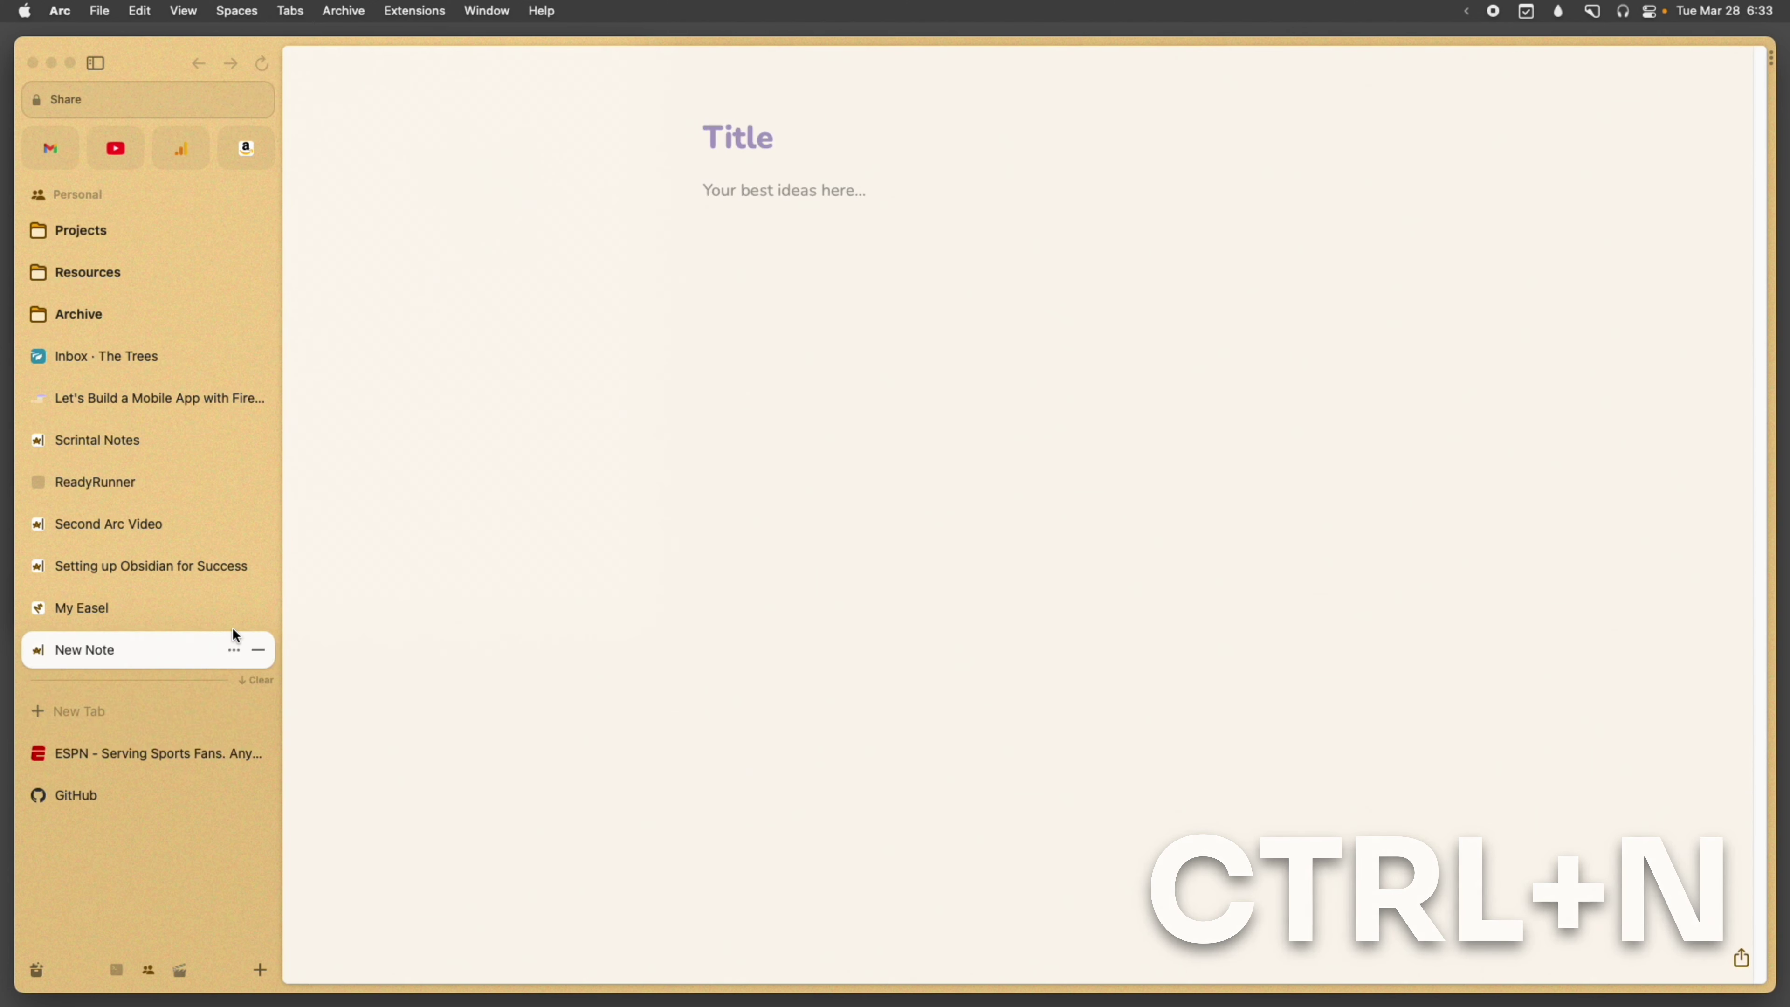
{"action": "left_click", "coordinate": [254, 659]}
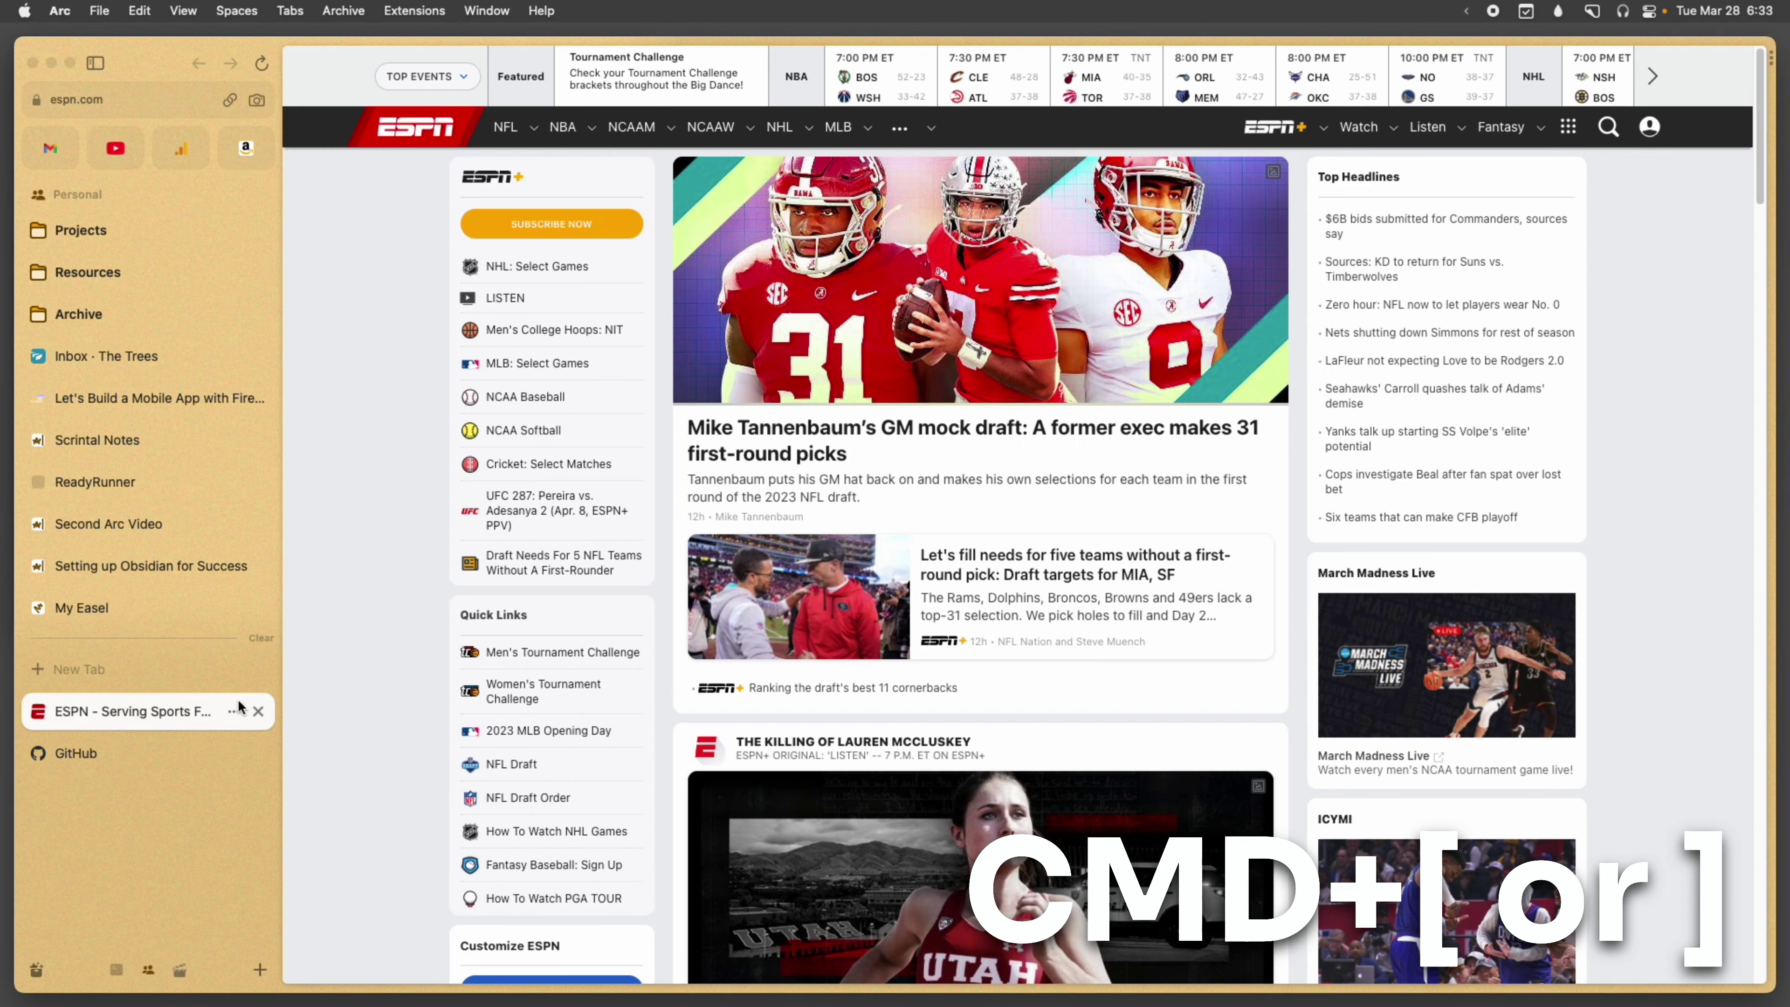
{"action": "left_click", "coordinate": [909, 423]}
{"action": "key", "text": "super+bracketleft"}
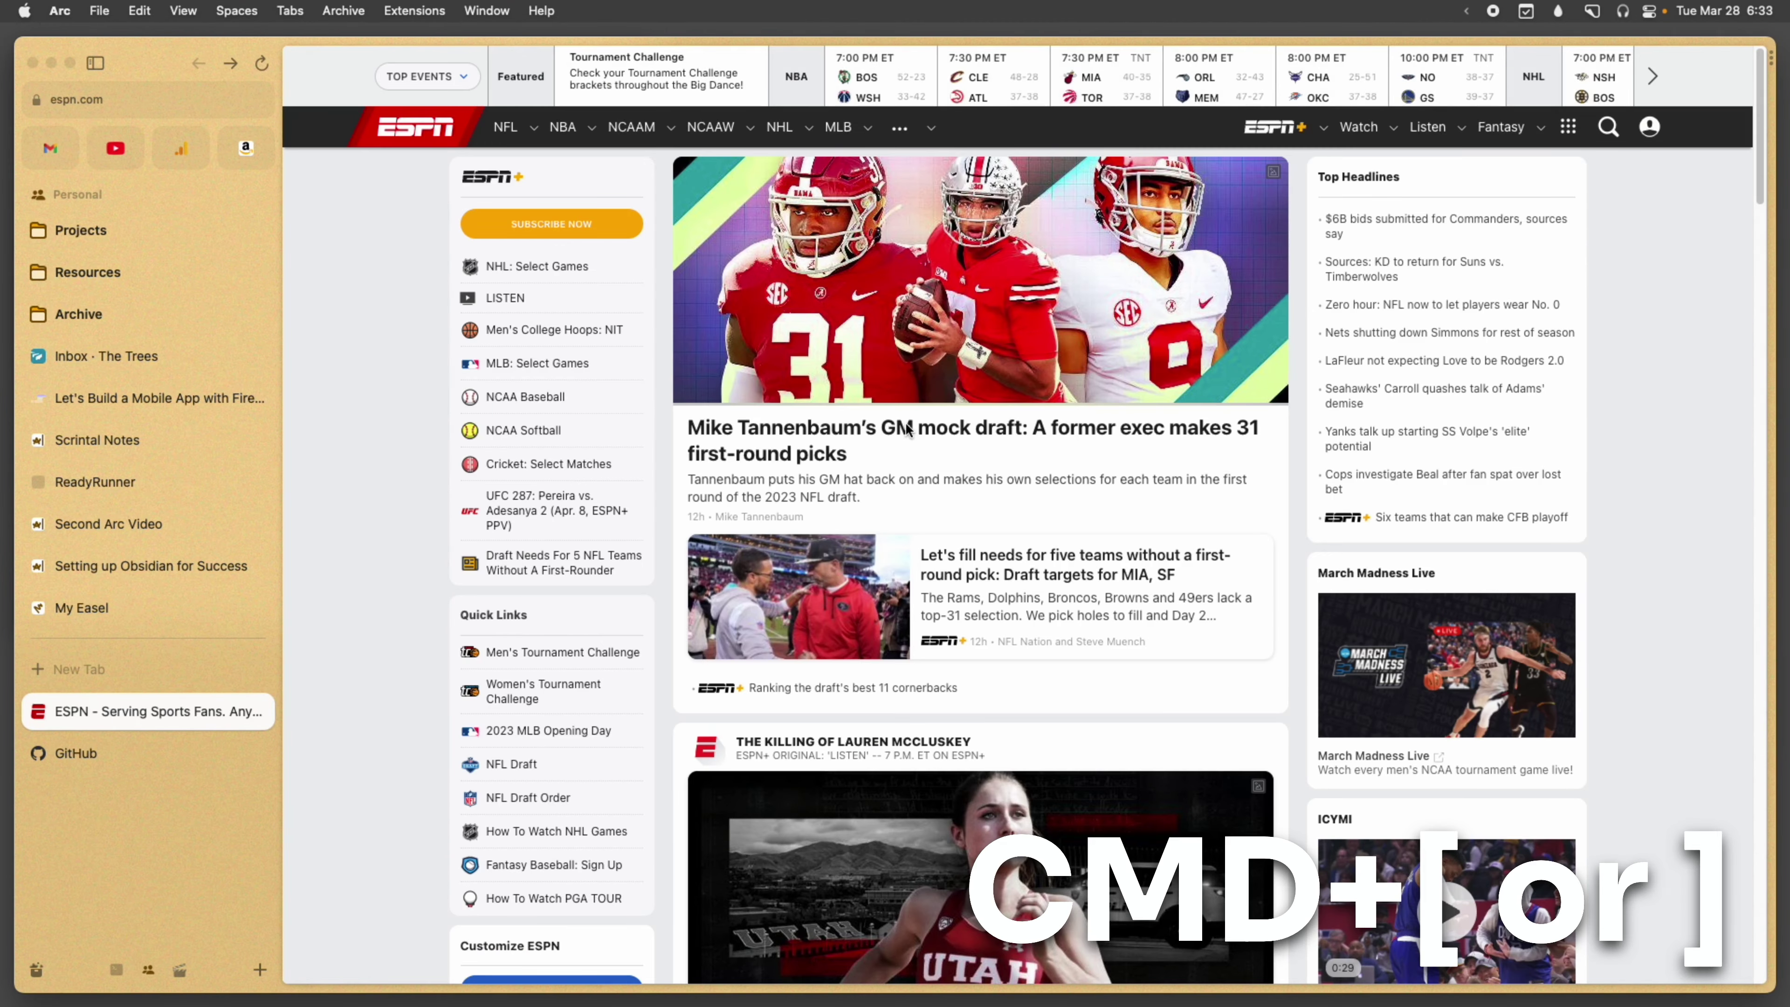
{"action": "key", "text": "super+bracketright"}
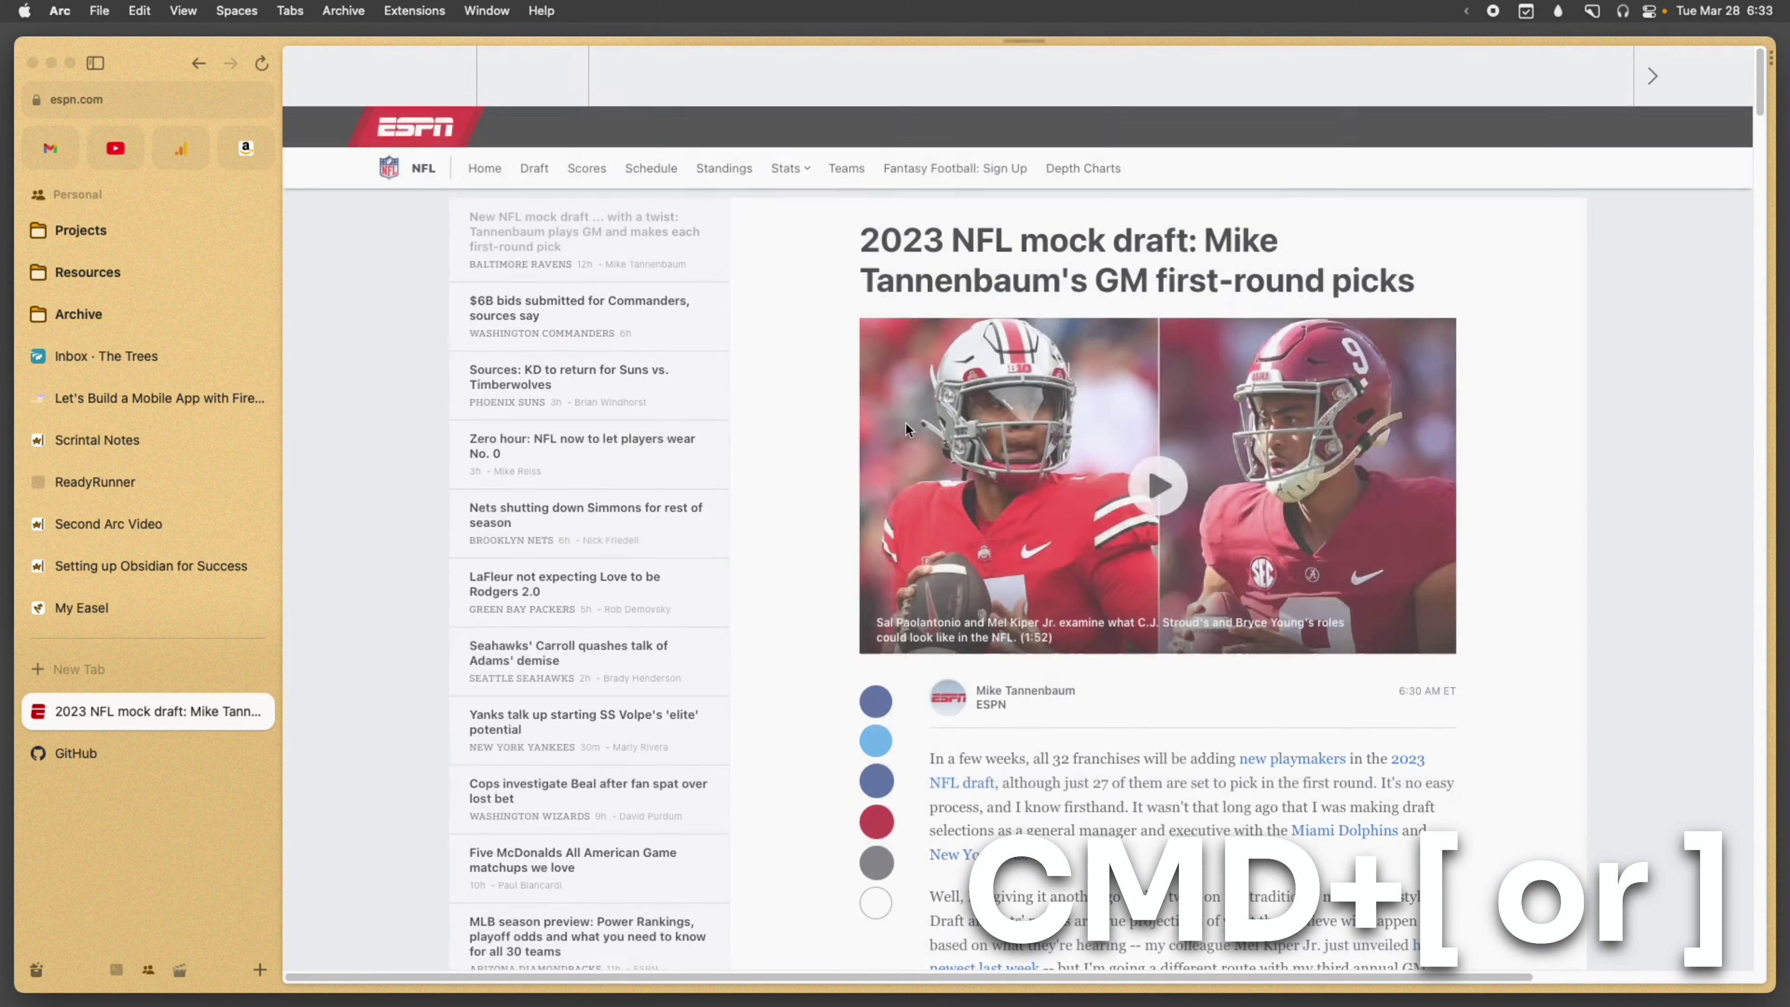
{"action": "key", "text": "super+bracketleft"}
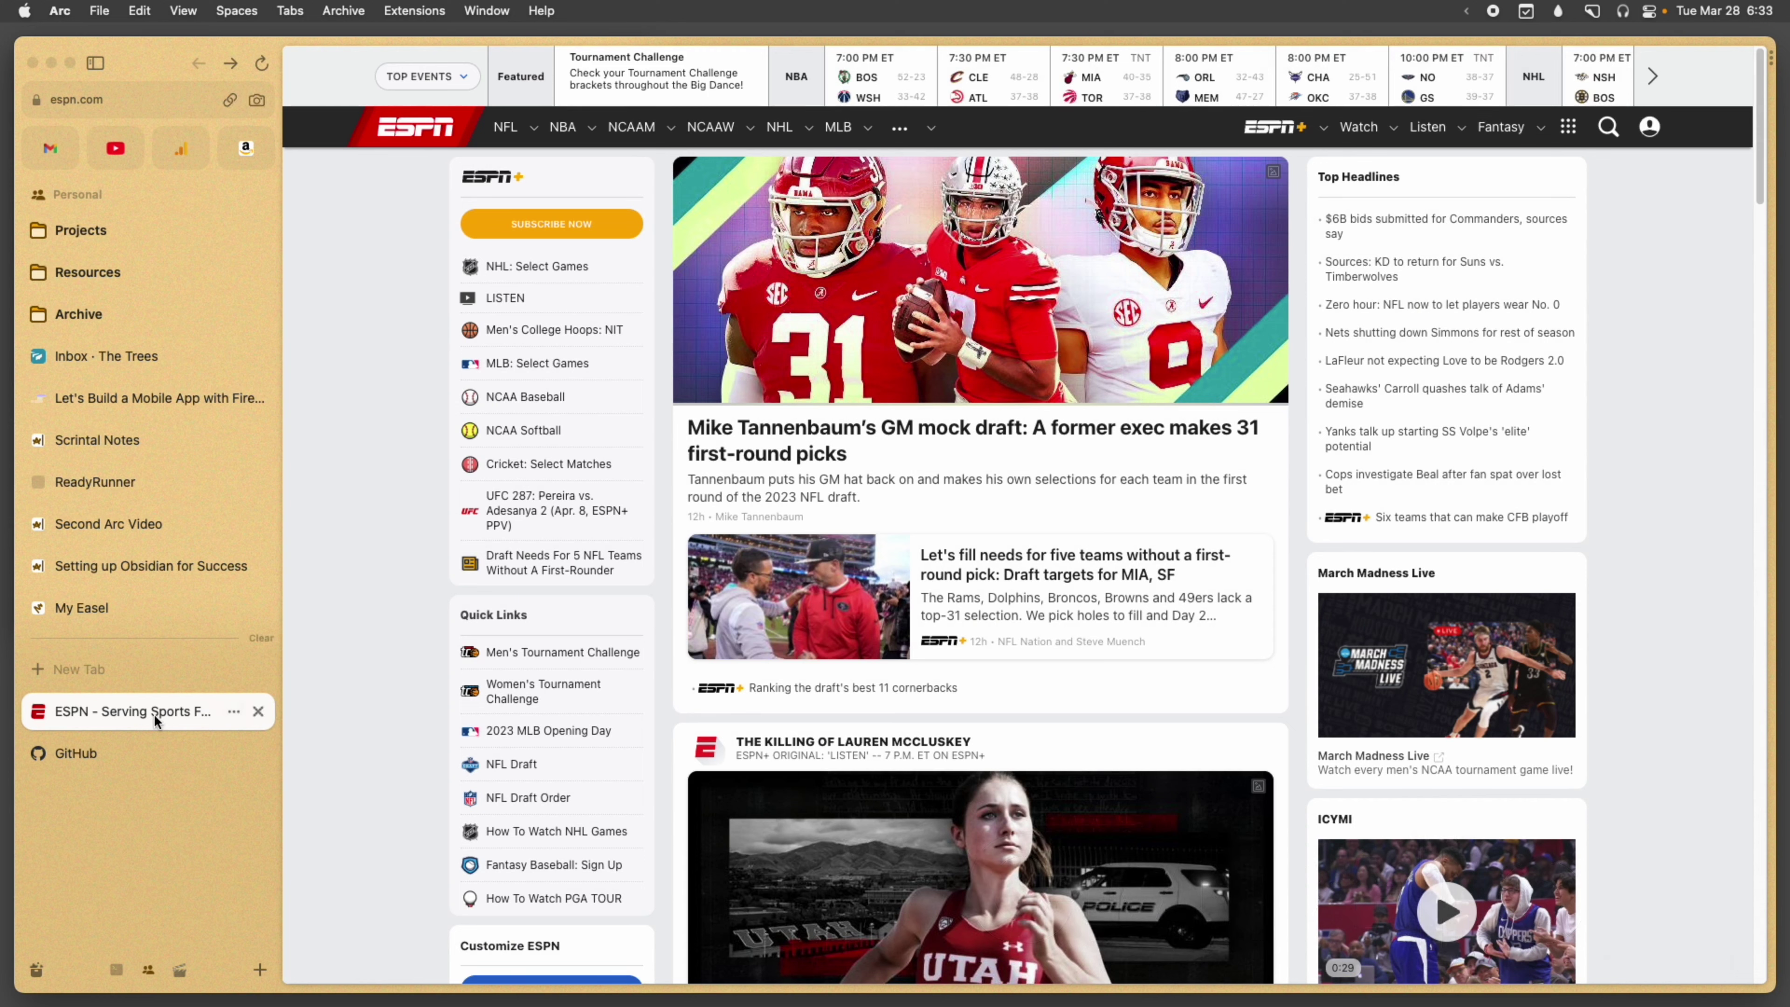
{"action": "key", "text": "super+d"}
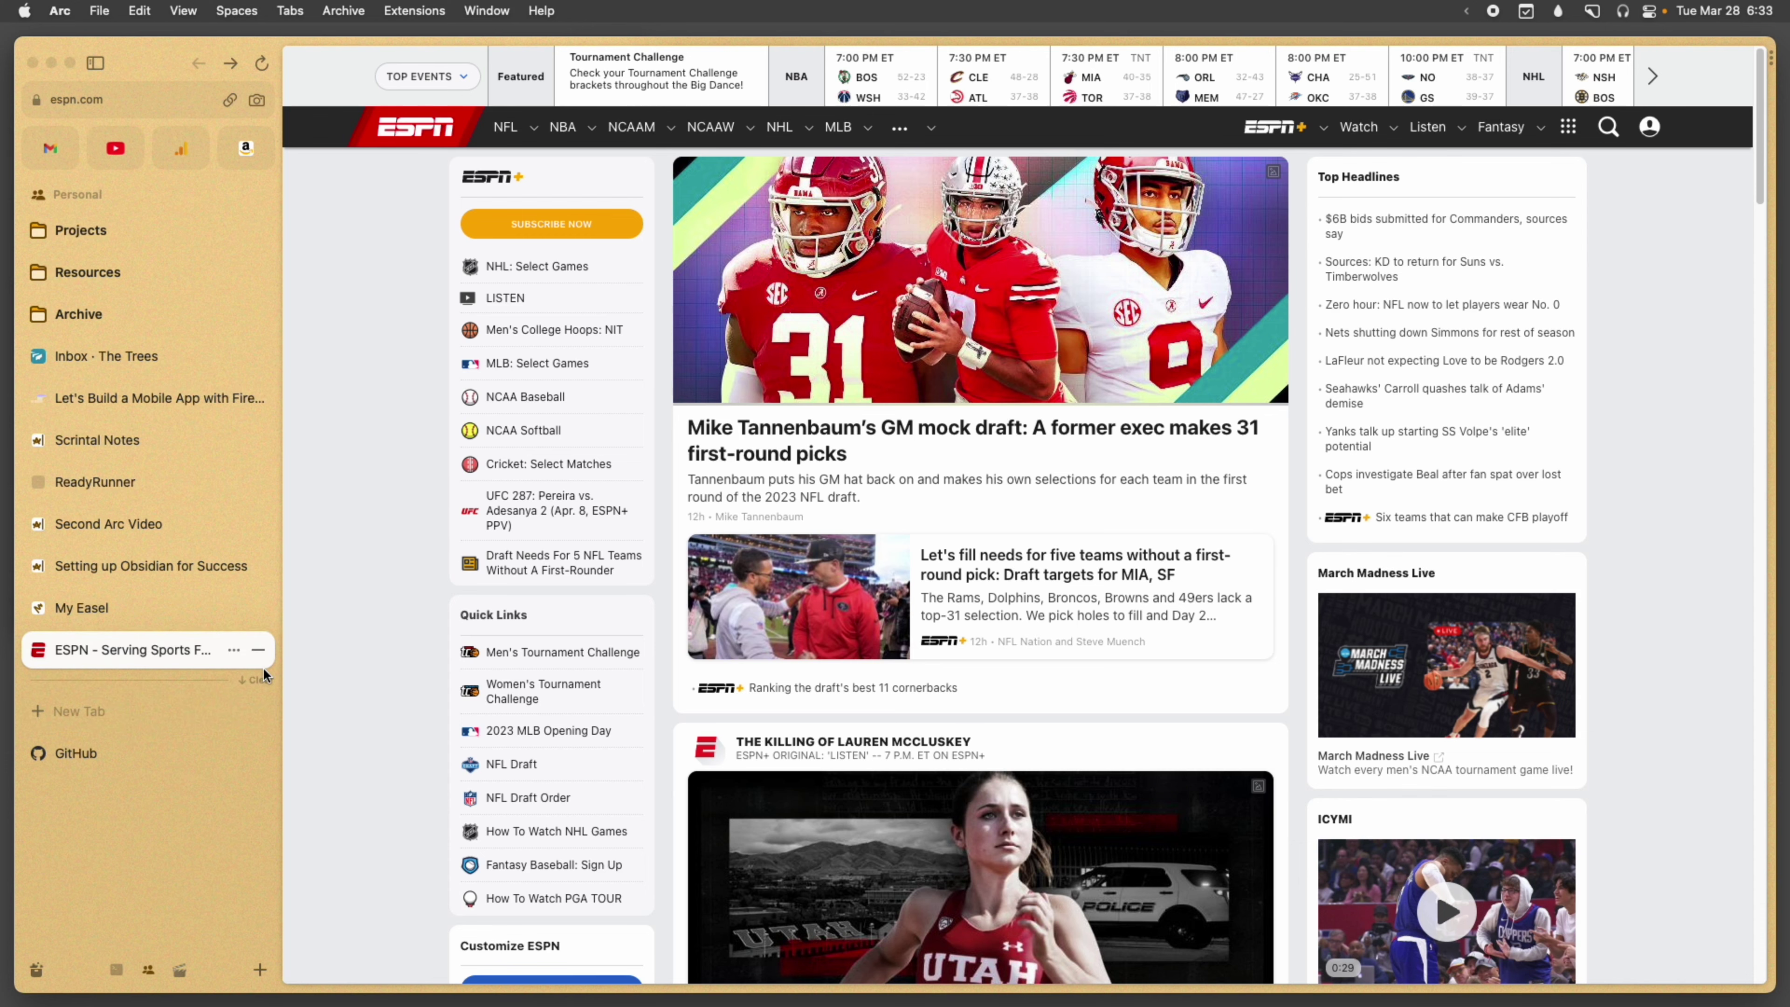
Open the $6B Commanders bids article via link hints and pause its video.
{"action": "key", "text": "f"}
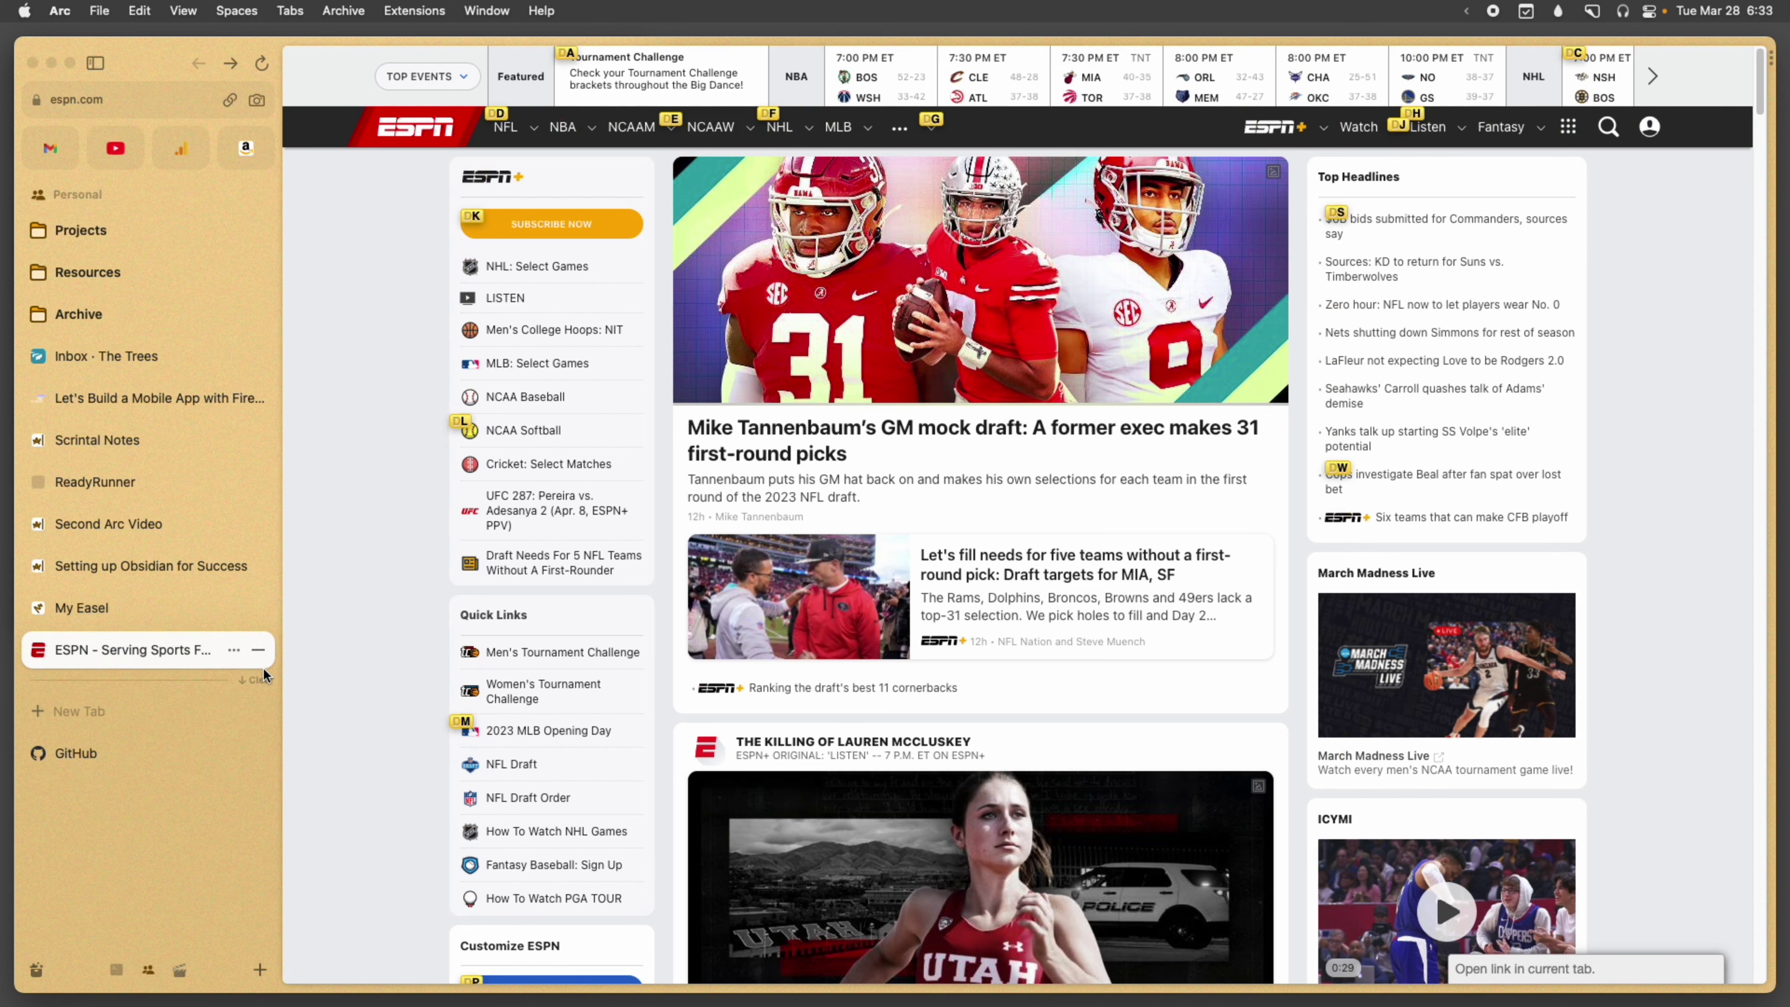
{"action": "key", "text": "s"}
{"action": "key", "text": "d"}
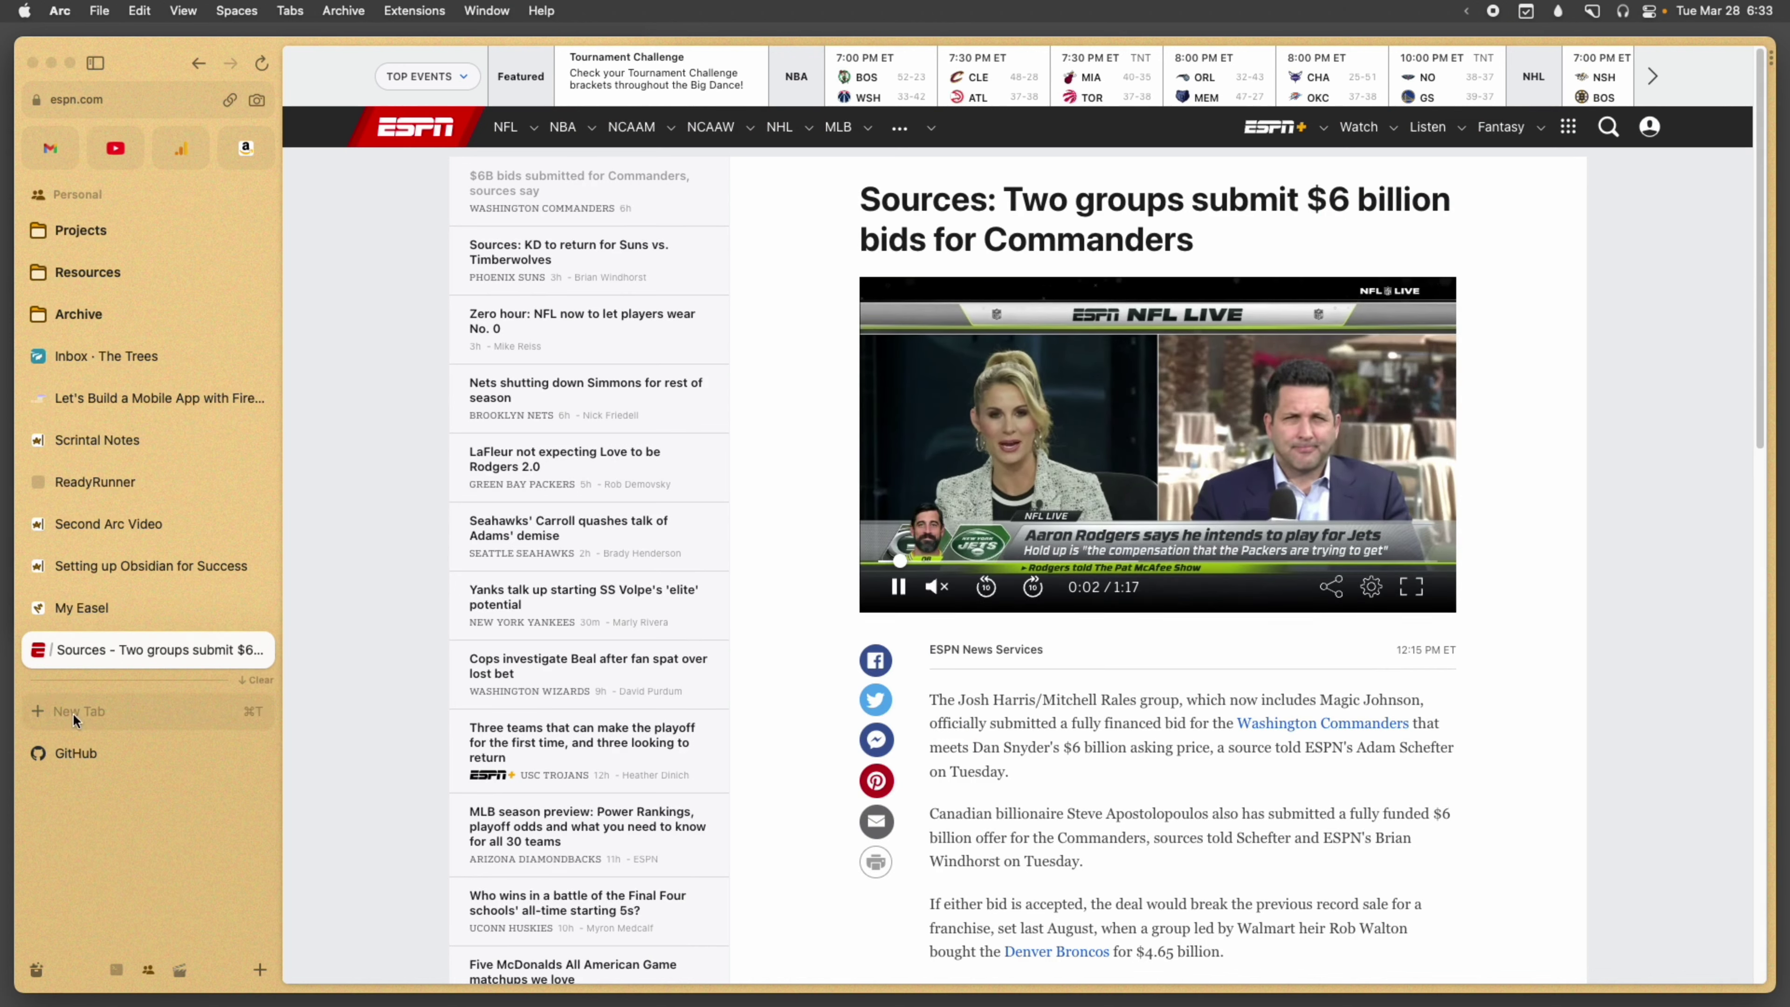
{"action": "key", "text": "space"}
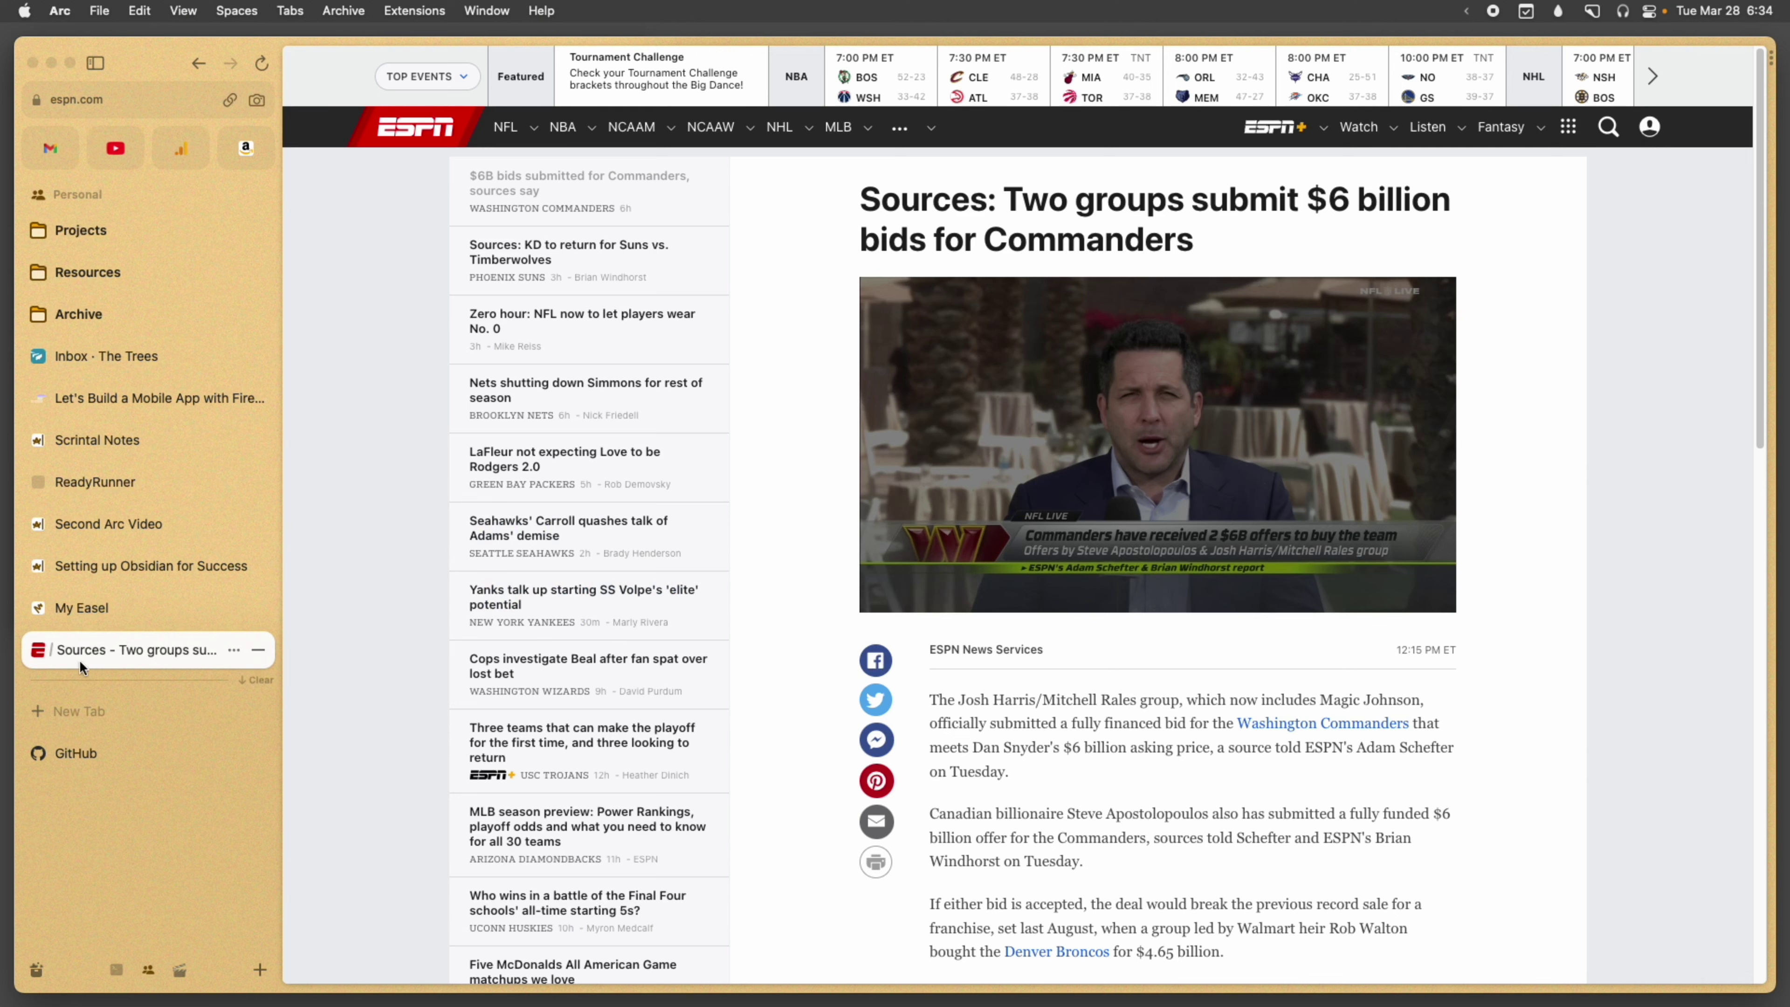
Check the pinned tab's options, then reset the pinned tab to the ESPN homepage with Ctrl+\.
{"action": "right_click", "coordinate": [103, 648]}
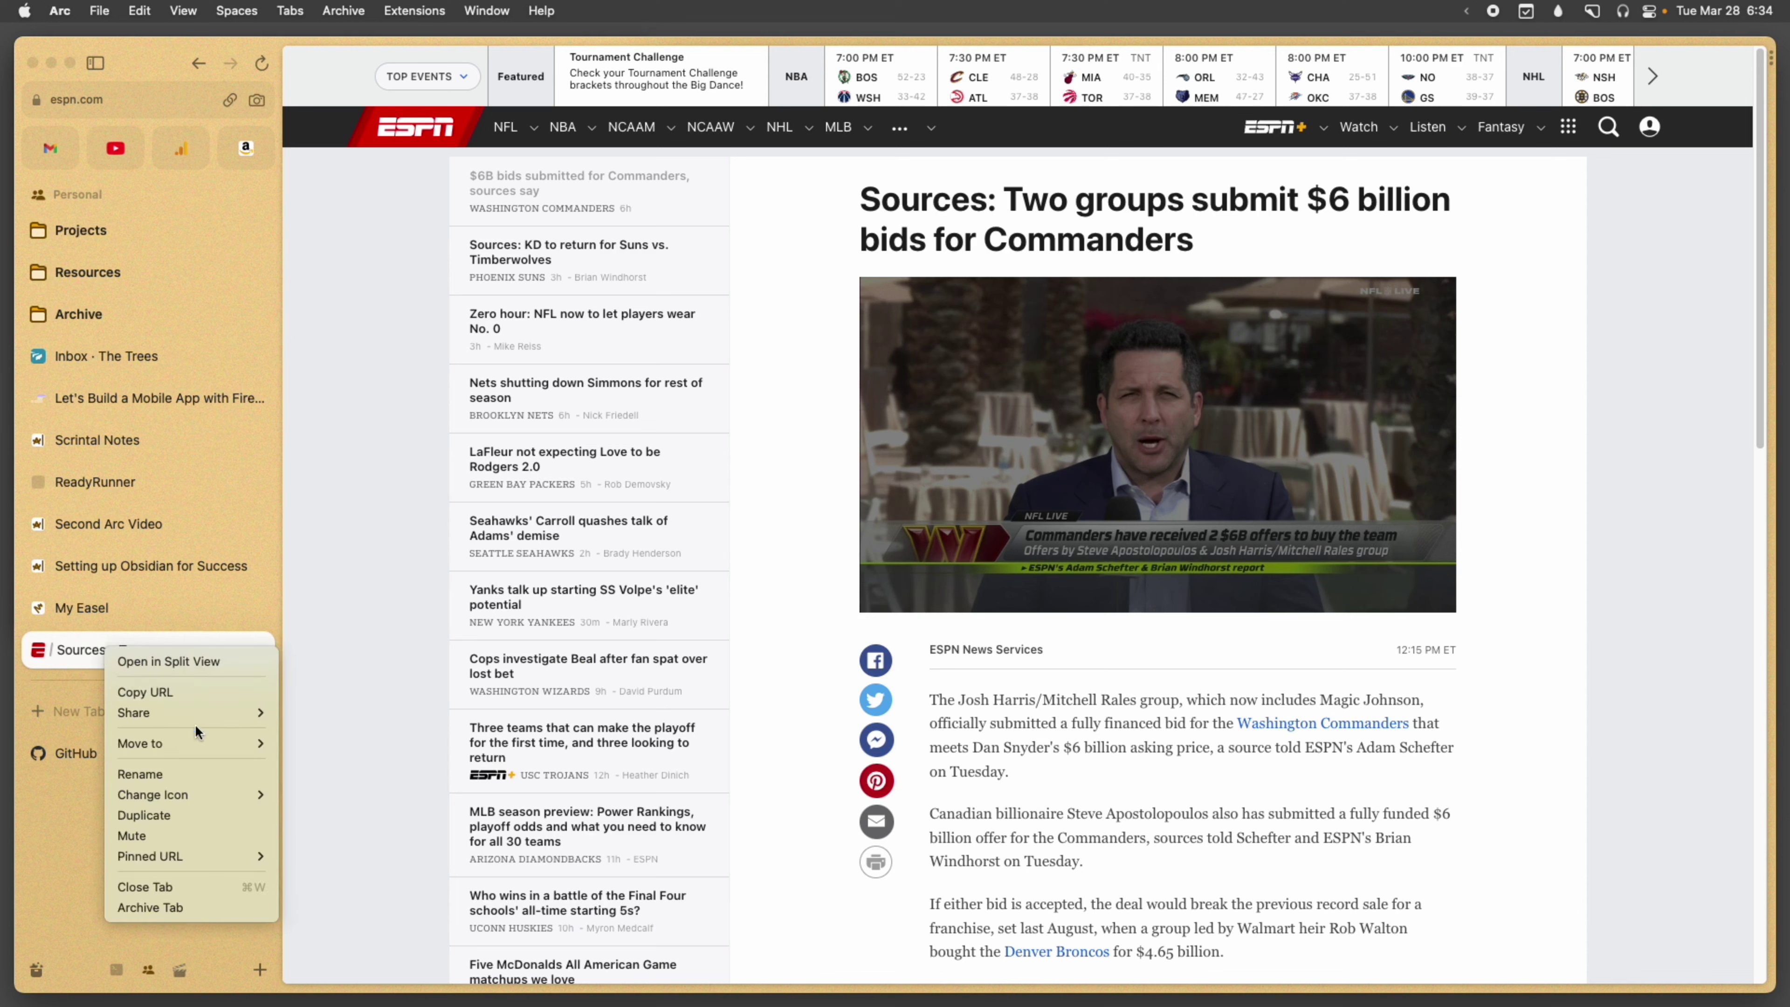
{"action": "mouse_move", "coordinate": [183, 850]}
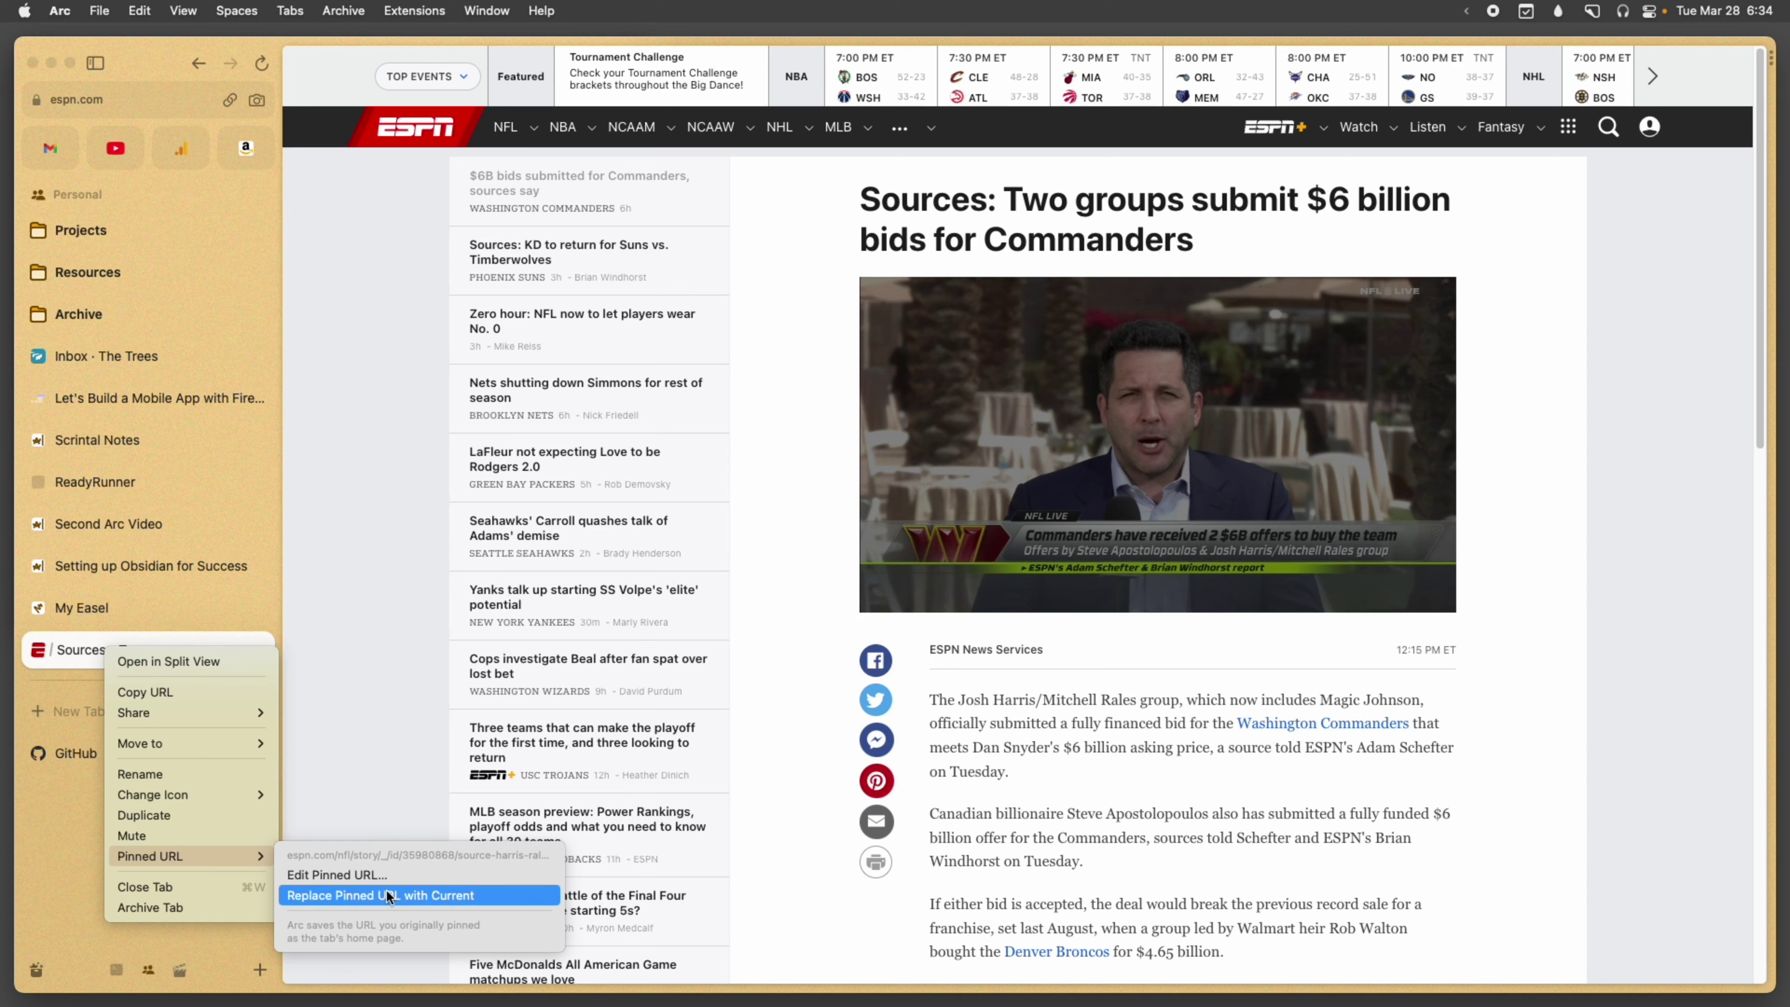
{"action": "left_click", "coordinate": [71, 652]}
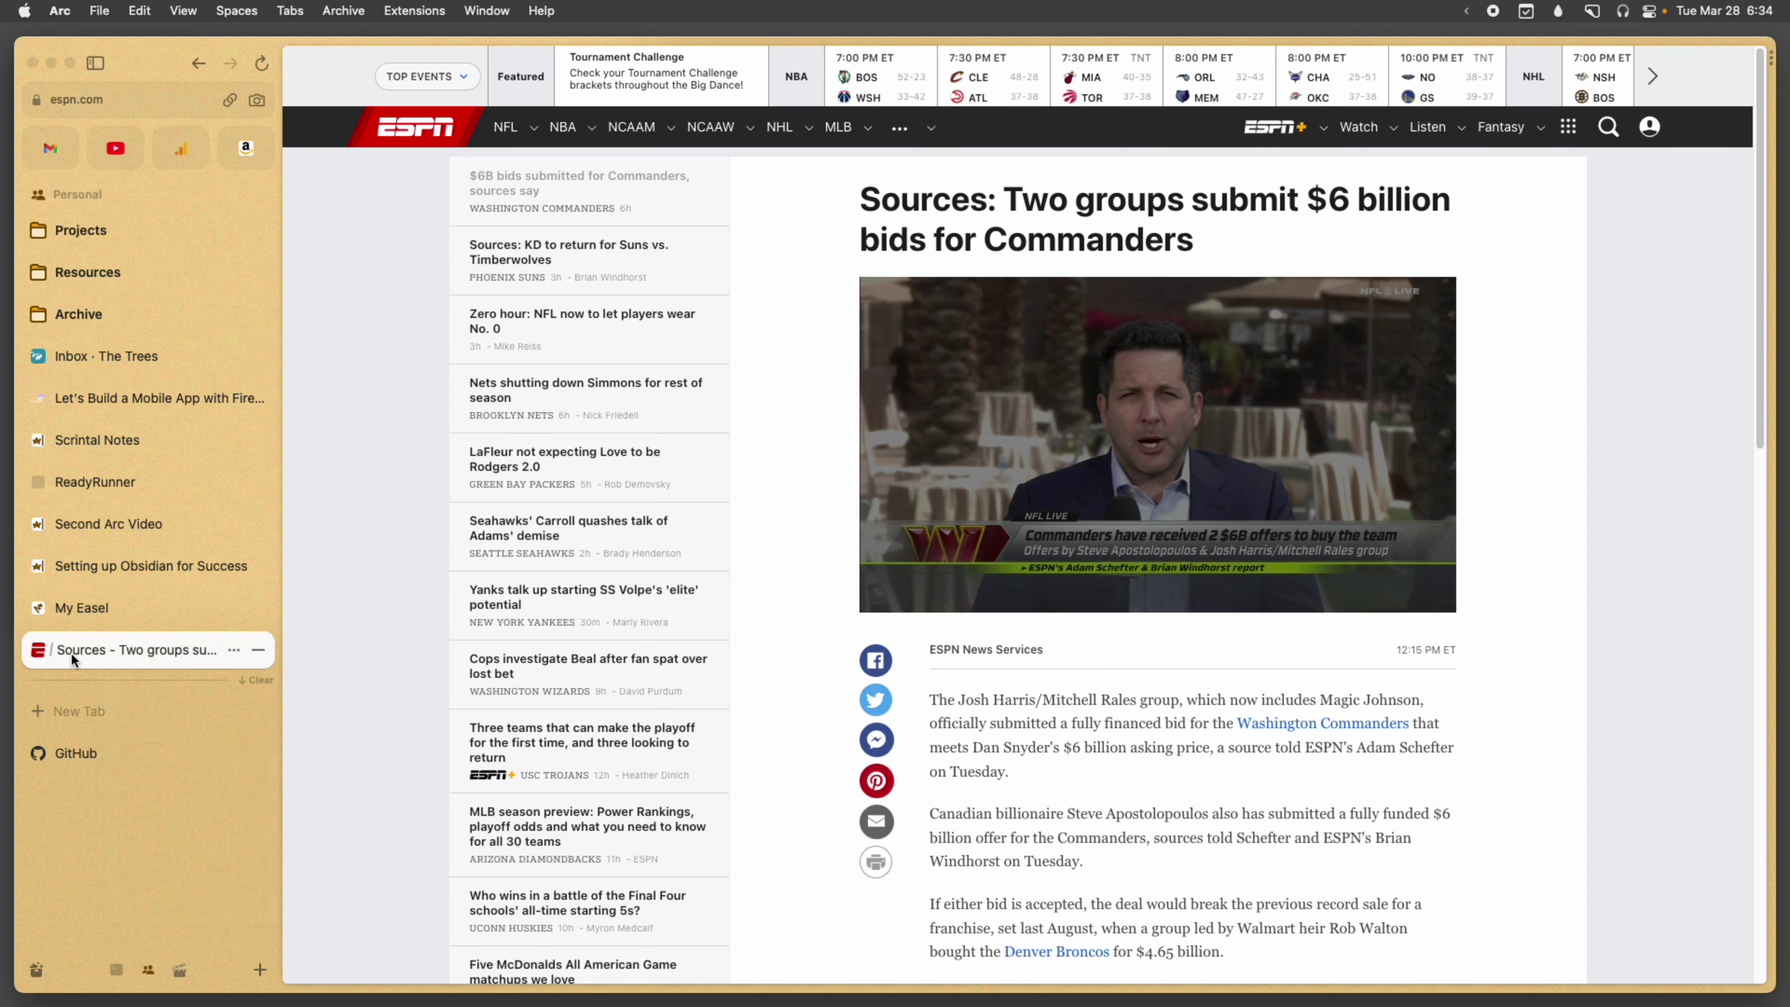
{"action": "key", "text": "ctrl+backslash"}
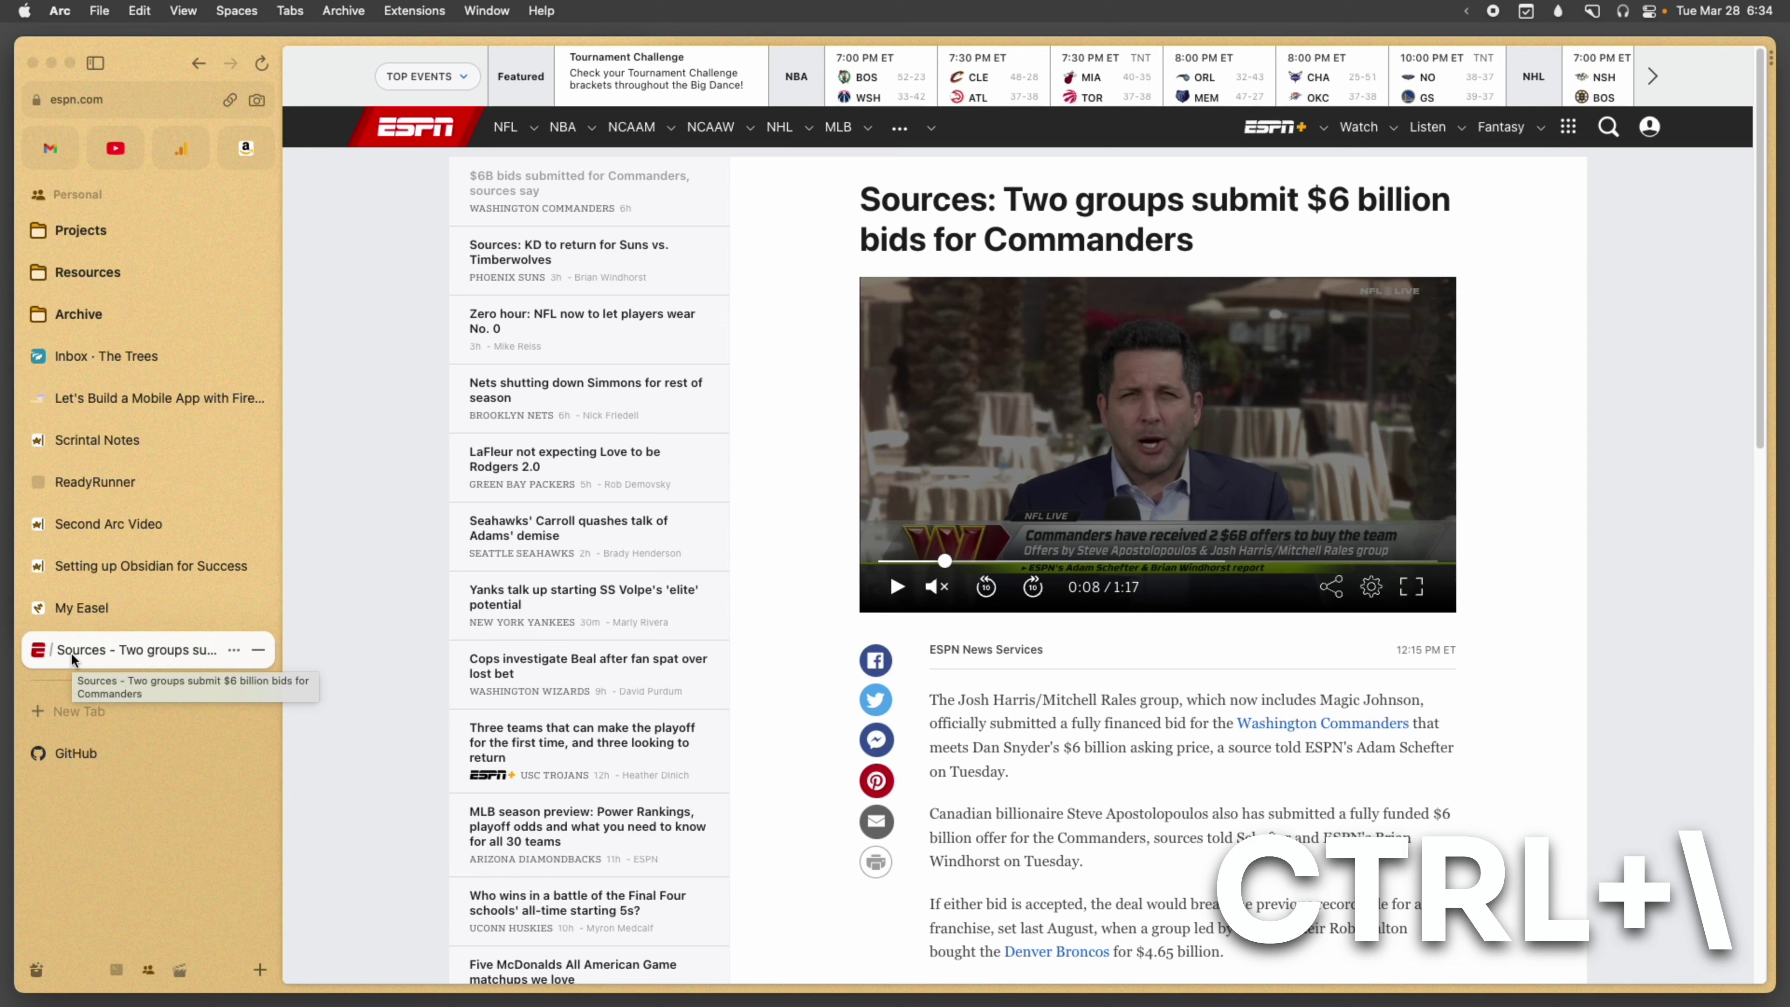
{"action": "key", "text": "ctrl+backslash"}
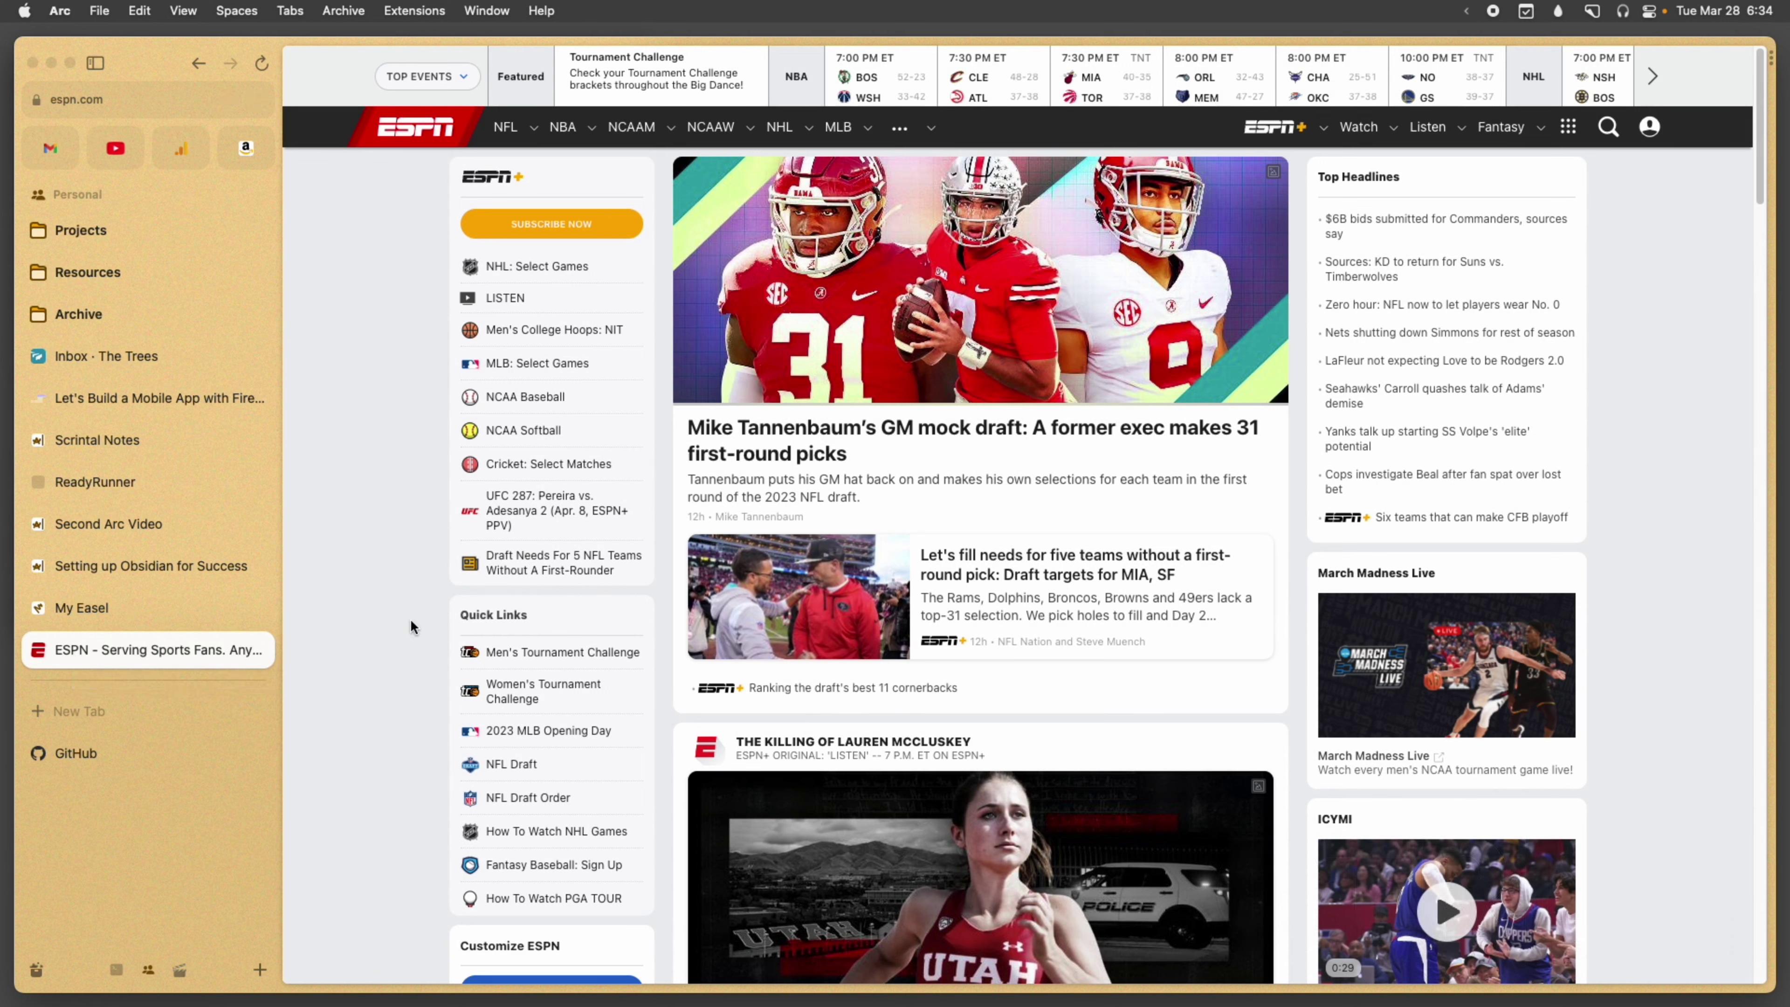
{"action": "key", "text": "ctrl+shift+equal"}
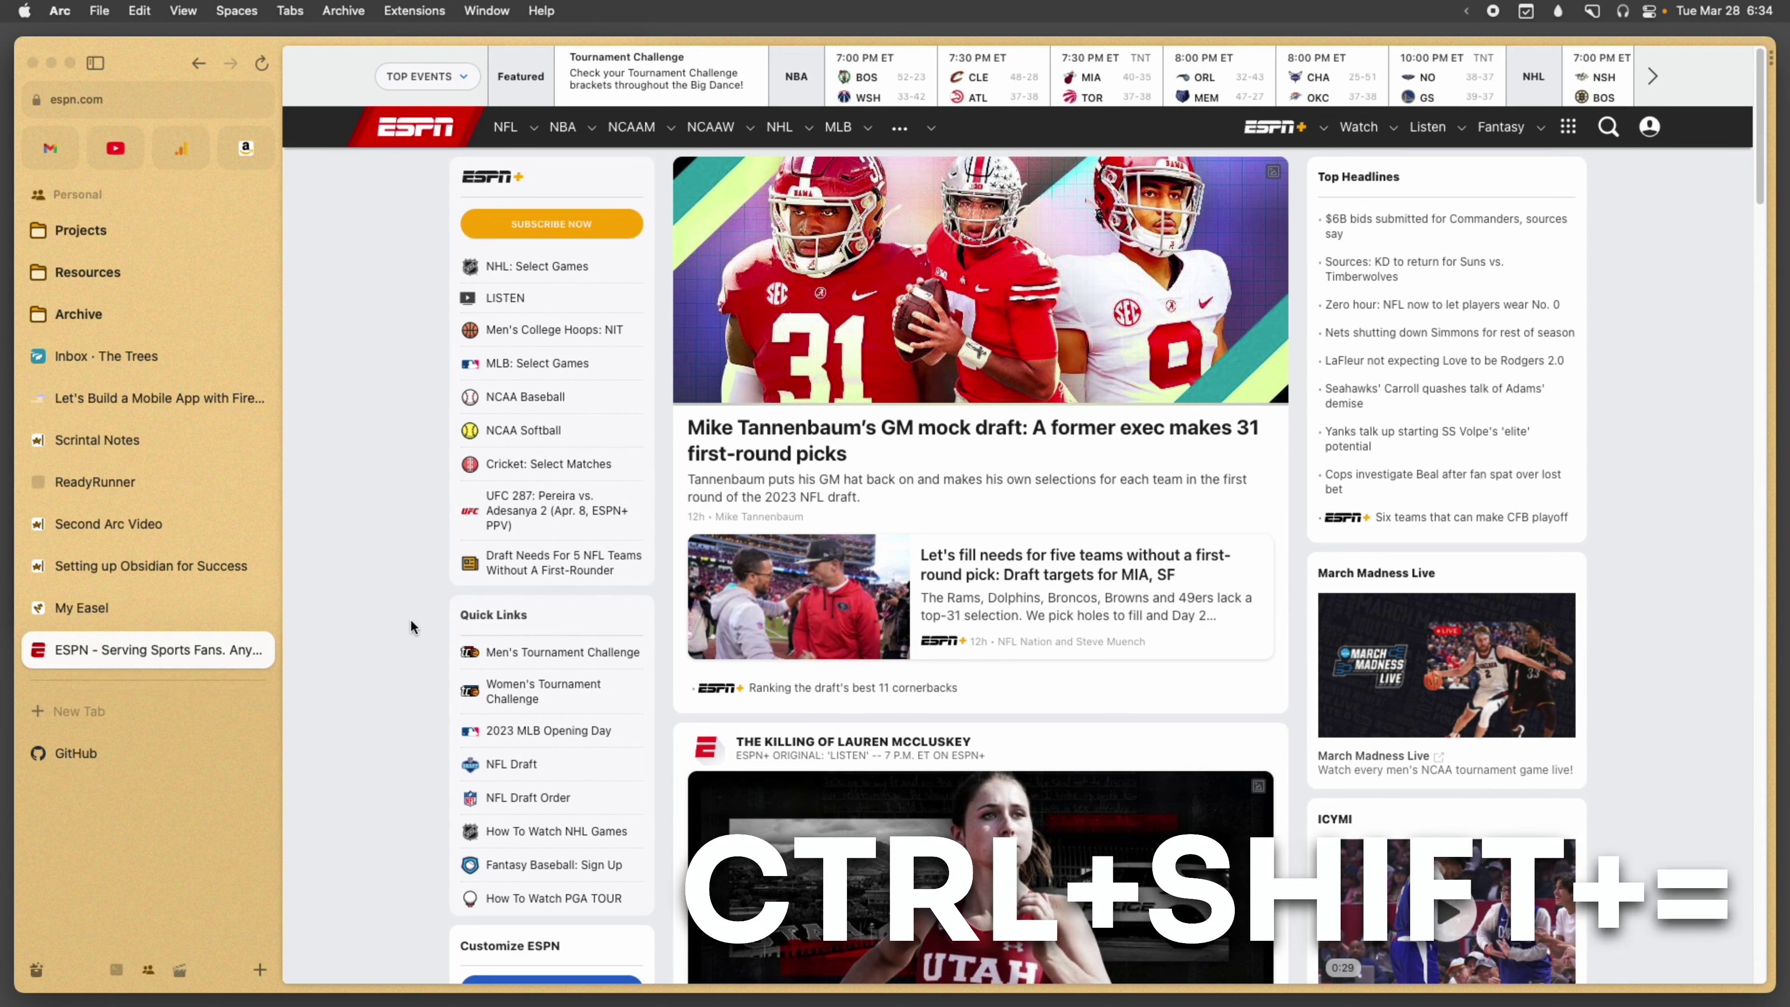
Load GitHub in a split pane beside ESPN, hide the sidebar, close that pane, and discard extra empty panes.
{"action": "key", "text": "ctrl+shift+equal"}
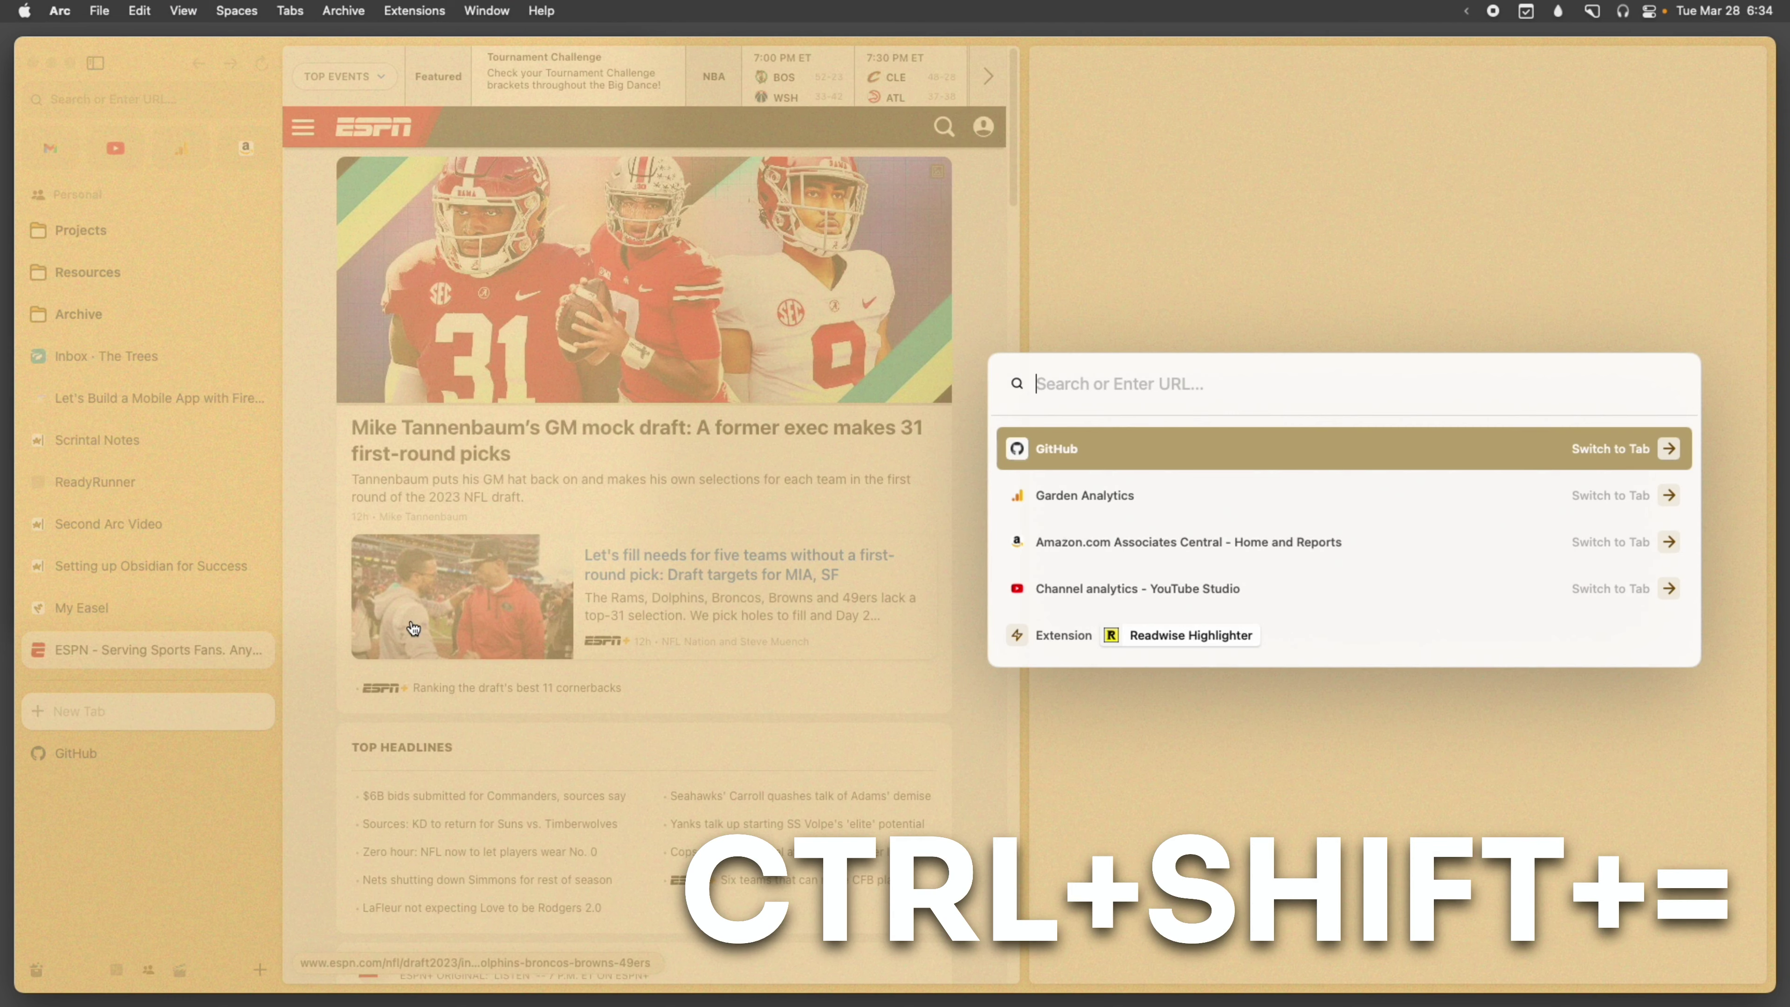
{"action": "left_click", "coordinate": [1149, 451]}
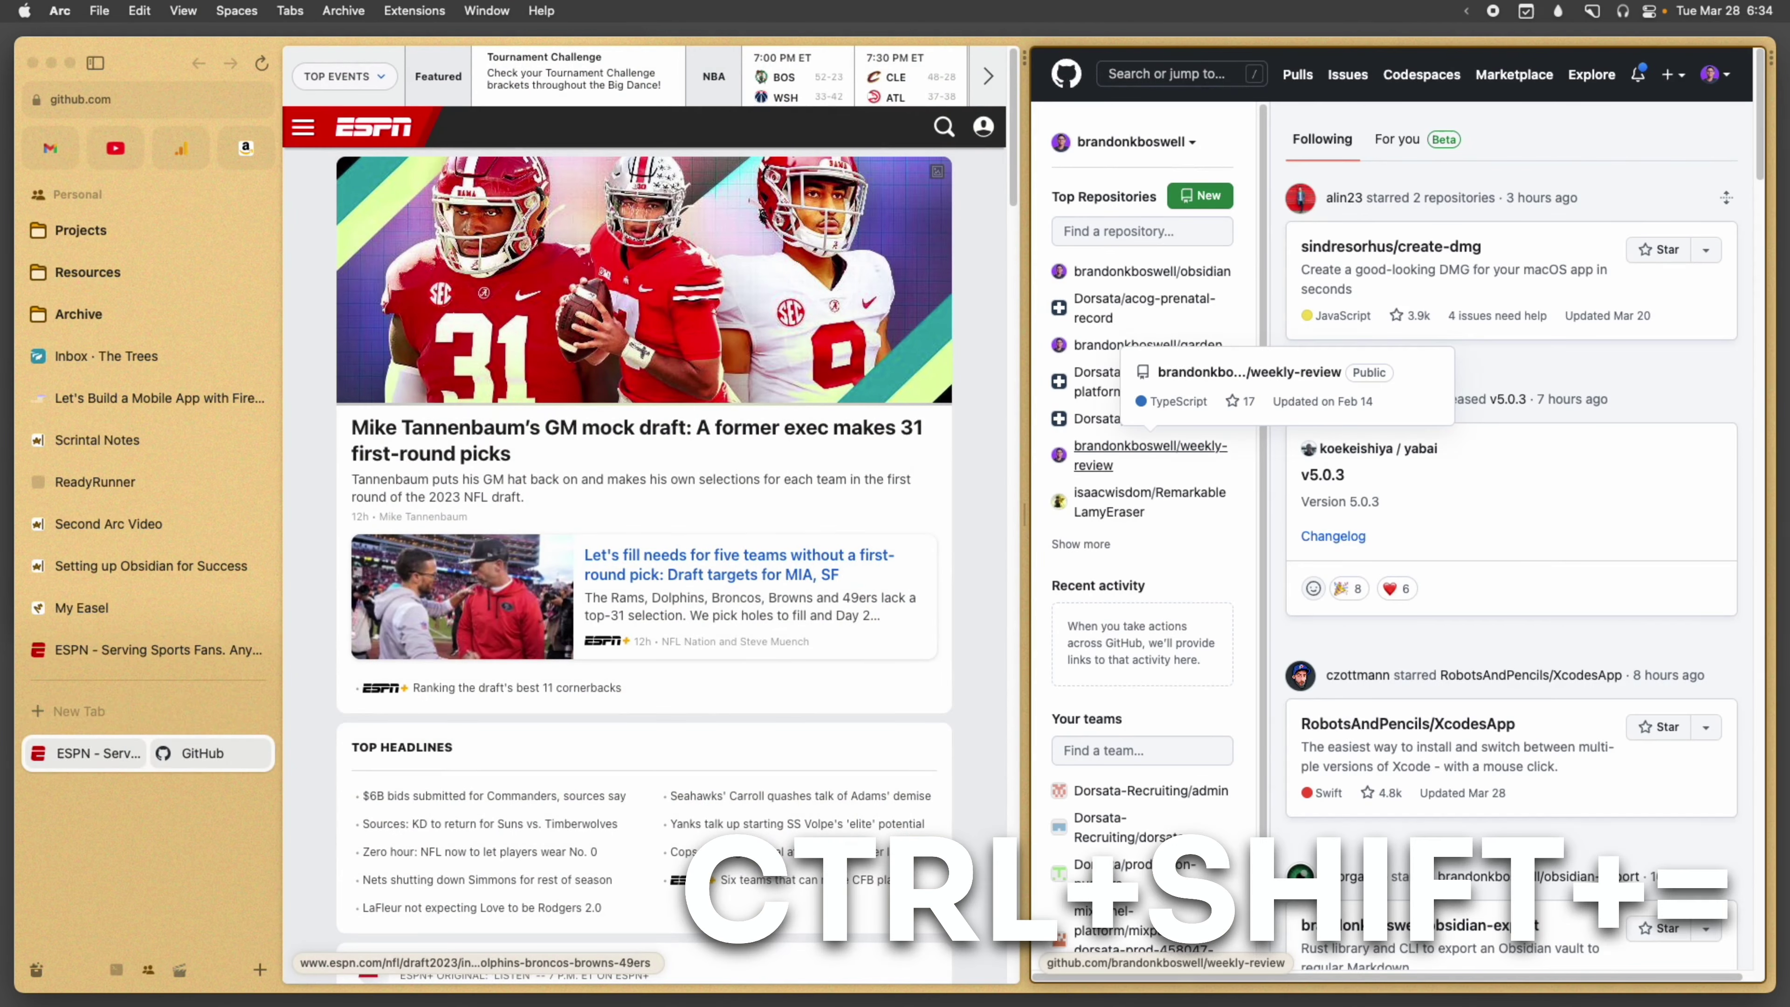
{"action": "key", "text": "super+s"}
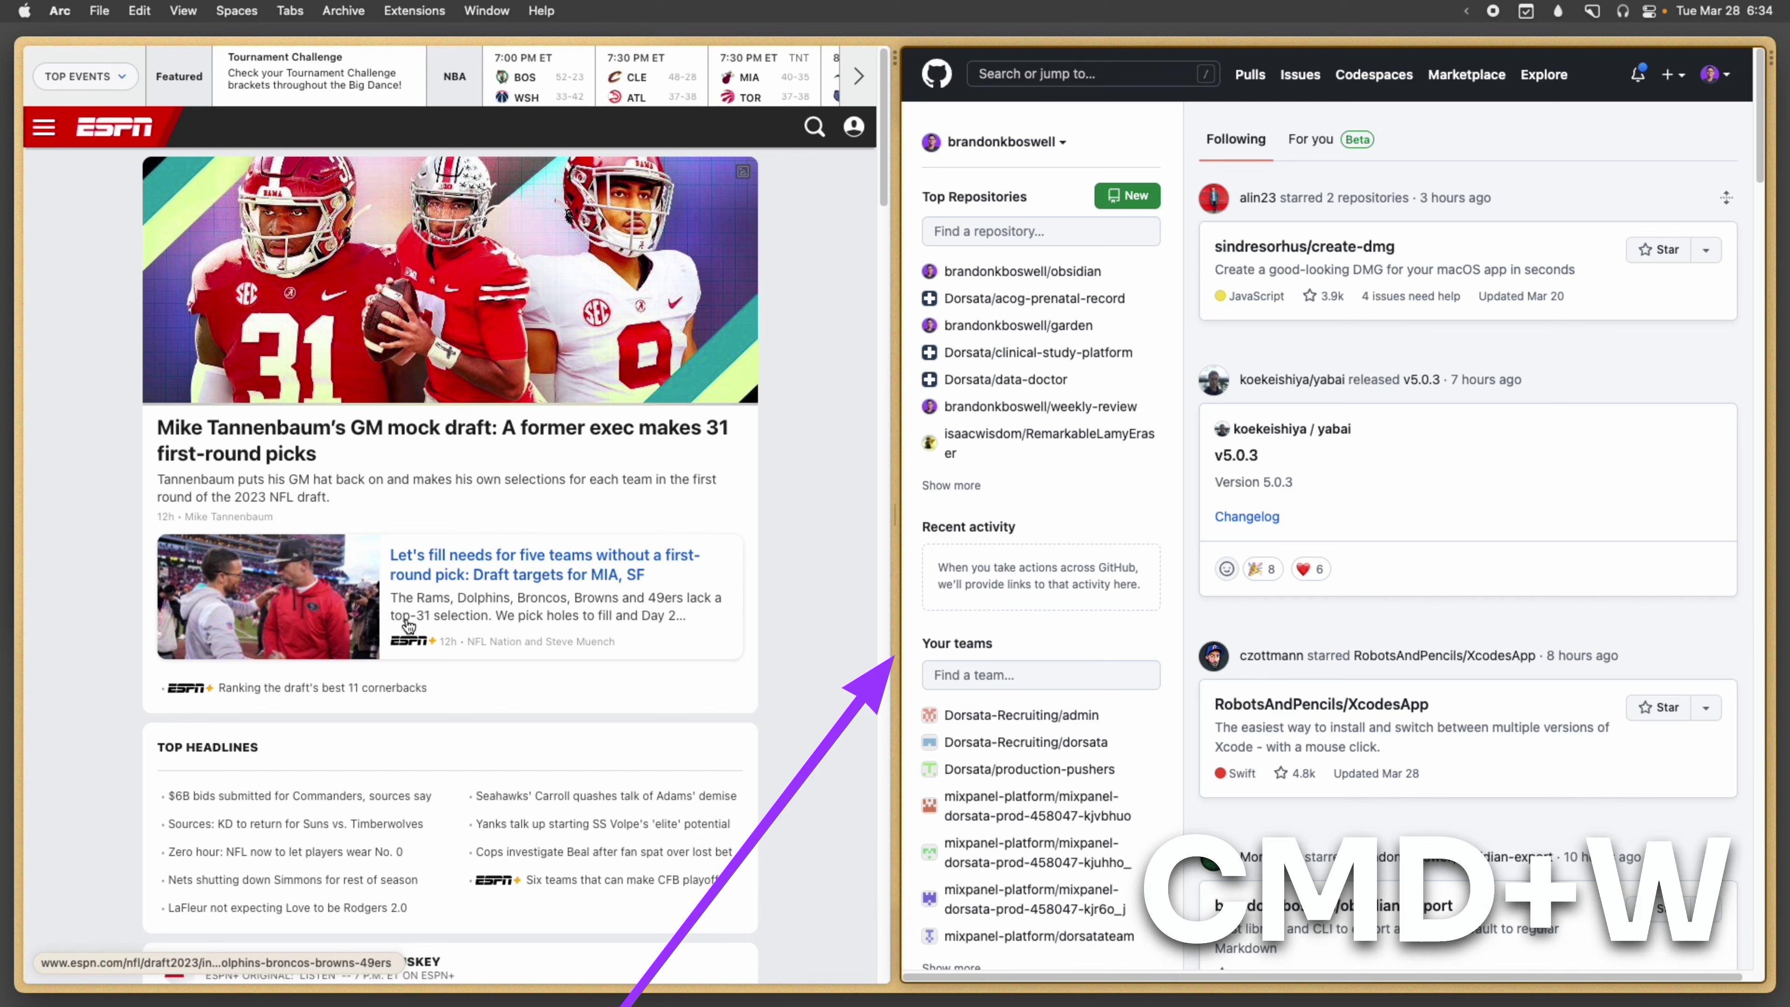
{"action": "key", "text": "super+w"}
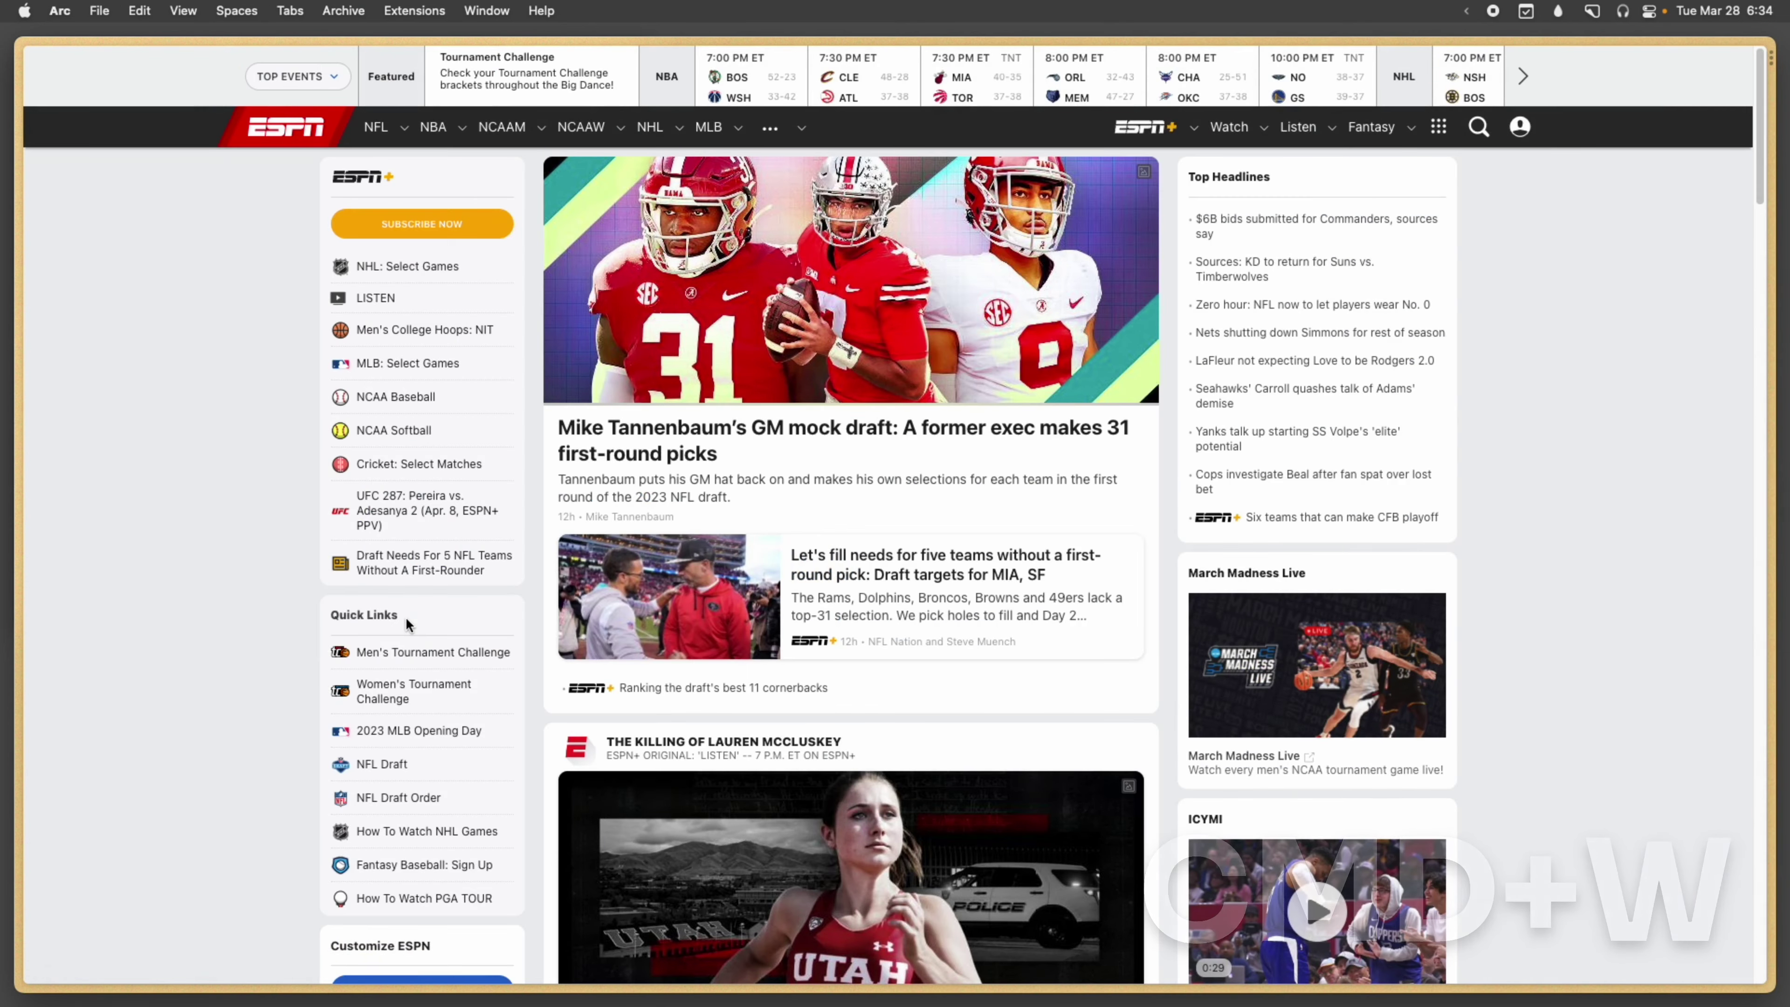
{"action": "key", "text": "ctrl+shift+equal"}
{"action": "key", "text": "ctrl+shift+equal"}
{"action": "key", "text": "ctrl+shift+equal"}
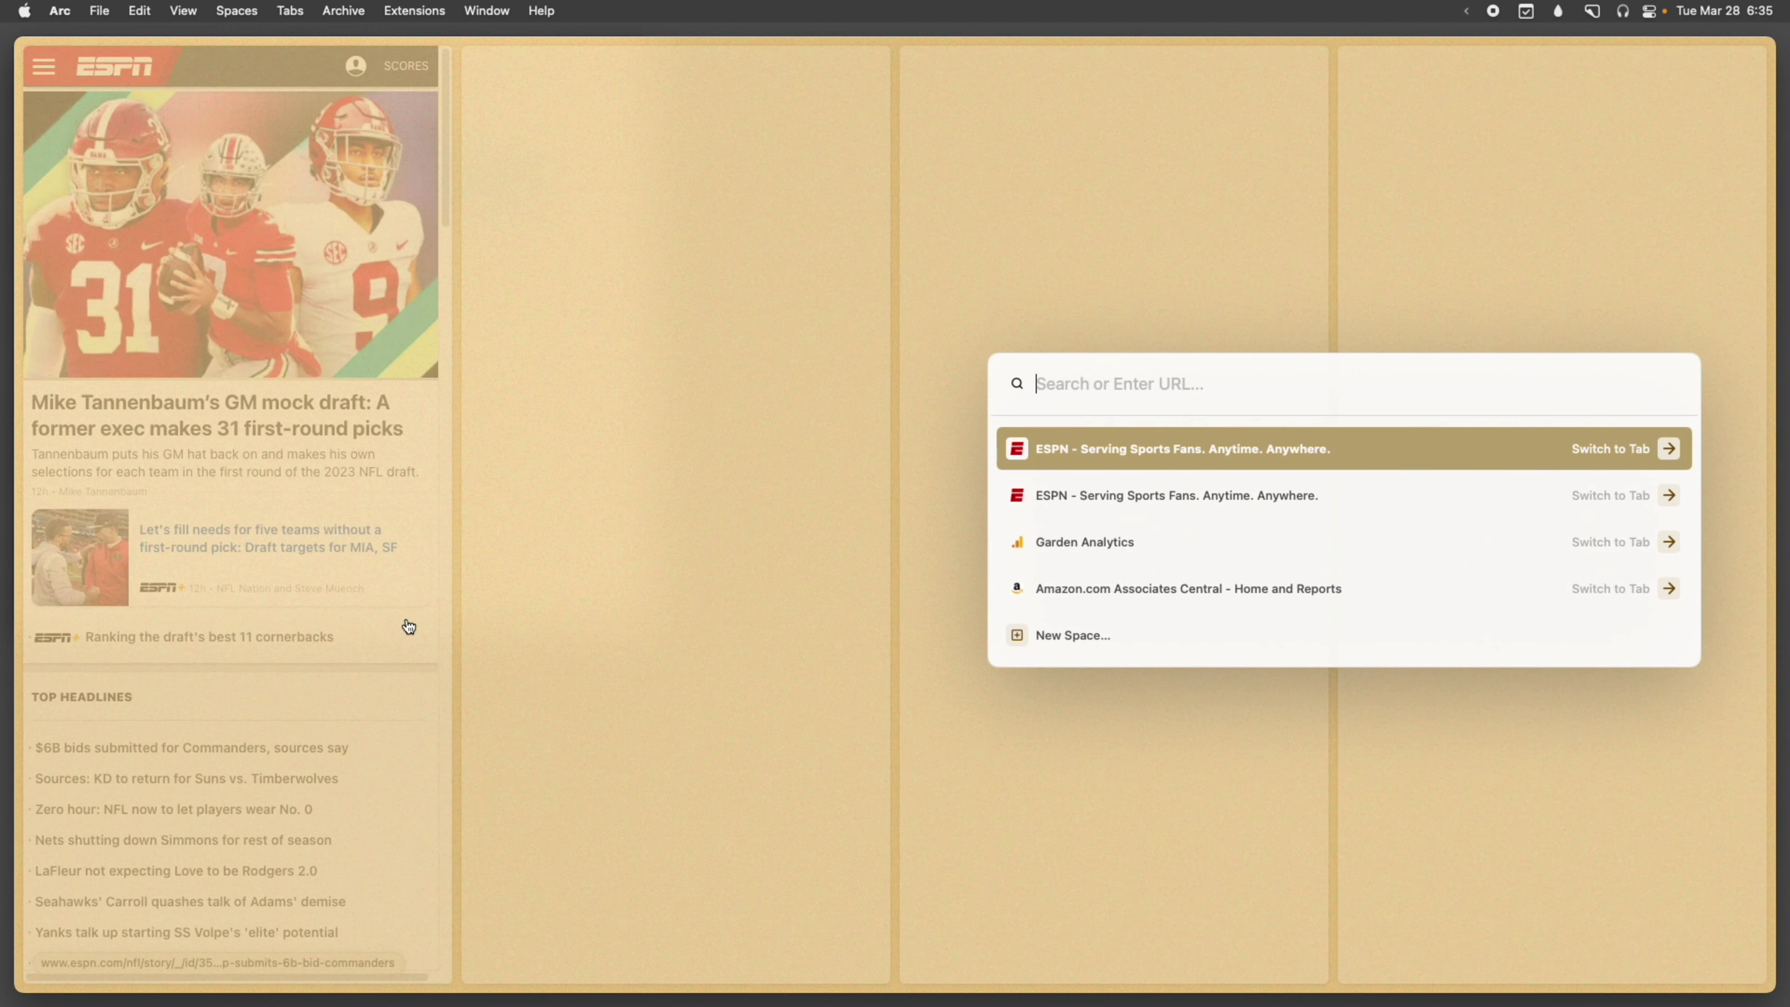
{"action": "key", "text": "Escape"}
{"action": "key", "text": "Escape"}
{"action": "key", "text": "Escape"}
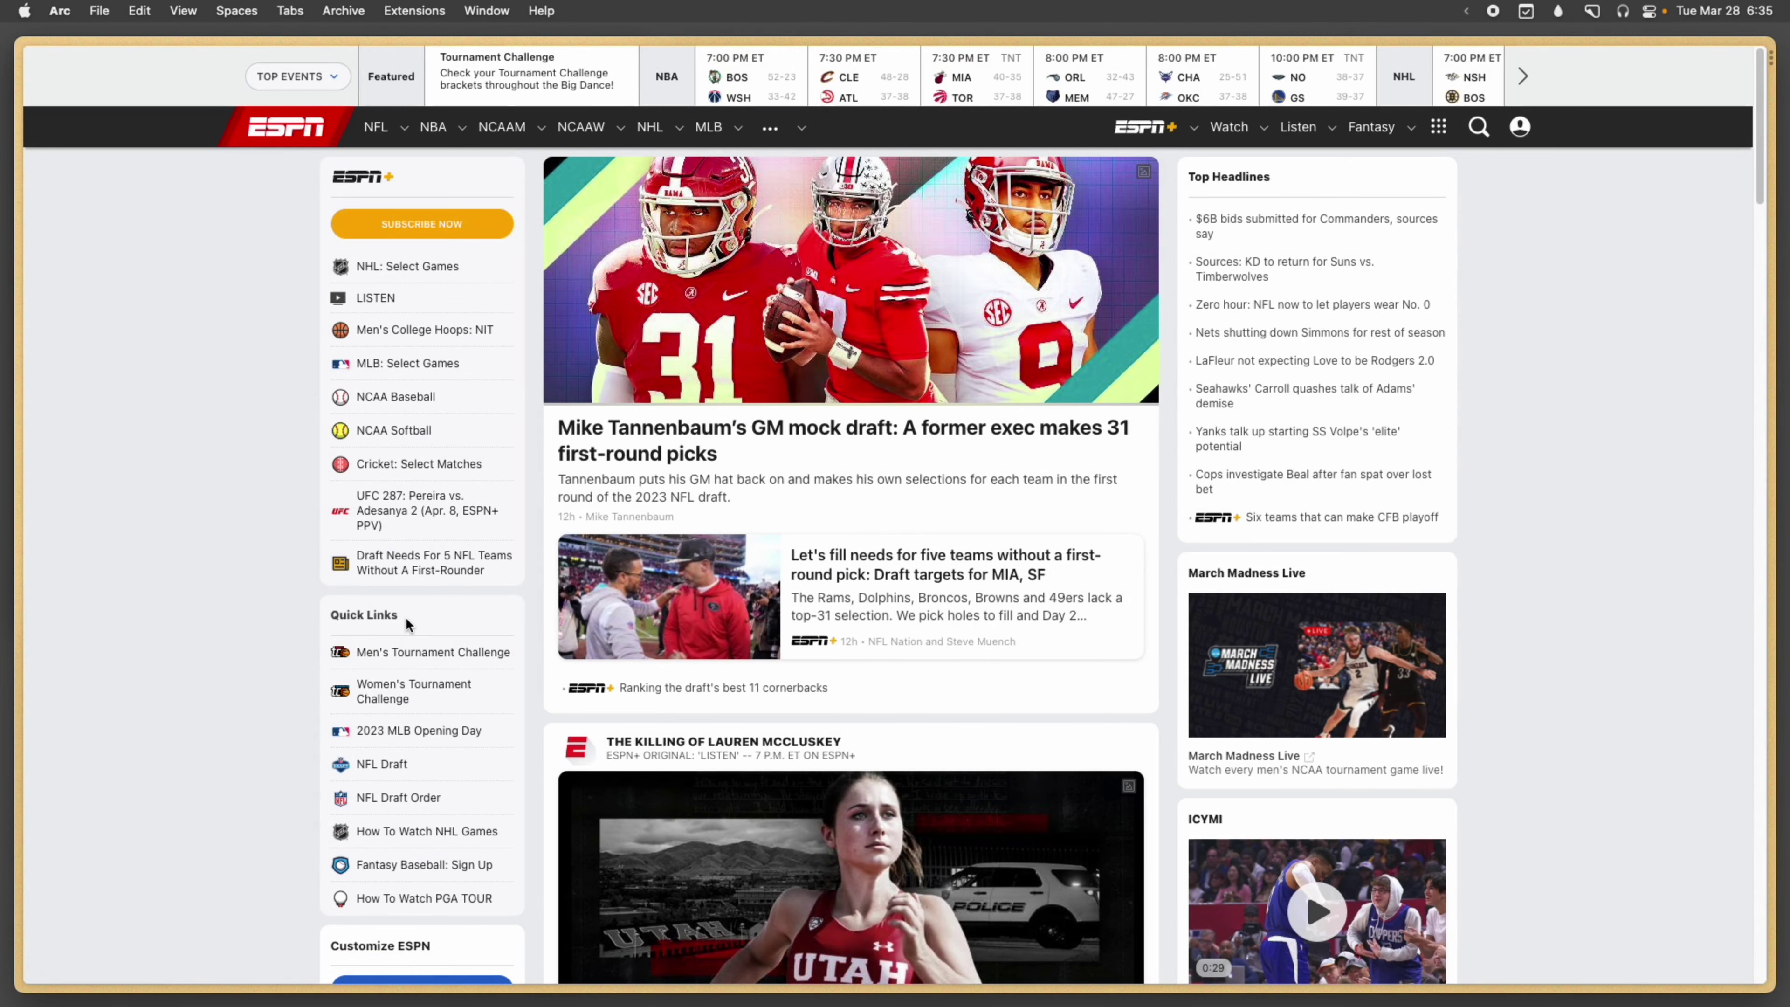
{"action": "key", "text": "super+l"}
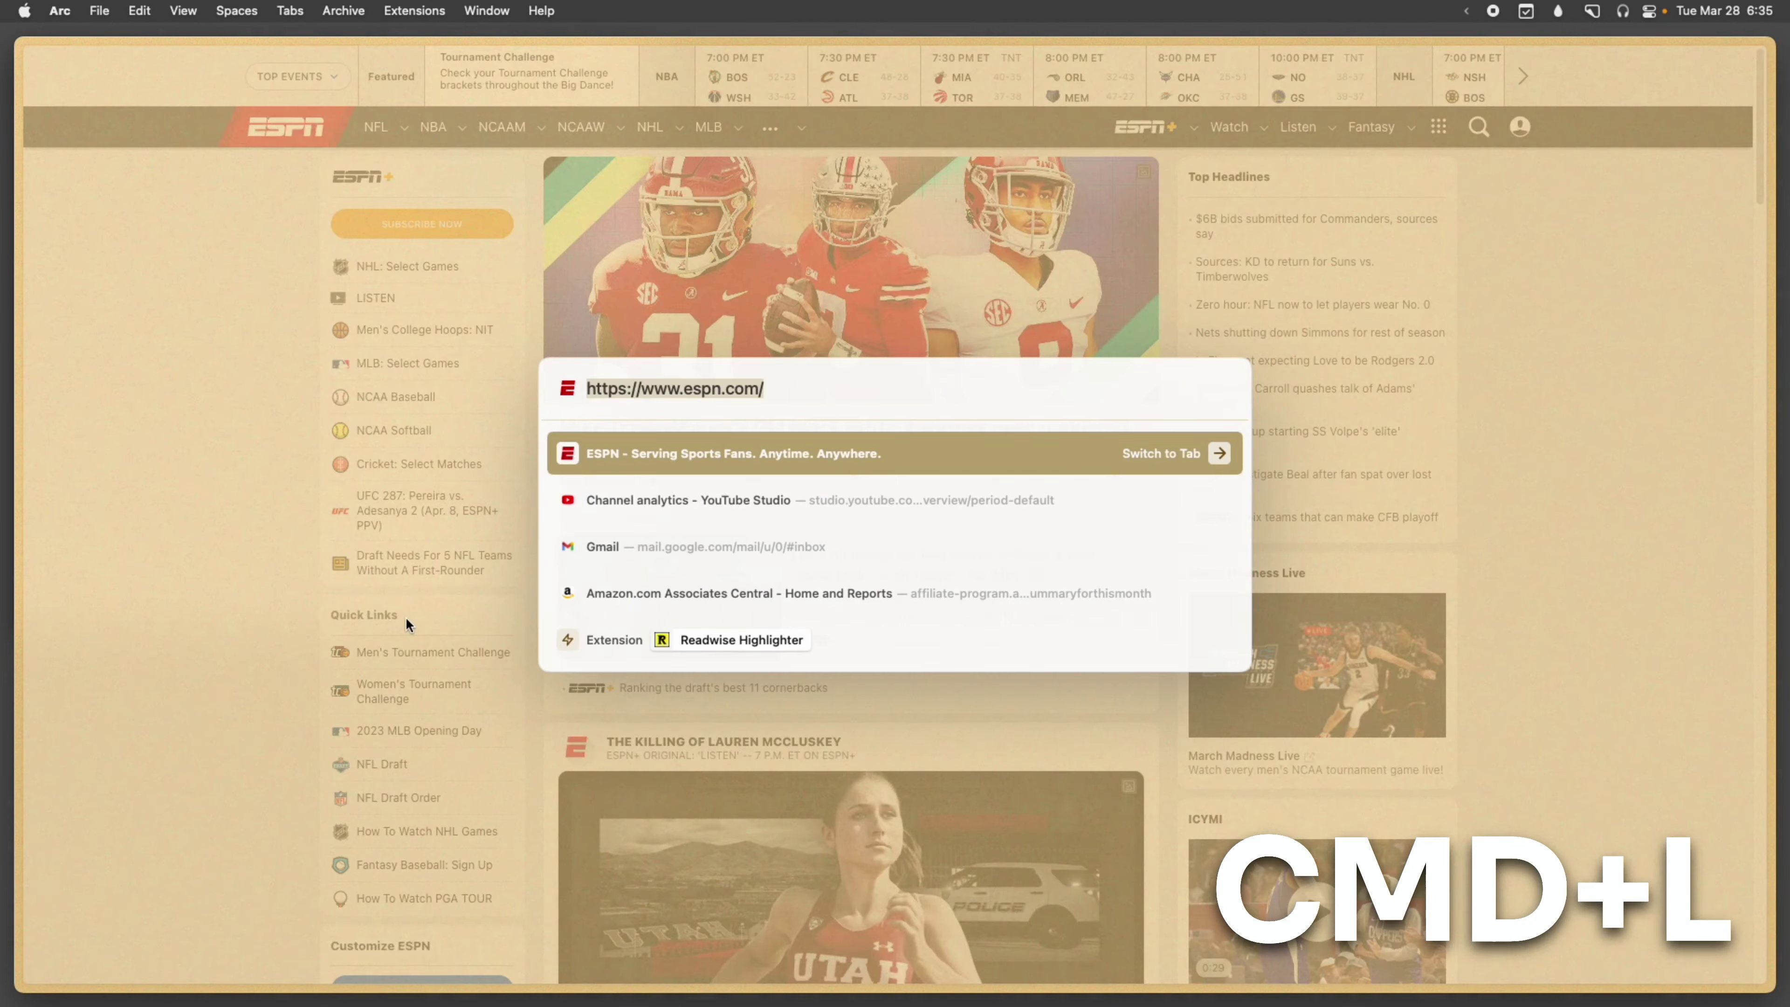
{"action": "key", "text": "Right"}
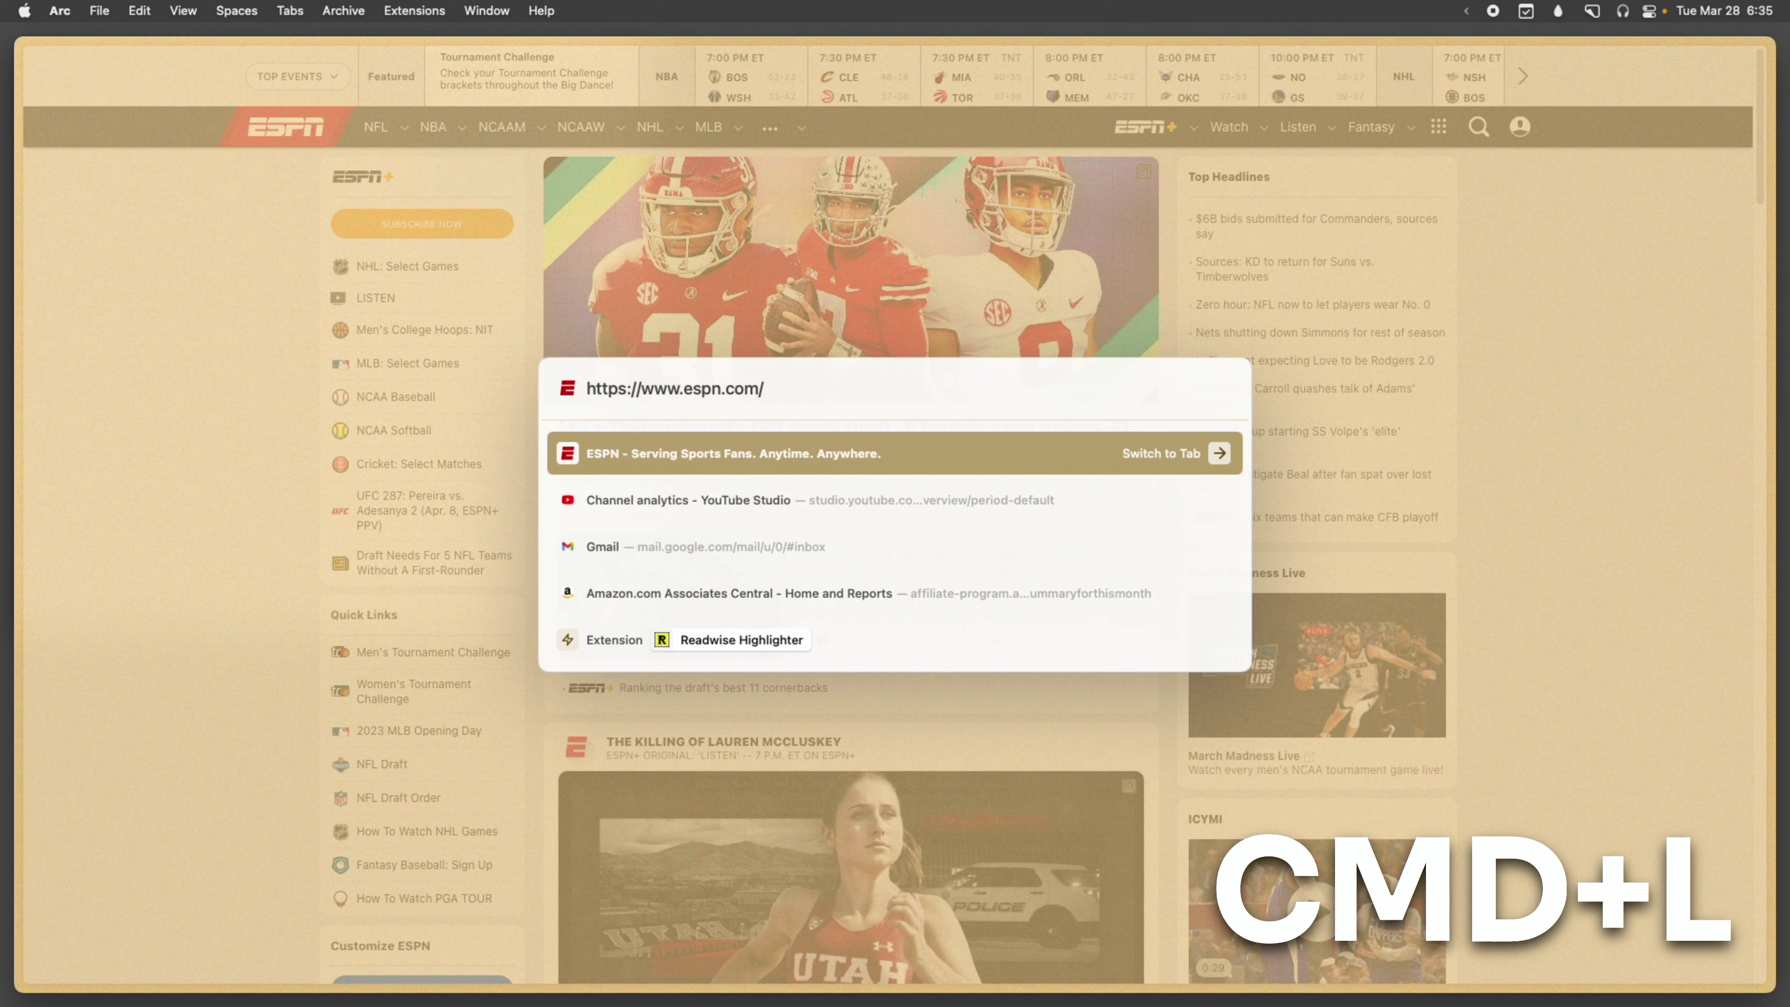
{"action": "key", "text": "BackSpace"}
{"action": "key", "text": "BackSpace"}
{"action": "key", "text": "BackSpace"}
{"action": "key", "text": "BackSpace"}
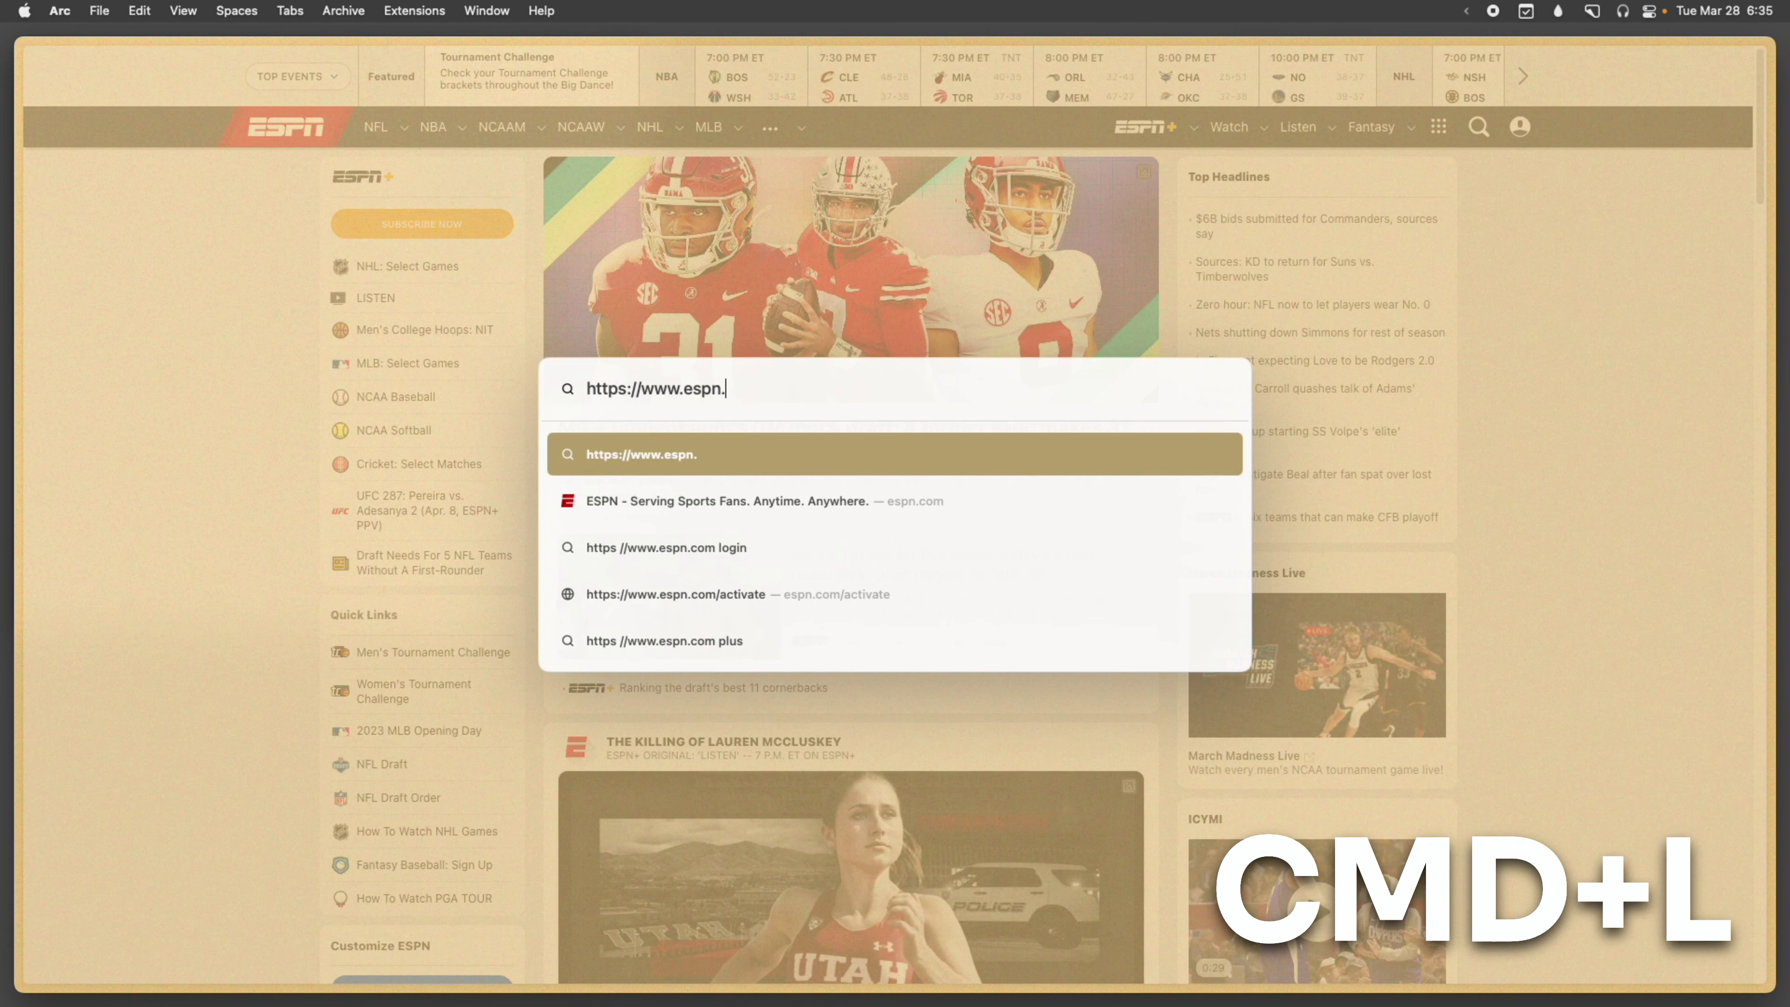
{"action": "key", "text": "BackSpace"}
{"action": "key", "text": "BackSpace"}
{"action": "key", "text": "BackSpace"}
{"action": "key", "text": "BackSpace"}
{"action": "key", "text": "BackSpace"}
{"action": "key", "text": "BackSpace"}
{"action": "key", "text": "BackSpace"}
{"action": "key", "text": "BackSpace"}
{"action": "key", "text": "BackSpace"}
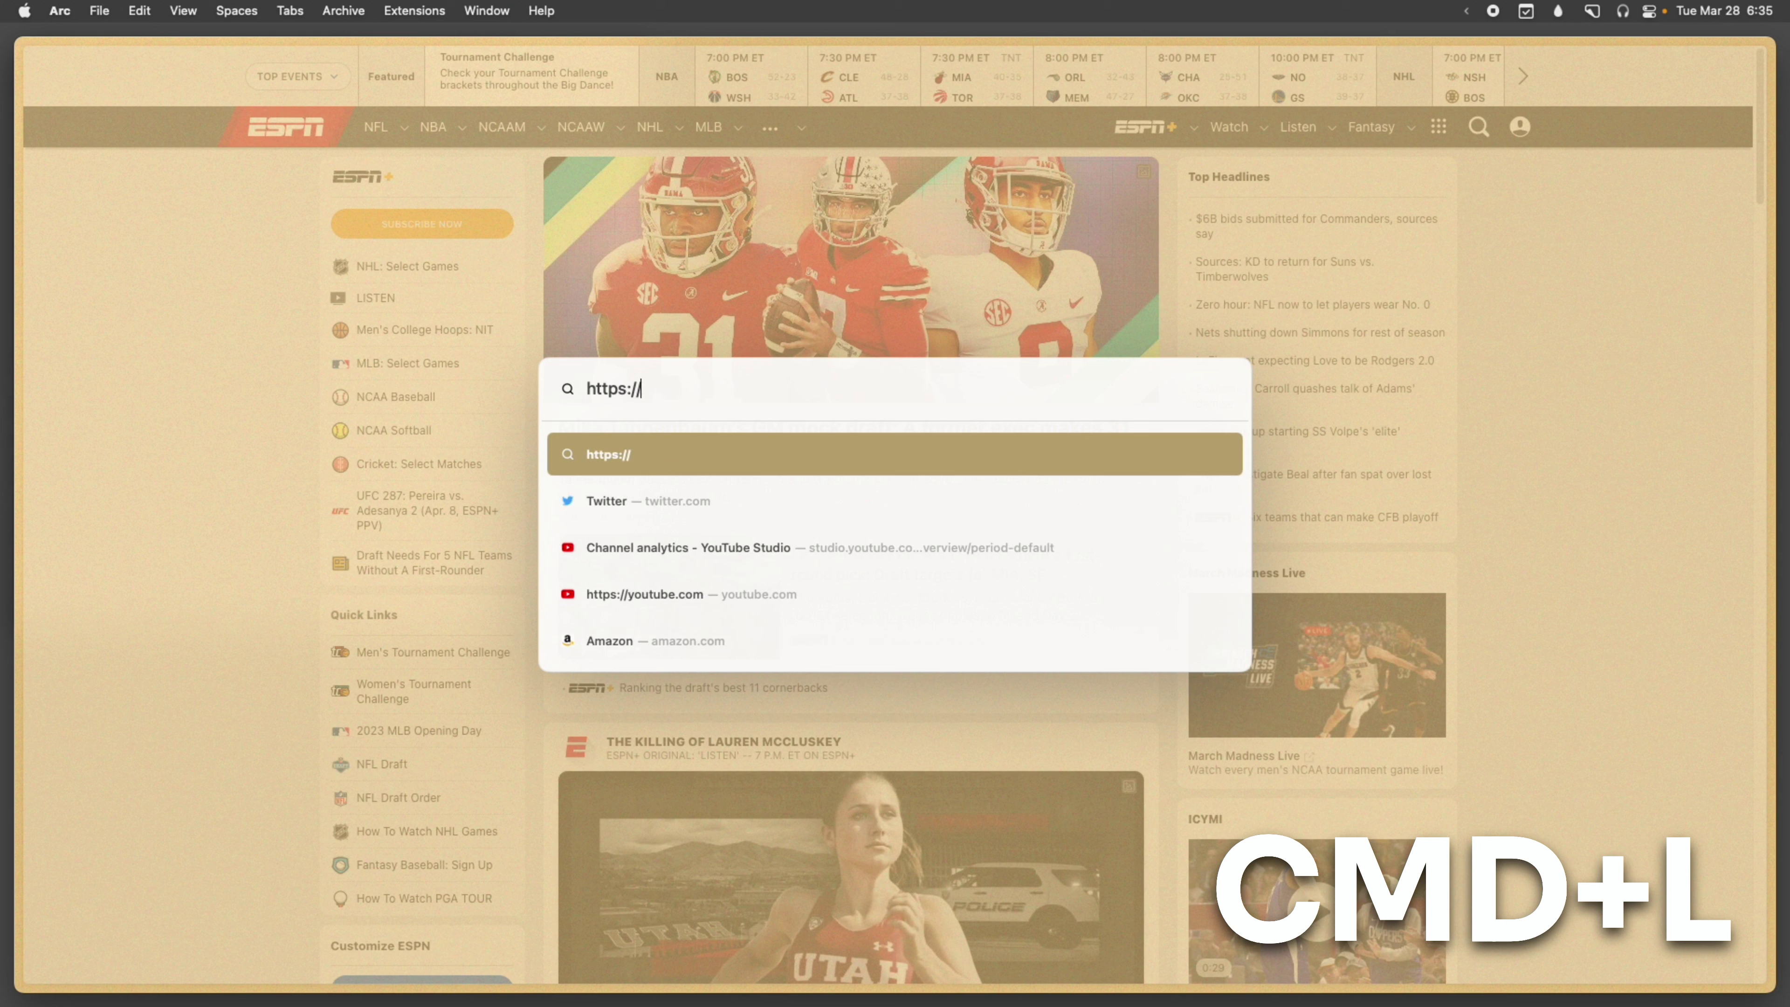
{"action": "type", "text": "m"}
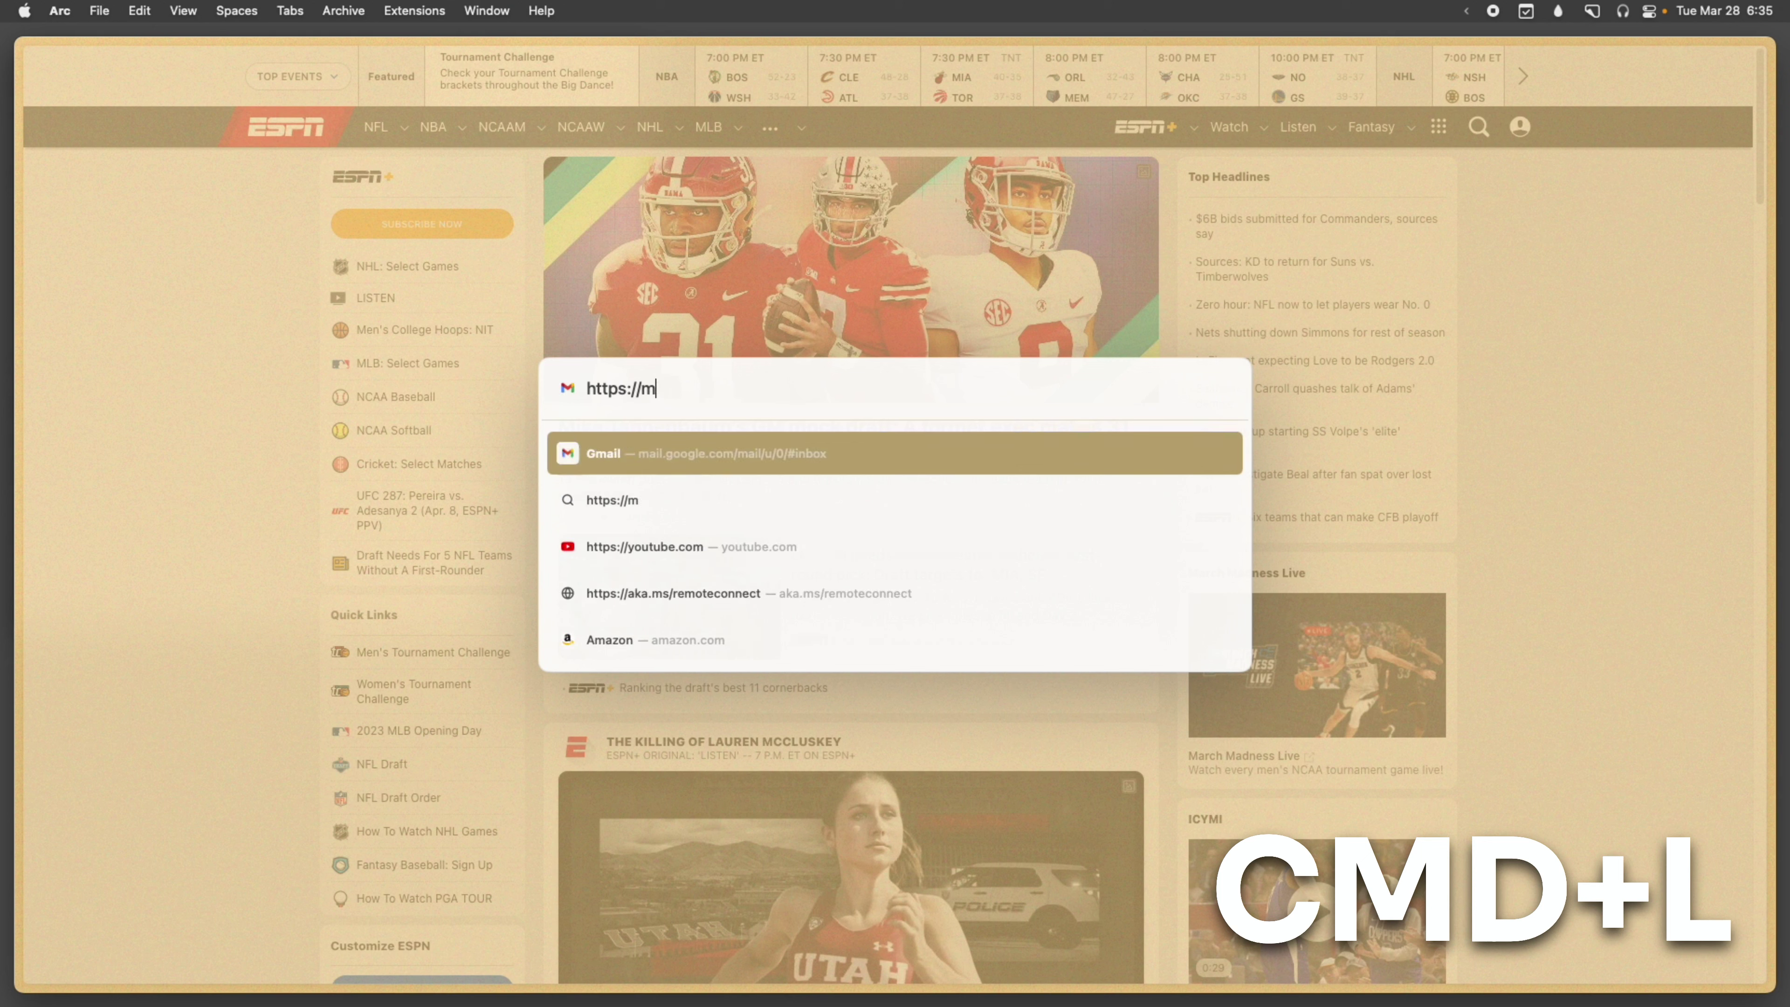
{"action": "type", "text": "astodon.s"}
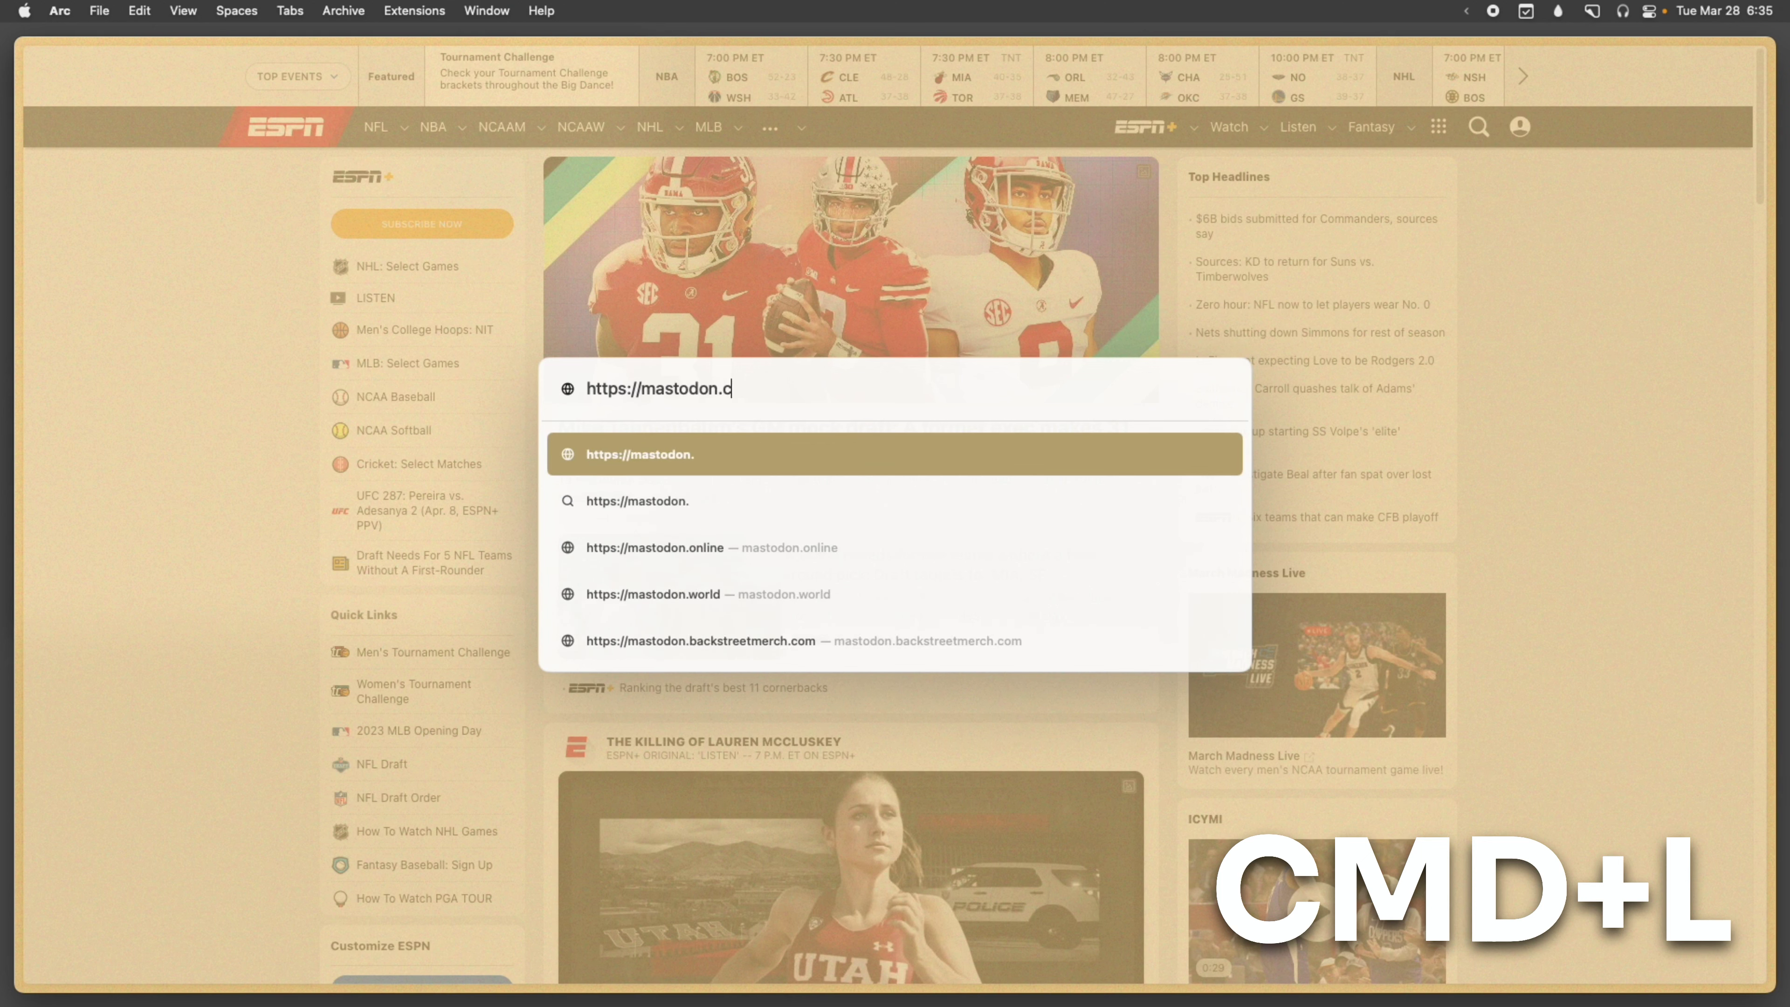
{"action": "key", "text": "Escape"}
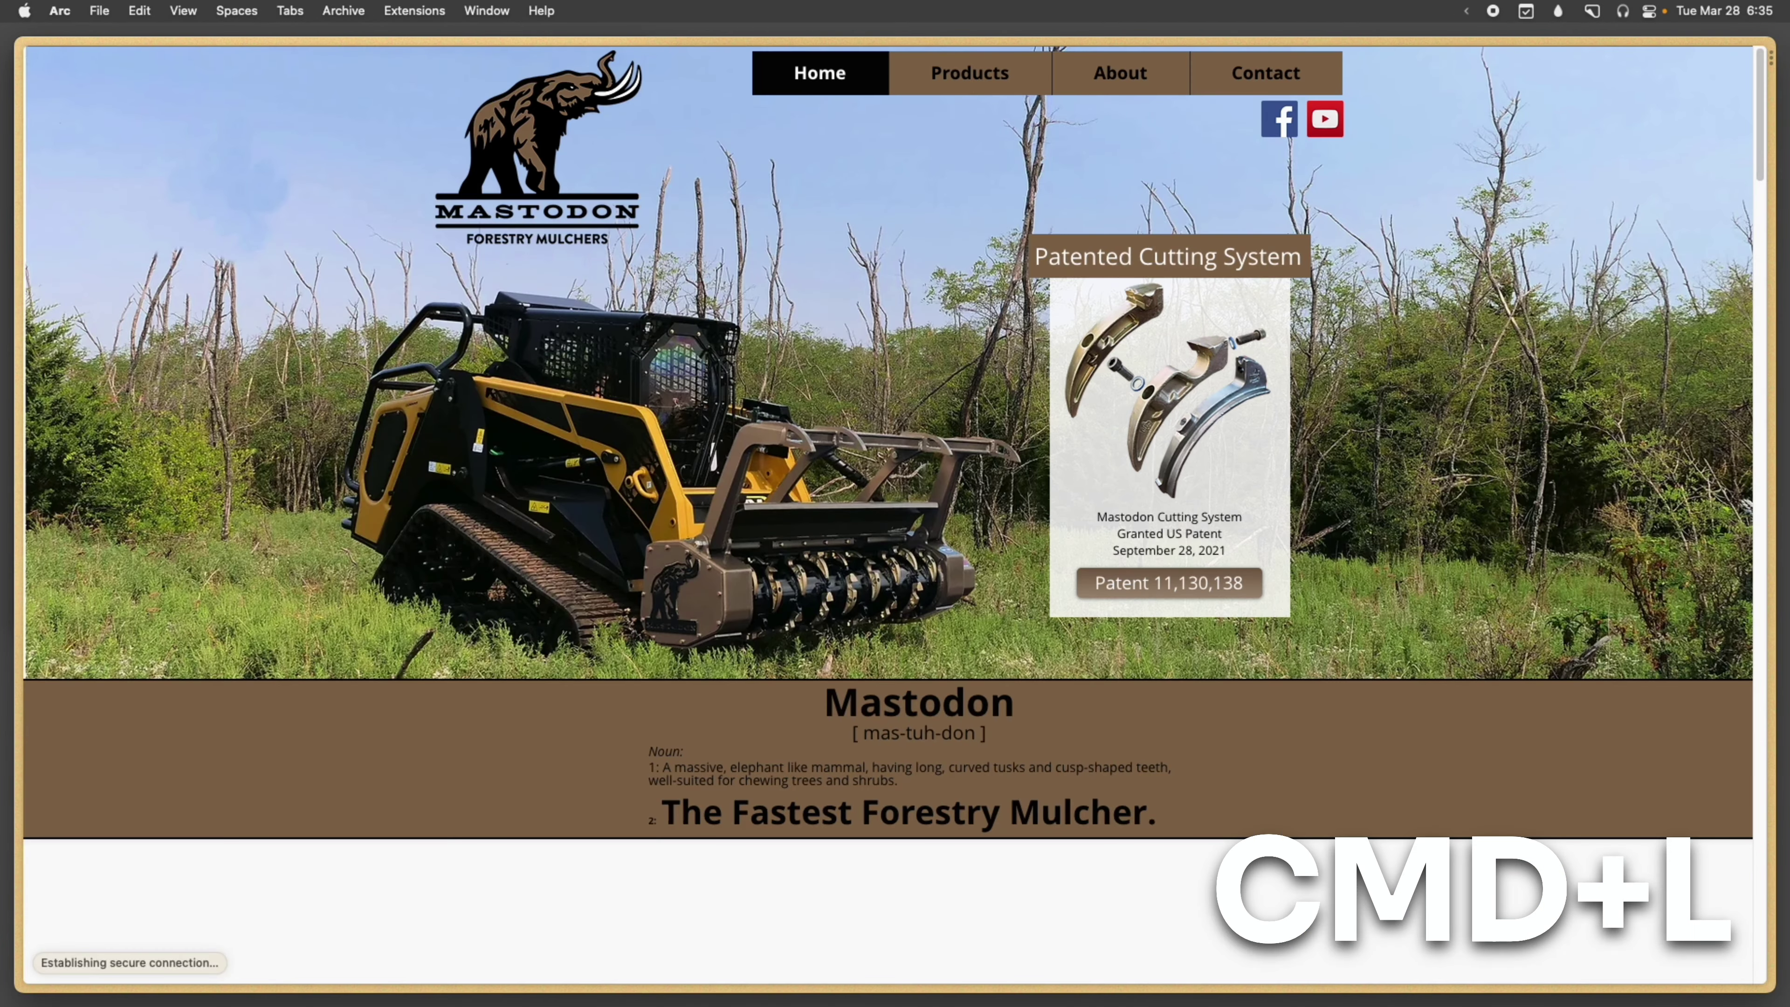
{"action": "key", "text": "super+bracketleft"}
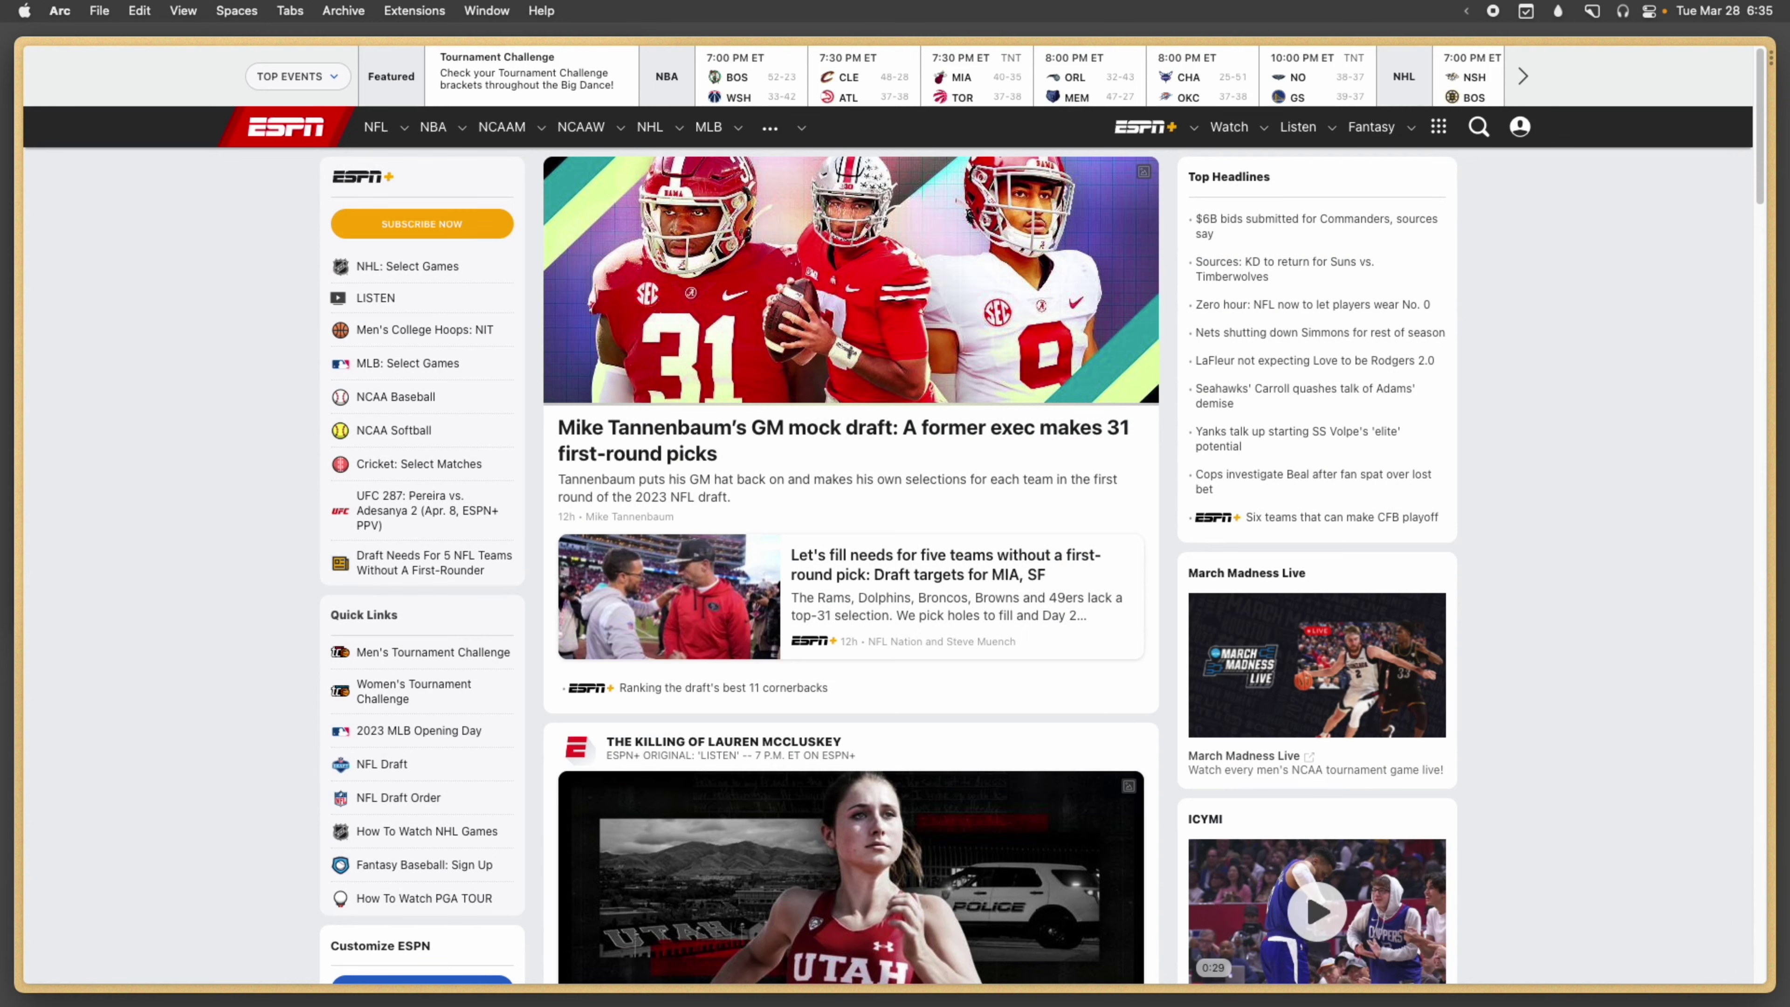
{"action": "key", "text": "super+shift+t"}
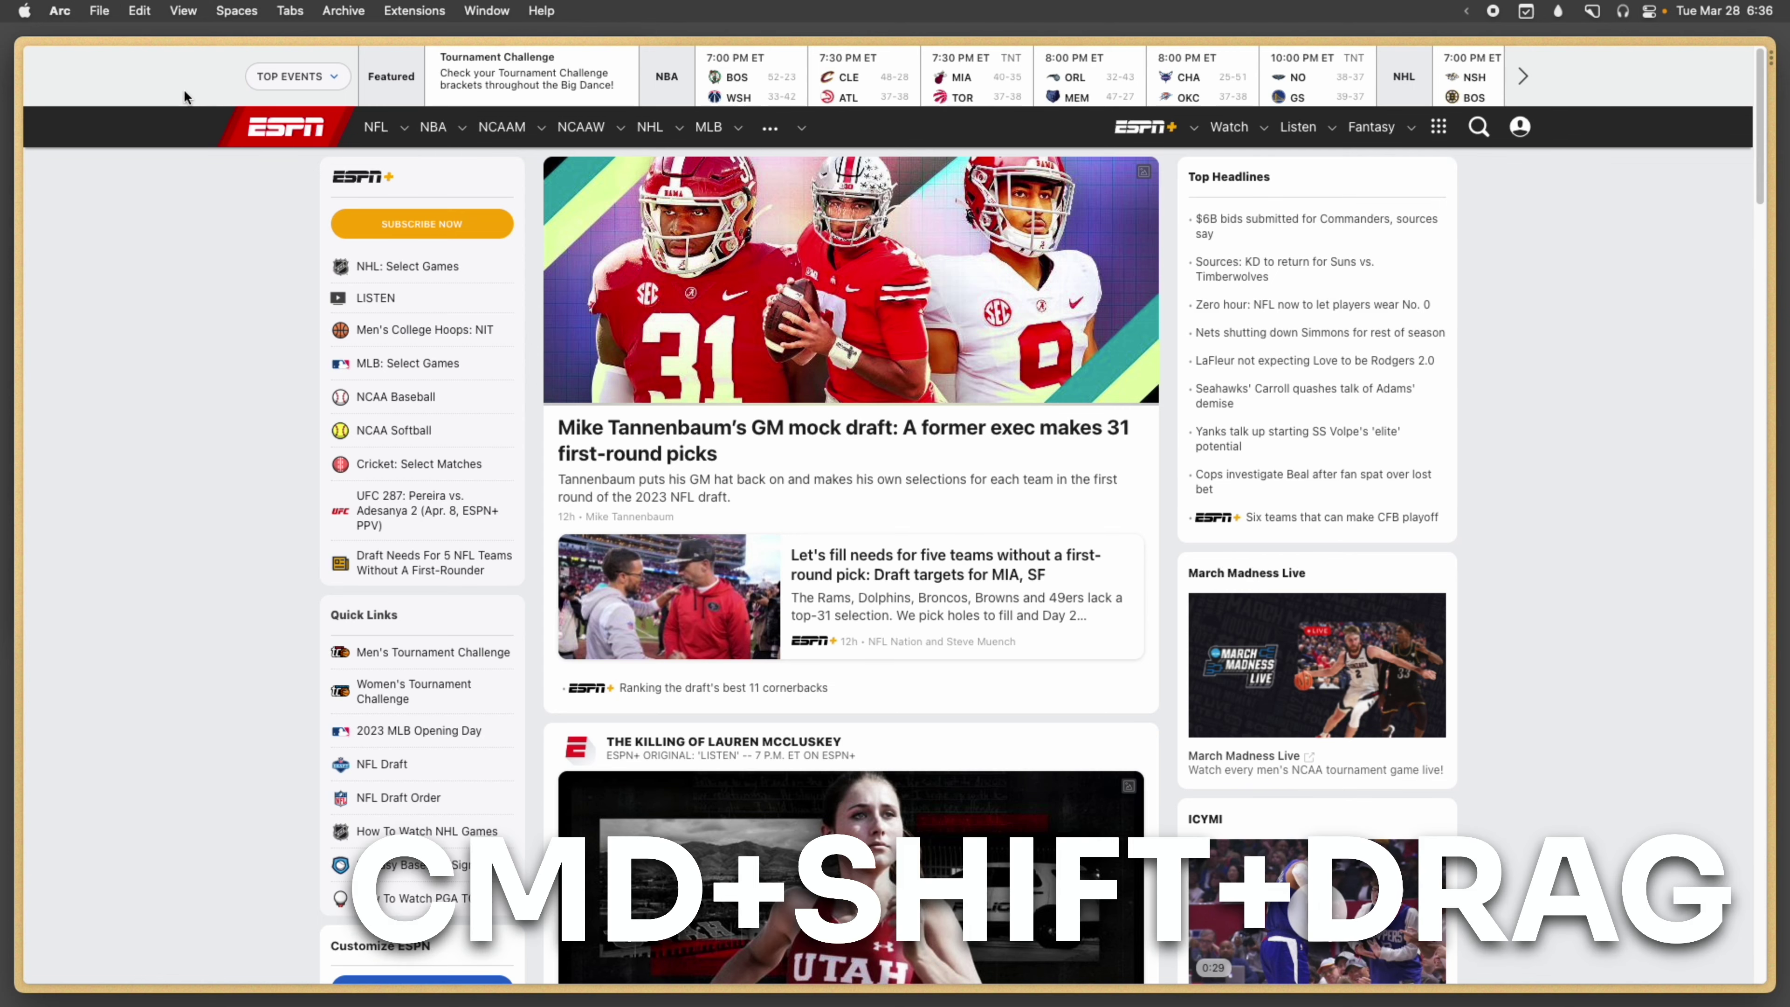
{"action": "key", "text": "super+shift"}
Screenshot the ESPN front page's upper section, including Top Headlines, into Arc's Library.
{"action": "left_click_drag", "start_coordinate": [184, 90], "coordinate": [1474, 550]}
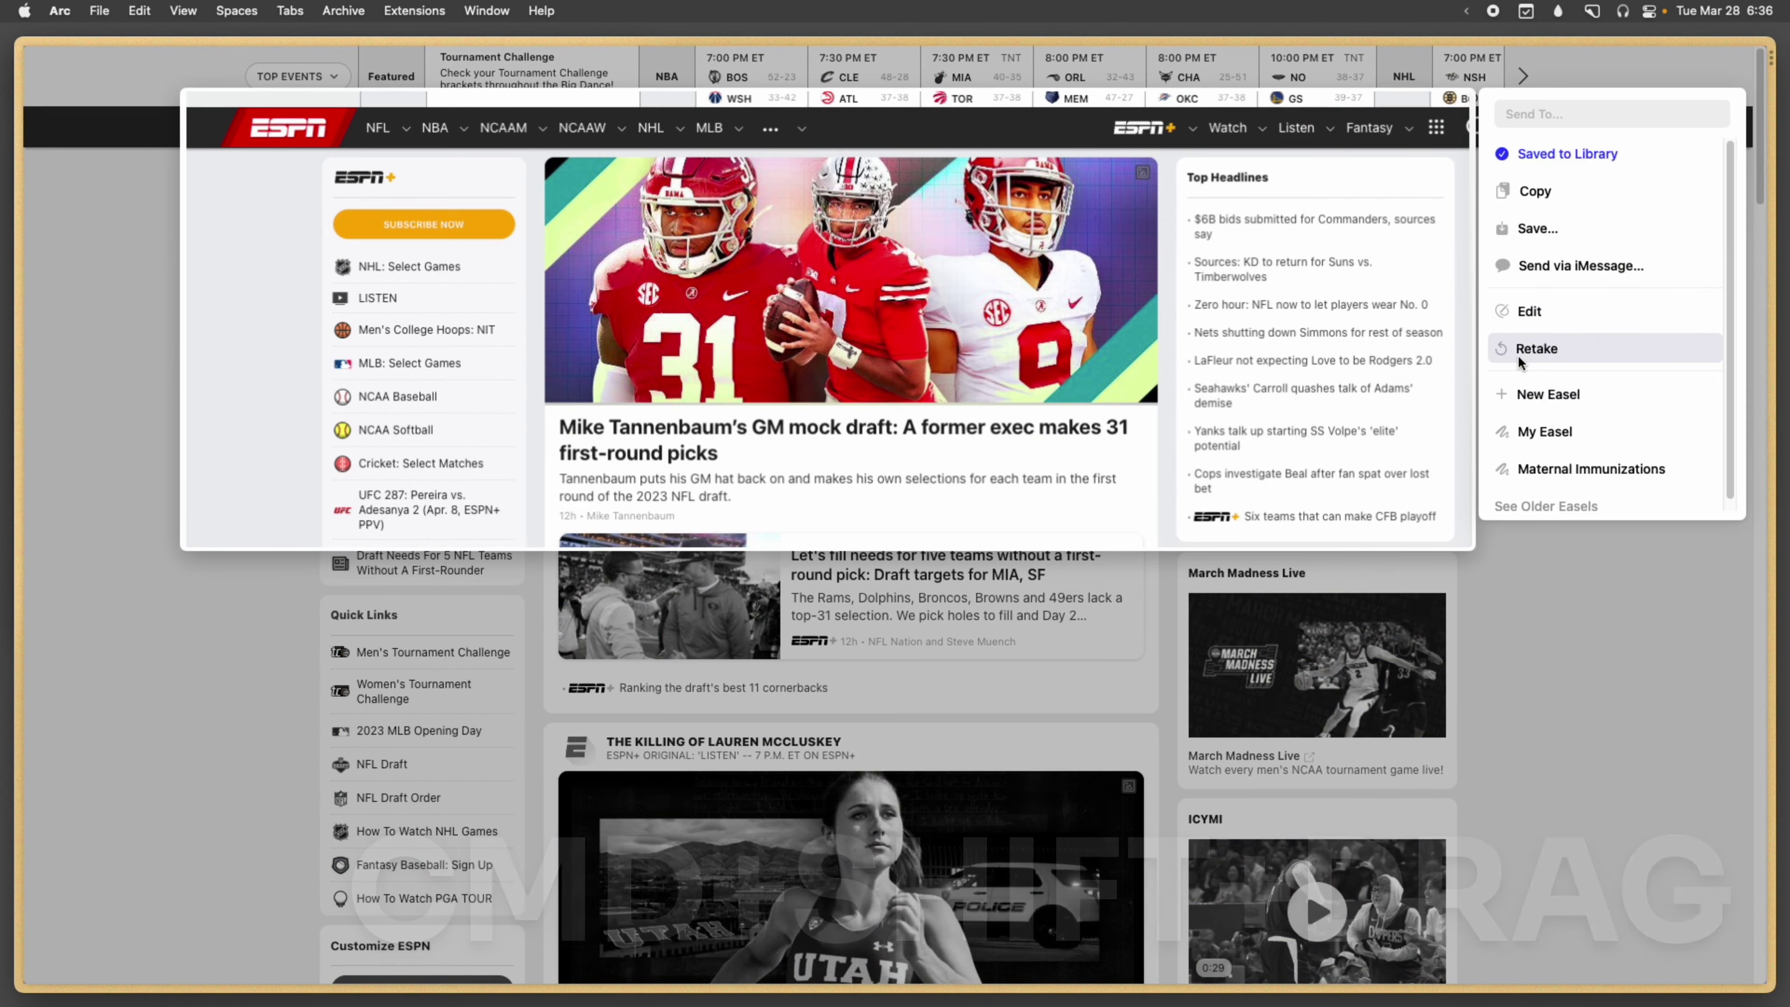